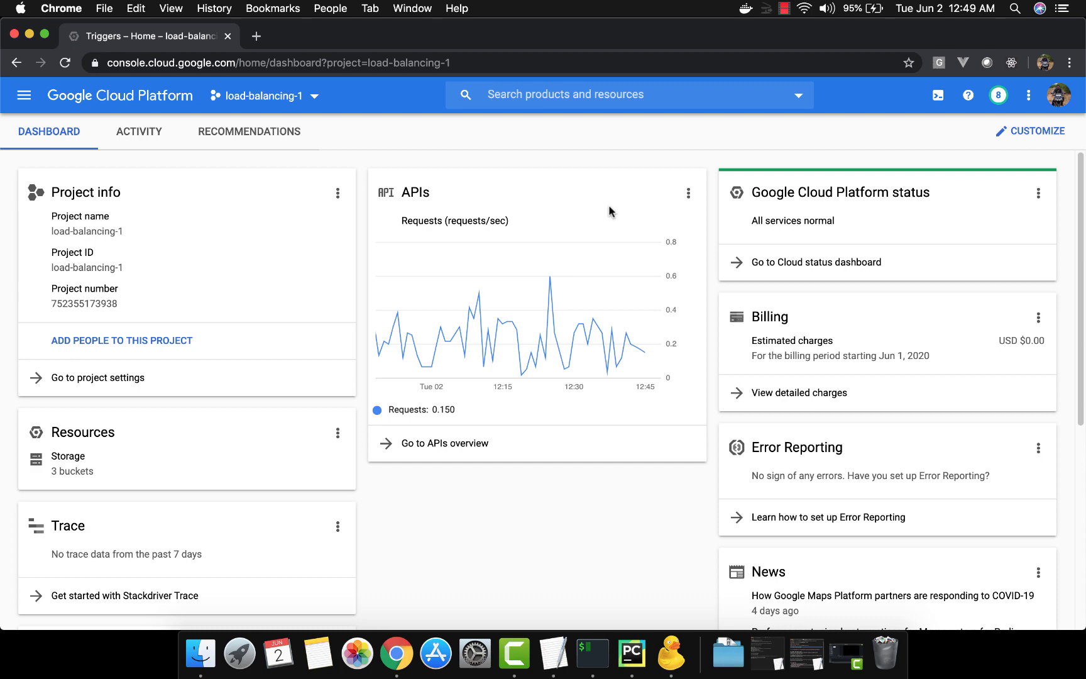
# Switch to PyCharm and review the hello-world Flask route in app.py
pyautogui.click(632, 654)
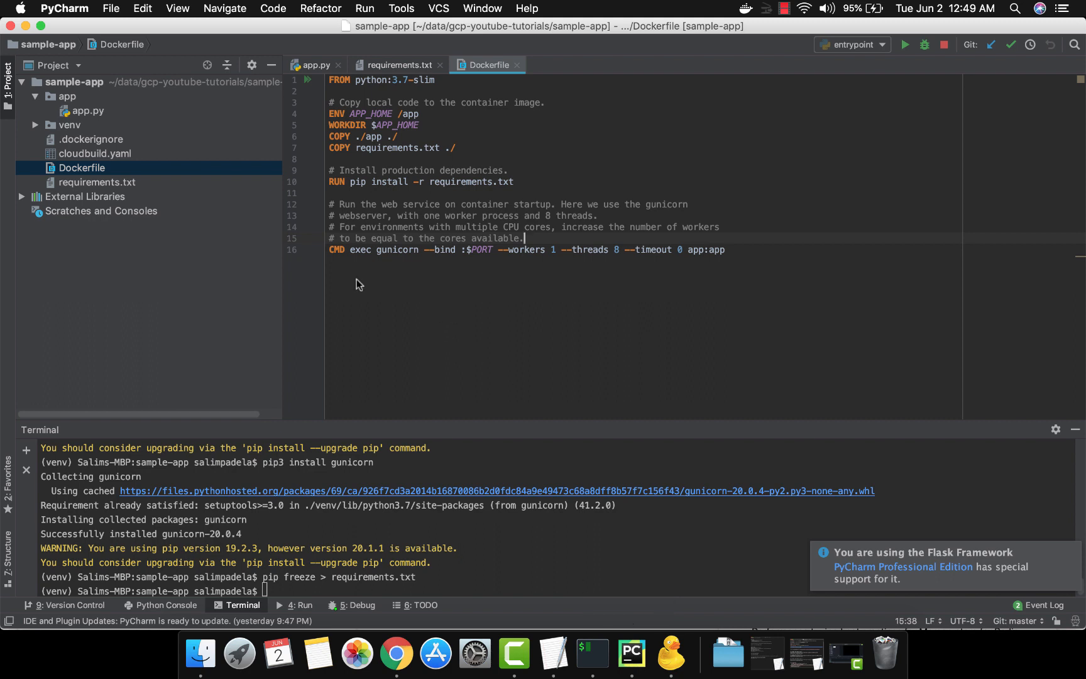
pyautogui.doubleClick(135, 111)
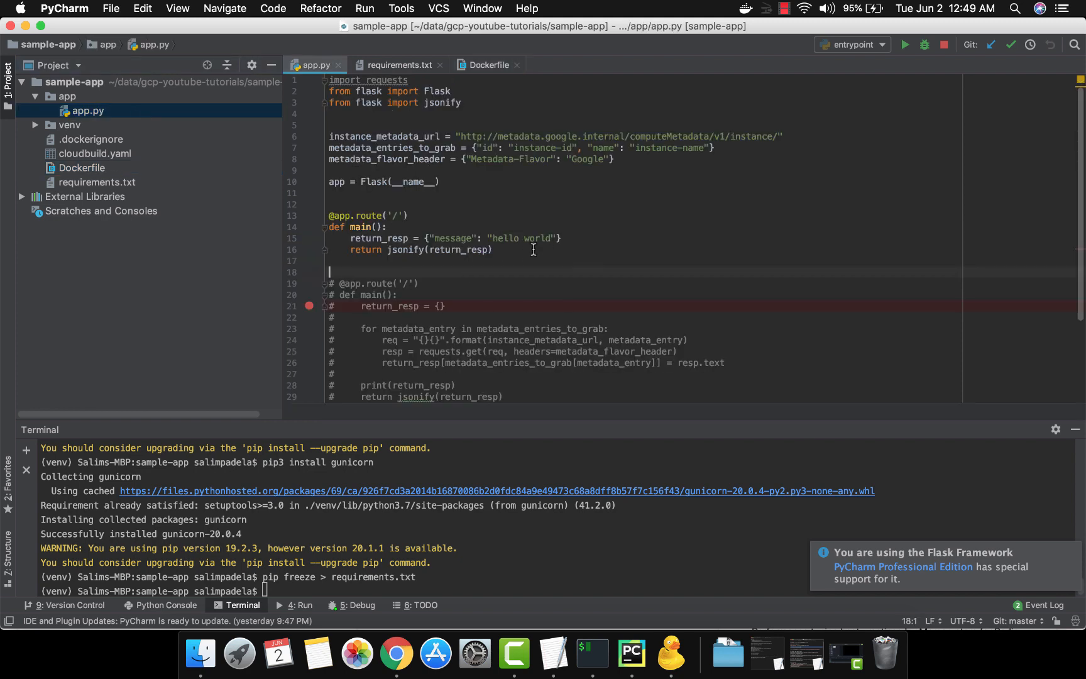
pyautogui.moveTo(539, 249); pyautogui.dragTo(334, 216)
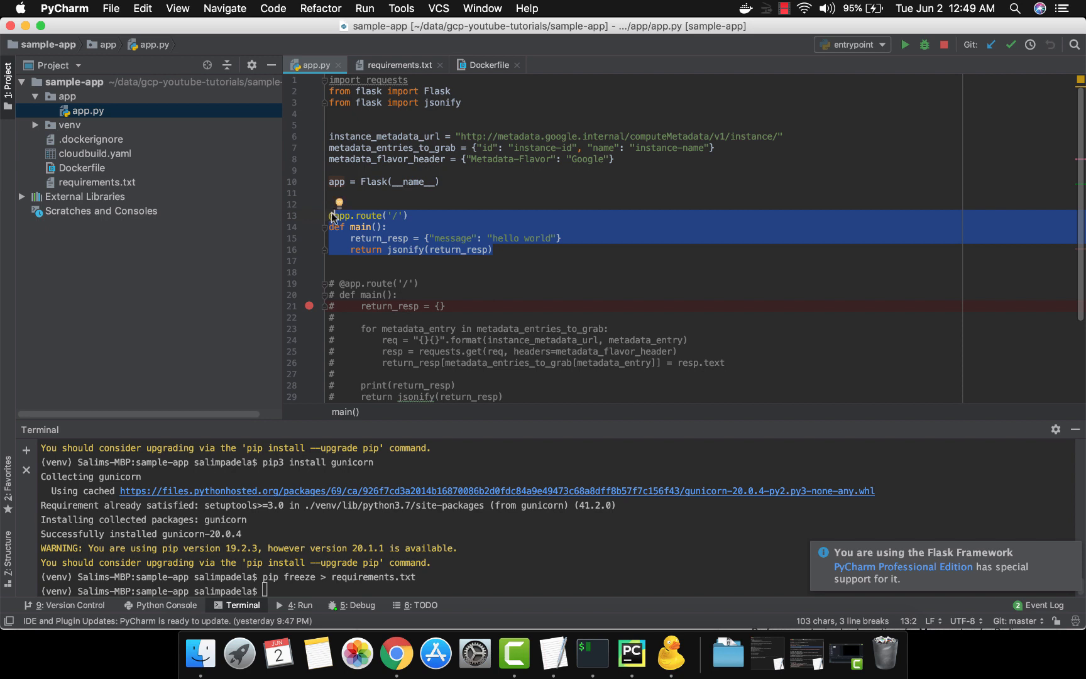
pyautogui.click(476, 256)
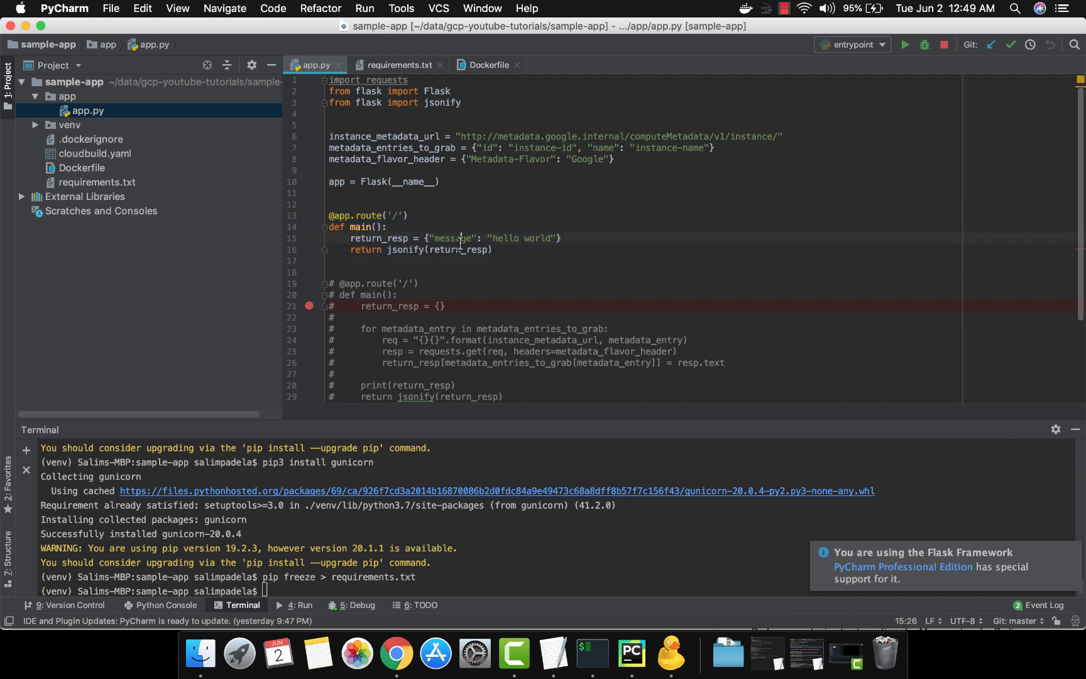
pyautogui.doubleClick(461, 239)
pyautogui.click(504, 239)
pyautogui.doubleClick(503, 240)
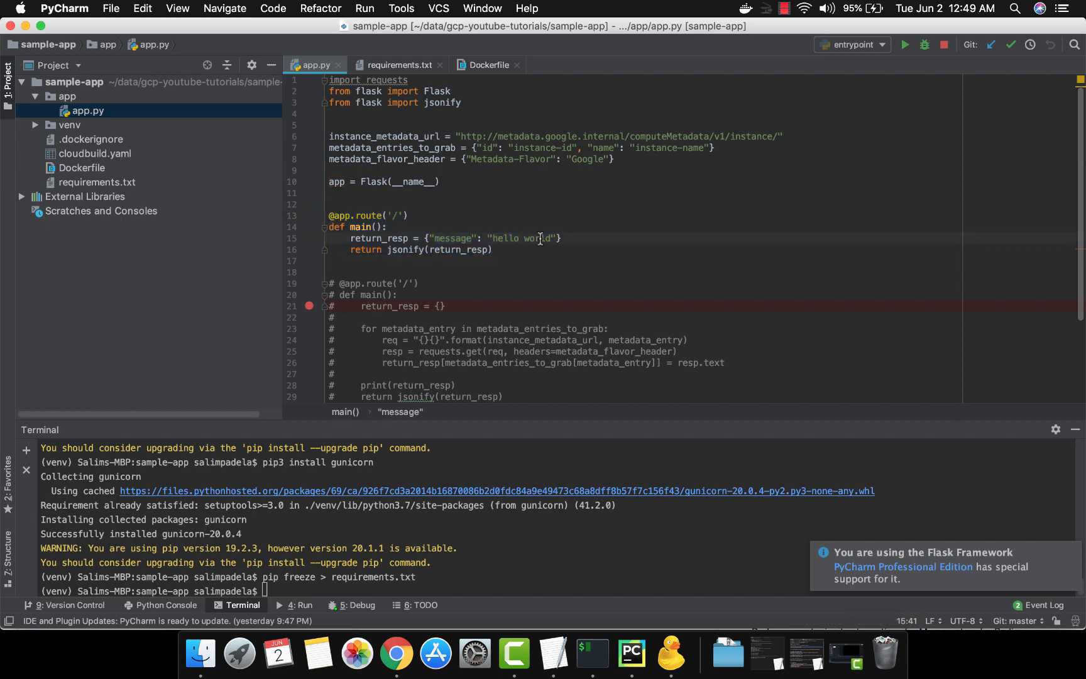
pyautogui.doubleClick(540, 238)
pyautogui.moveTo(493, 251); pyautogui.dragTo(330, 216)
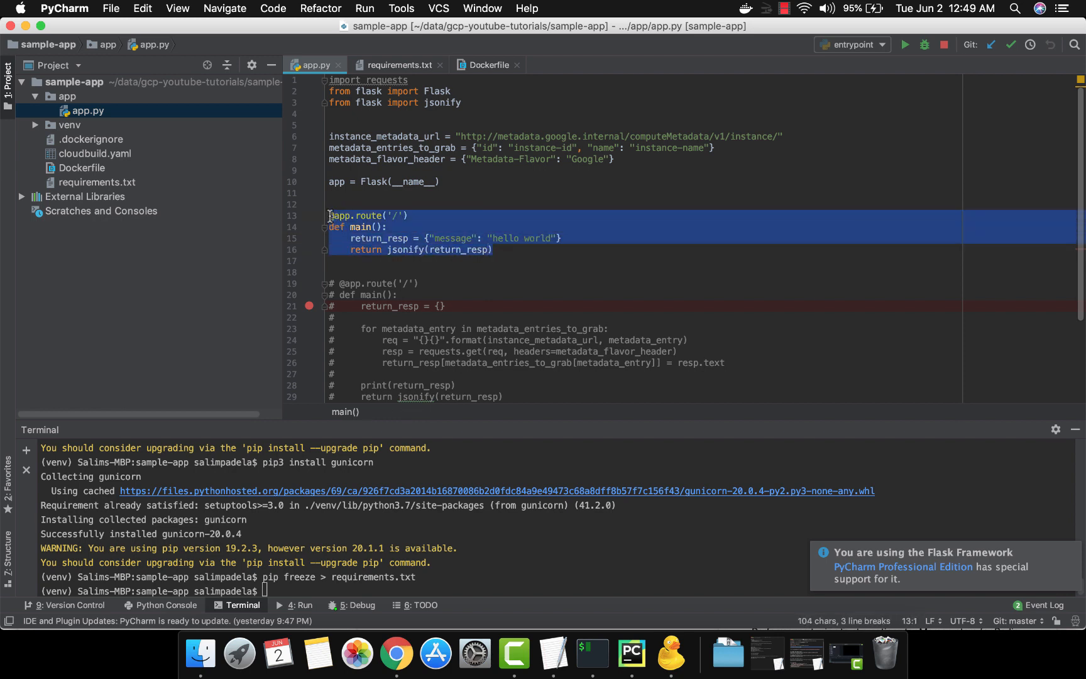
pyautogui.moveTo(492, 250); pyautogui.dragTo(362, 216)
pyautogui.click(362, 217)
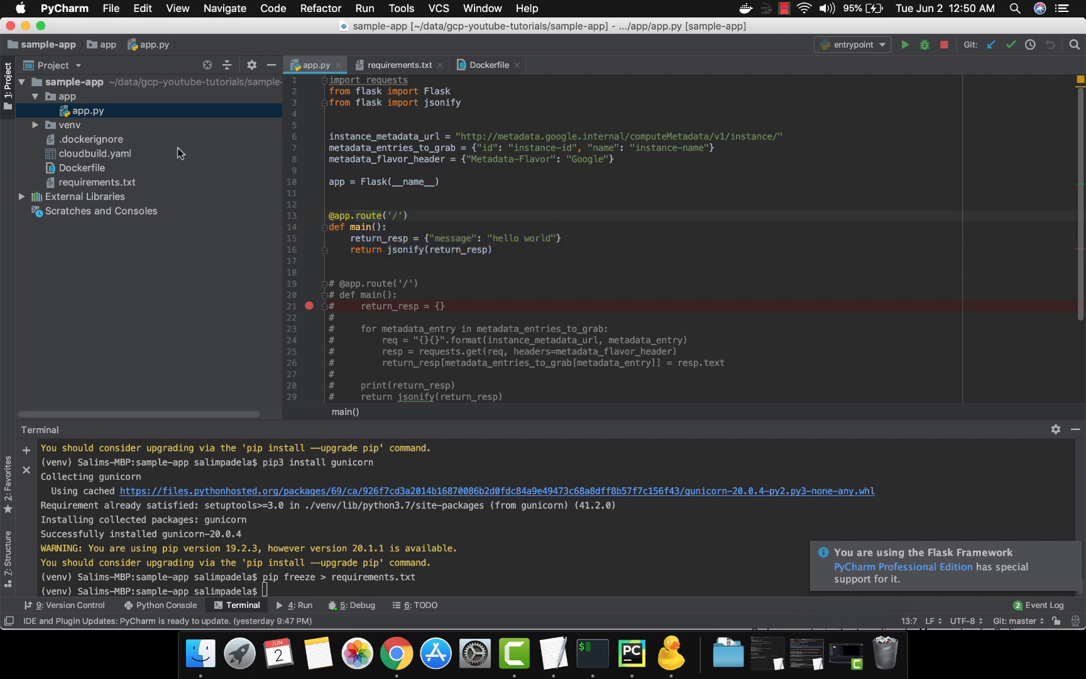
# Review the project's Dockerfile, requirements.txt and cloudbuild.yaml files
pyautogui.doubleClick(153, 168)
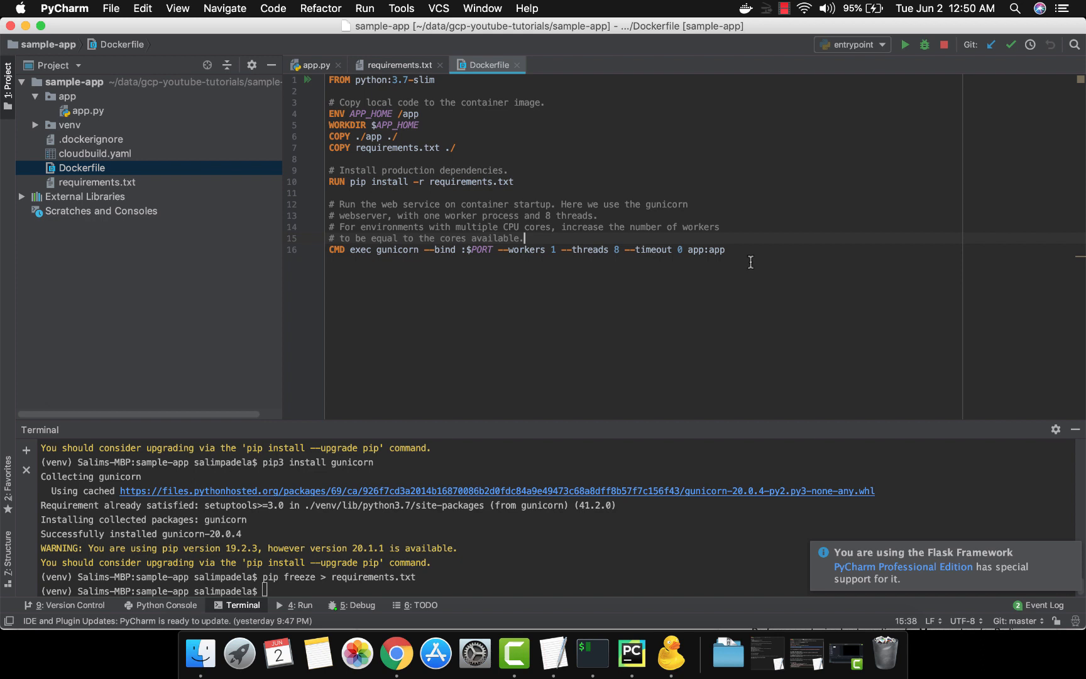
pyautogui.moveTo(370, 80); pyautogui.dragTo(403, 82)
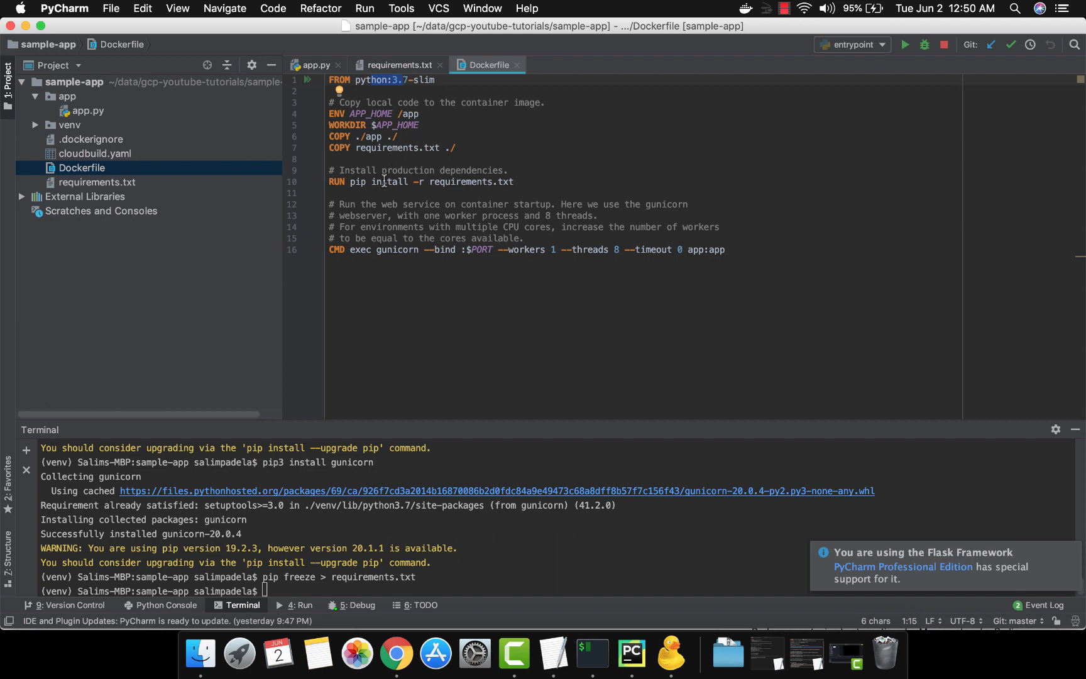
pyautogui.click(451, 182)
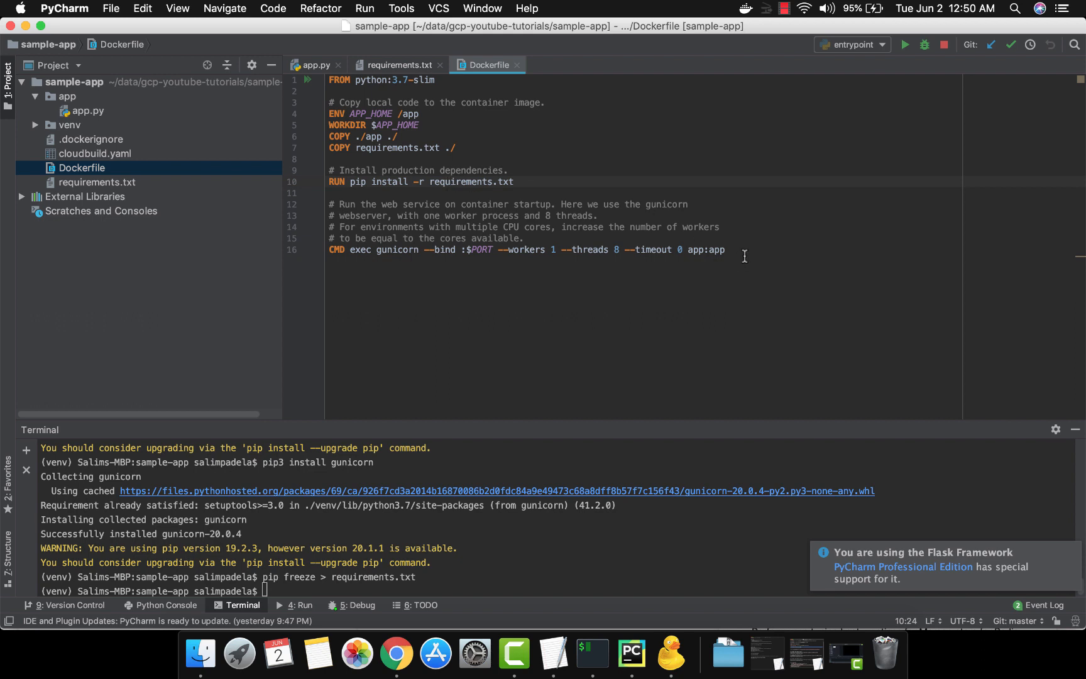
pyautogui.moveTo(744, 256); pyautogui.dragTo(741, 202)
pyautogui.click(739, 203)
pyautogui.doubleClick(162, 182)
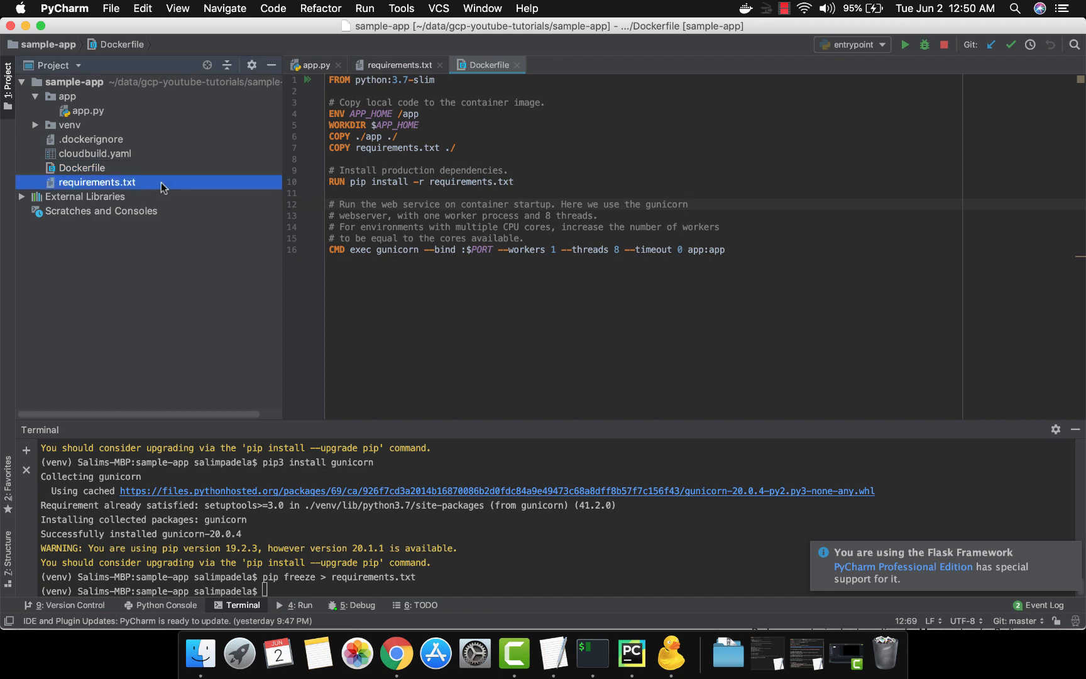
pyautogui.doubleClick(146, 153)
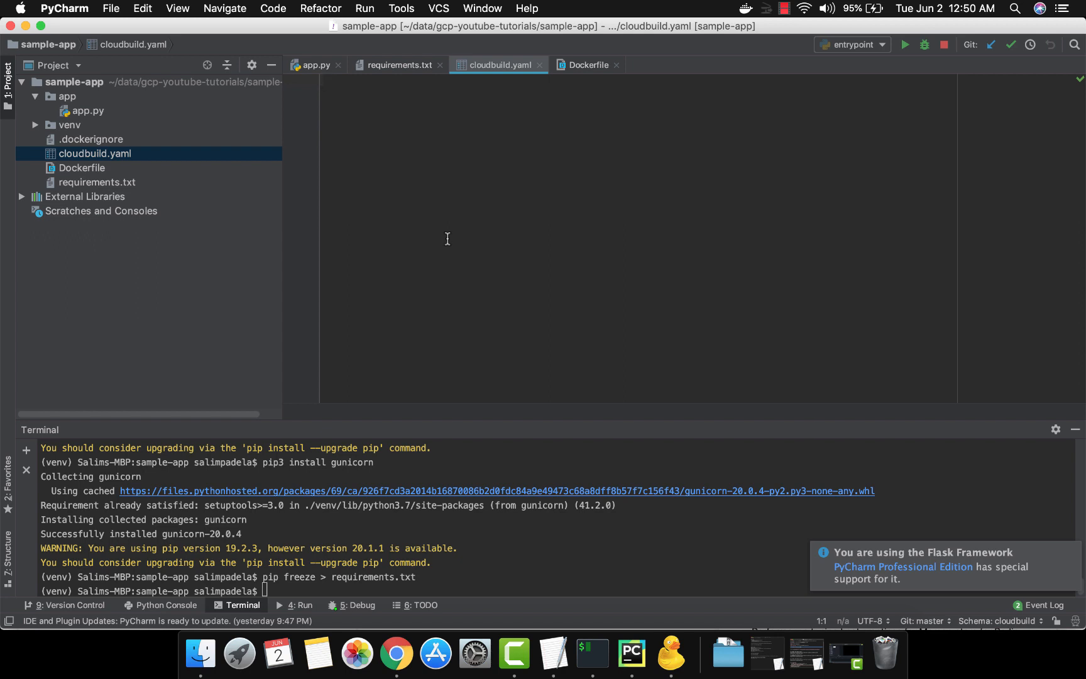
pyautogui.doubleClick(176, 168)
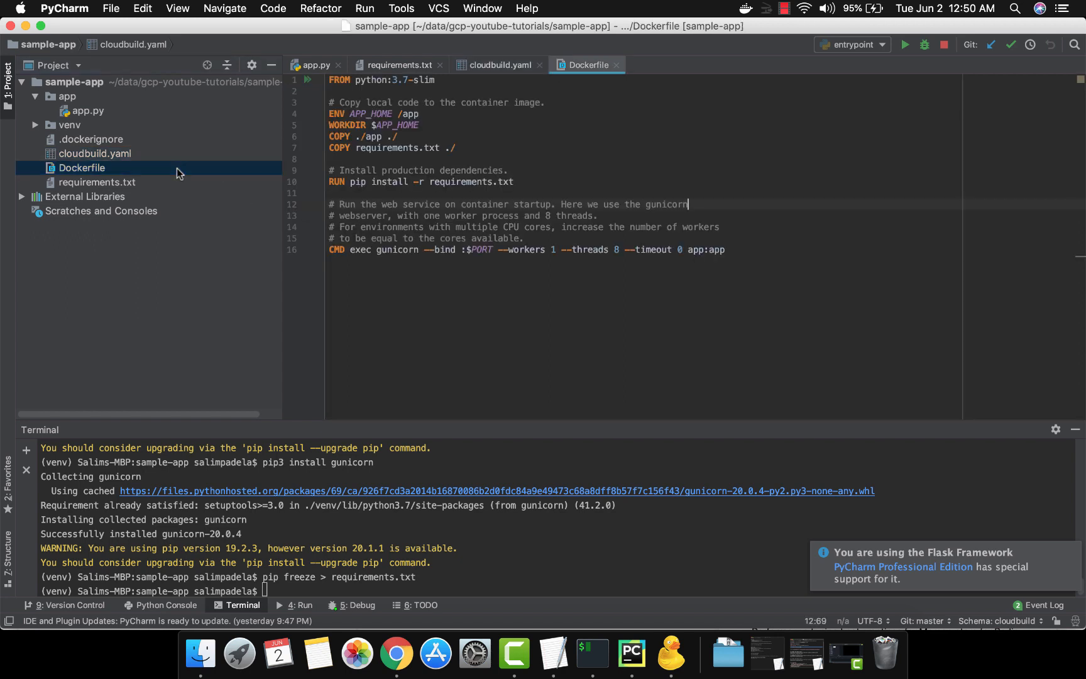
pyautogui.click(792, 286)
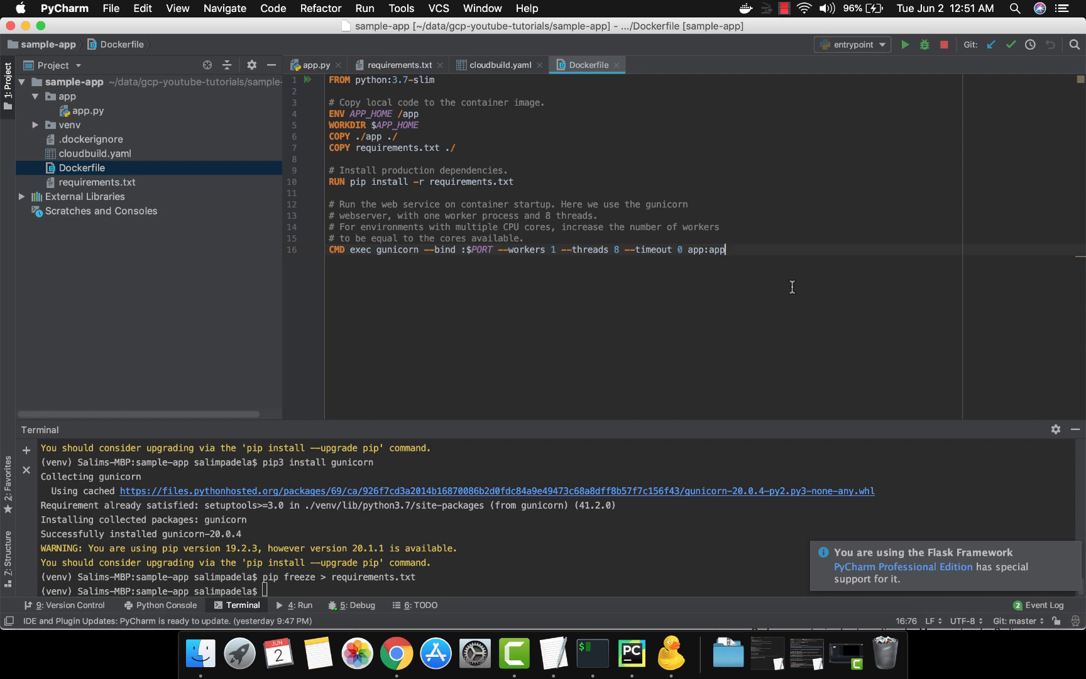
# Switch to Chrome and open the sample-app-repo-1 repository in Cloud Source Repositories
pyautogui.click(394, 657)
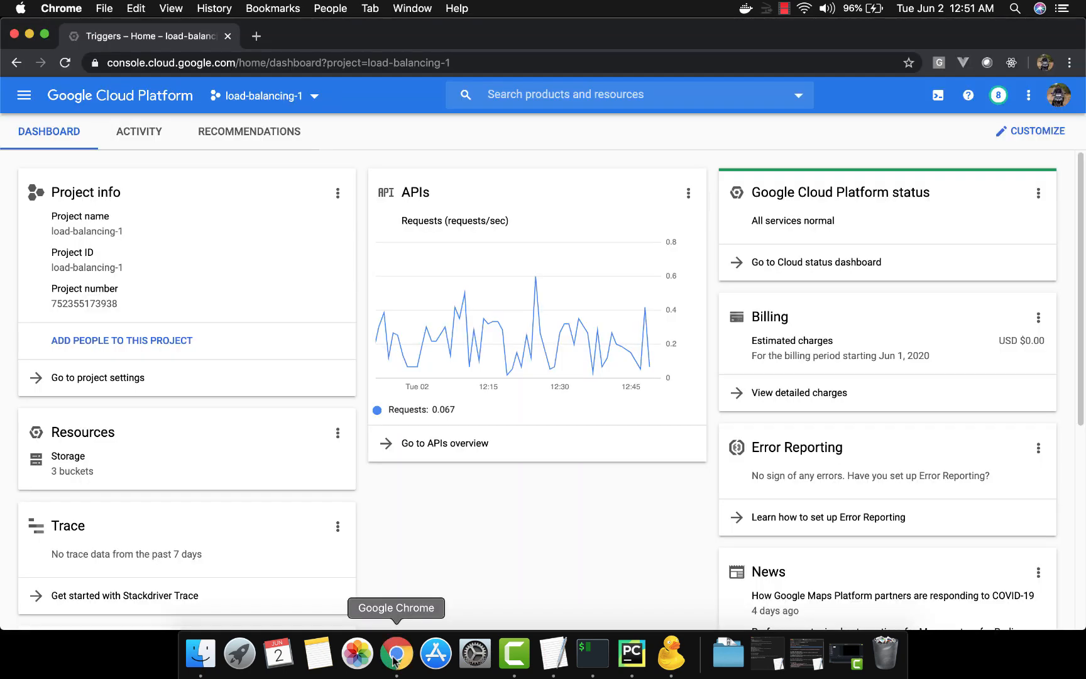
pyautogui.click(26, 98)
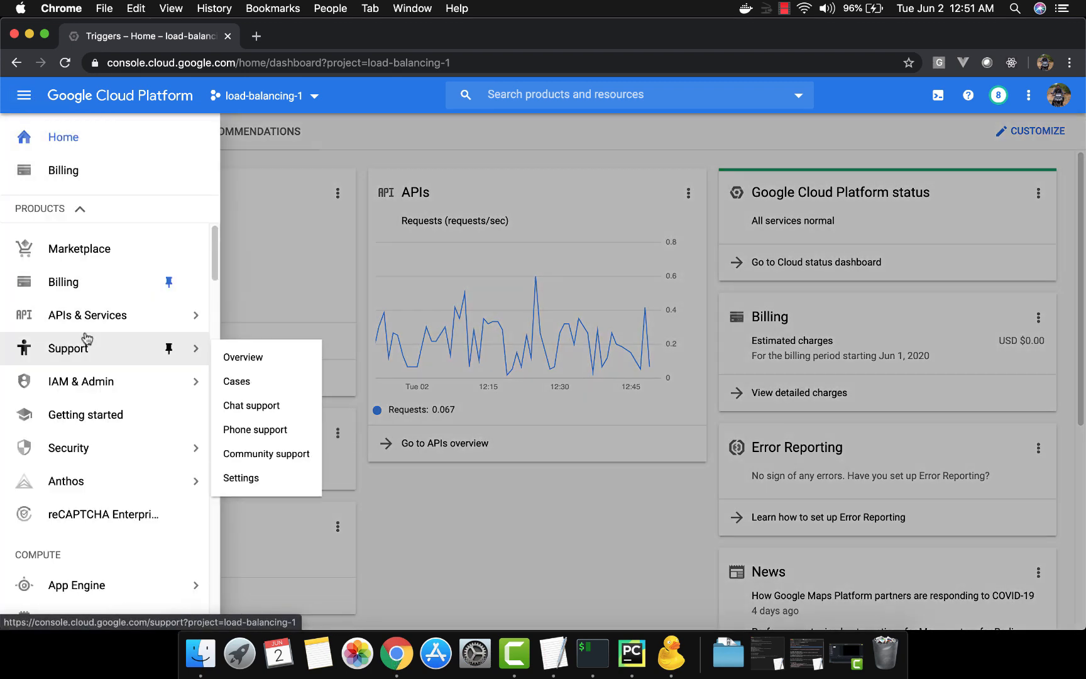
pyautogui.scroll(-5, 87, 337)
pyautogui.scroll(-10, 86, 337)
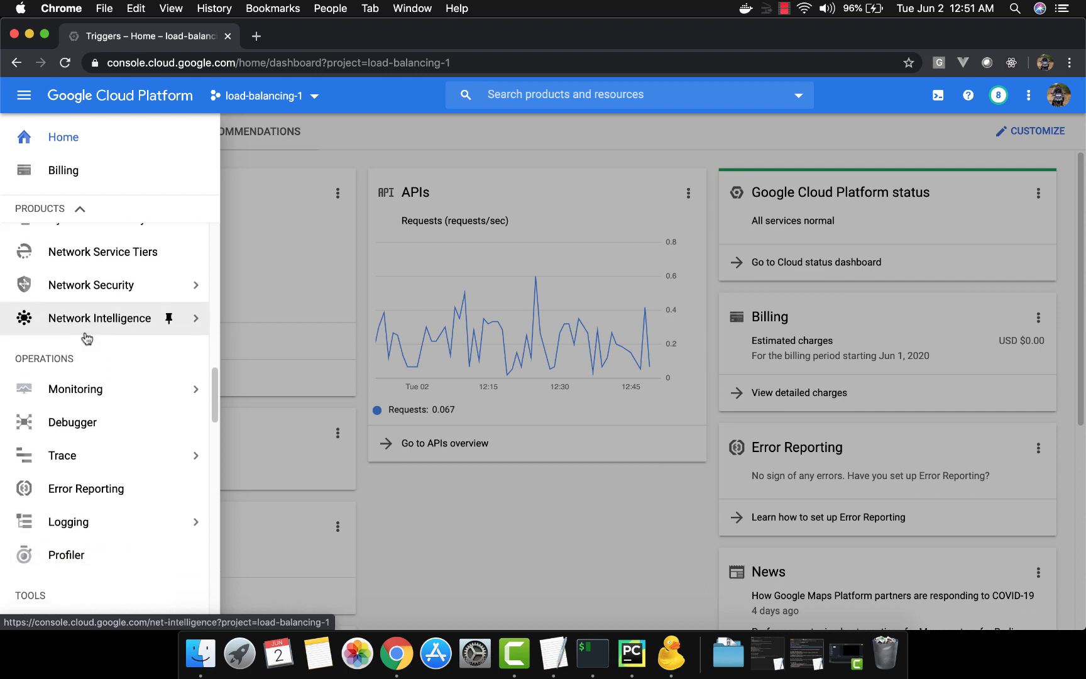
pyautogui.scroll(-10, 87, 339)
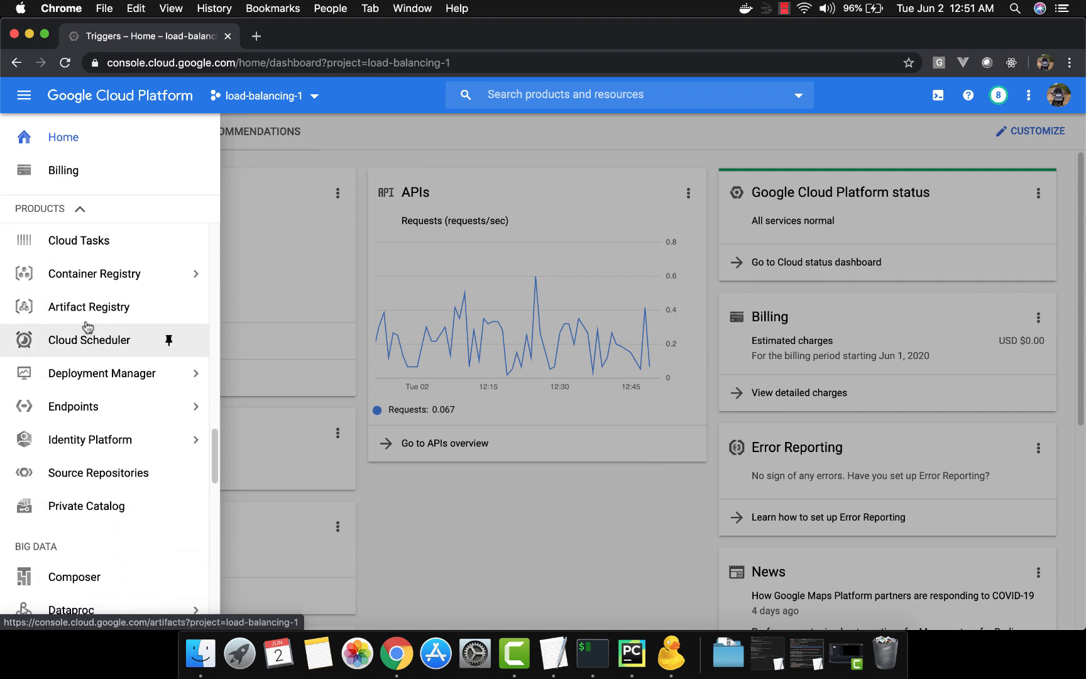
pyautogui.click(101, 473)
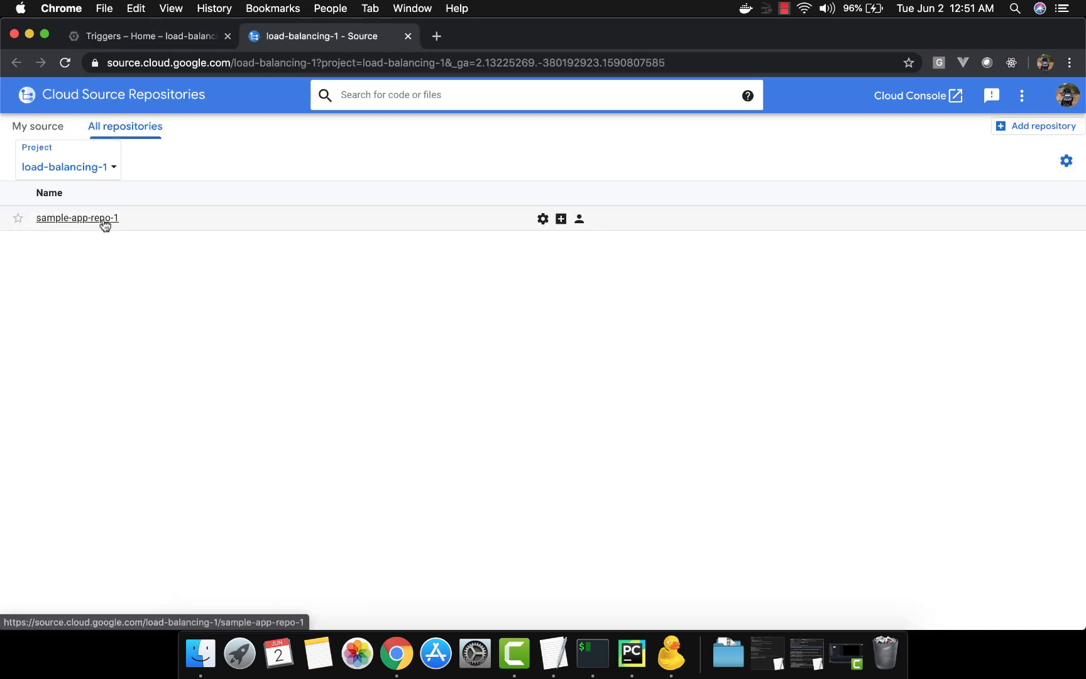
pyautogui.click(105, 219)
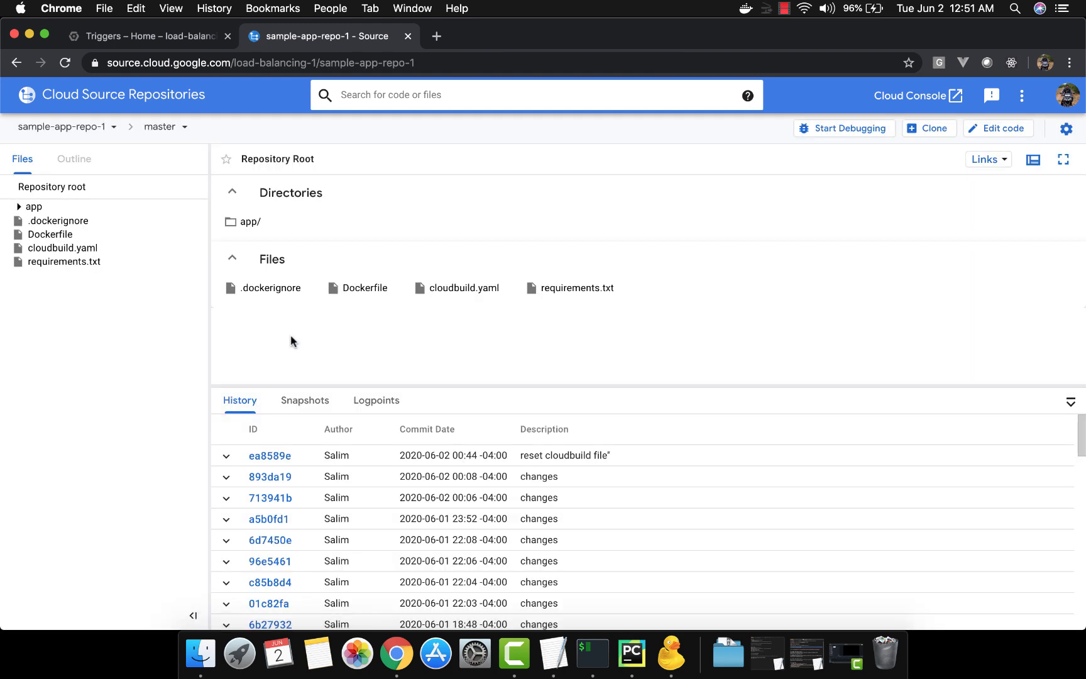
# Inspect the repository's Dockerfile, cloudbuild.yaml and app/app.py contents
pyautogui.click(68, 234)
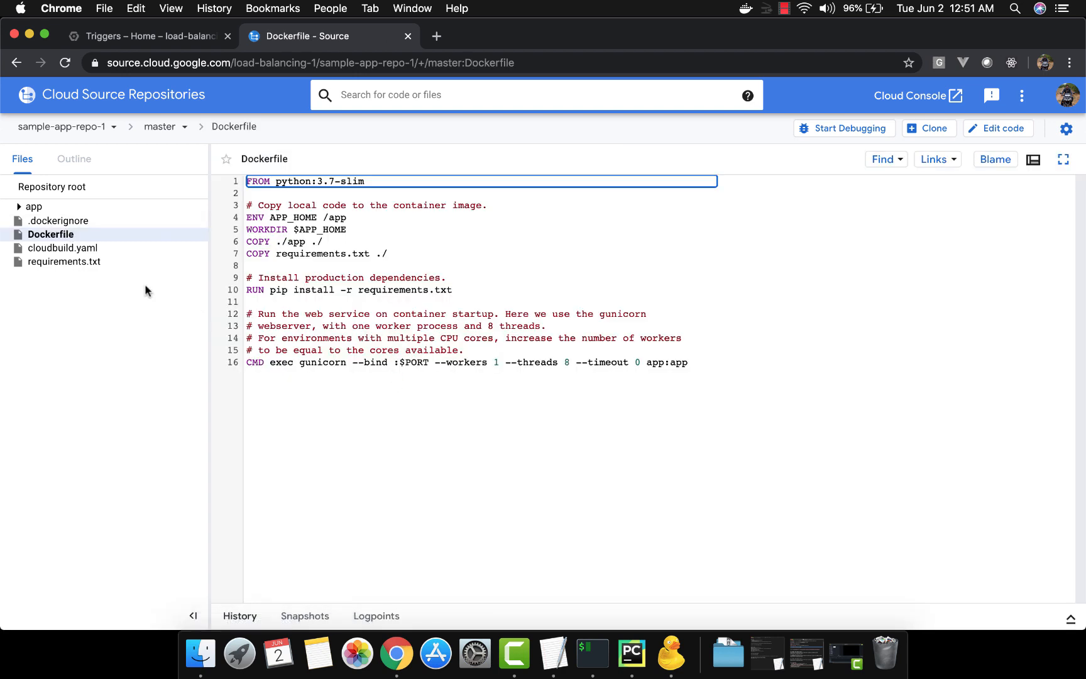
pyautogui.click(100, 249)
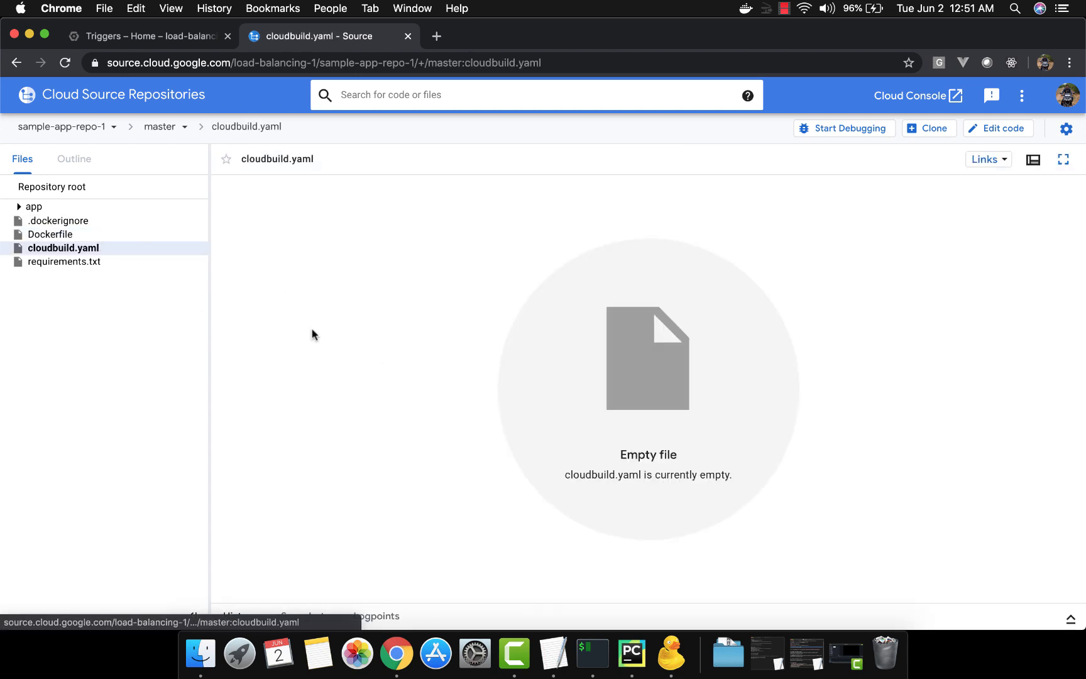
pyautogui.click(109, 210)
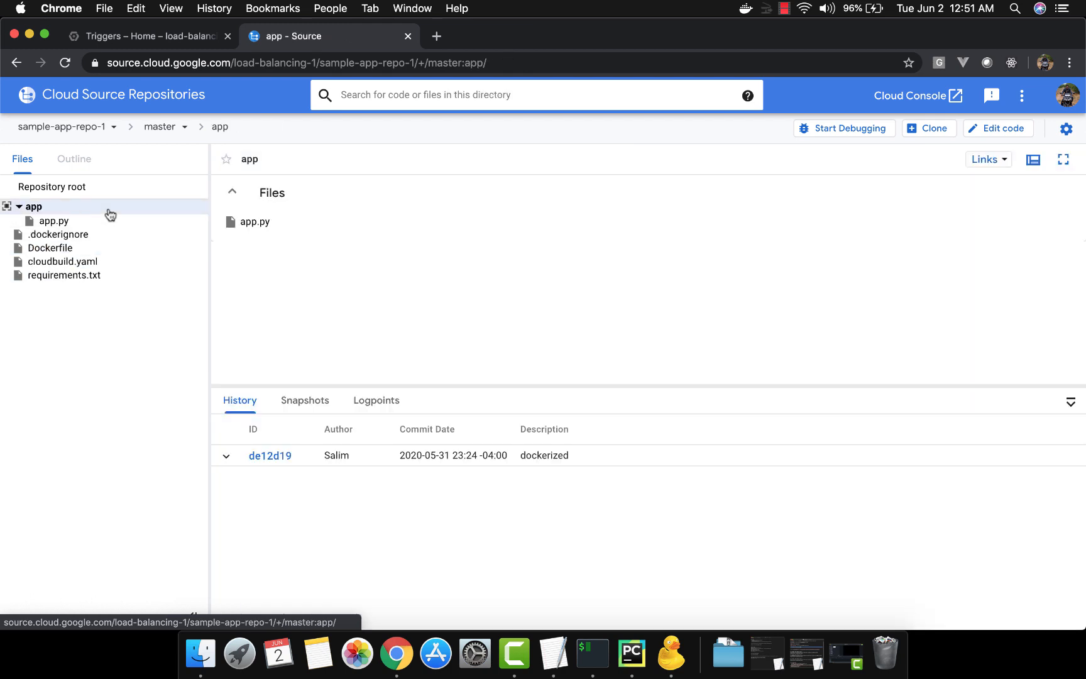
pyautogui.click(92, 222)
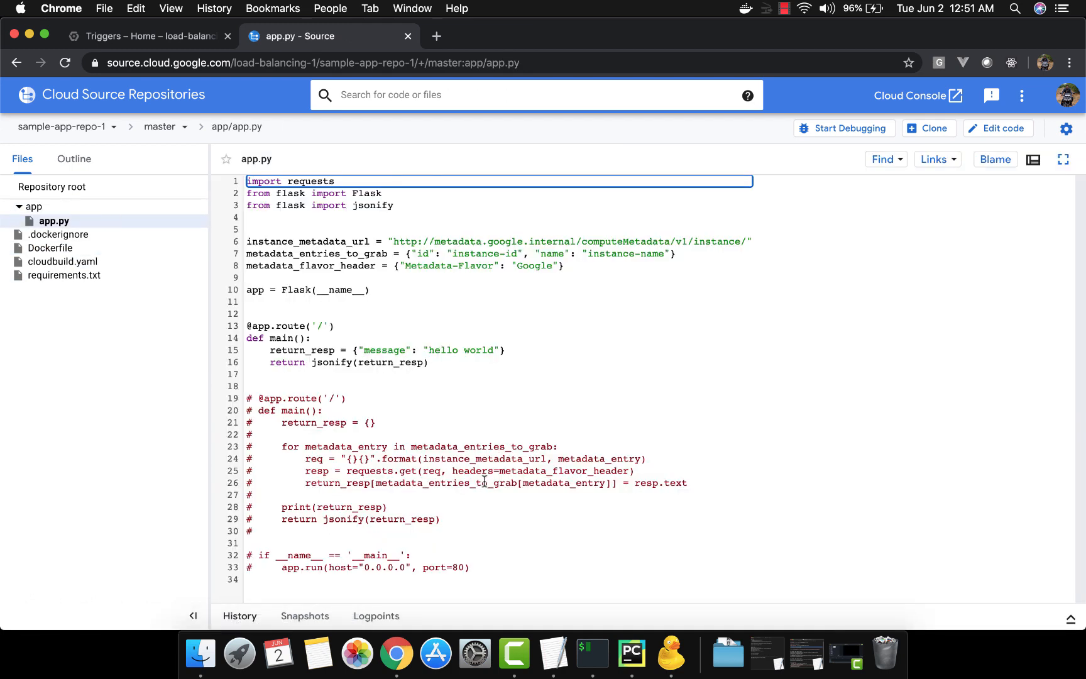
pyautogui.moveTo(431, 363); pyautogui.dragTo(265, 327)
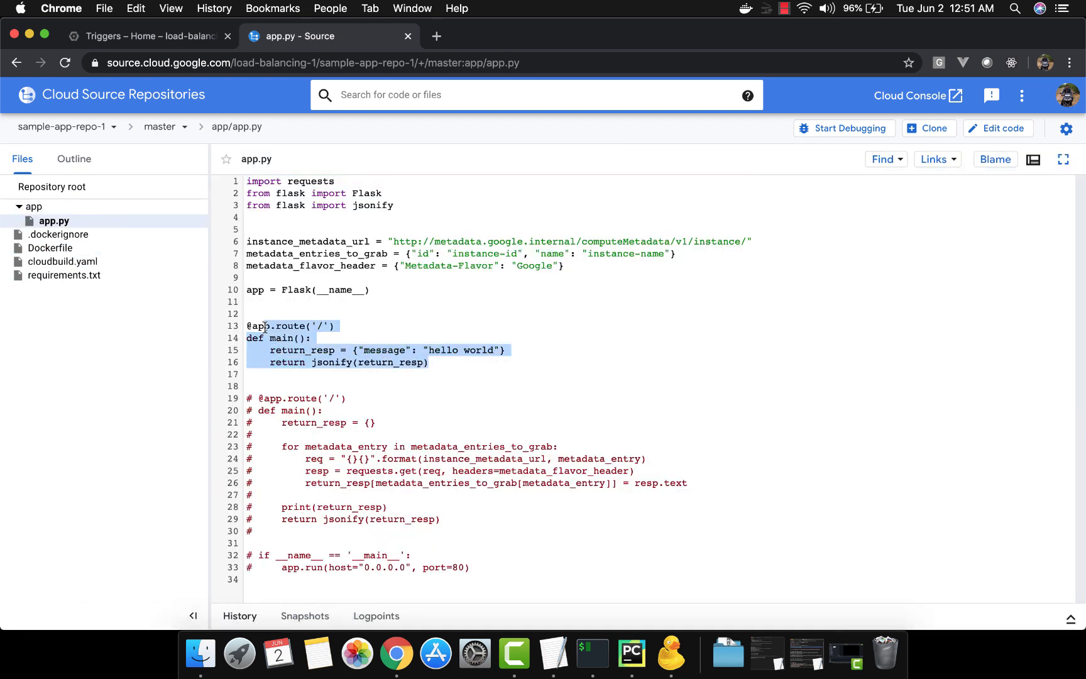
pyautogui.click(264, 327)
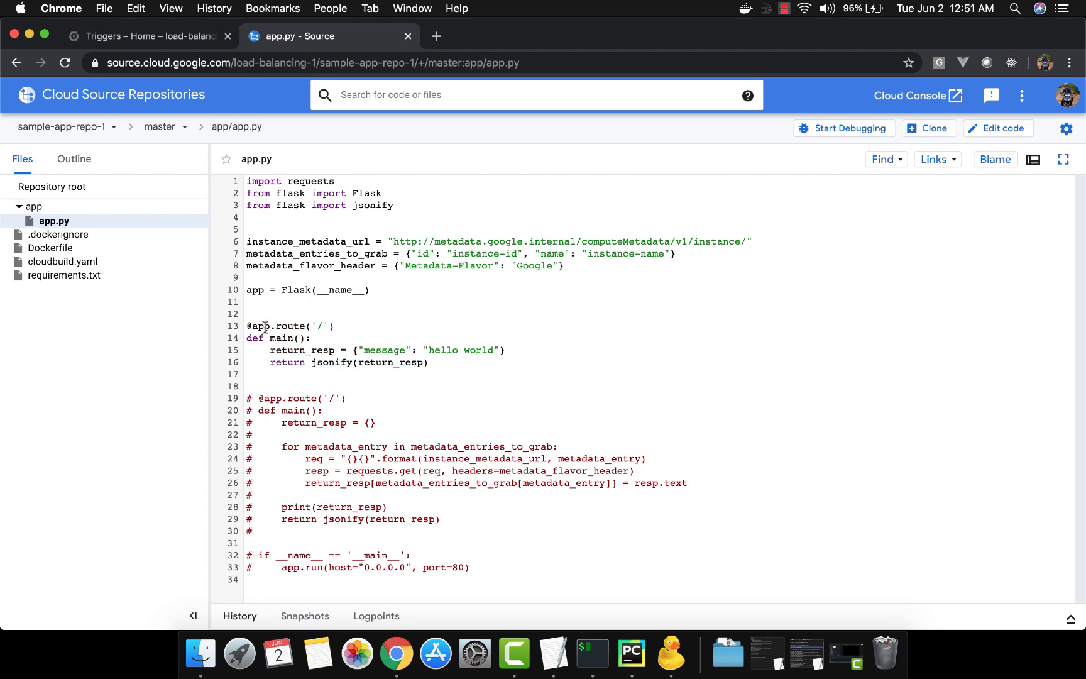
# Return to the Cloud Console tab and open Cloud Build's build history
pyautogui.click(158, 39)
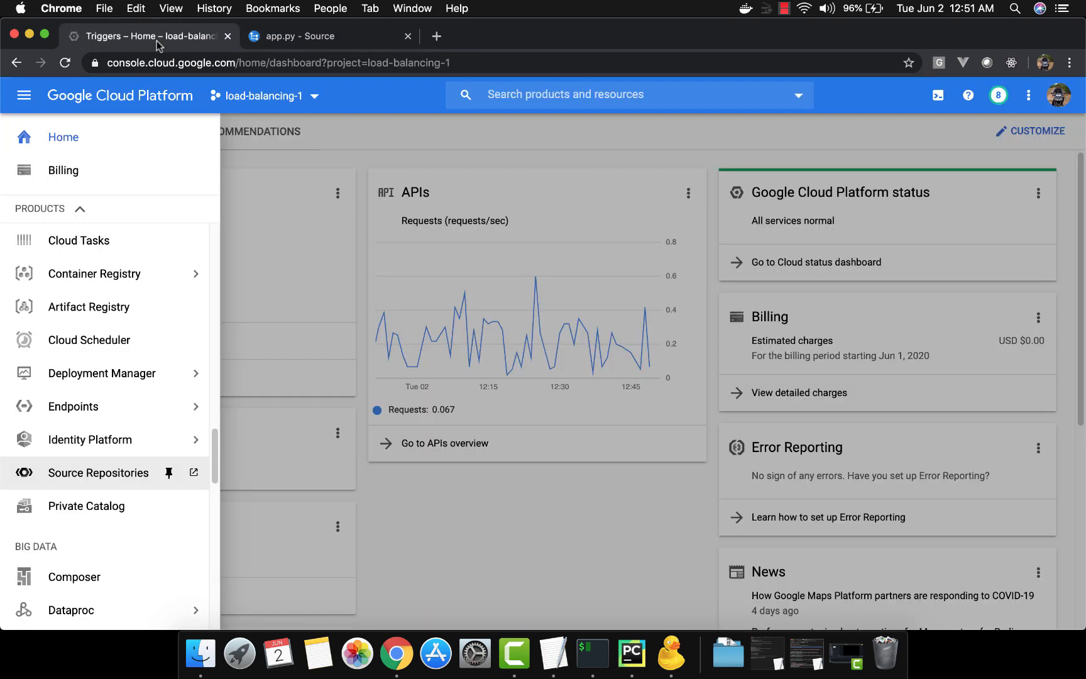
pyautogui.click(279, 251)
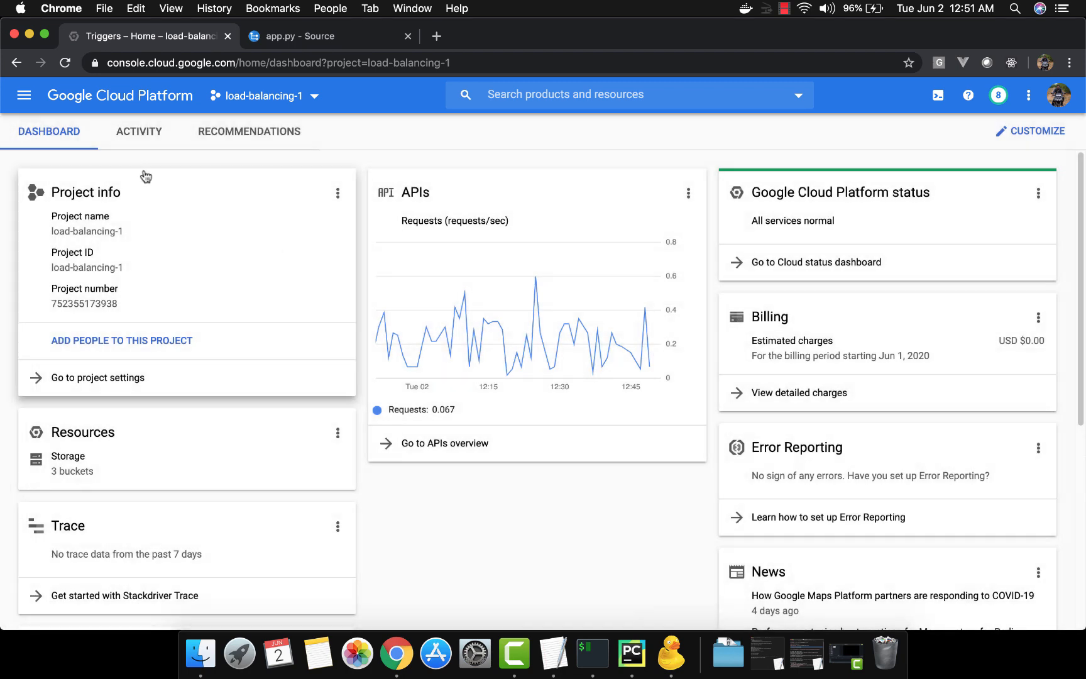
pyautogui.click(28, 101)
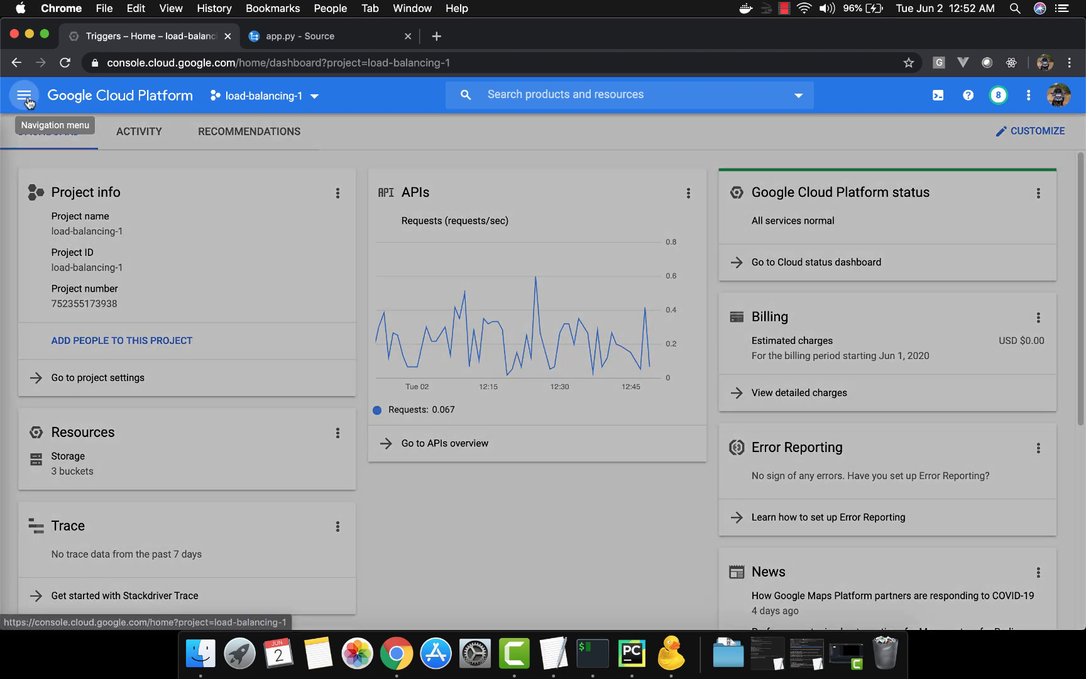
pyautogui.moveTo(129, 323)
pyautogui.scroll(-10, 129, 323)
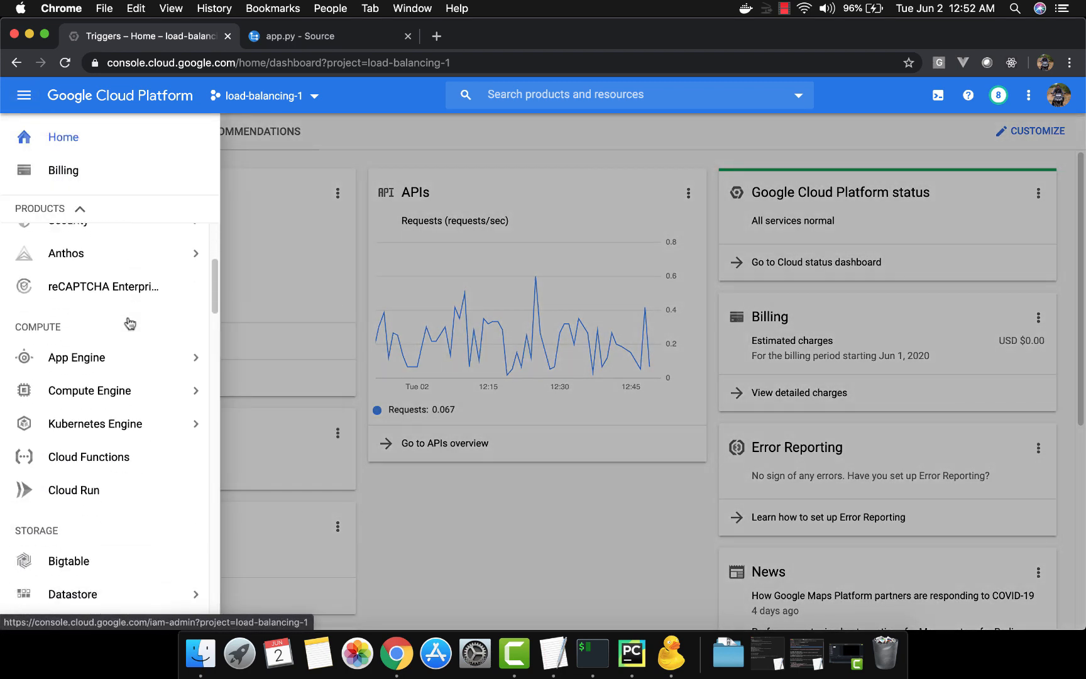
pyautogui.scroll(-10, 129, 323)
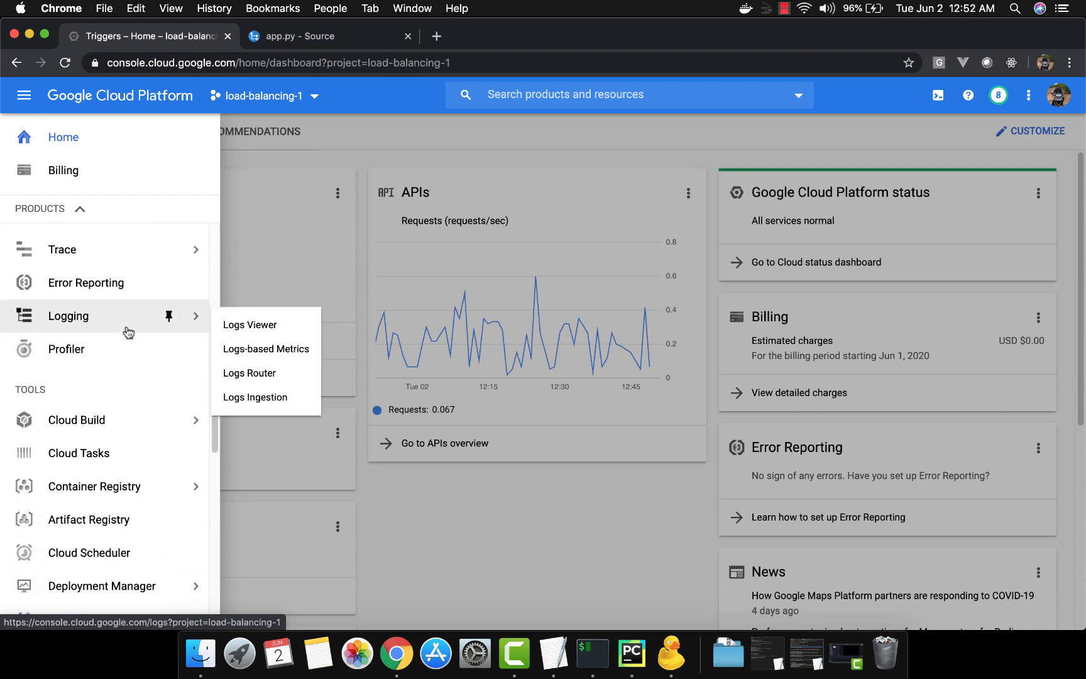
pyautogui.click(110, 424)
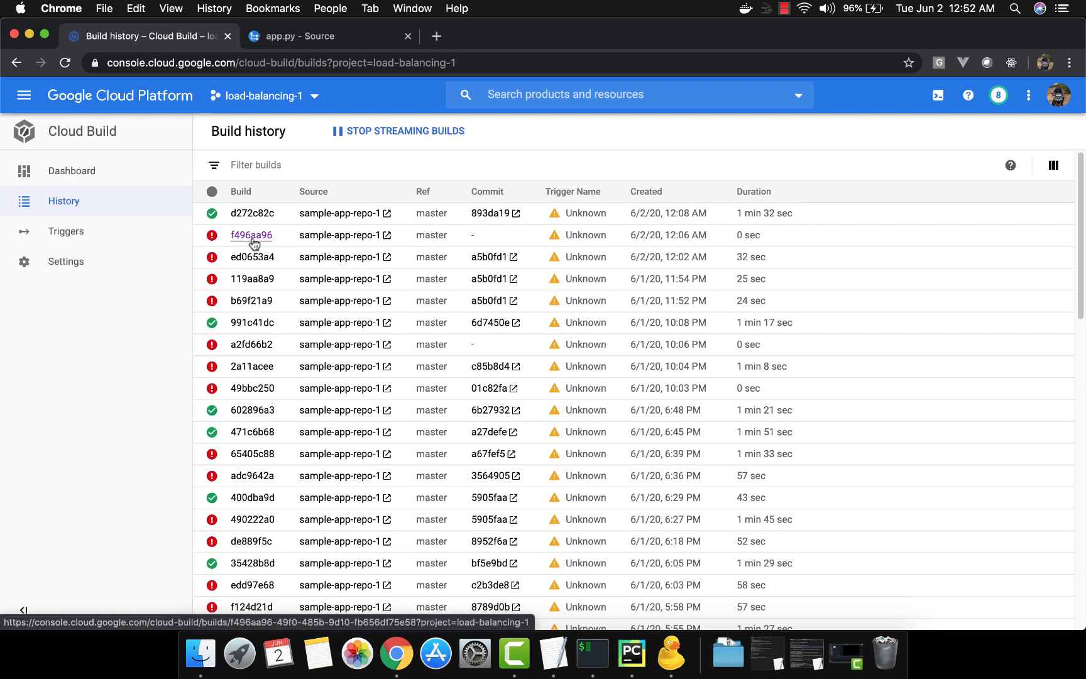
# Browse the Cloud Build Triggers and Settings pages, ending on Triggers
pyautogui.click(115, 231)
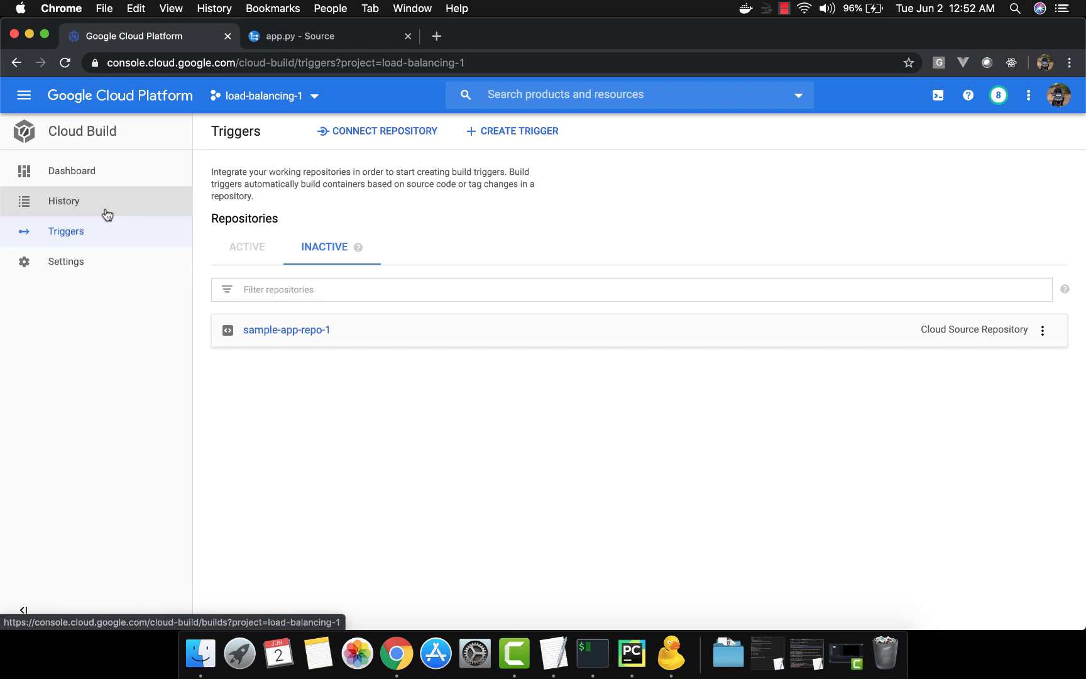
pyautogui.click(130, 270)
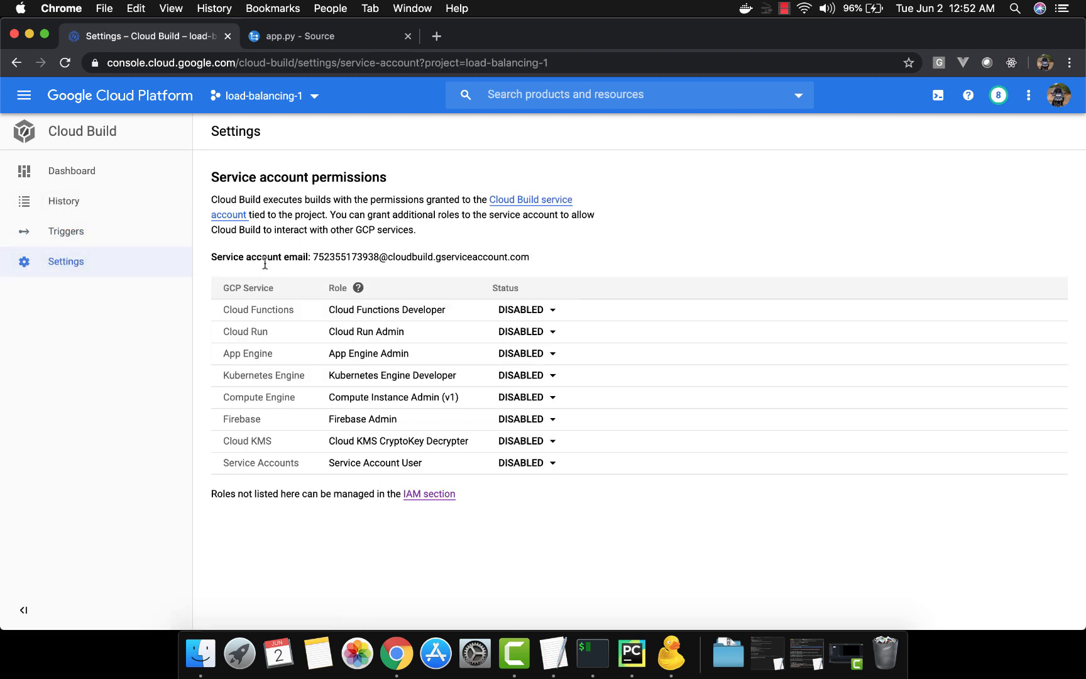
pyautogui.click(116, 237)
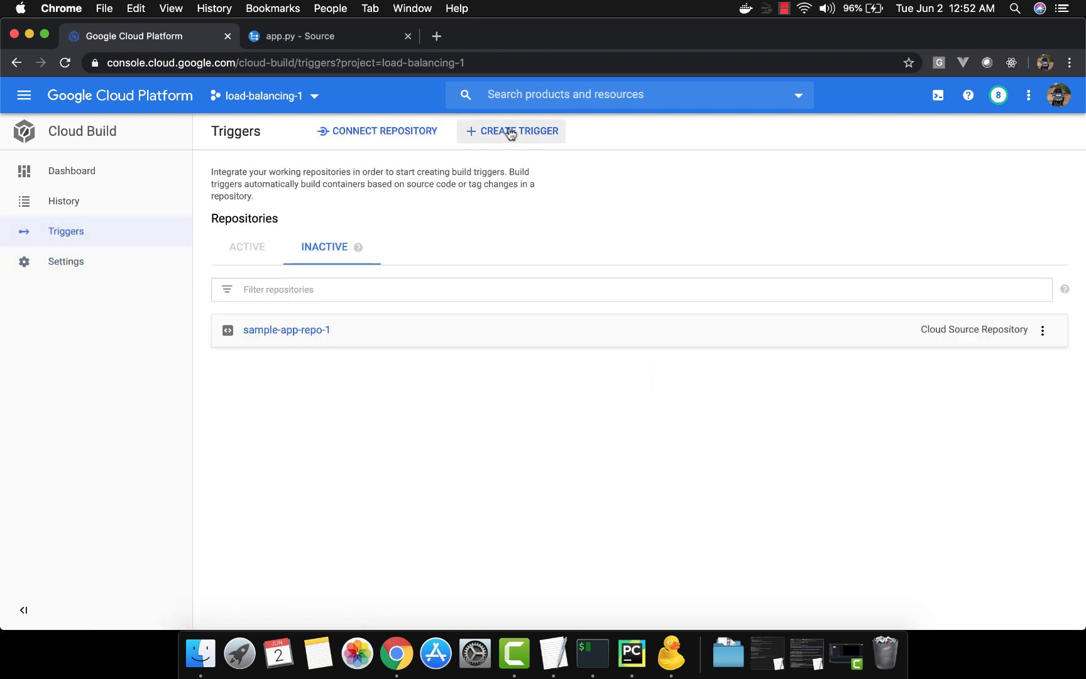
pyautogui.click(370, 134)
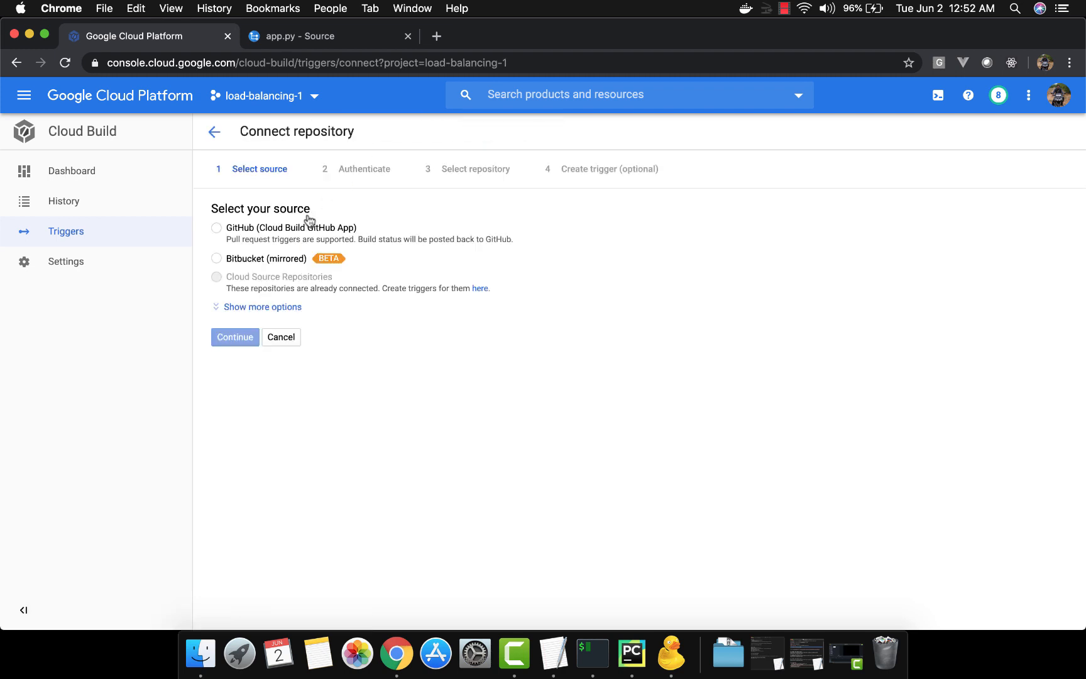
pyautogui.click(289, 227)
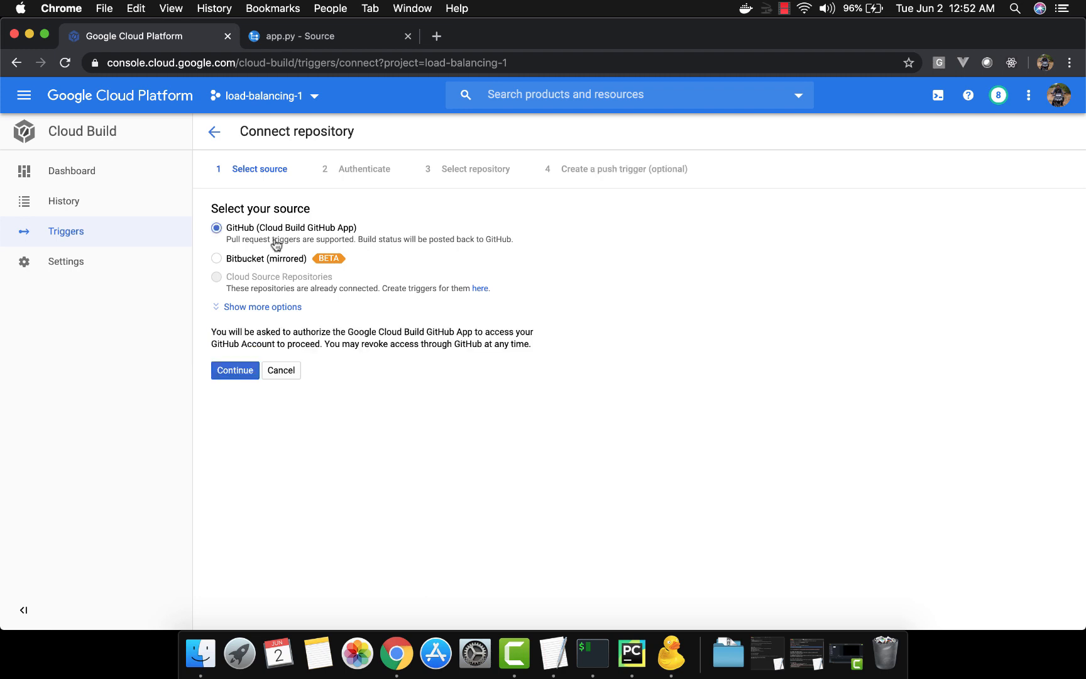
pyautogui.click(262, 259)
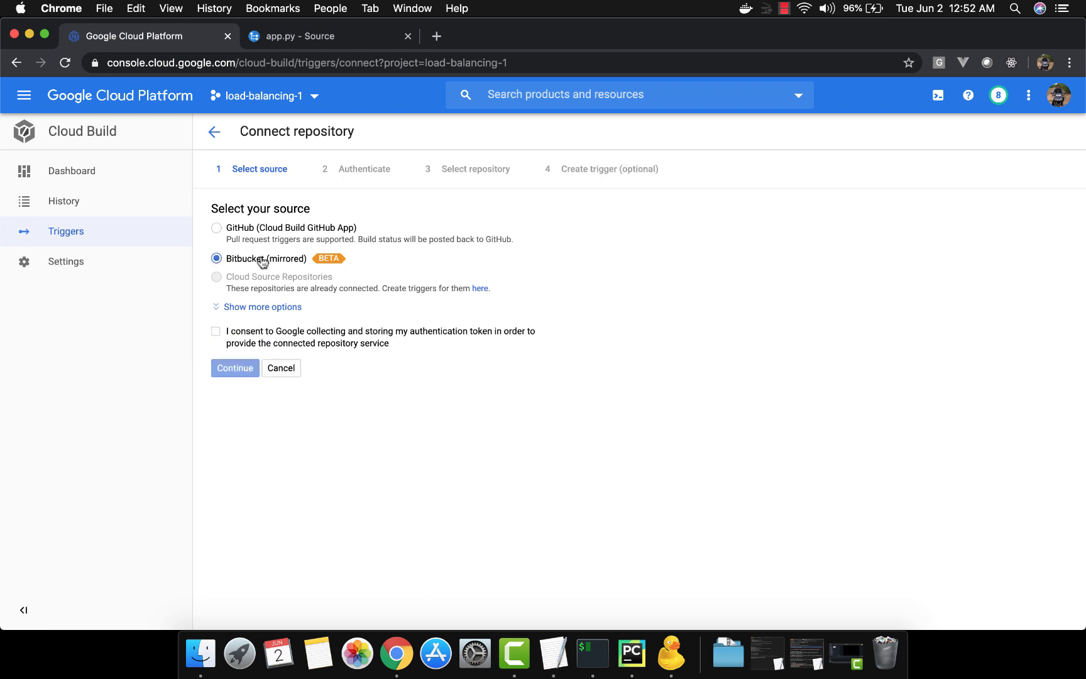
pyautogui.click(274, 234)
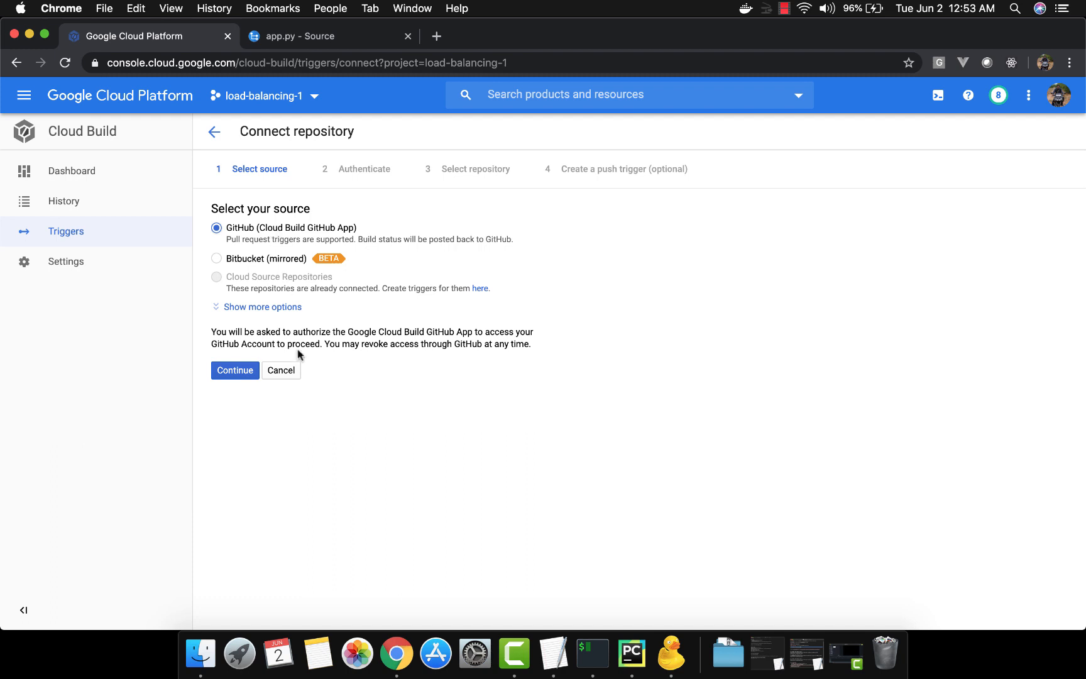
pyautogui.click(286, 312)
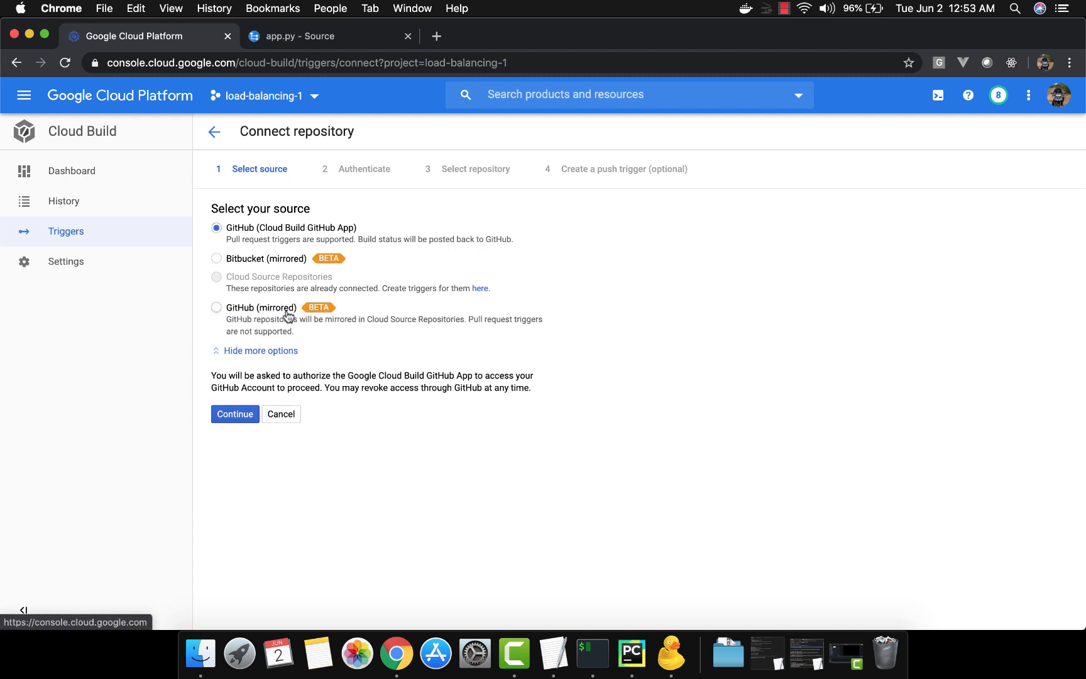
pyautogui.click(282, 415)
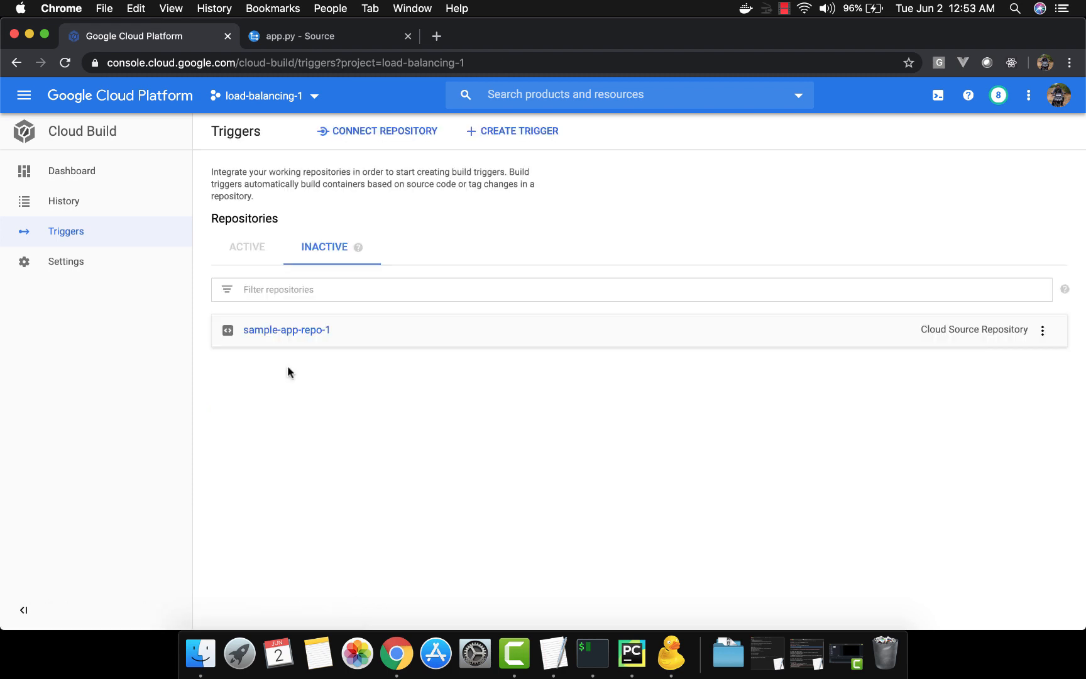
# Start creating a new build trigger named myapp-fromdockerfile
pyautogui.click(498, 132)
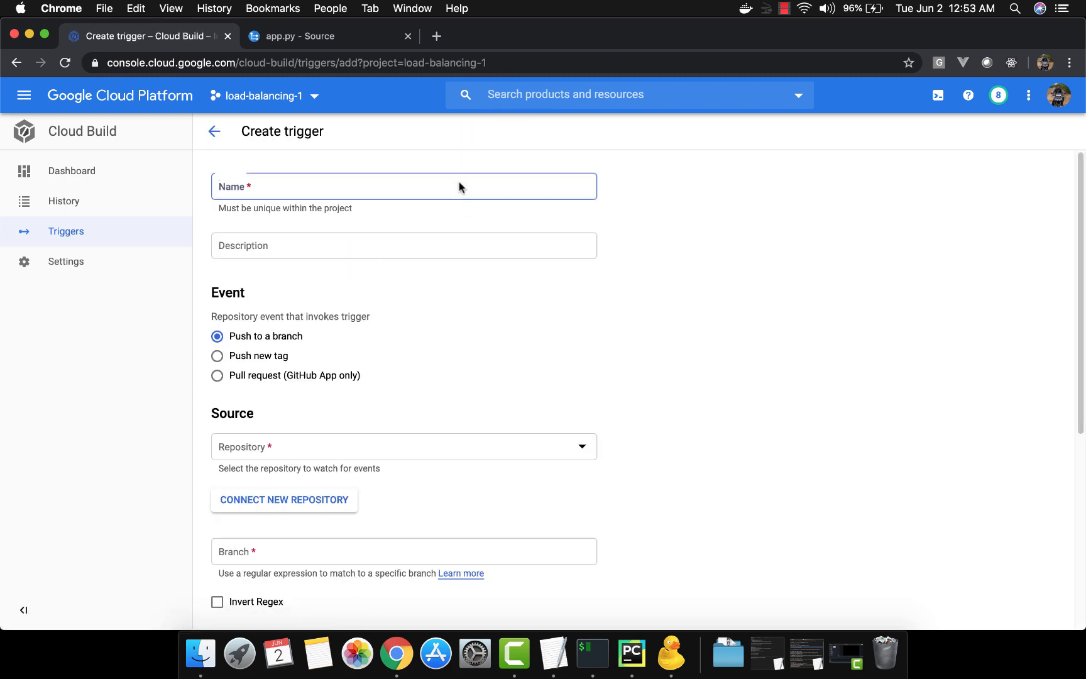
pyautogui.click(460, 183)
pyautogui.write('m')
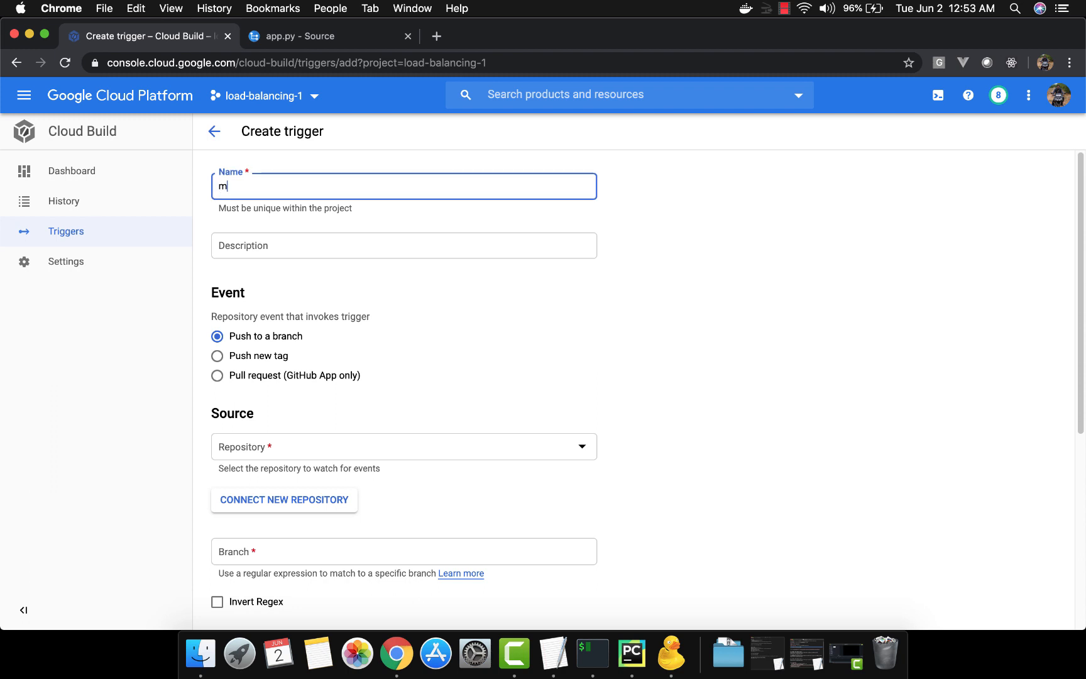
pyautogui.write('yapp')
pyautogui.write('-dockerf')
pyautogui.press('BackSpace')
pyautogui.click(252, 185)
pyautogui.write('fromdock')
pyautogui.press('BackSpace')
pyautogui.press('BackSpace')
pyautogui.press('BackSpace')
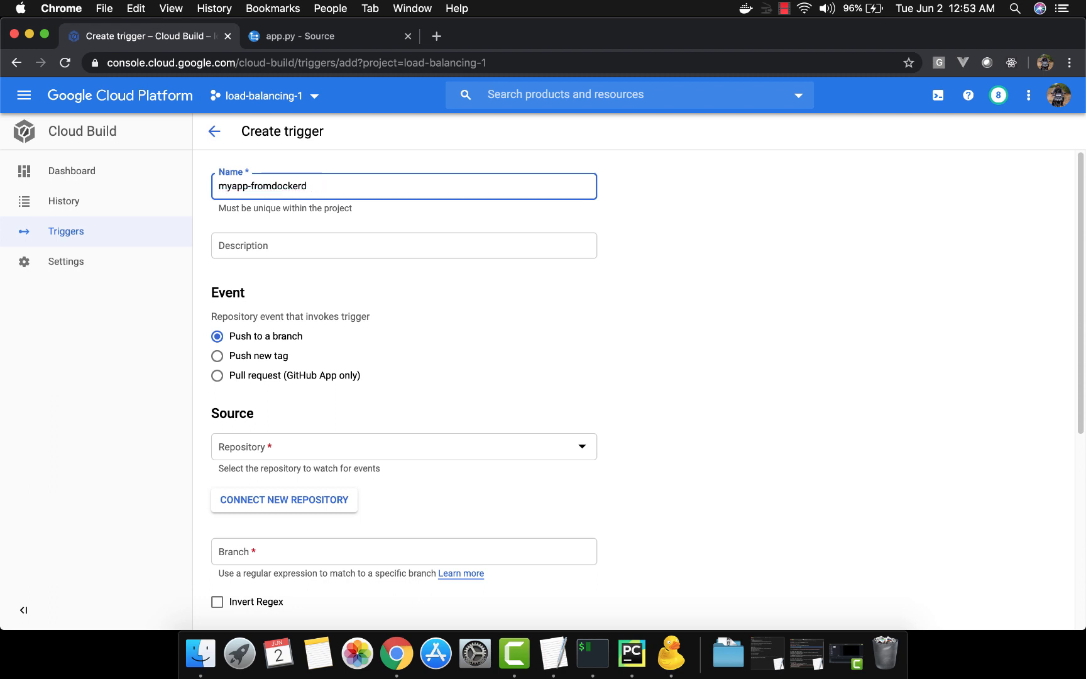
pyautogui.press('BackSpace')
pyautogui.write('file')
# Enter the trigger description build from docker file
pyautogui.press('Tab')
pyautogui.write('b')
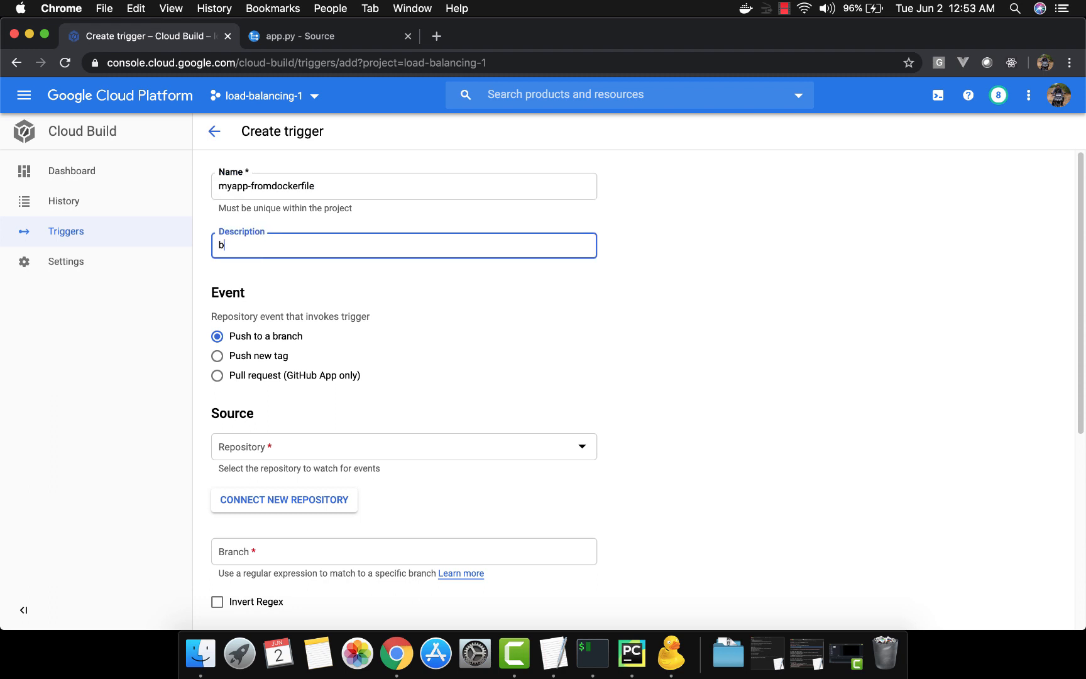
pyautogui.write('uild from docker file')
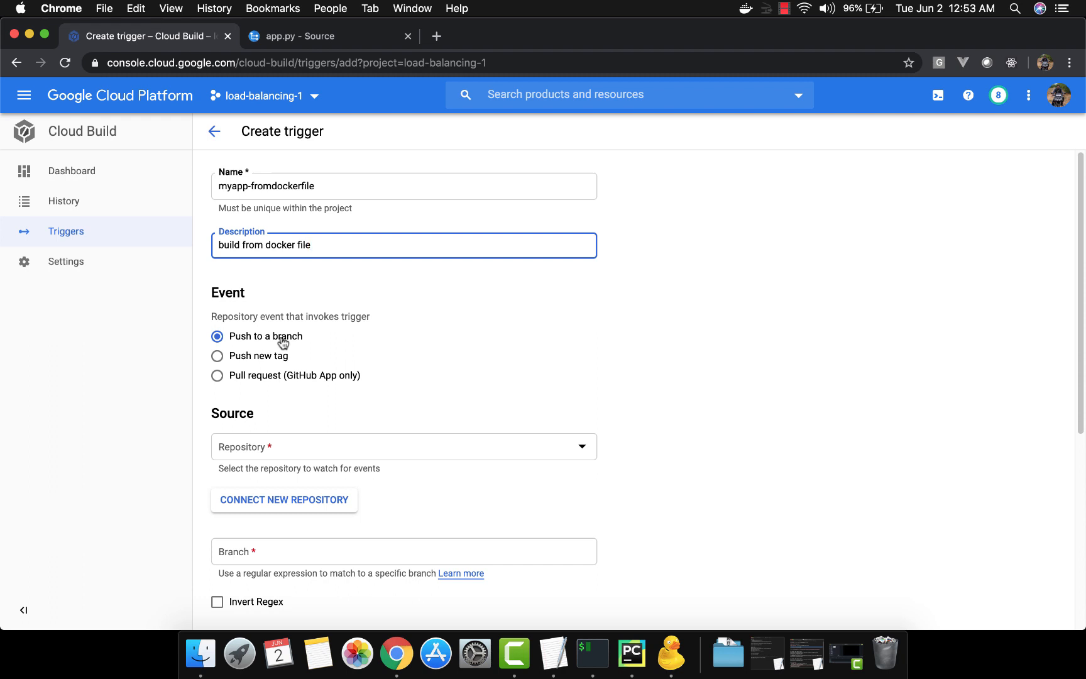
# Set the trigger source to the sample-app-repo-1 repository and the branch to ^master$
pyautogui.scroll(-3, 612, 368)
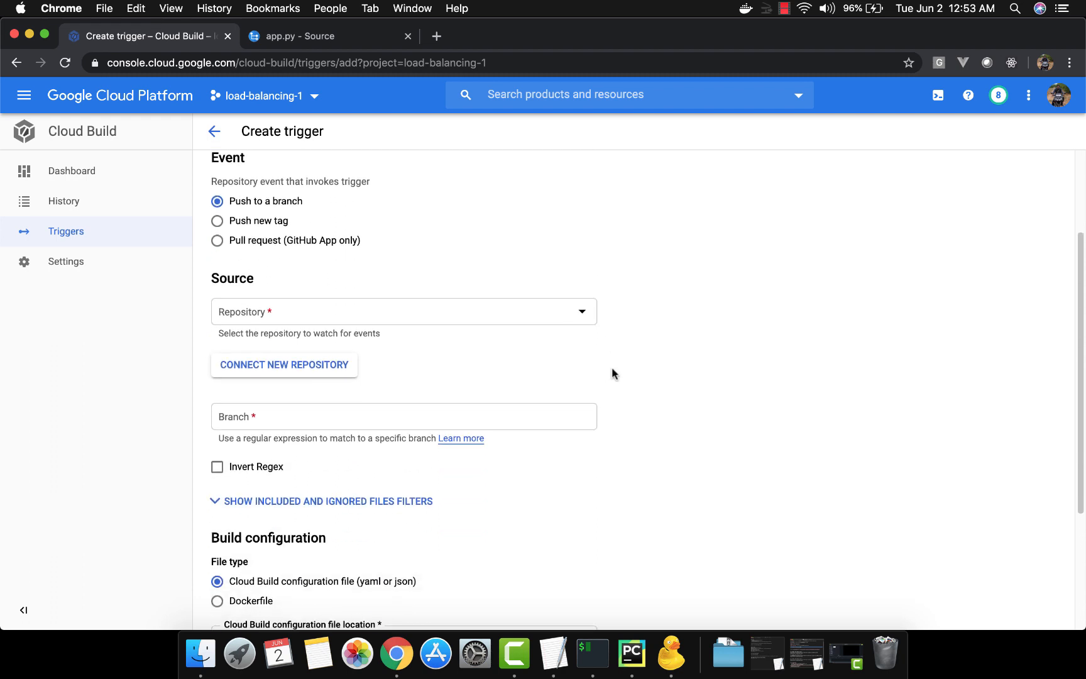
pyautogui.click(585, 314)
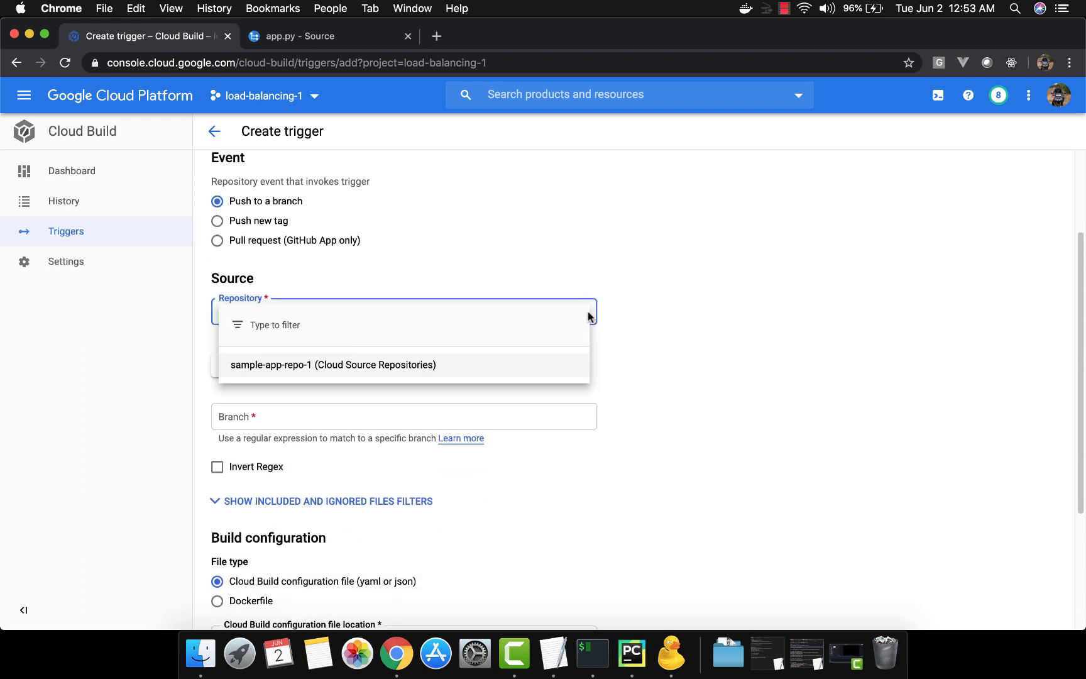
pyautogui.click(501, 377)
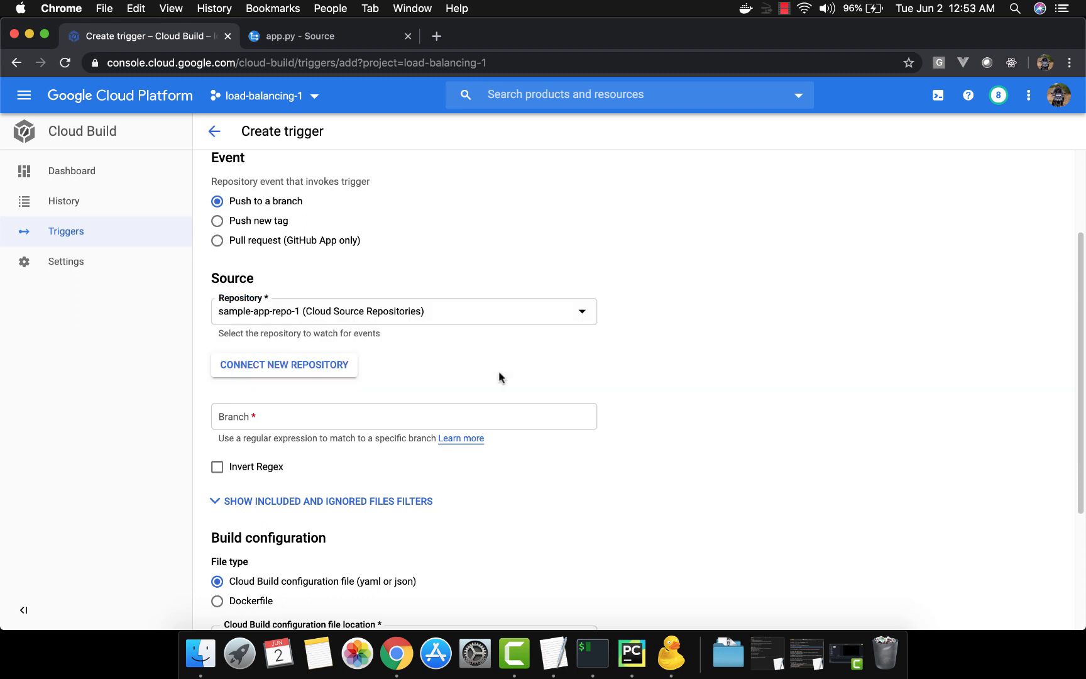
pyautogui.scroll(-2, 498, 378)
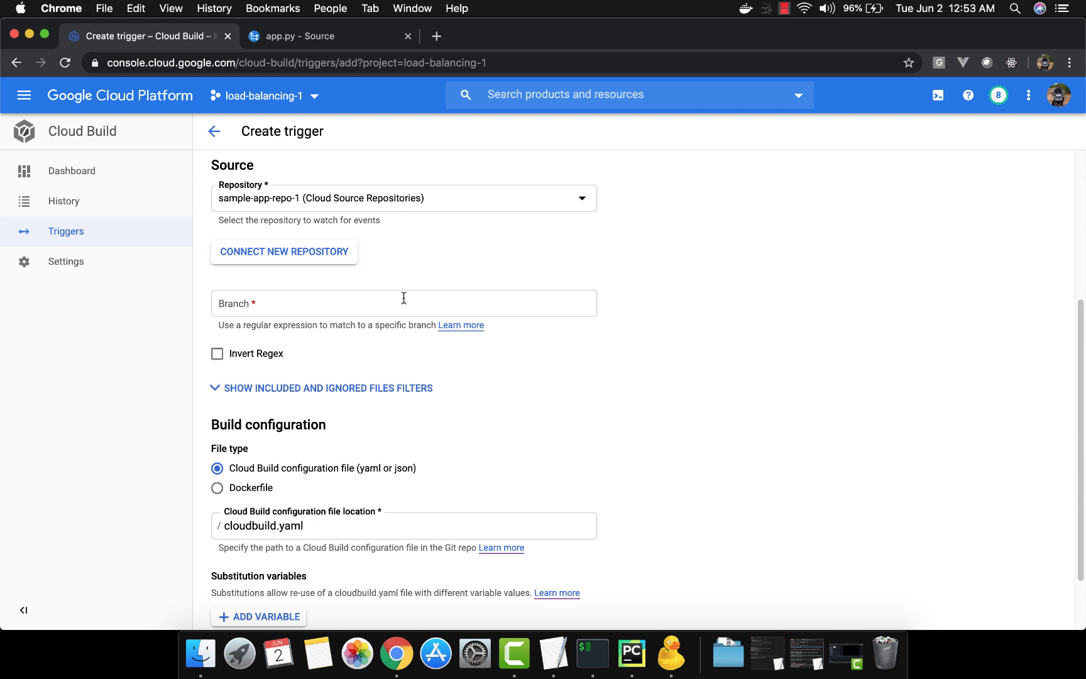
pyautogui.click(402, 300)
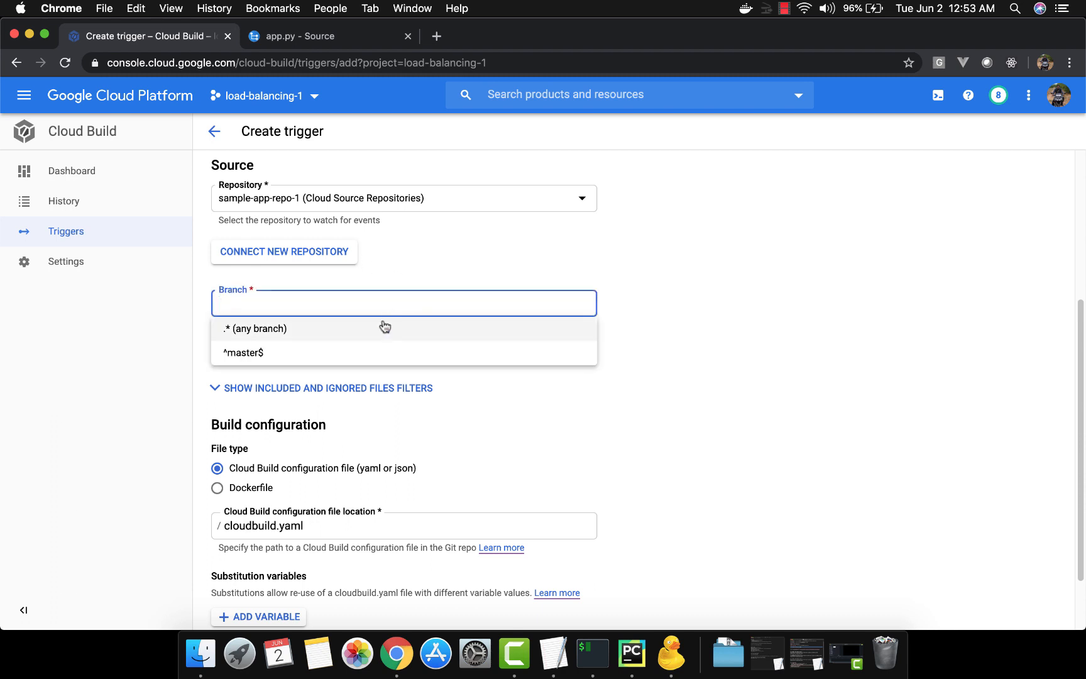
pyautogui.click(371, 354)
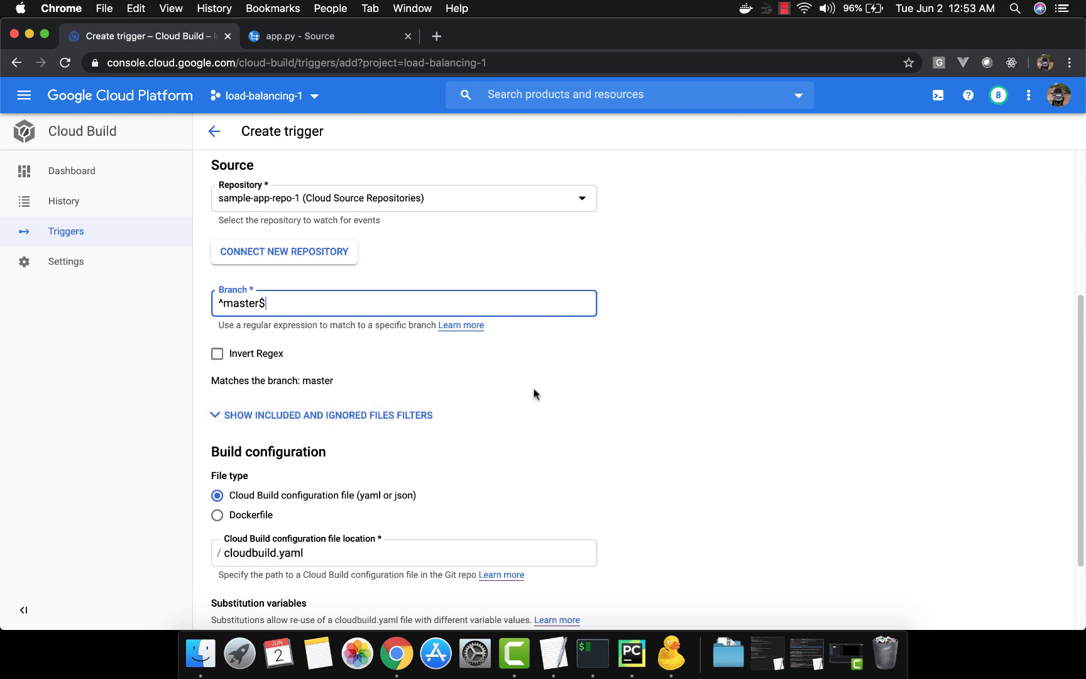
# Switch the build configuration file type to Dockerfile
pyautogui.scroll(-3, 534, 390)
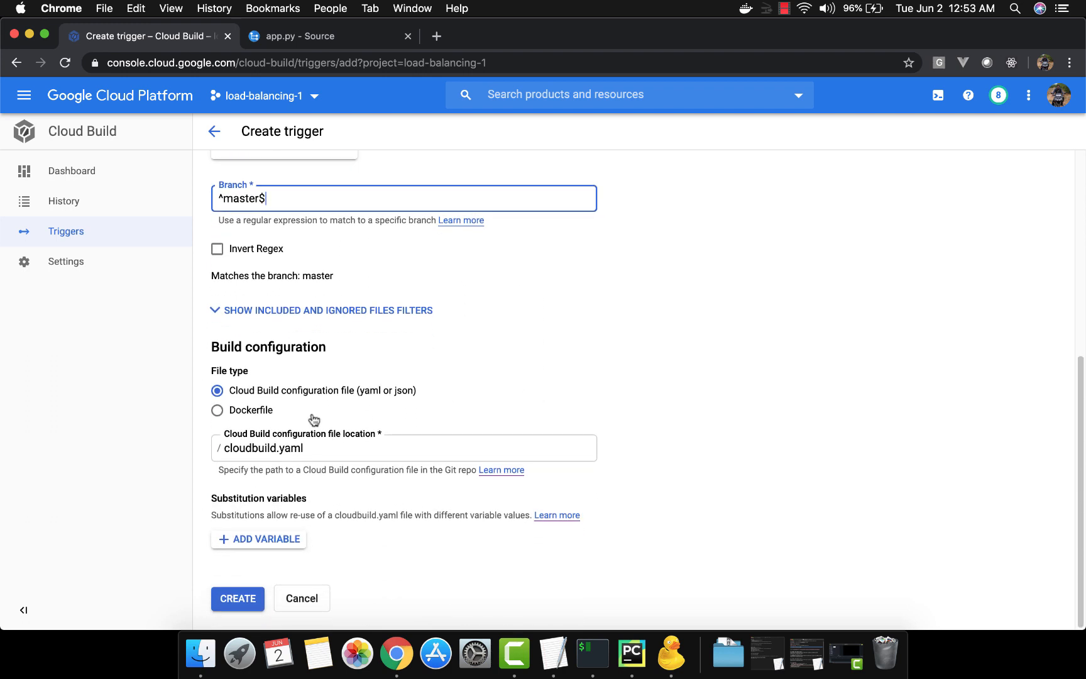
pyautogui.click(254, 411)
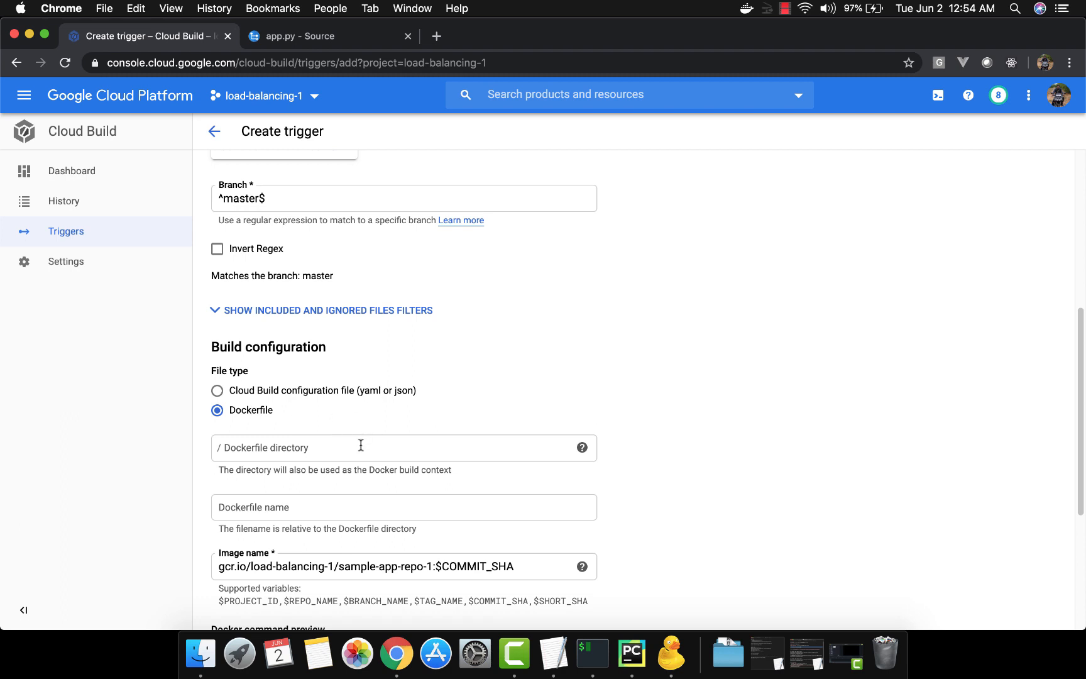
# Try entering mydocerfiledirectory as the Dockerfile directory, checking the project's Dockerfile location in PyCharm
pyautogui.scroll(-4, 694, 354)
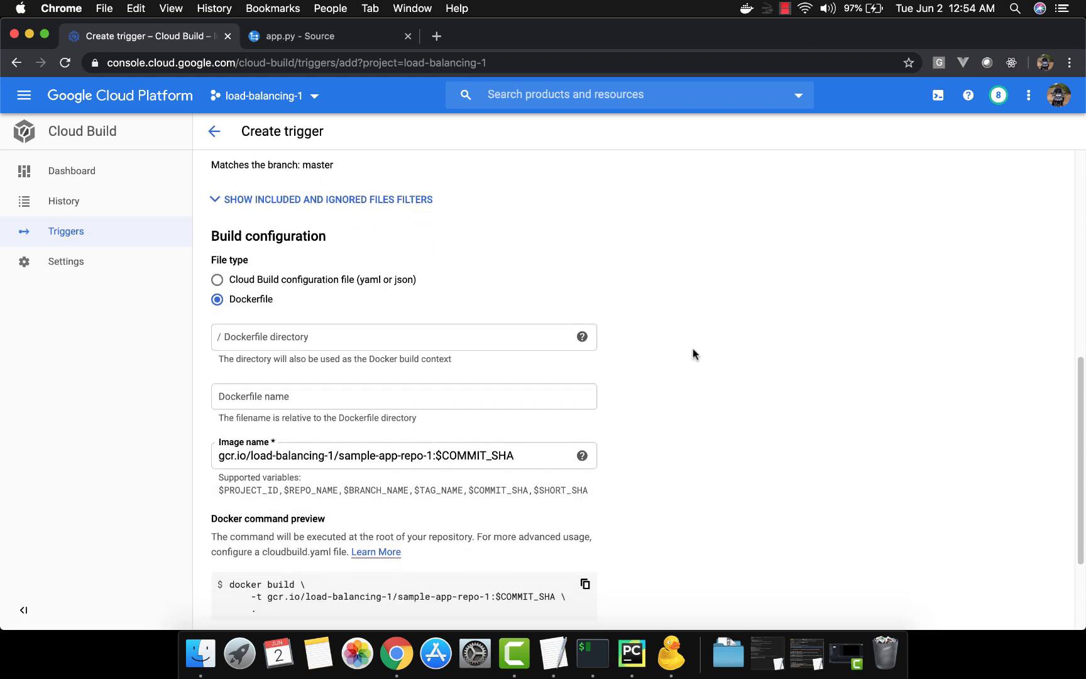
pyautogui.click(470, 334)
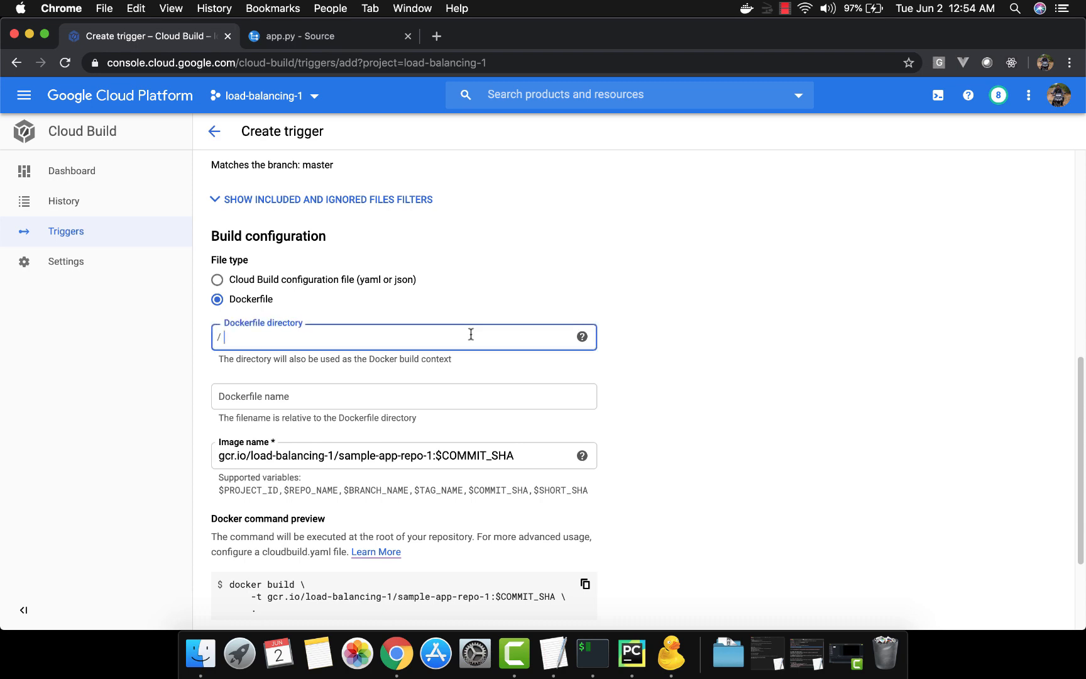
pyautogui.press('super+Tab')
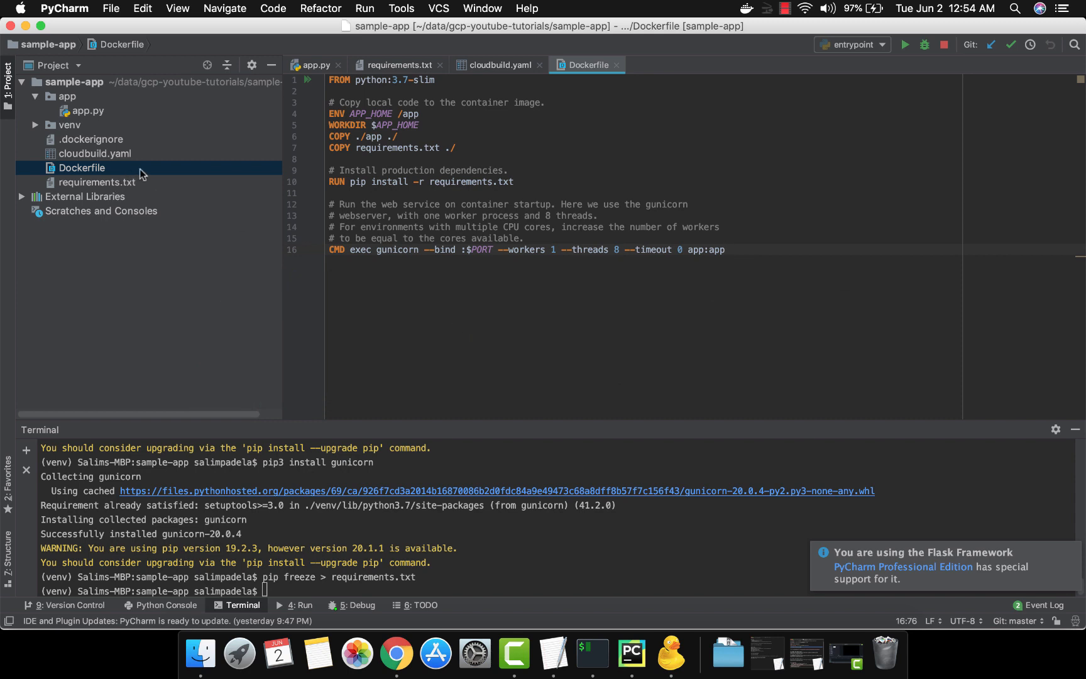
pyautogui.press('super+Tab')
pyautogui.click(302, 344)
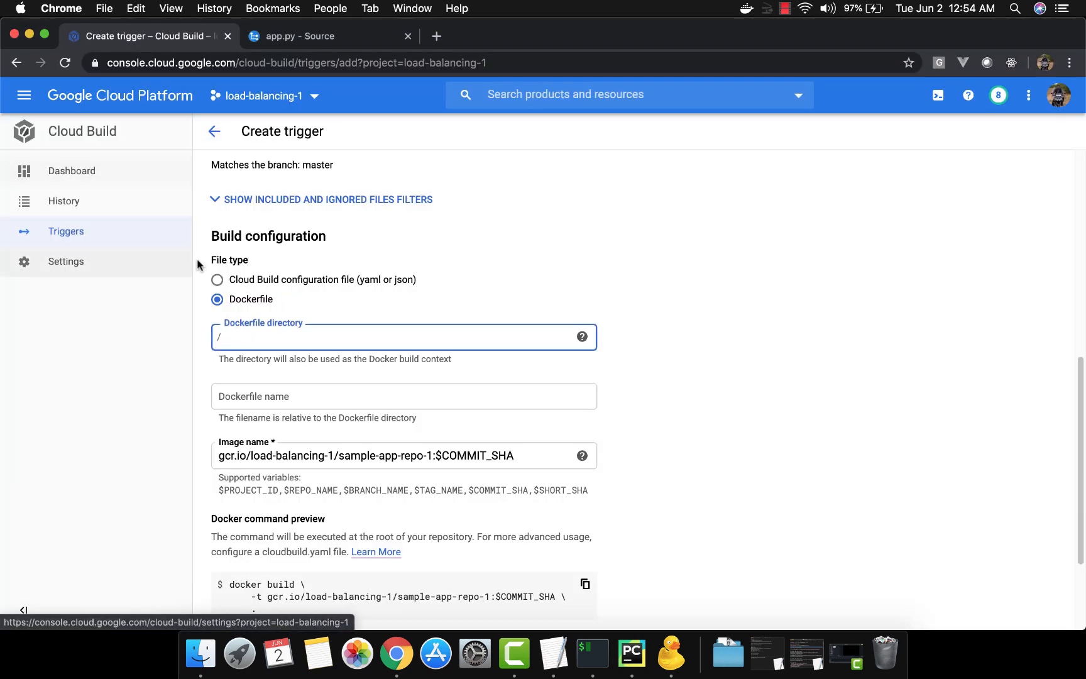
pyautogui.write('m')
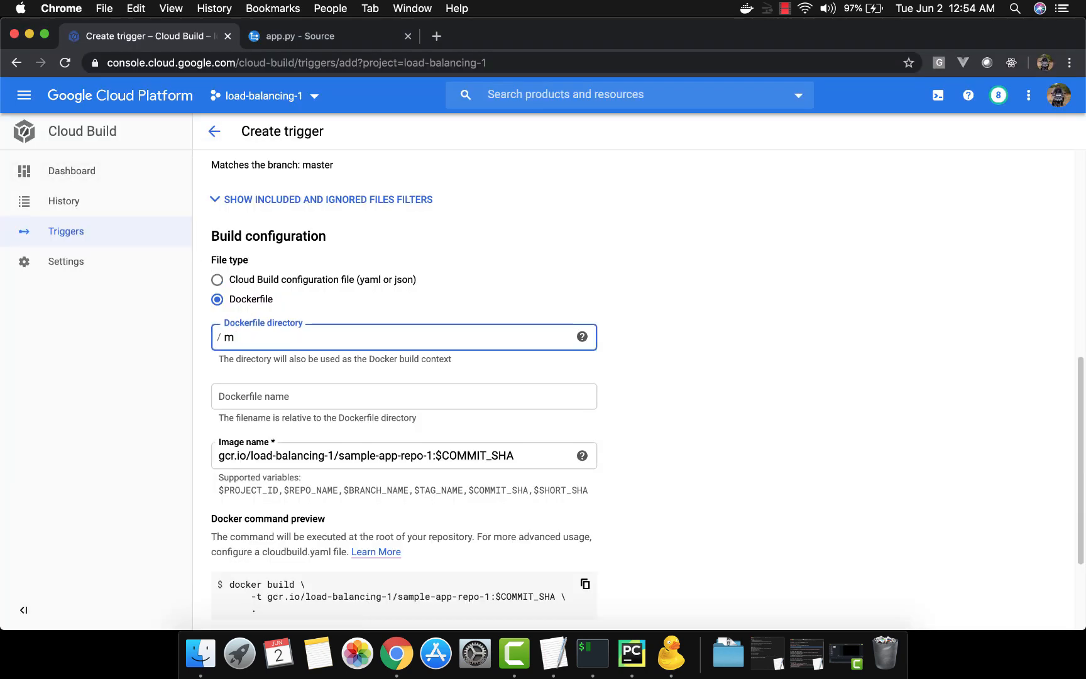
pyautogui.write('ydocerfiledirectory')
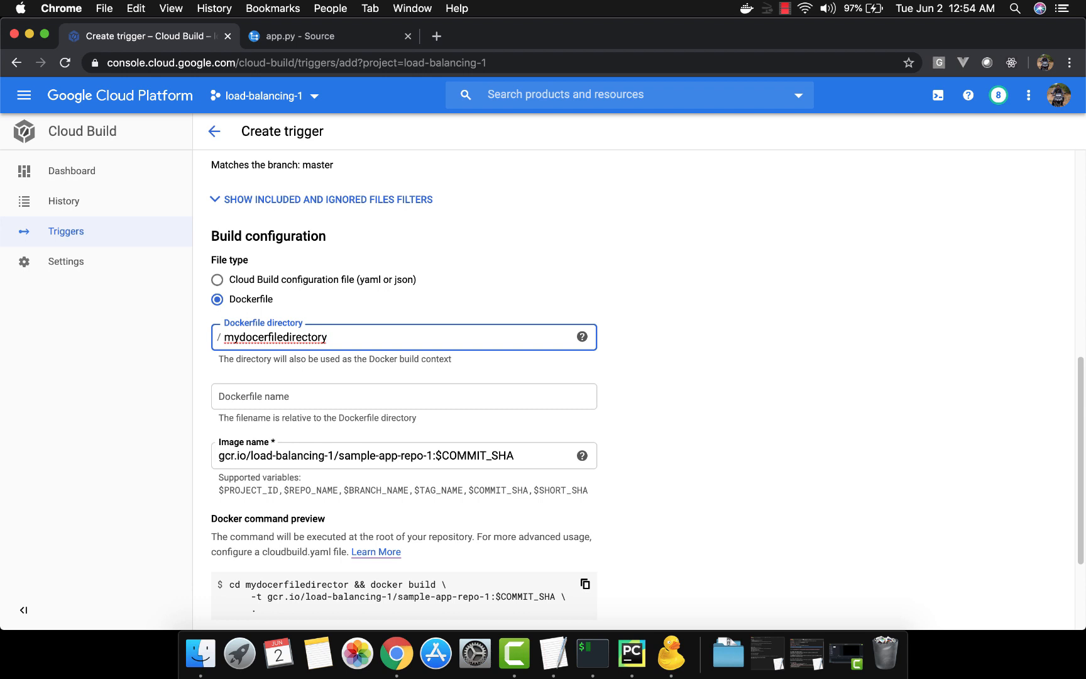
pyautogui.press('super+a')
pyautogui.press('BackSpace')
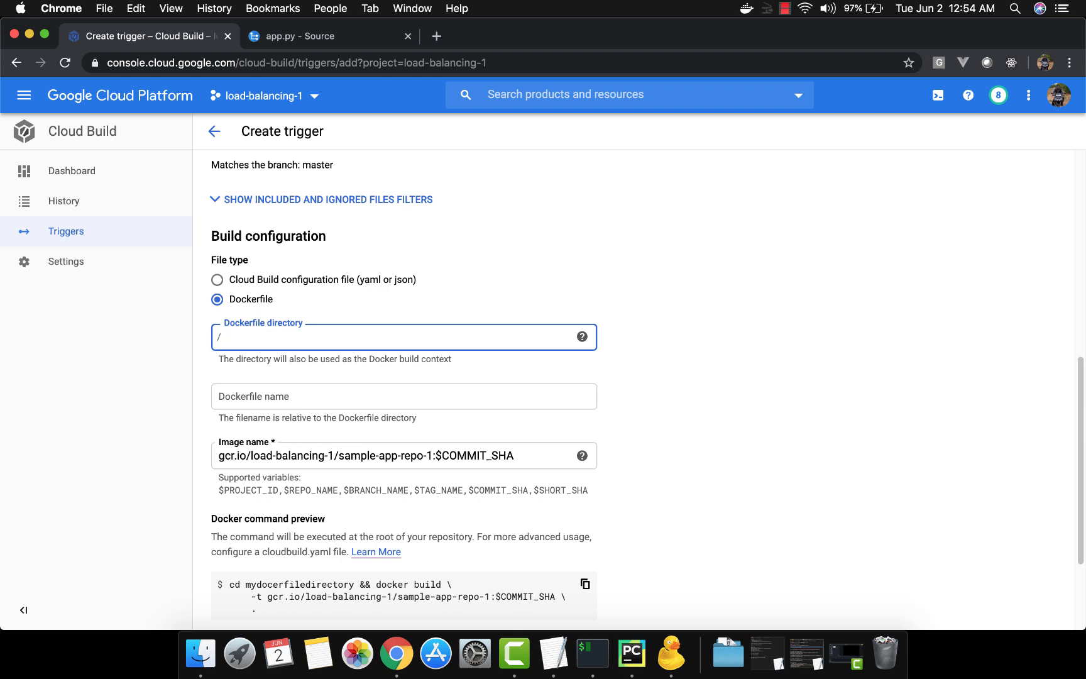
# Set the Dockerfile name to Dockerfile
pyautogui.press('Tab')
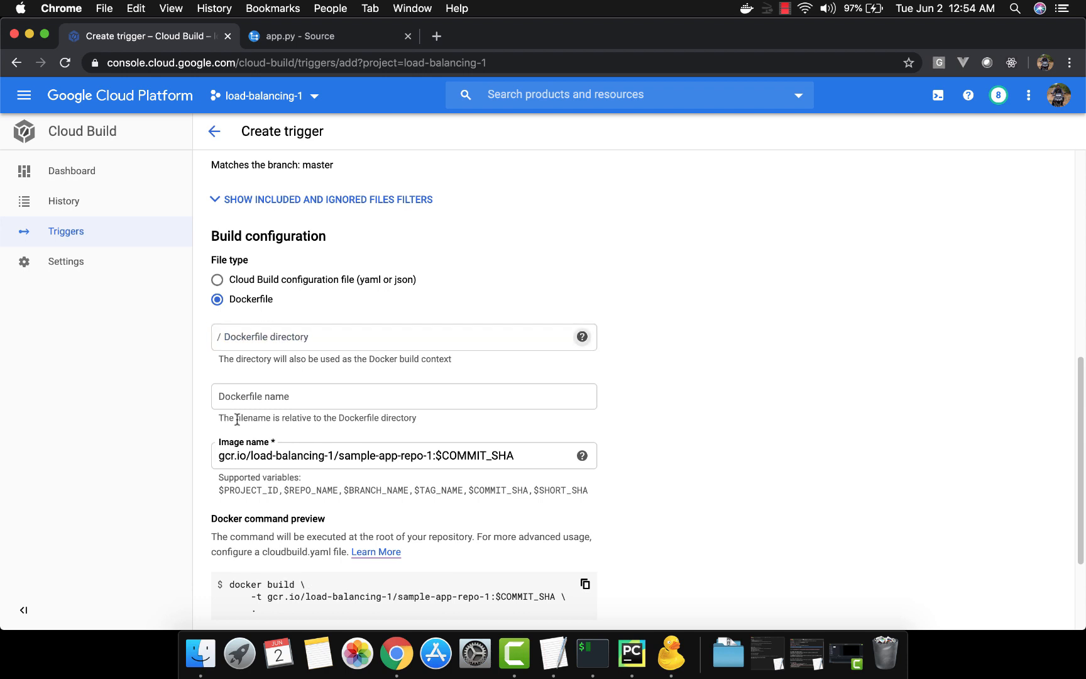
pyautogui.click(270, 396)
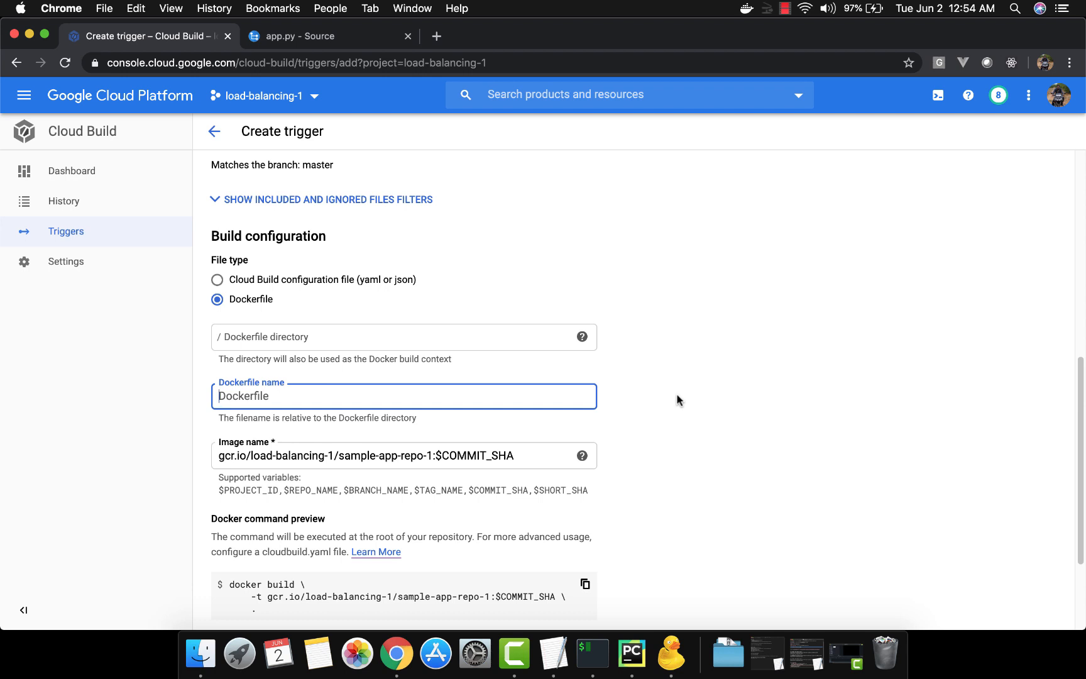
pyautogui.write('ocke')
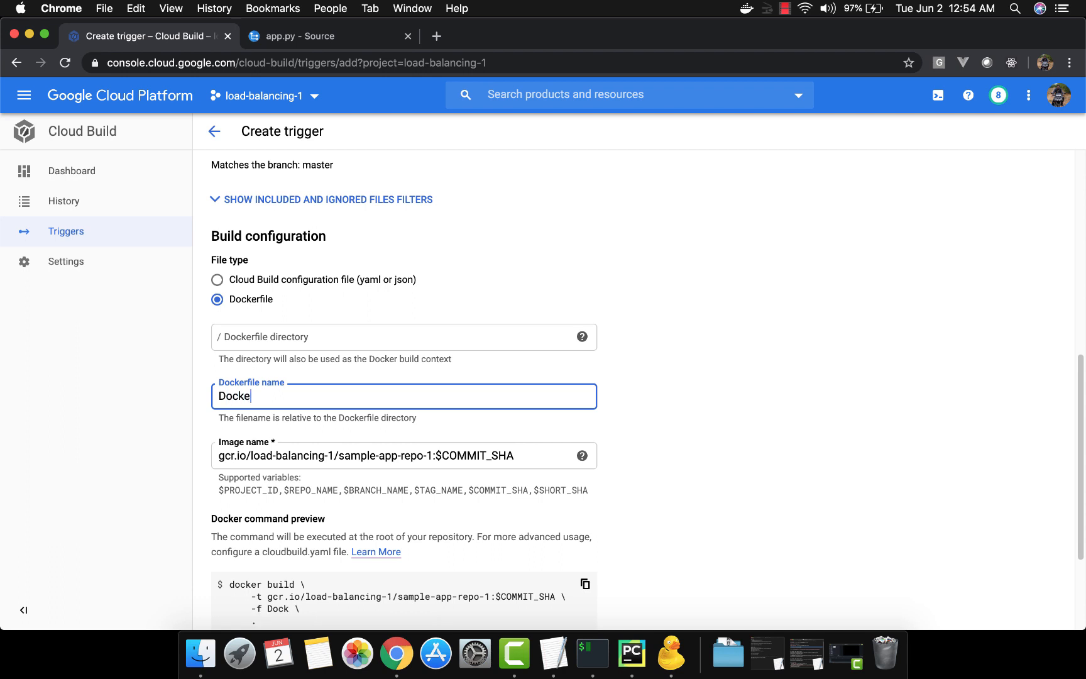
pyautogui.write('rfile')
pyautogui.click(739, 371)
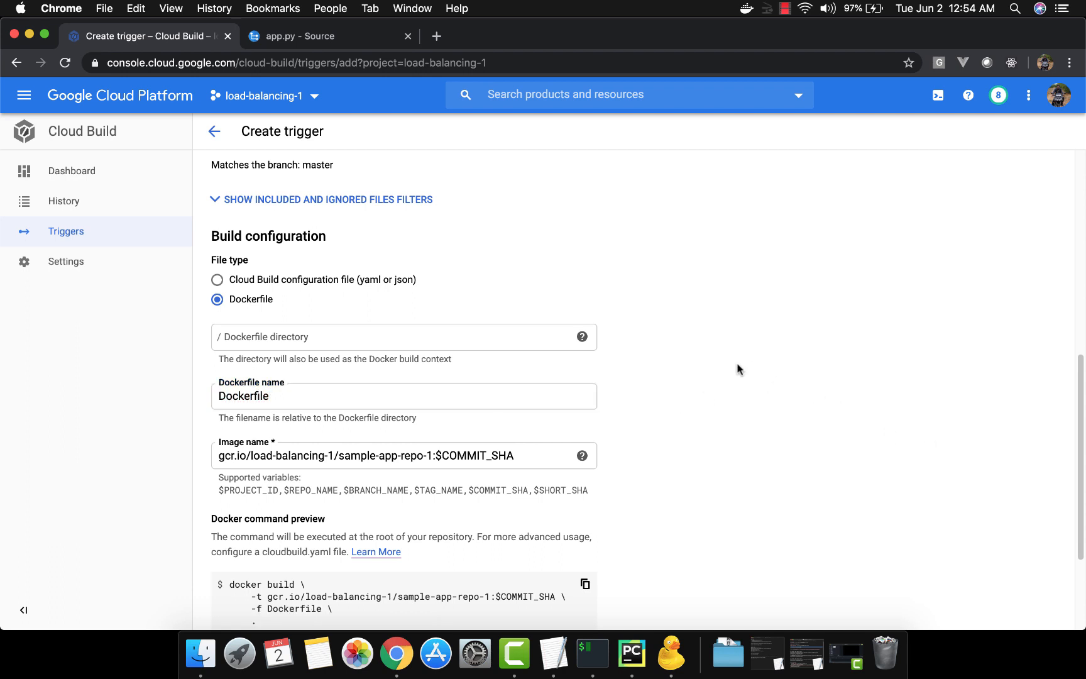
# Examine the image name and its supported substitution variables in the Docker command preview
pyautogui.scroll(-5, 739, 371)
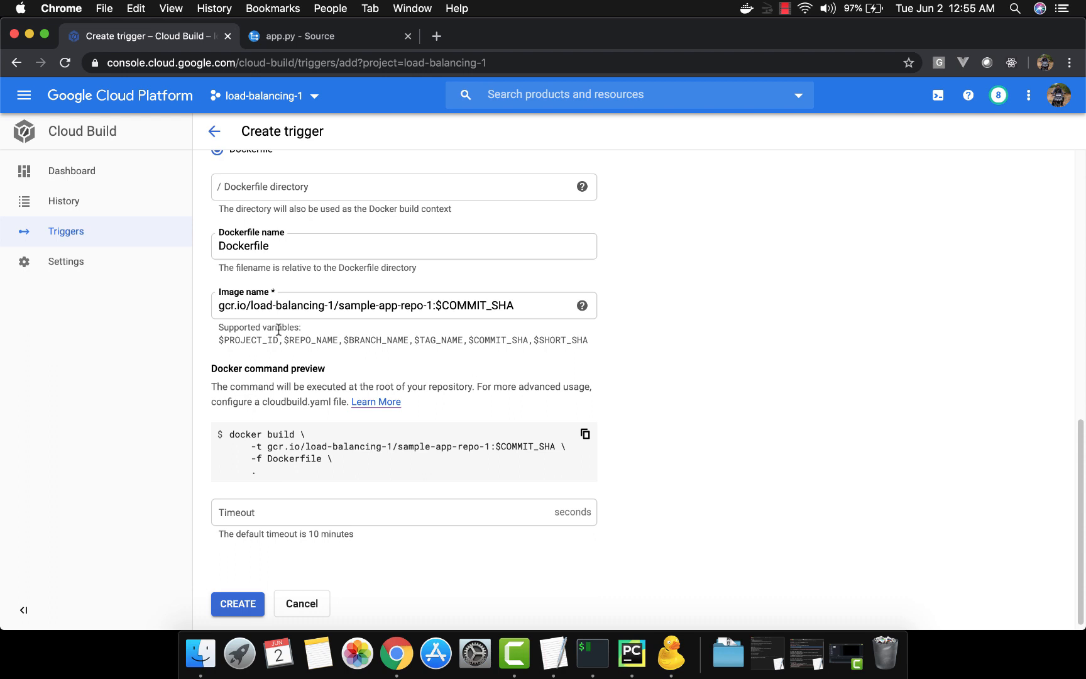
pyautogui.doubleClick(257, 338)
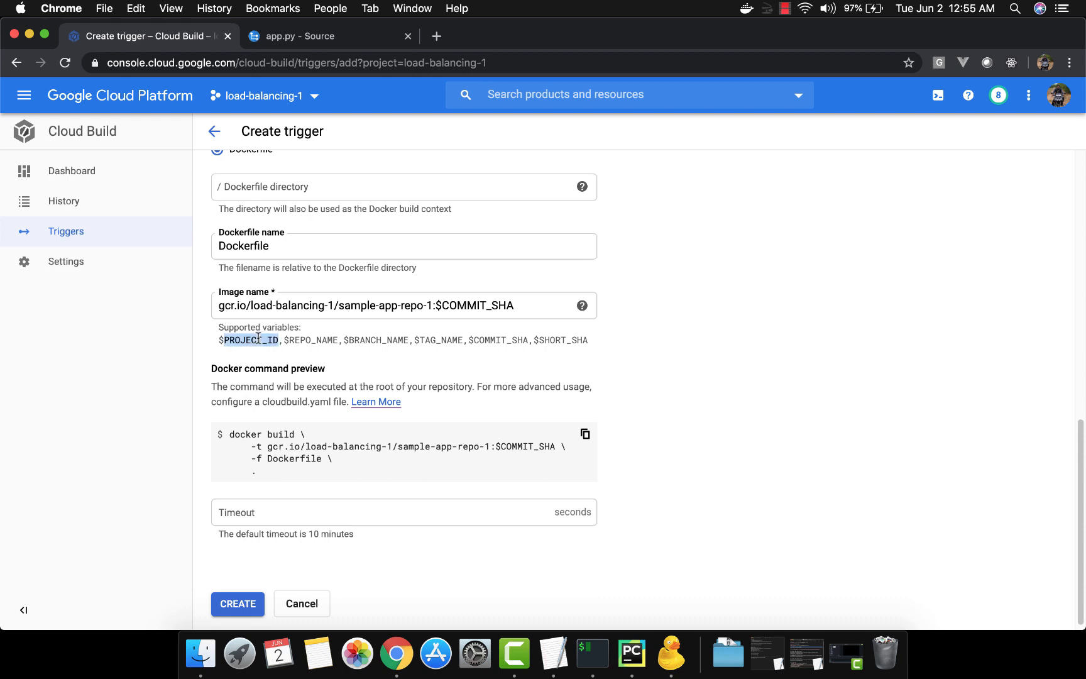
pyautogui.doubleClick(310, 340)
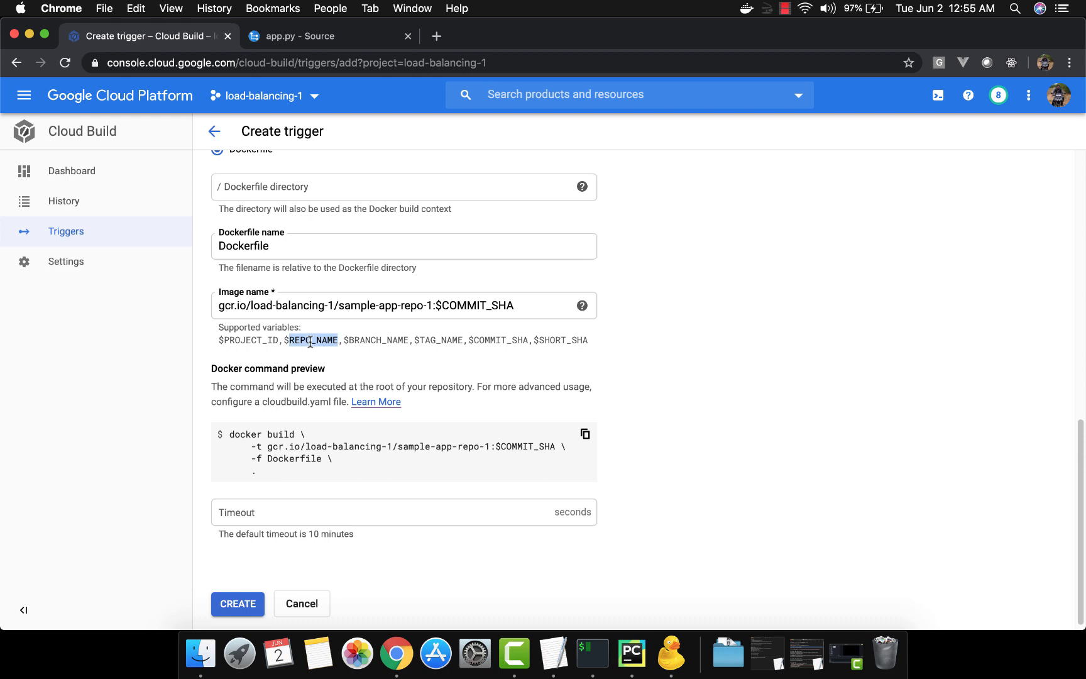
pyautogui.click(365, 341)
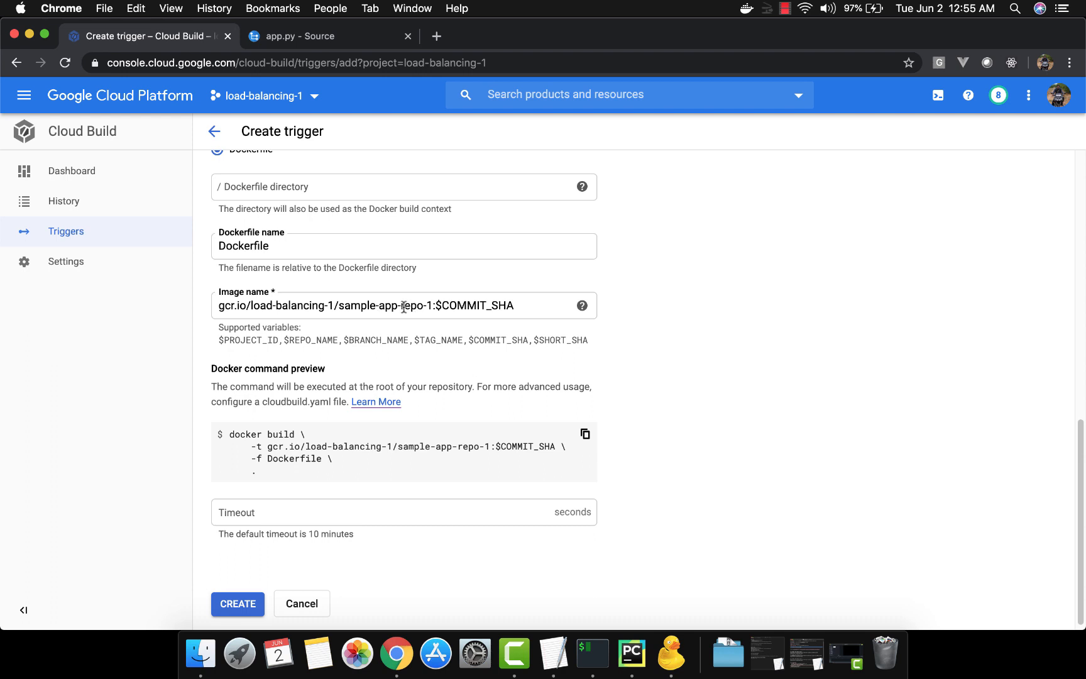
pyautogui.scroll(-1, 635, 386)
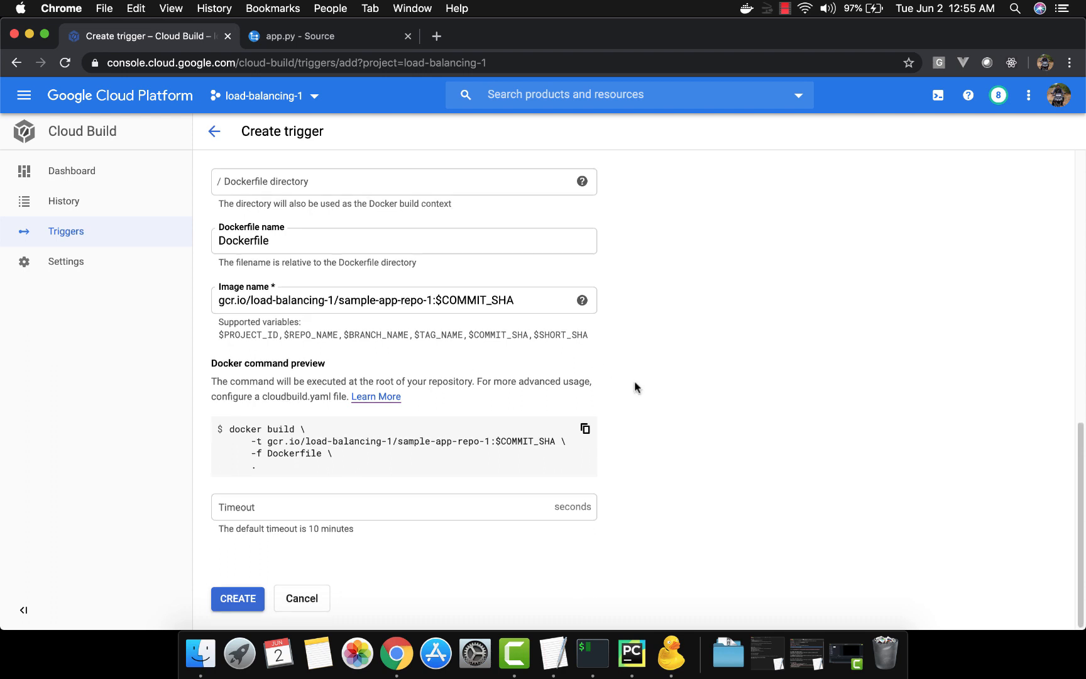
# Set the build timeout to 120 seconds and create the trigger
pyautogui.click(442, 511)
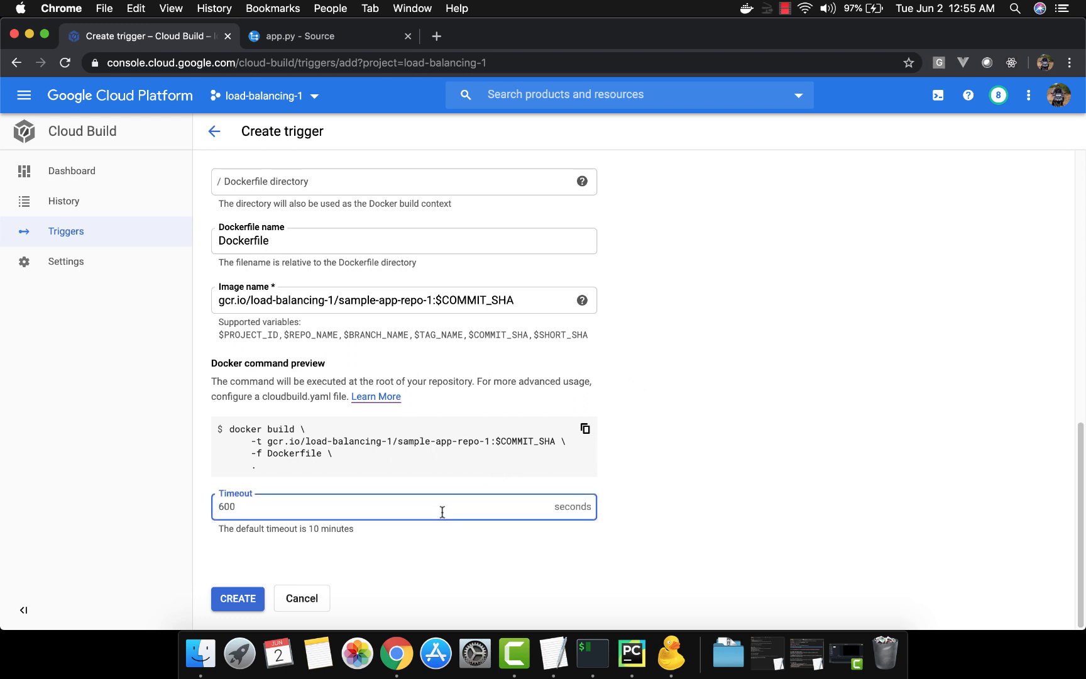
pyautogui.write('120')
pyautogui.press('Tab')
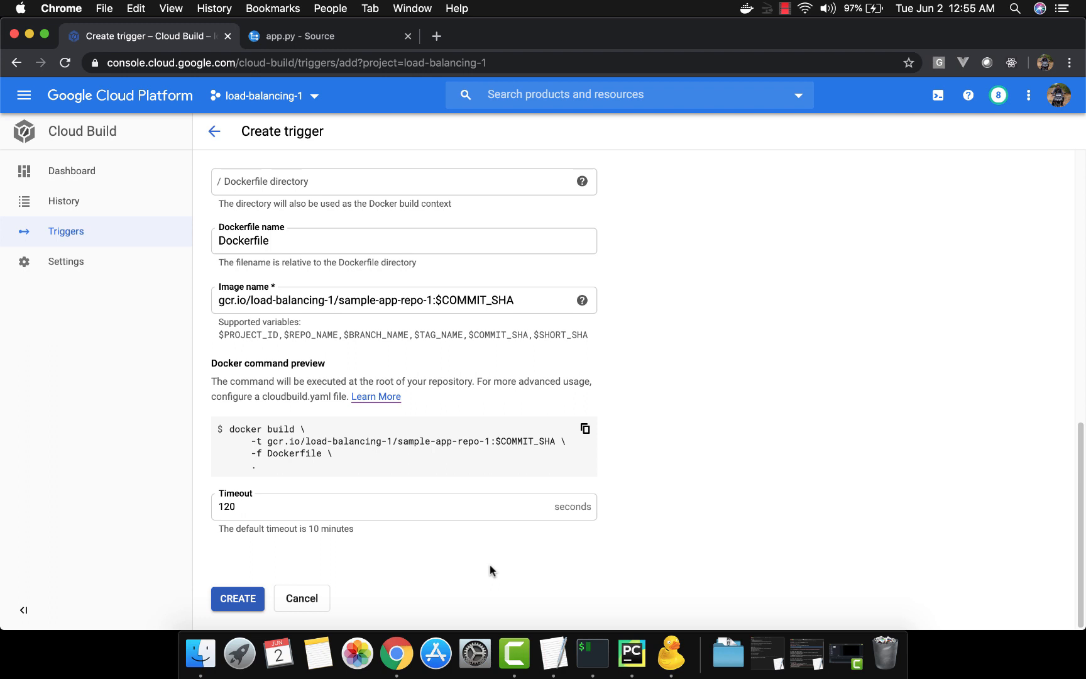
pyautogui.click(241, 601)
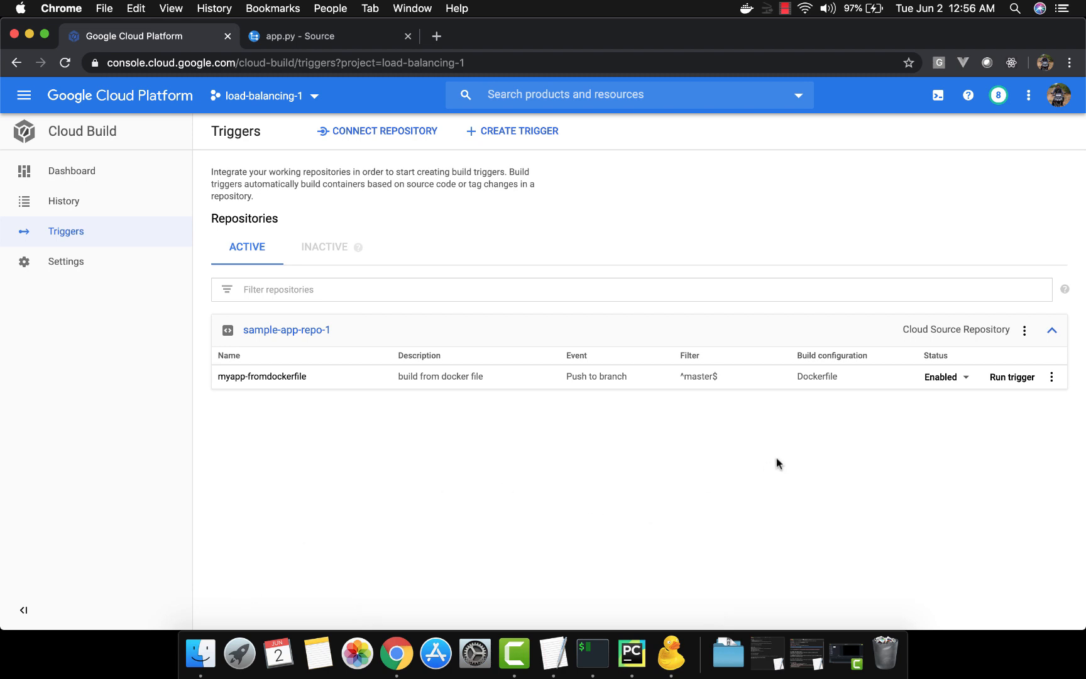
pyautogui.click(967, 379)
pyautogui.click(898, 471)
pyautogui.click(1051, 377)
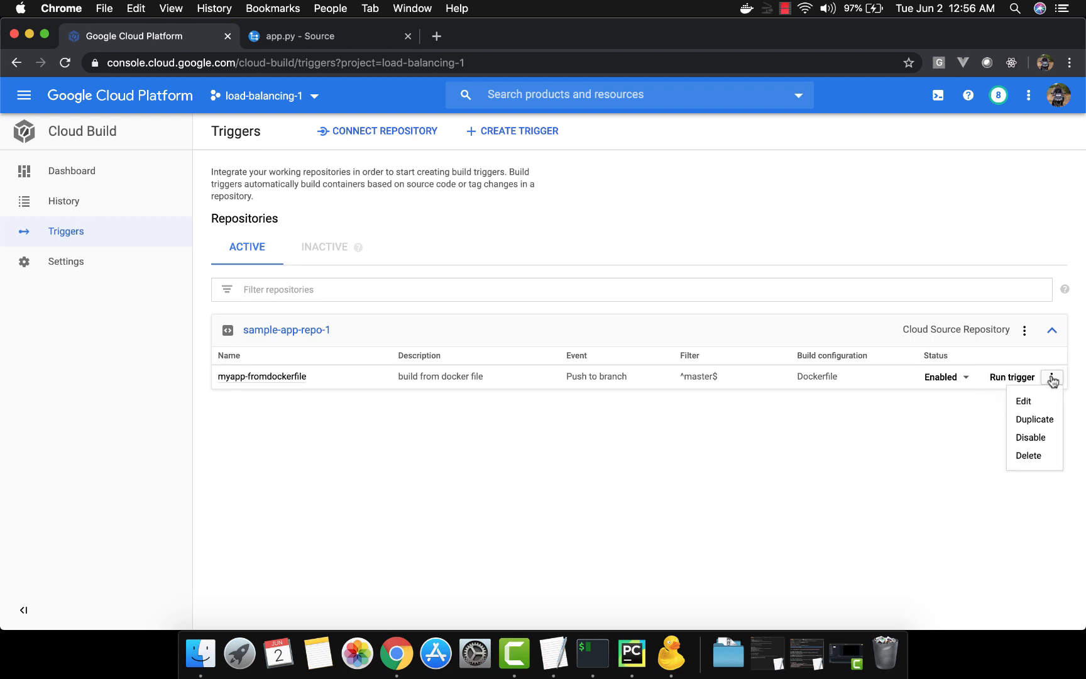
pyautogui.click(954, 480)
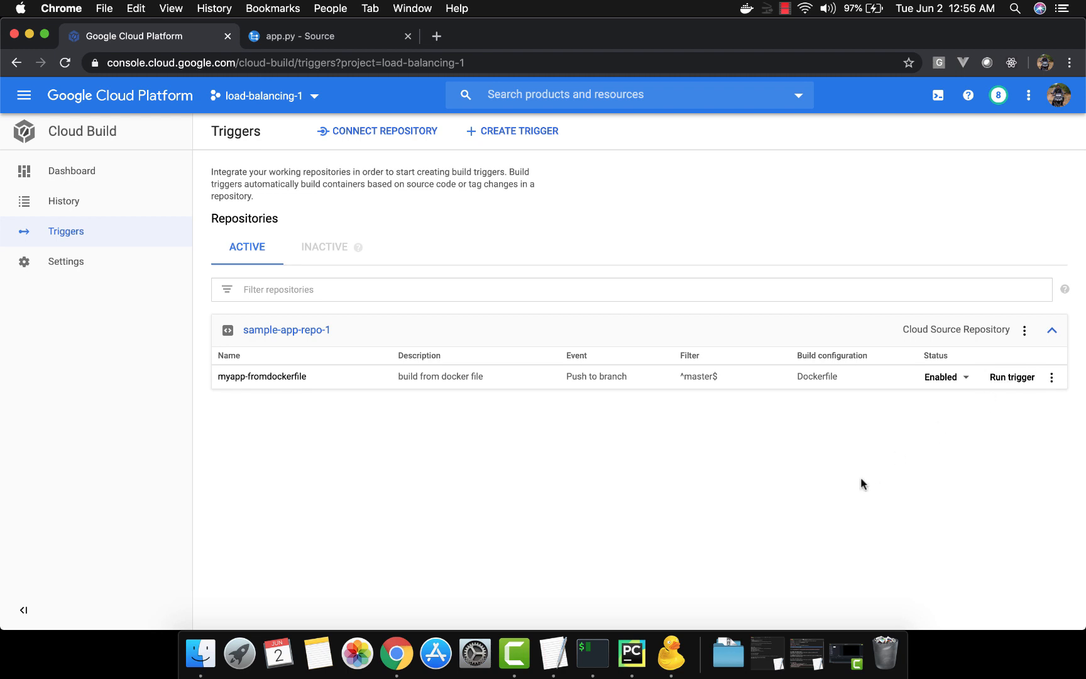
# Switch to the terminal and run git push for the sample-app repository
pyautogui.click(593, 652)
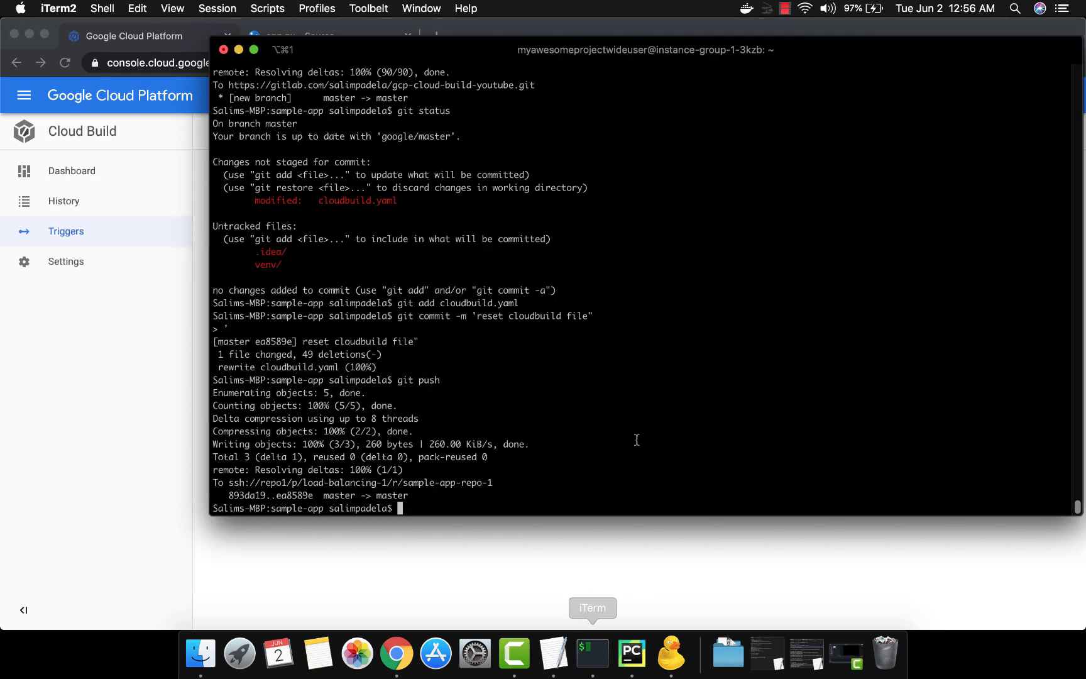
pyautogui.press('Up')
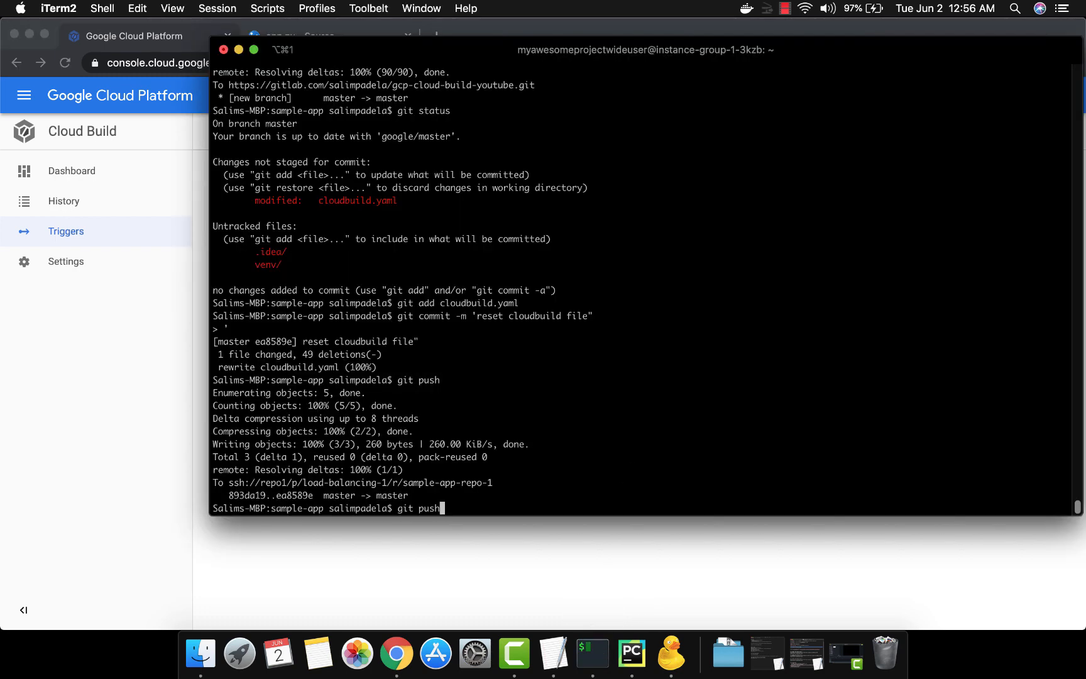
pyautogui.press('Return')
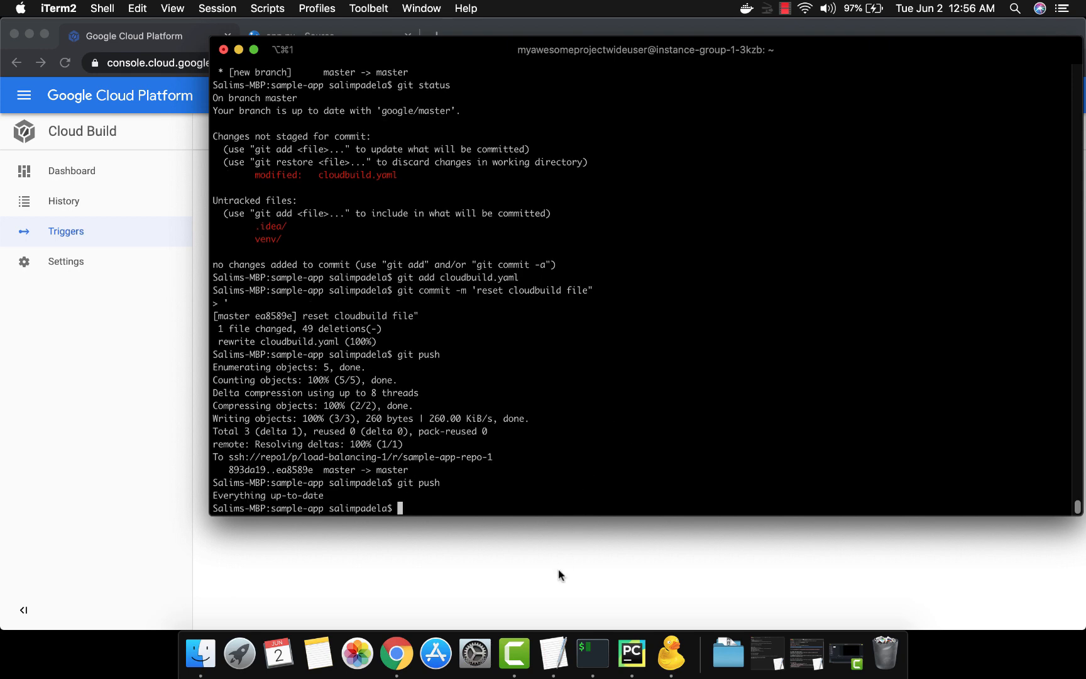
# Add a trailing blank line to the end of the Dockerfile in PyCharm
pyautogui.click(632, 653)
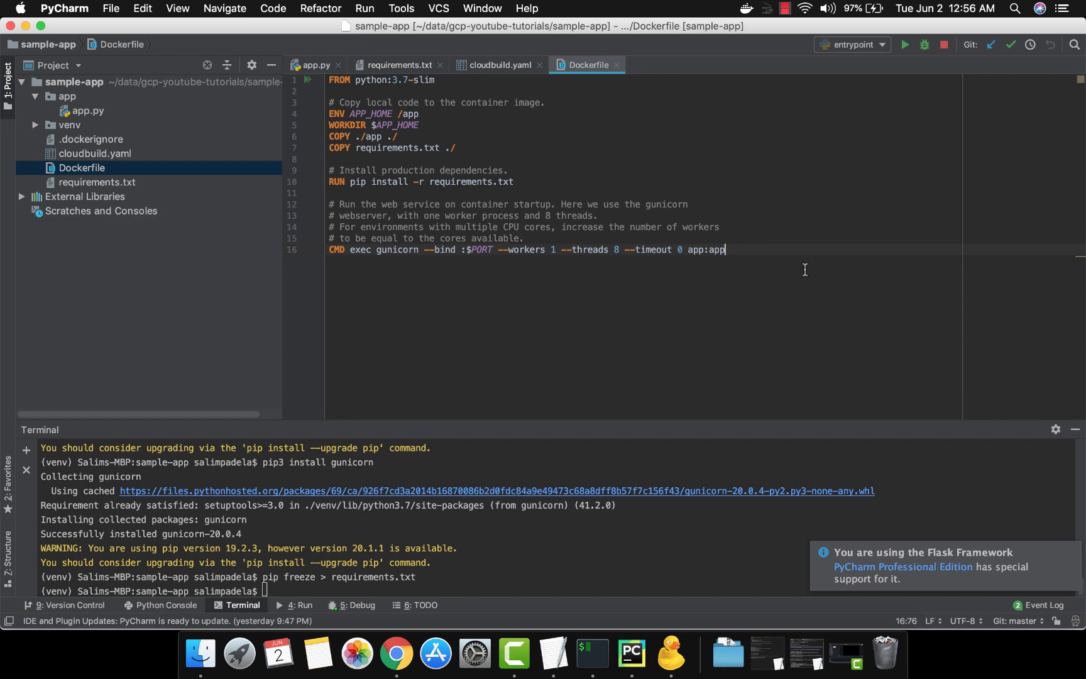
pyautogui.press('Return')
# Rerun the earlier git add command for cloudbuild.yaml in the terminal
pyautogui.press('super+Tab')
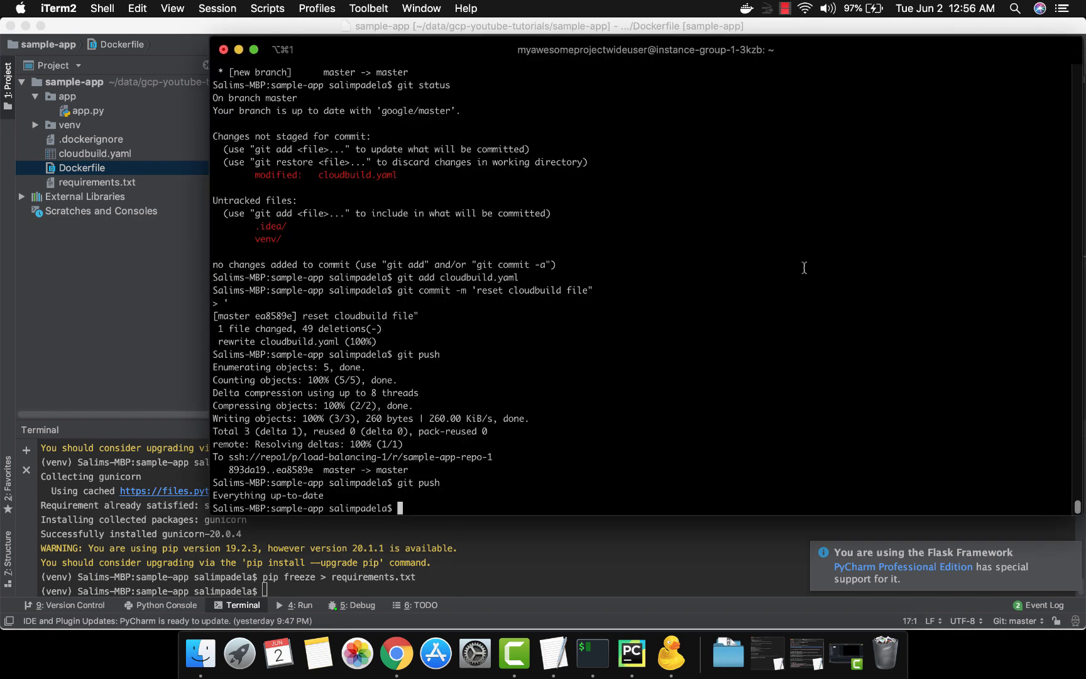
pyautogui.press('Up')
pyautogui.press('Up')
pyautogui.press('Up')
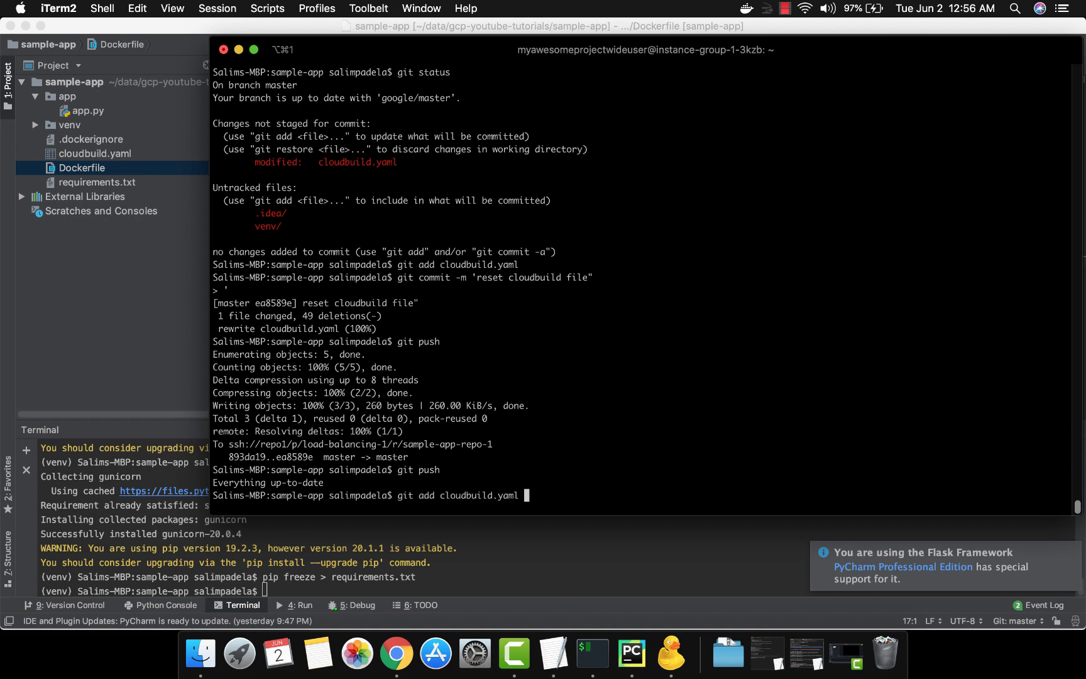
pyautogui.press('Return')
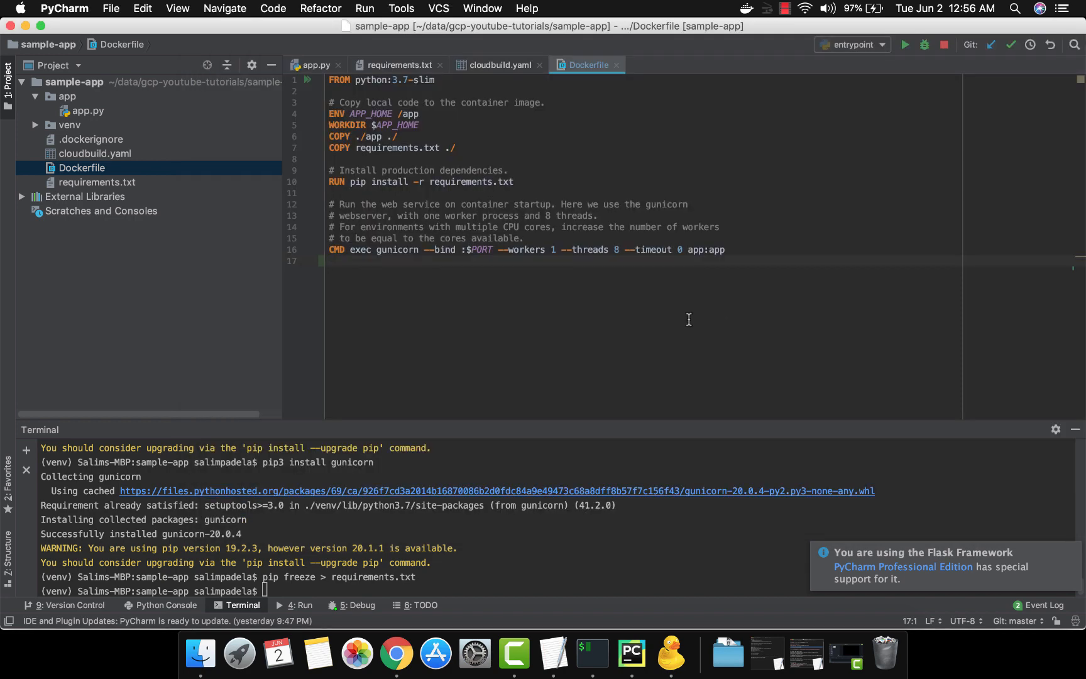
# Stage the modified Dockerfile with git add
pyautogui.press('super+Tab')
pyautogui.write('git')
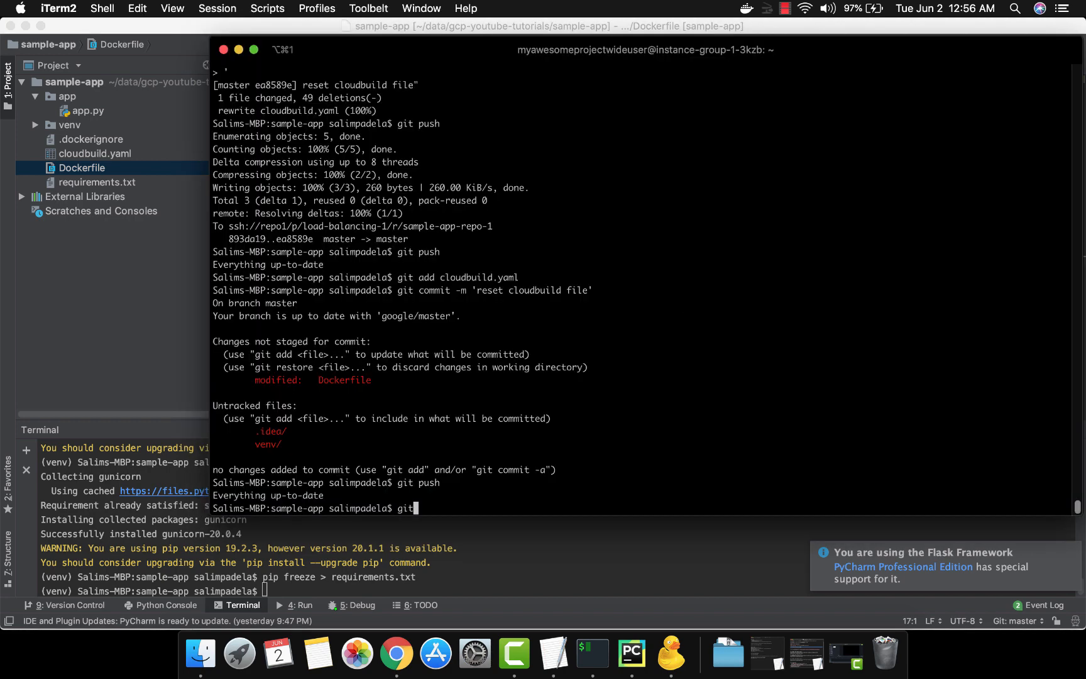
pyautogui.write(' add Do')
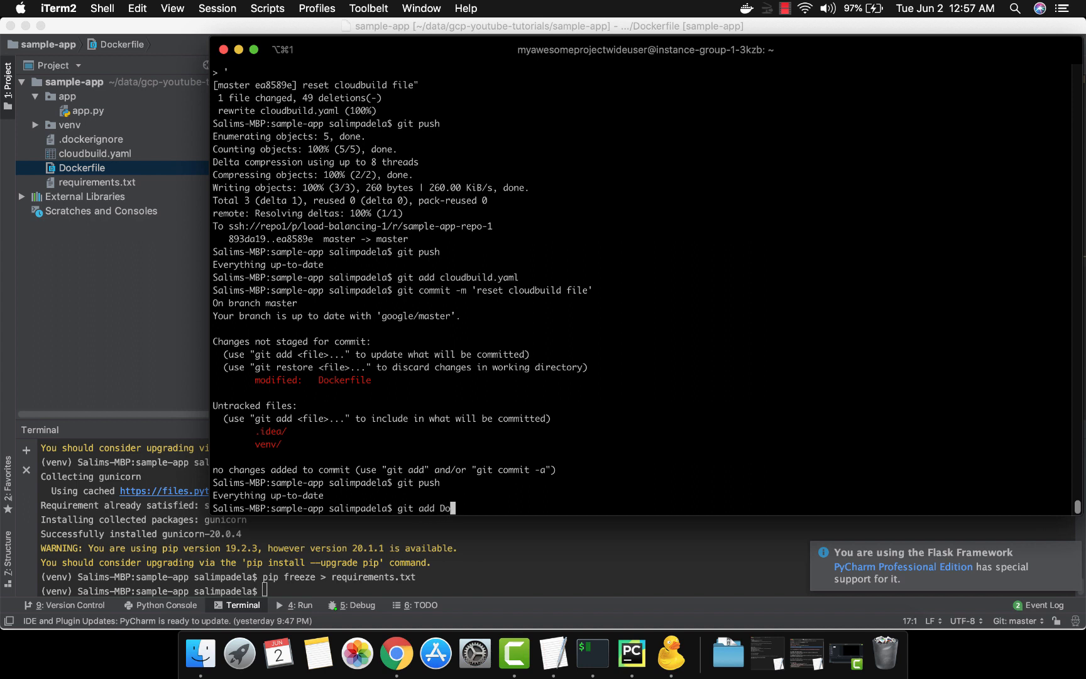
pyautogui.press('Tab')
pyautogui.press('Return')
# Commit the Dockerfile change with the message "docker change" and push it to the repository
pyautogui.write('git')
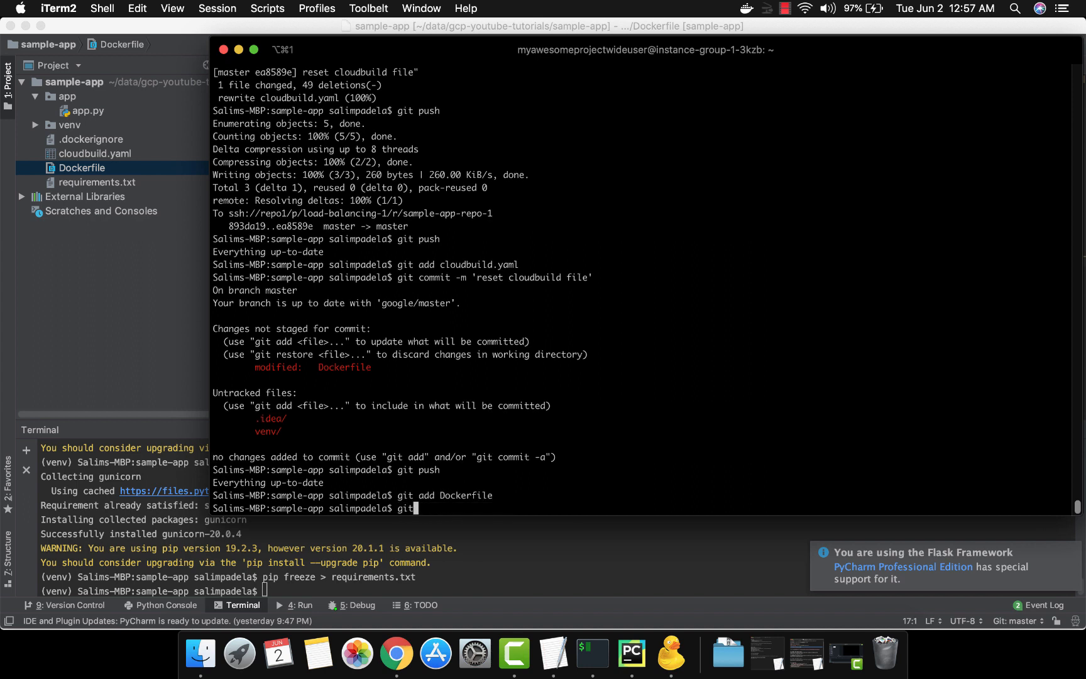
pyautogui.write(' commit -m "docker change"')
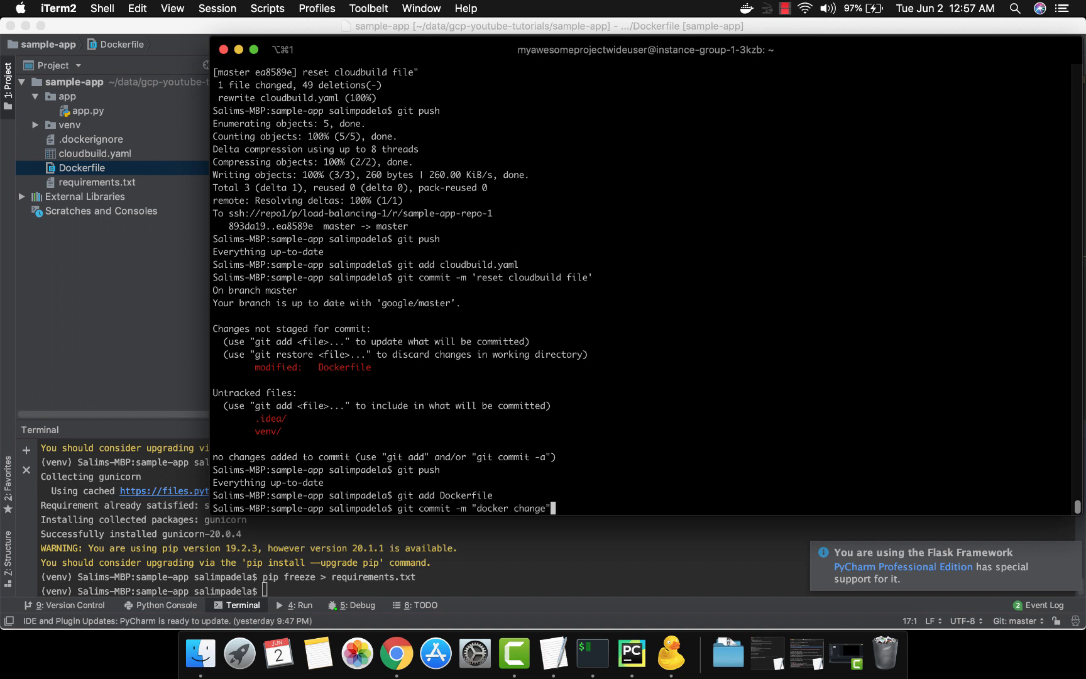
pyautogui.press('Return')
pyautogui.write('git push')
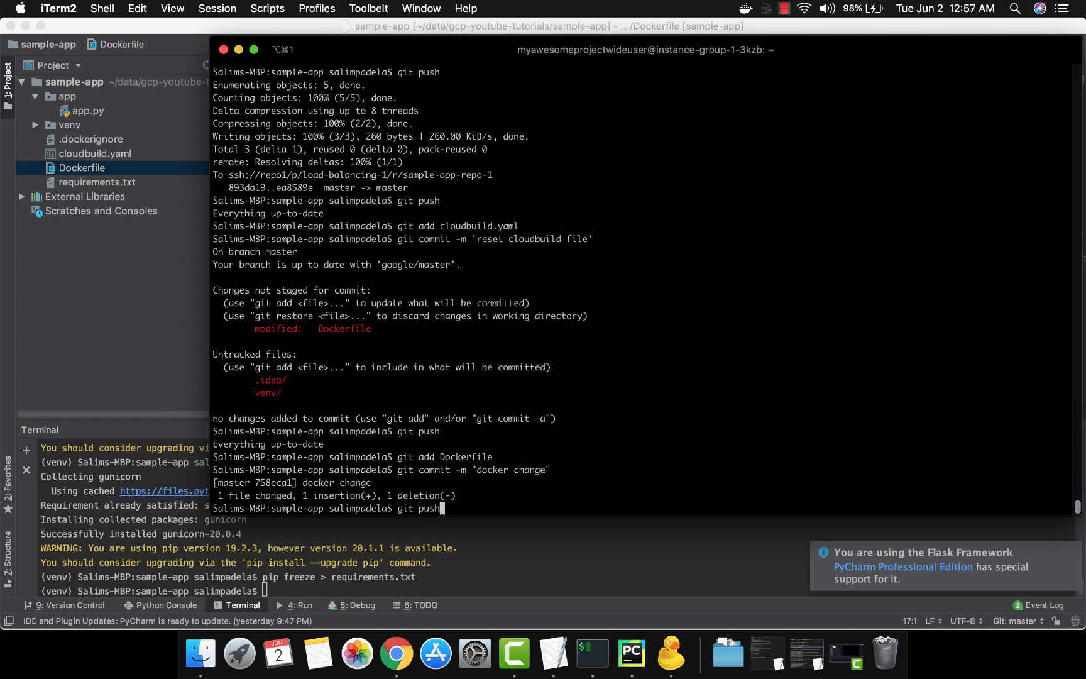
pyautogui.press('Return')
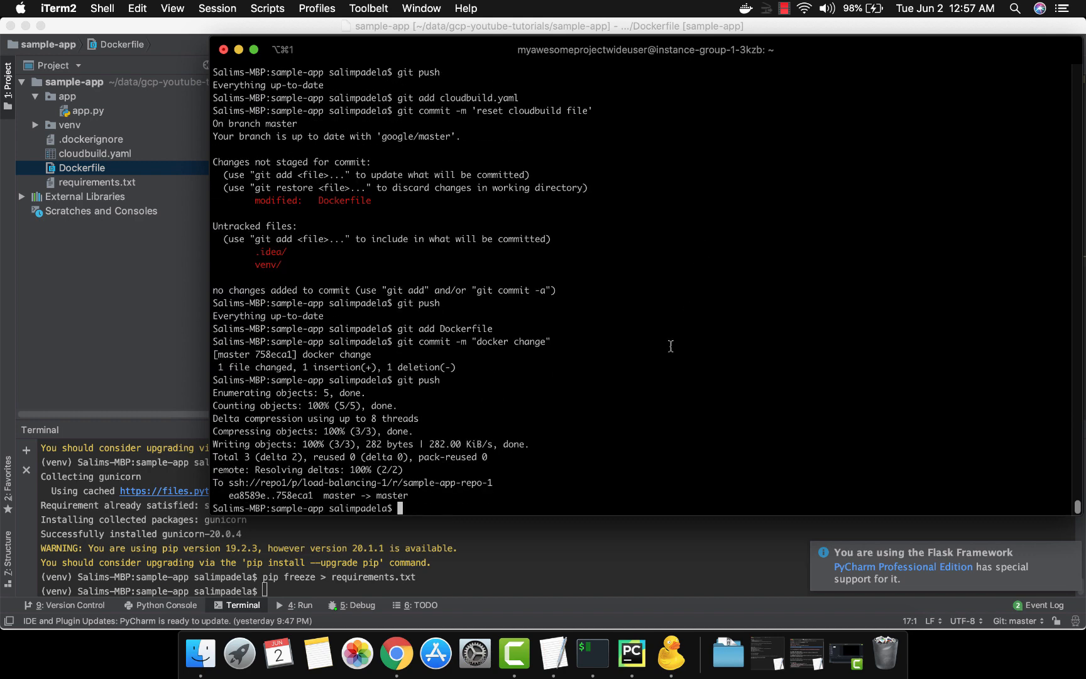
# Open the Cloud Build history and the newest build run by the myapp-fromdockerfile trigger
pyautogui.press('super+Tab')
pyautogui.press('super+Tab')
pyautogui.press('super+Tab')
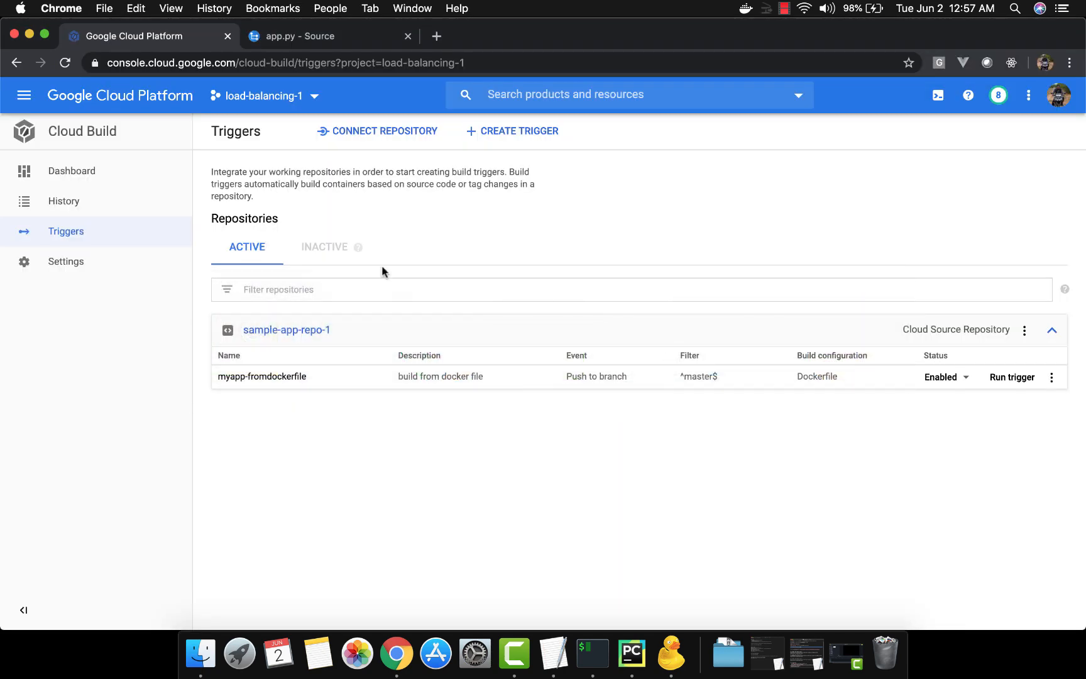
pyautogui.click(107, 202)
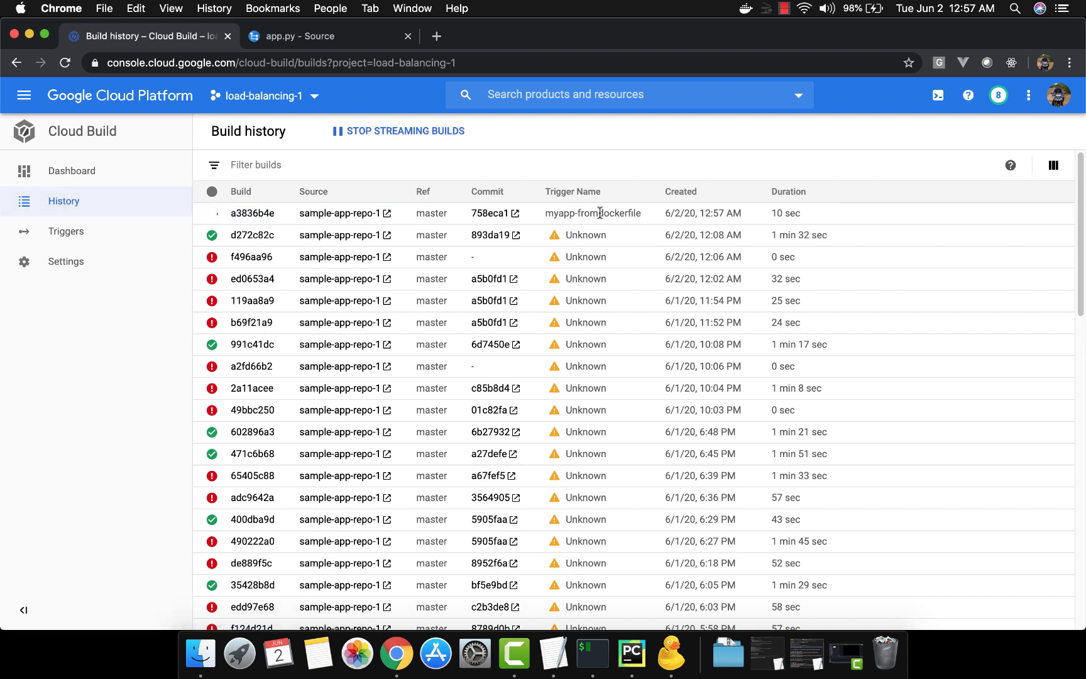
pyautogui.click(263, 214)
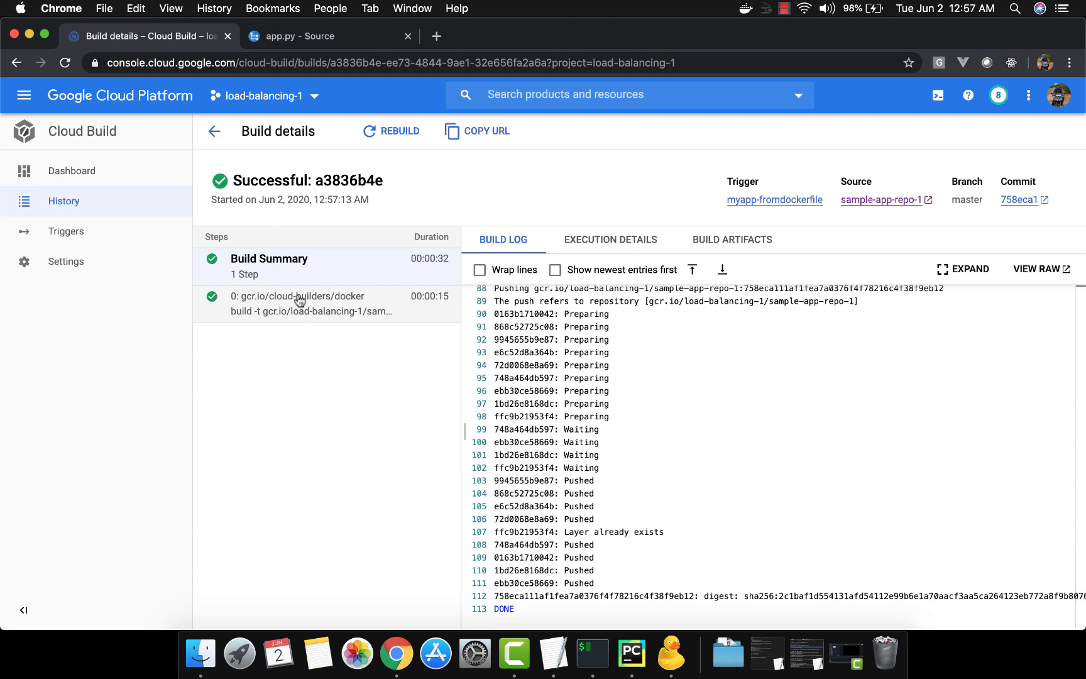
# Open Container Registry in a new tab and inspect the sample-app-repo-1 image and its tags
pyautogui.click(24, 96)
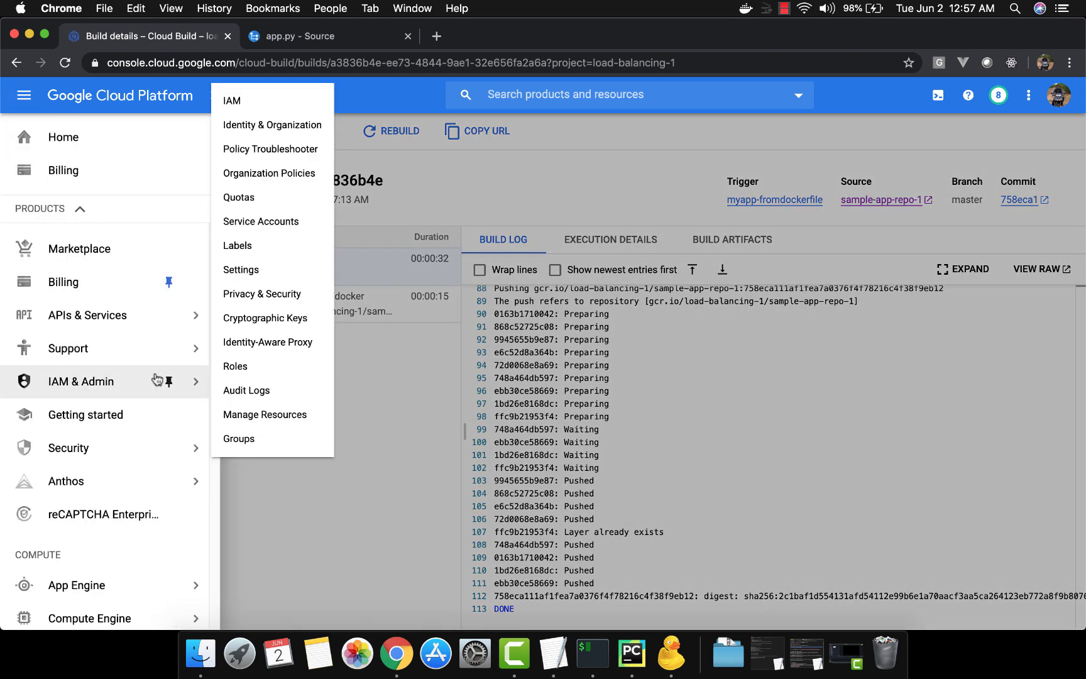
pyautogui.scroll(-10, 155, 381)
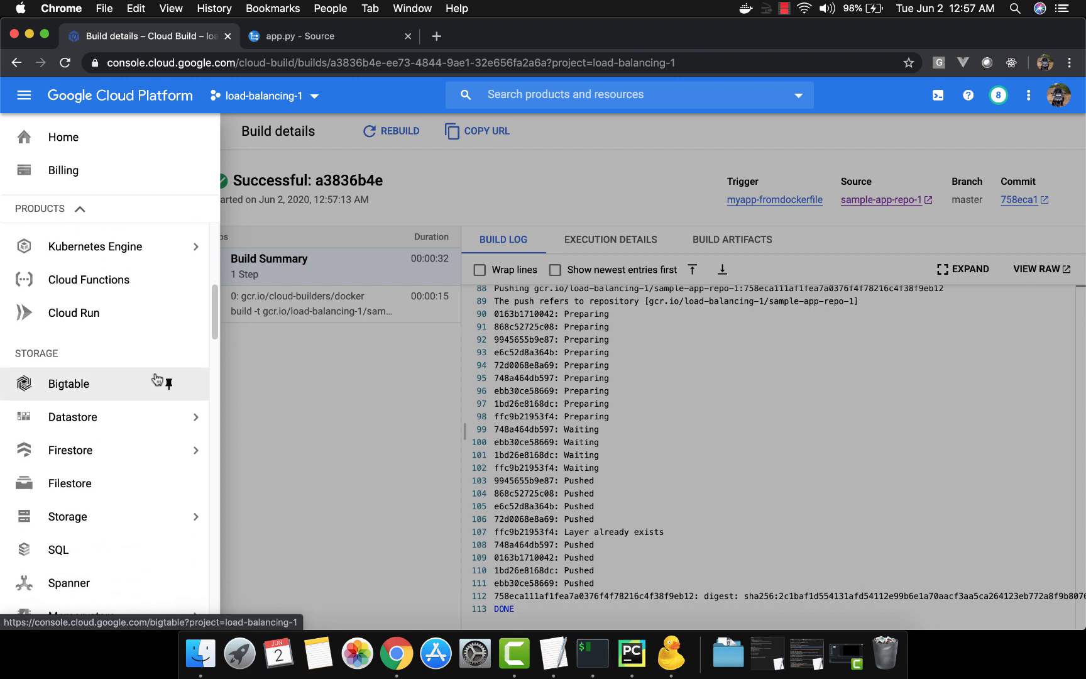
pyautogui.scroll(-12, 156, 379)
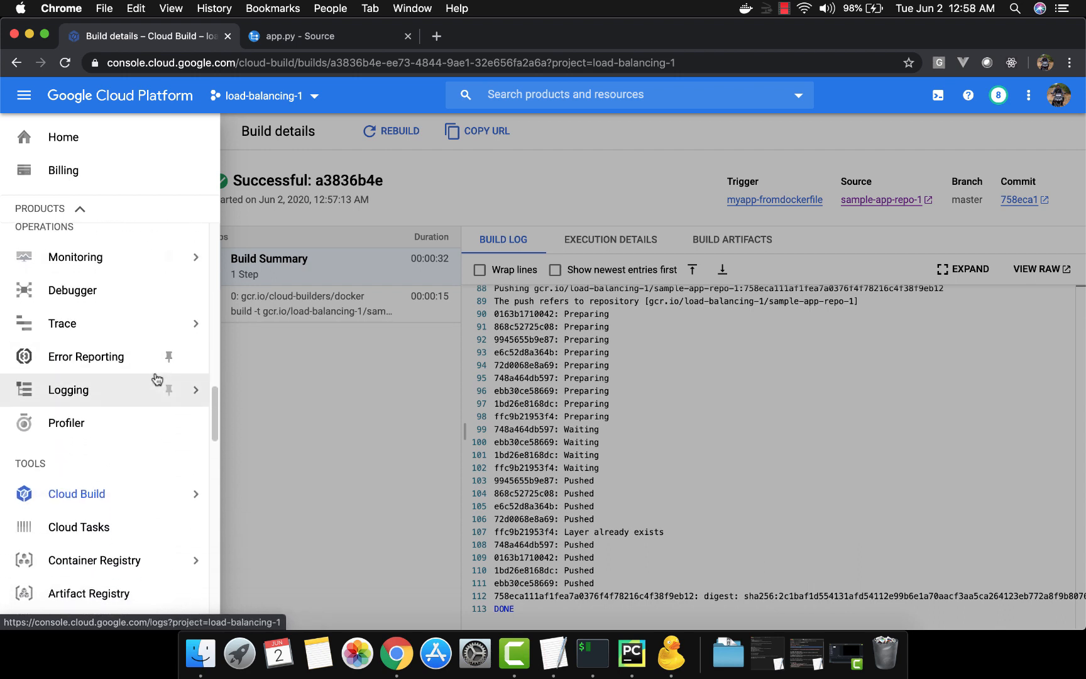
pyautogui.scroll(-5, 157, 379)
pyautogui.moveTo(168, 370)
pyautogui.rightClick(119, 376)
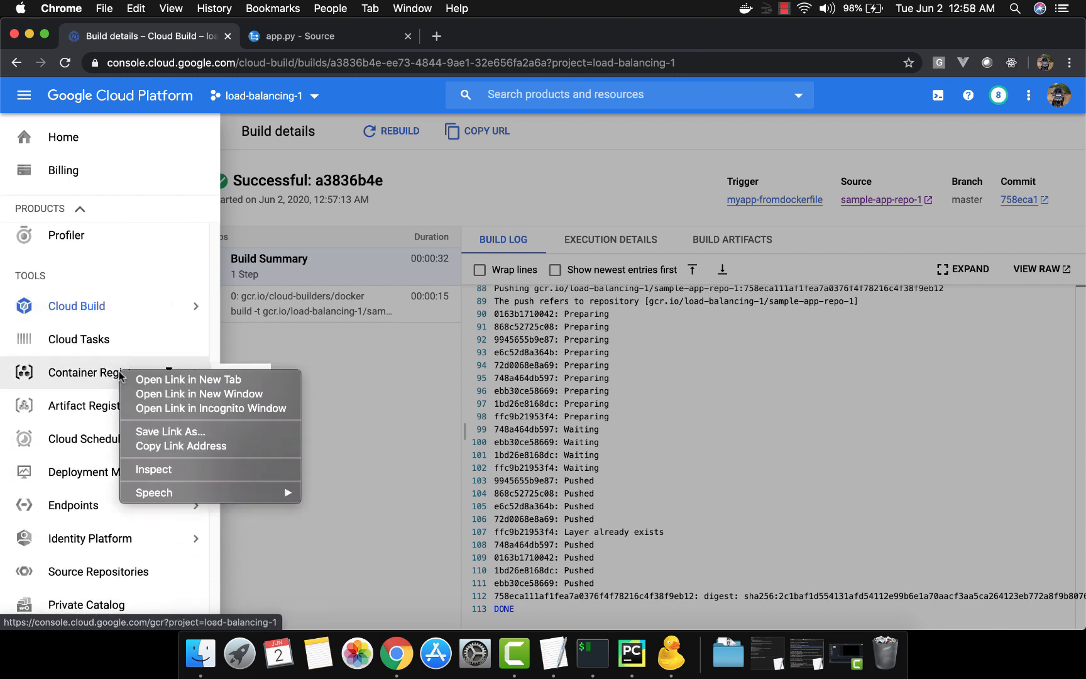
pyautogui.click(132, 379)
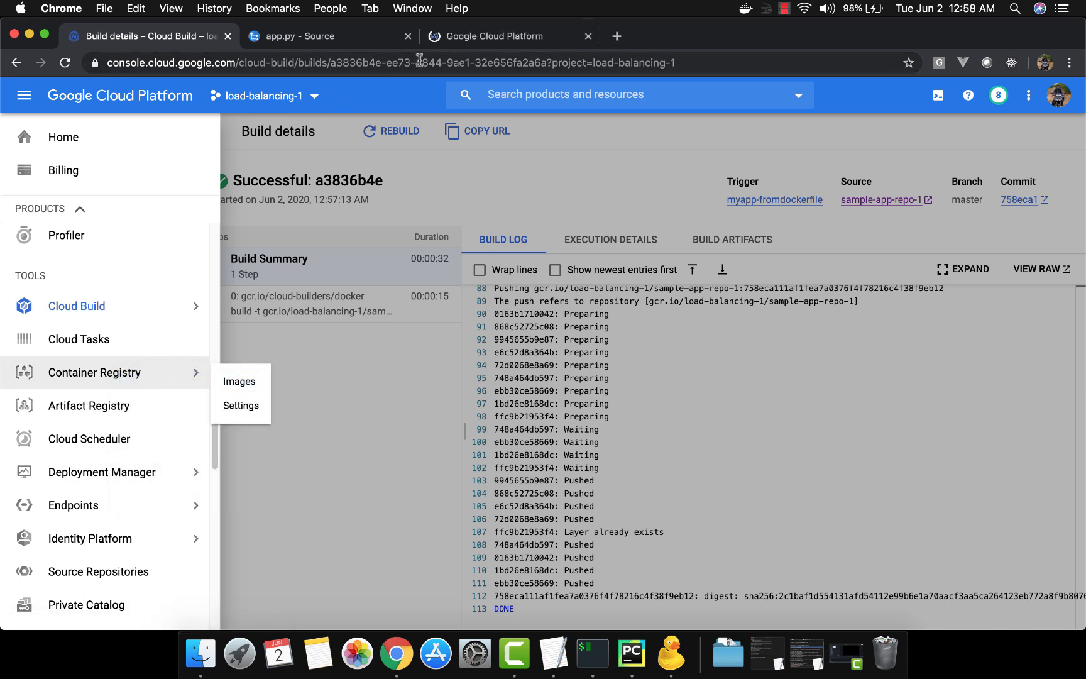
pyautogui.click(461, 36)
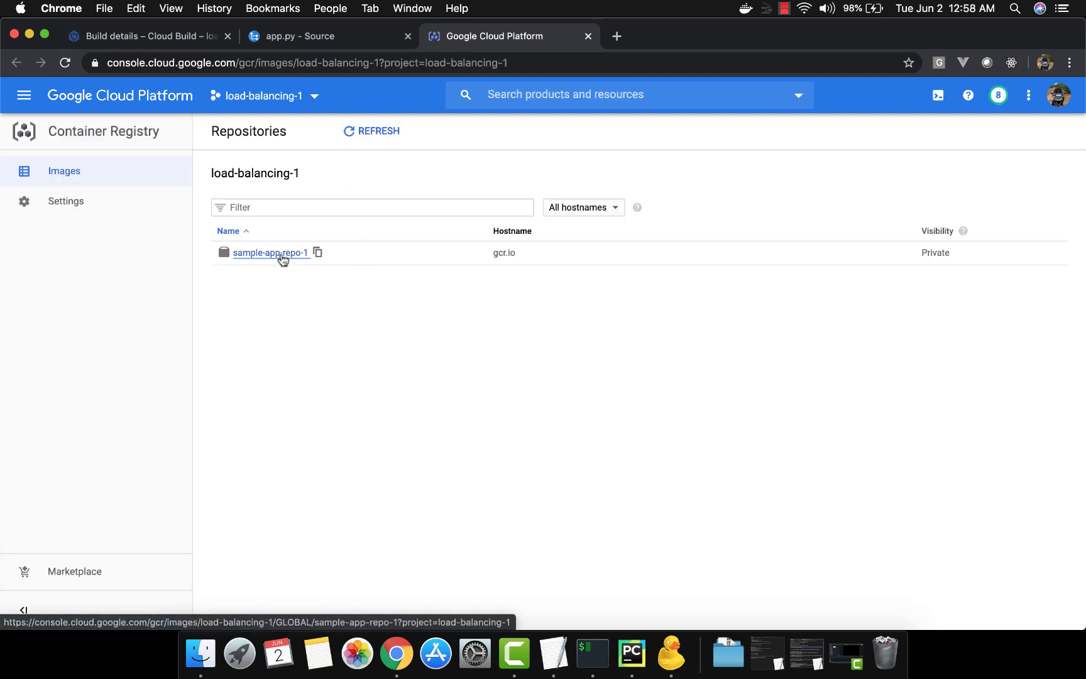
pyautogui.click(283, 258)
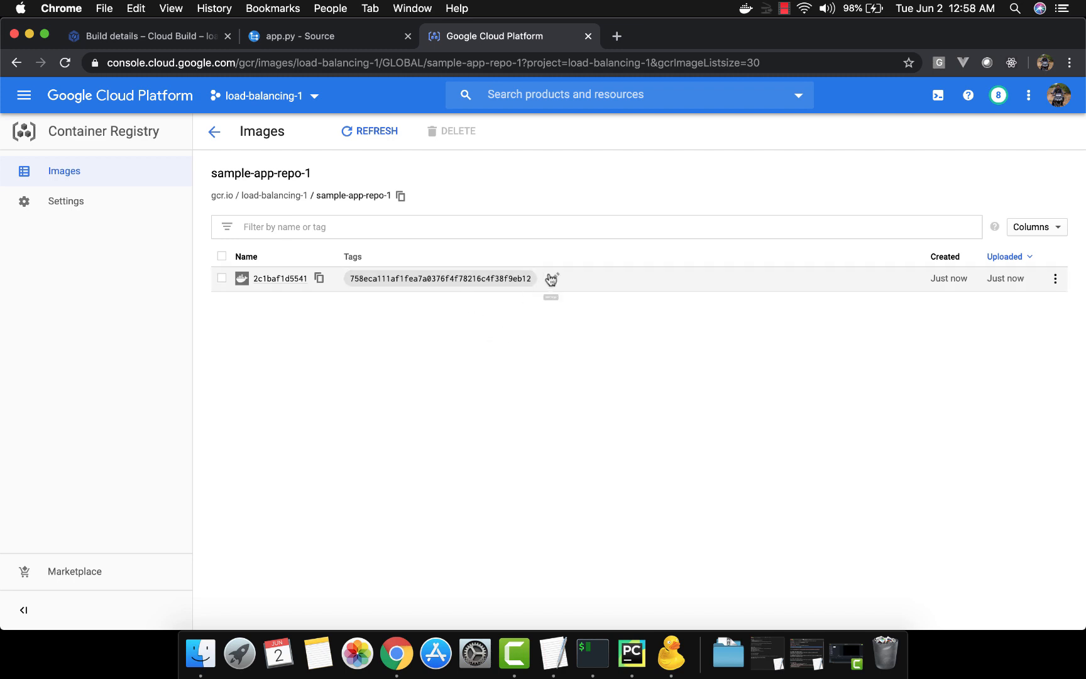
pyautogui.click(554, 279)
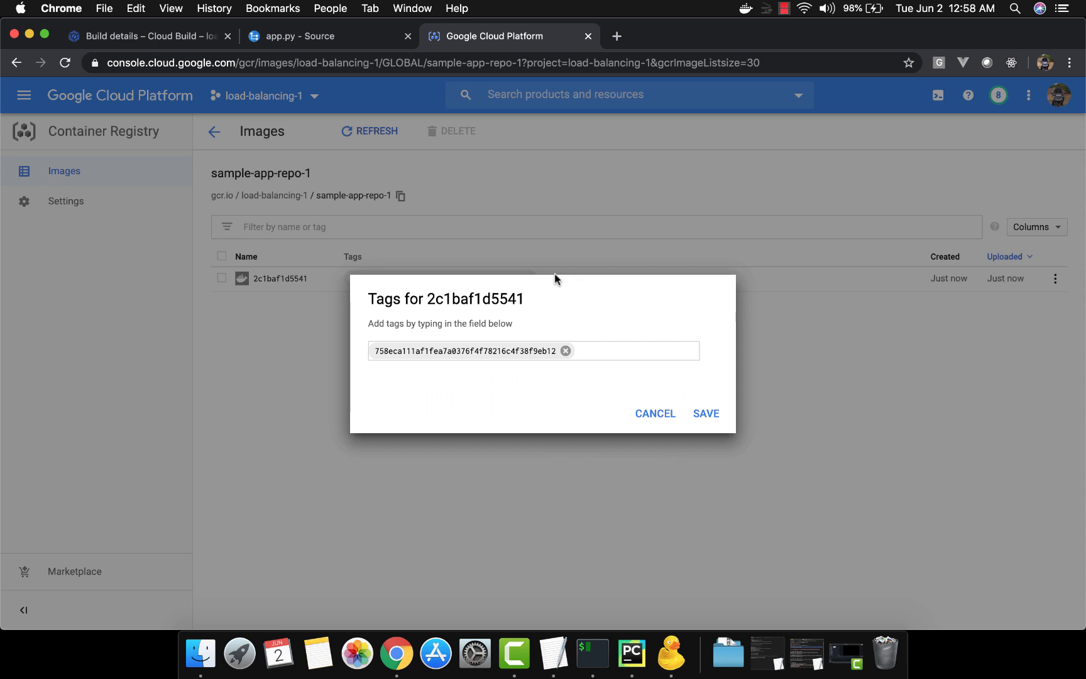
pyautogui.click(655, 415)
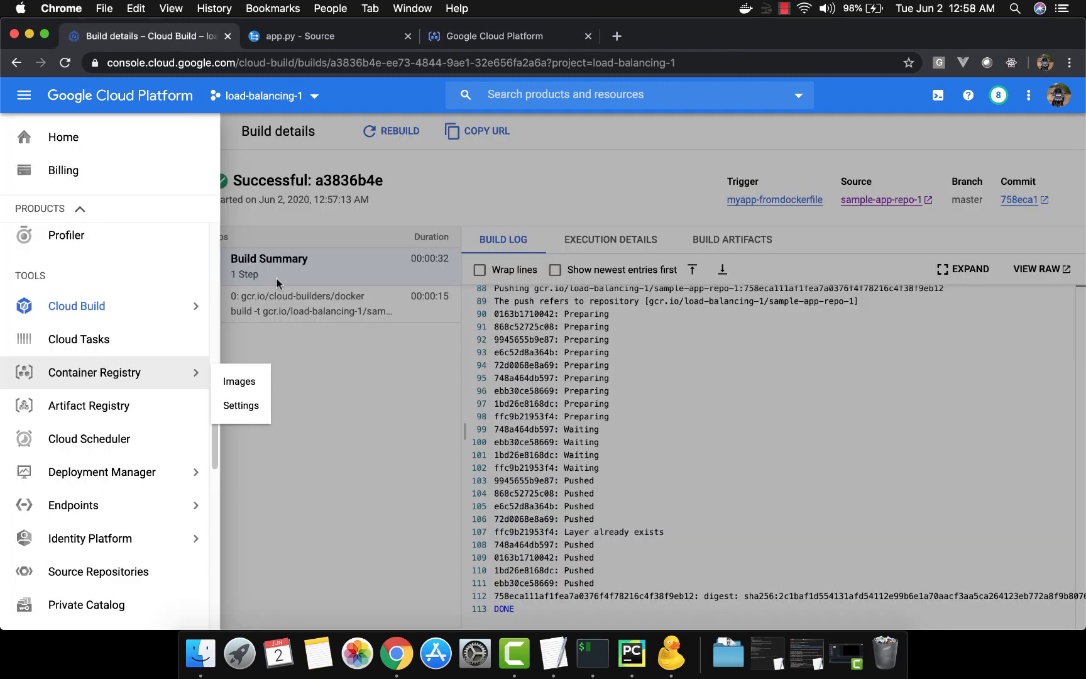
# Open the cloudbuildyaml notes in TextEdit, review the build steps and select all of the text
pyautogui.click(339, 423)
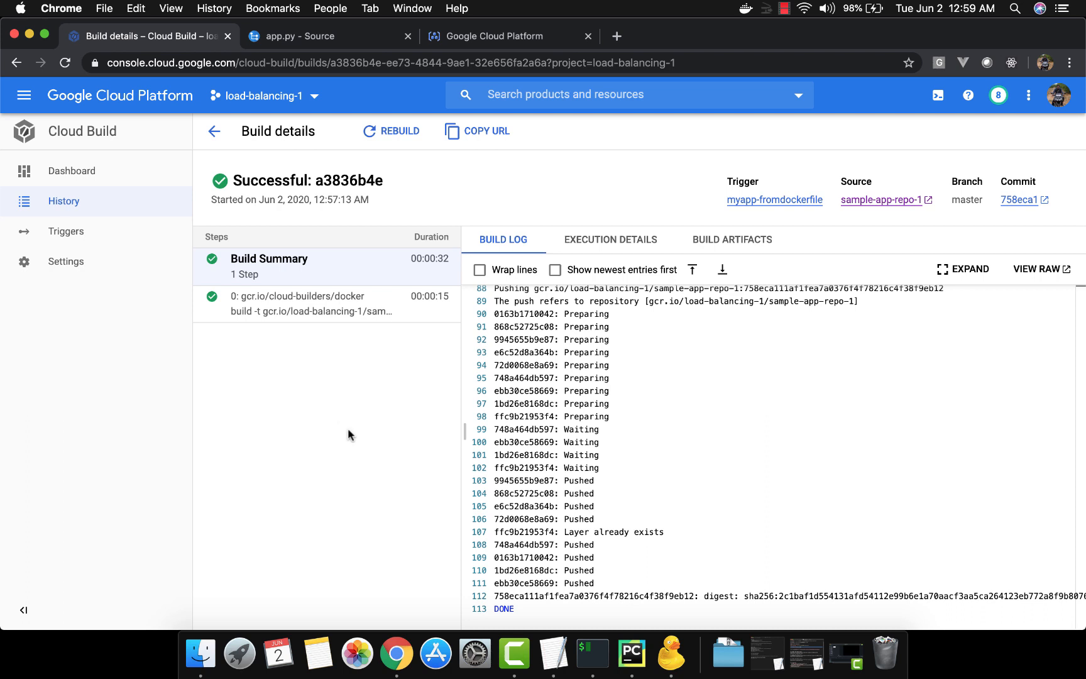
pyautogui.click(548, 654)
pyautogui.press('super+grave')
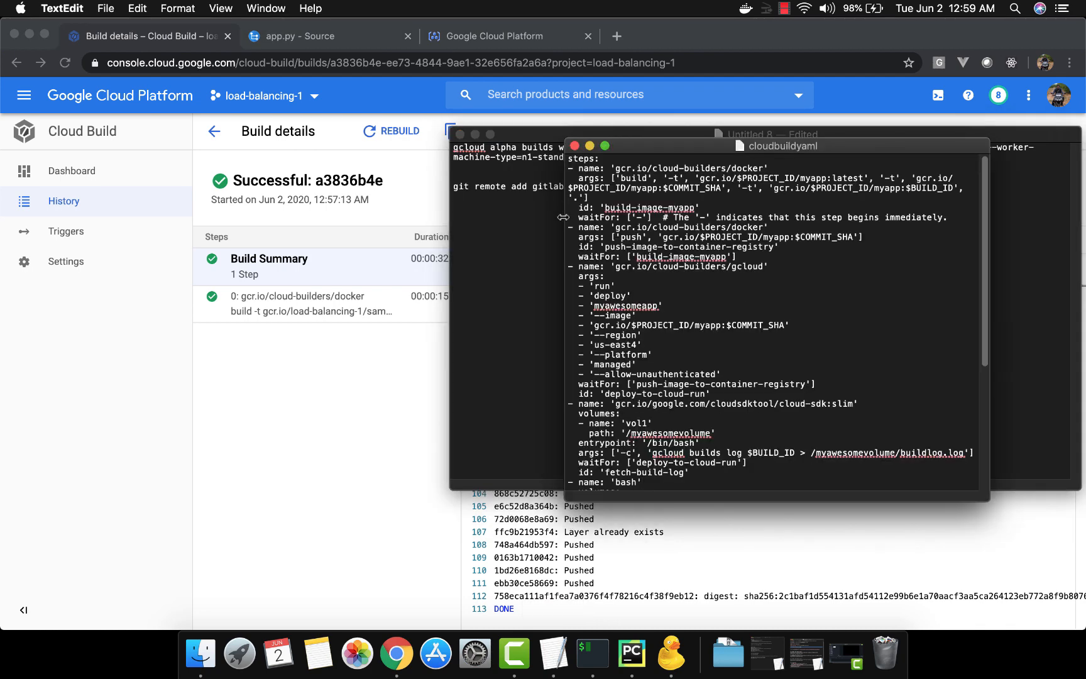
pyautogui.moveTo(568, 217); pyautogui.dragTo(420, 209)
pyautogui.scroll(-5, 642, 264)
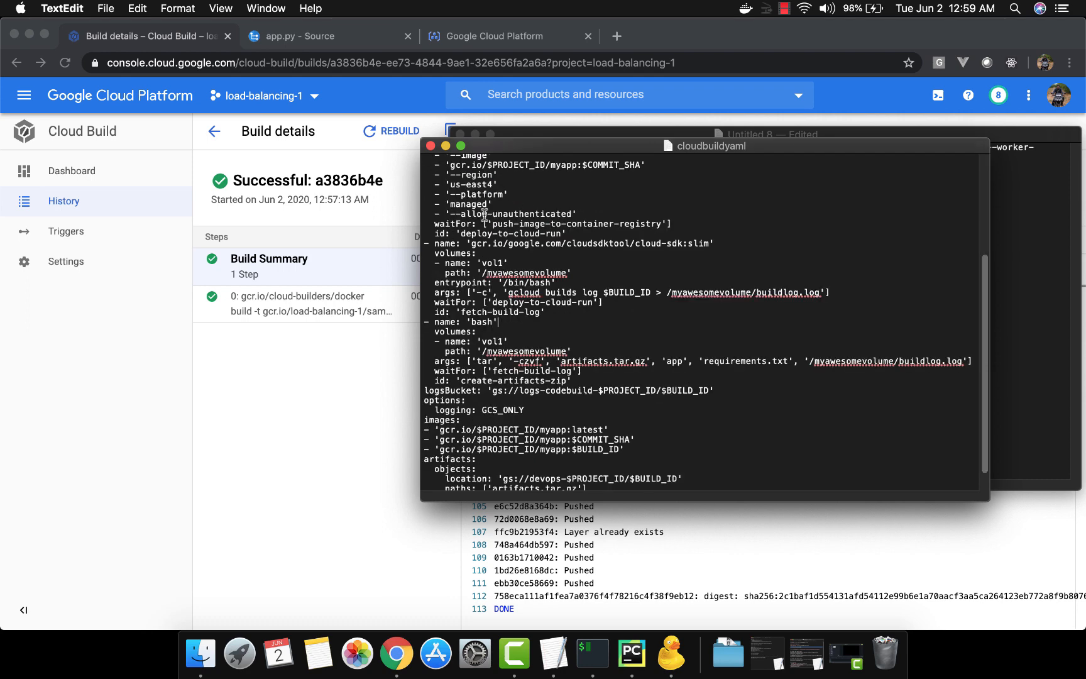
pyautogui.scroll(5, 633, 264)
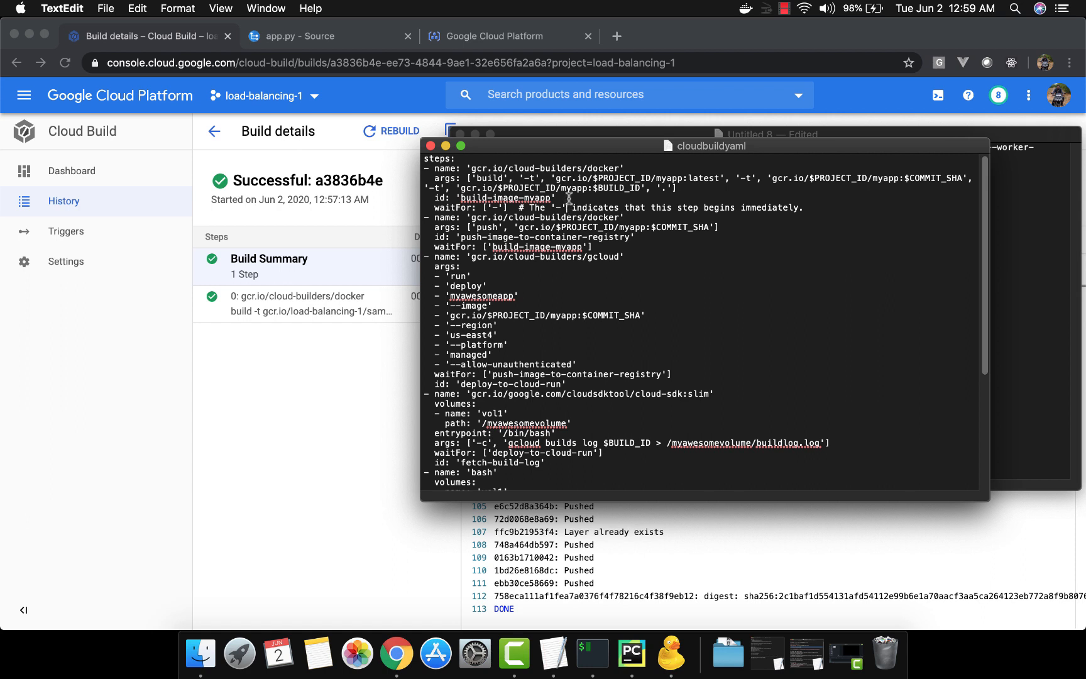
pyautogui.click(569, 198)
pyautogui.press('super+a')
# Open cloudbuild.yaml in the sample-app project and paste the copied build configuration into it
pyautogui.press('super+Tab')
pyautogui.press('Tab')
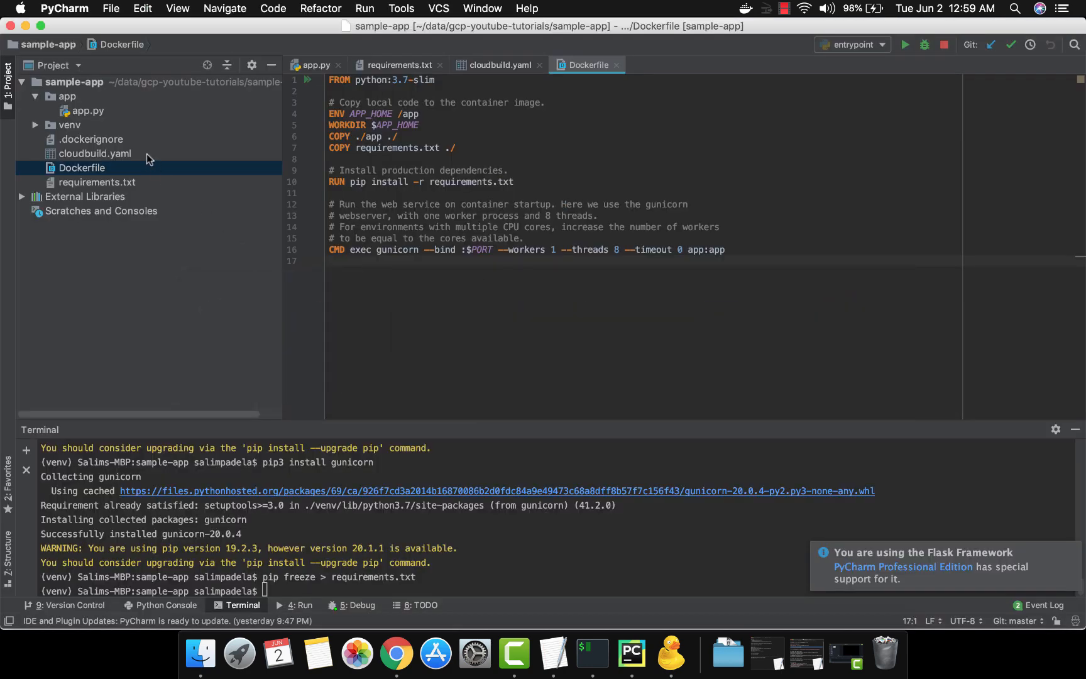
pyautogui.doubleClick(147, 153)
pyautogui.press('super+v')
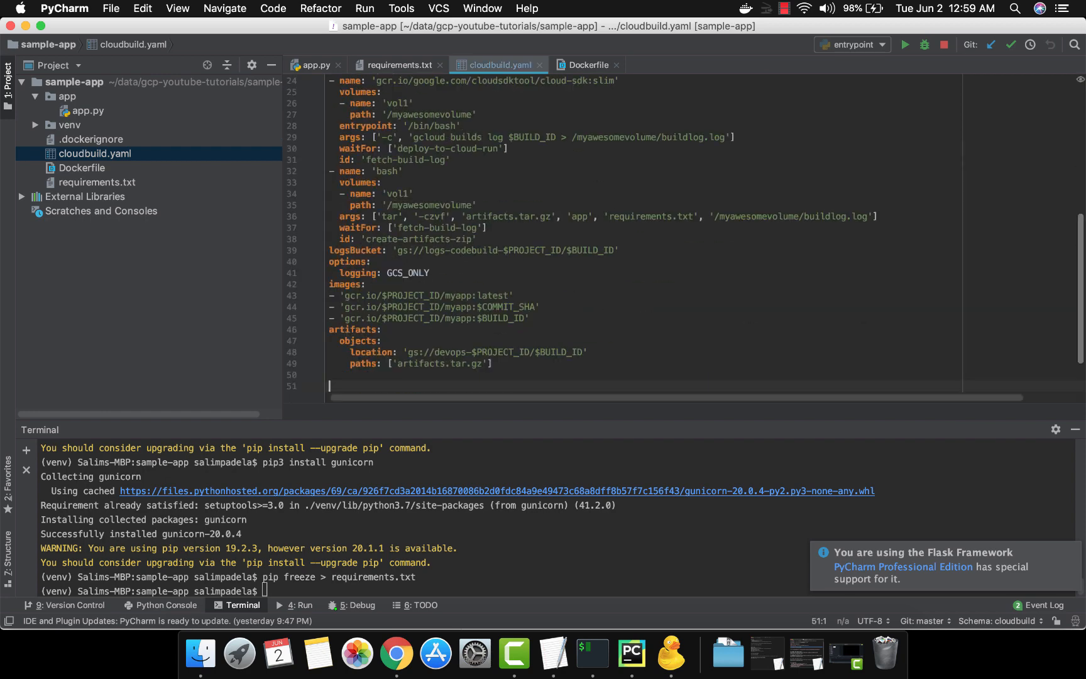
# Delete all build steps after build-image-myapp, along with the logsBucket line, from cloudbuild.yaml
pyautogui.scroll(5, 359, 223)
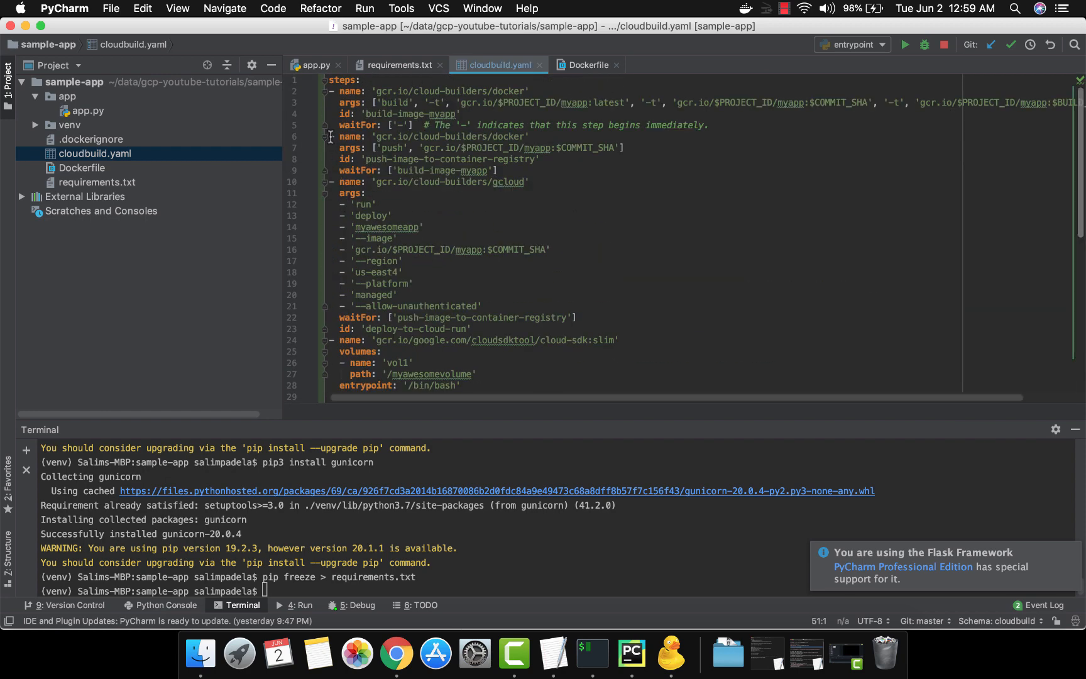
pyautogui.moveTo(330, 137); pyautogui.dragTo(556, 264)
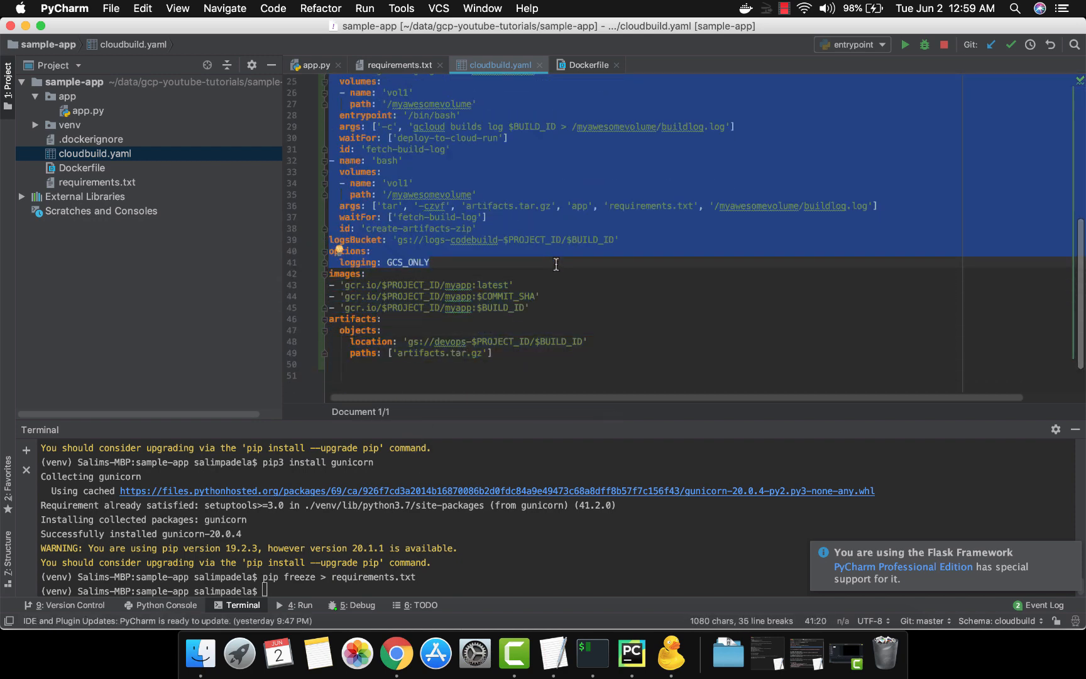
pyautogui.hotkey('shift', 'Up')
pyautogui.hotkey('shift', 'Up')
pyautogui.hotkey('shift', 'Up')
pyautogui.hotkey('shift', 'End')
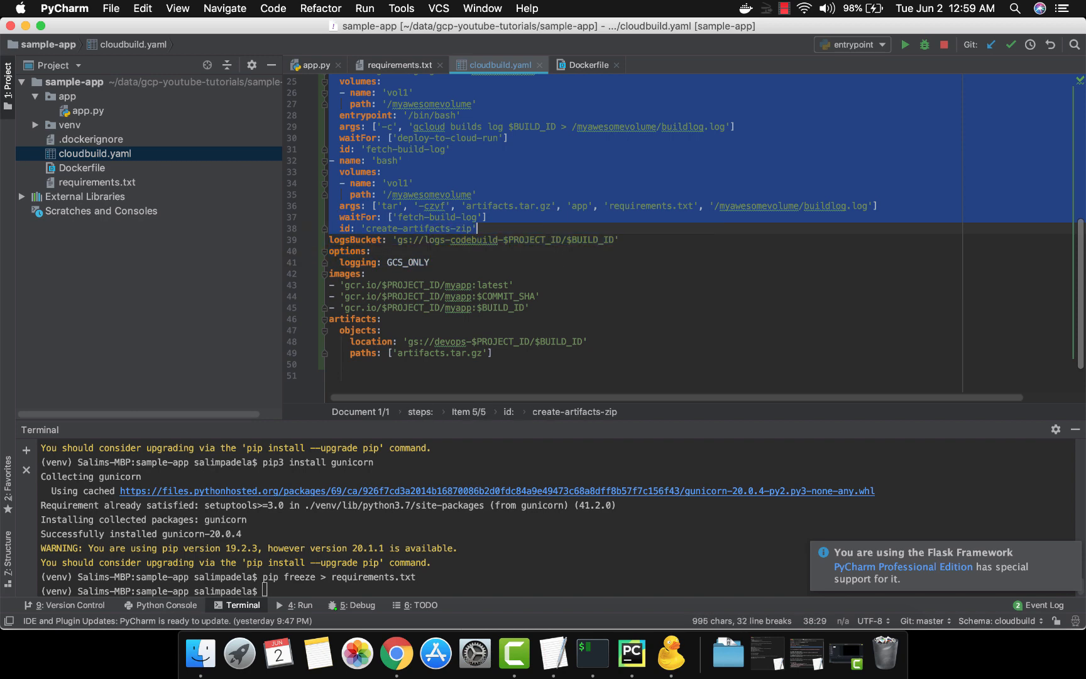
pyautogui.hotkey('shift', 'Down')
pyautogui.hotkey('shift', 'End')
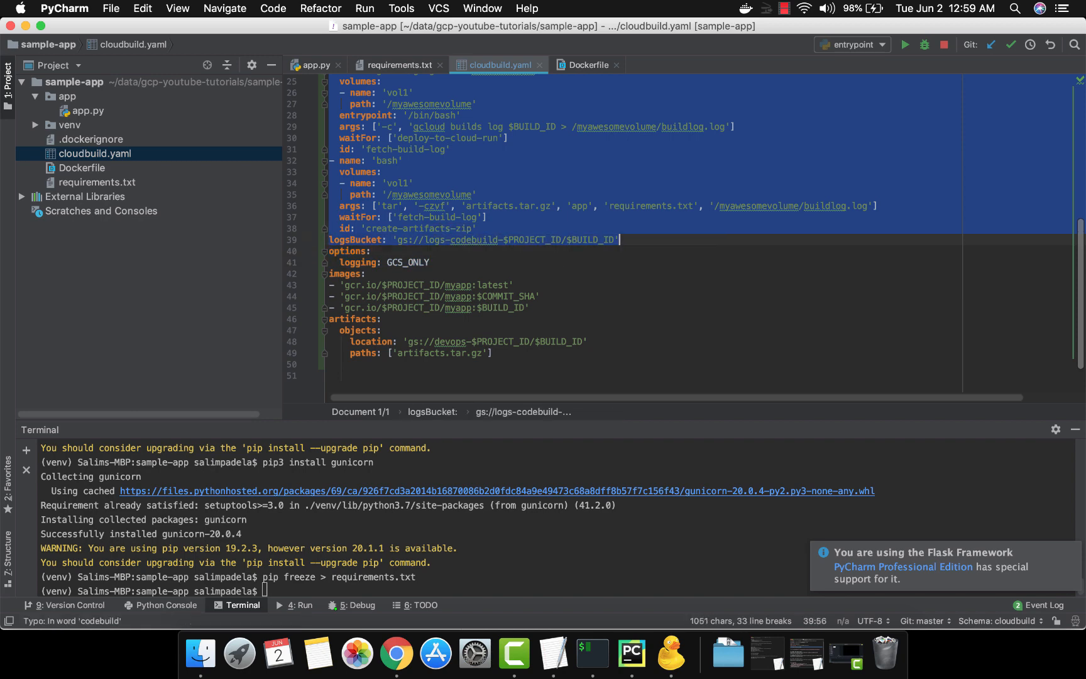
pyautogui.press('BackSpace')
pyautogui.press('BackSpace')
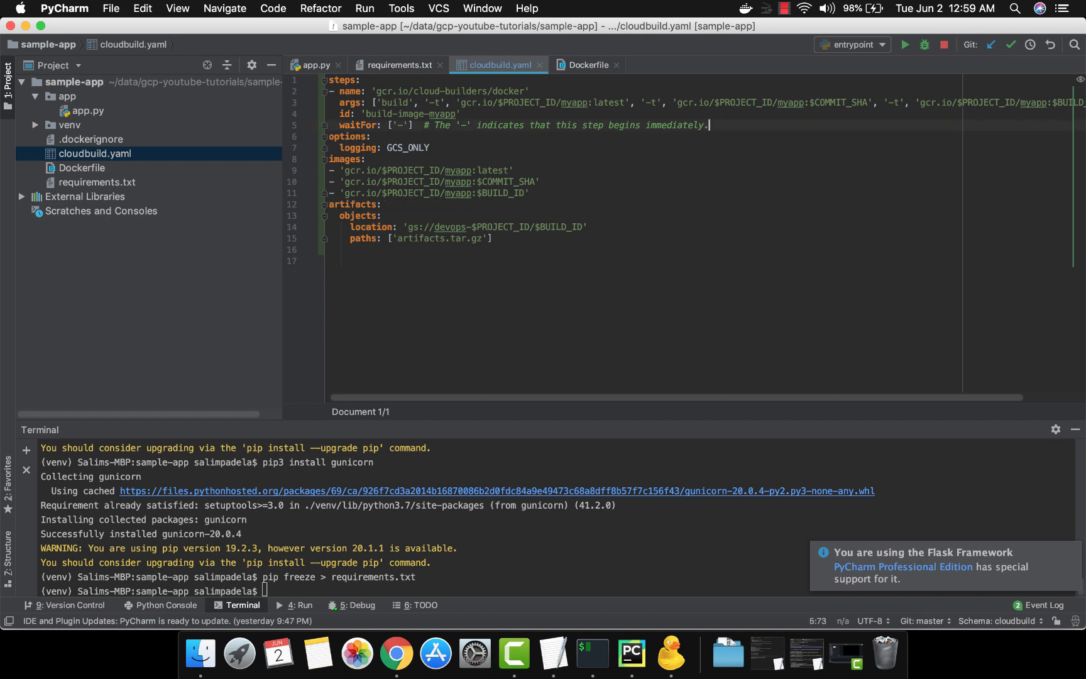
# Review the remaining docker build step's builder name and its image tag arguments
pyautogui.press('Up')
pyautogui.press('Up')
pyautogui.press('Up')
pyautogui.press('Up')
pyautogui.press('super+Left')
pyautogui.press('Down')
pyautogui.press('Right')
pyautogui.press('Right')
pyautogui.hotkey('shift', 'Right')
pyautogui.hotkey('shift', 'Right')
pyautogui.hotkey('shift', 'Right')
pyautogui.hotkey('shift', 'Right')
pyautogui.hotkey('shift', 'Right')
pyautogui.hotkey('shift', 'Right')
pyautogui.hotkey('shift', 'Right')
pyautogui.hotkey('shift', 'Right')
pyautogui.hotkey('shift', 'Right')
pyautogui.hotkey('shift', 'Right')
pyautogui.hotkey('shift', 'Right')
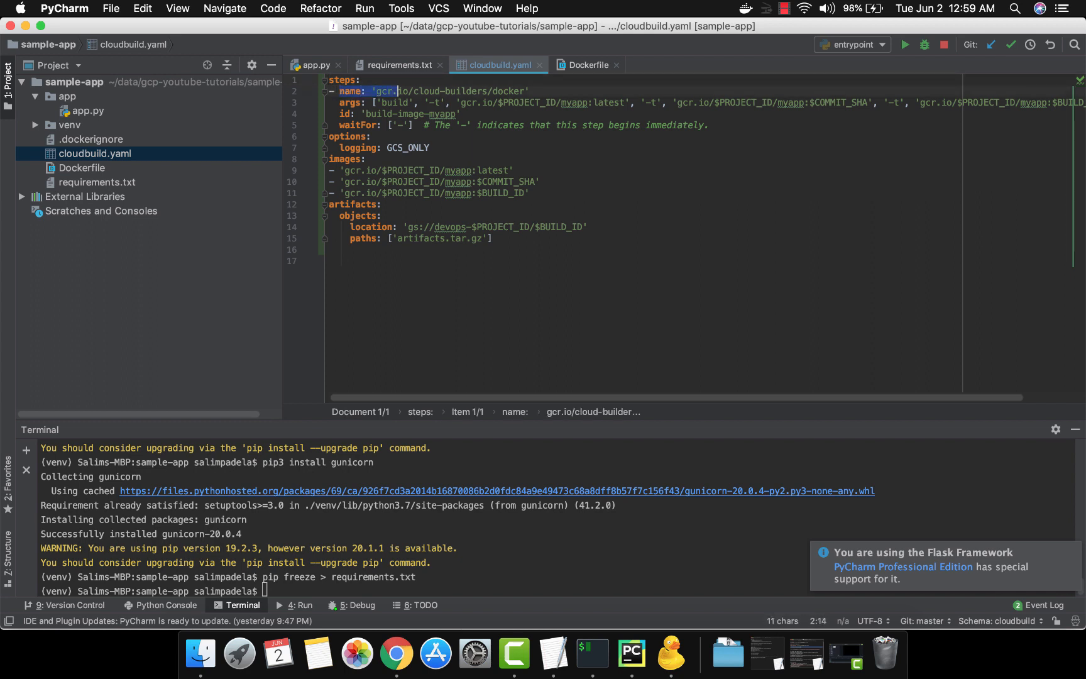
pyautogui.hotkey('shift', 'Right')
pyautogui.hotkey('shift', 'Right')
pyautogui.hotkey('shift', 'Right')
pyautogui.press('Left')
pyautogui.press('shift+super+Right')
pyautogui.hotkey('shift', 'Left')
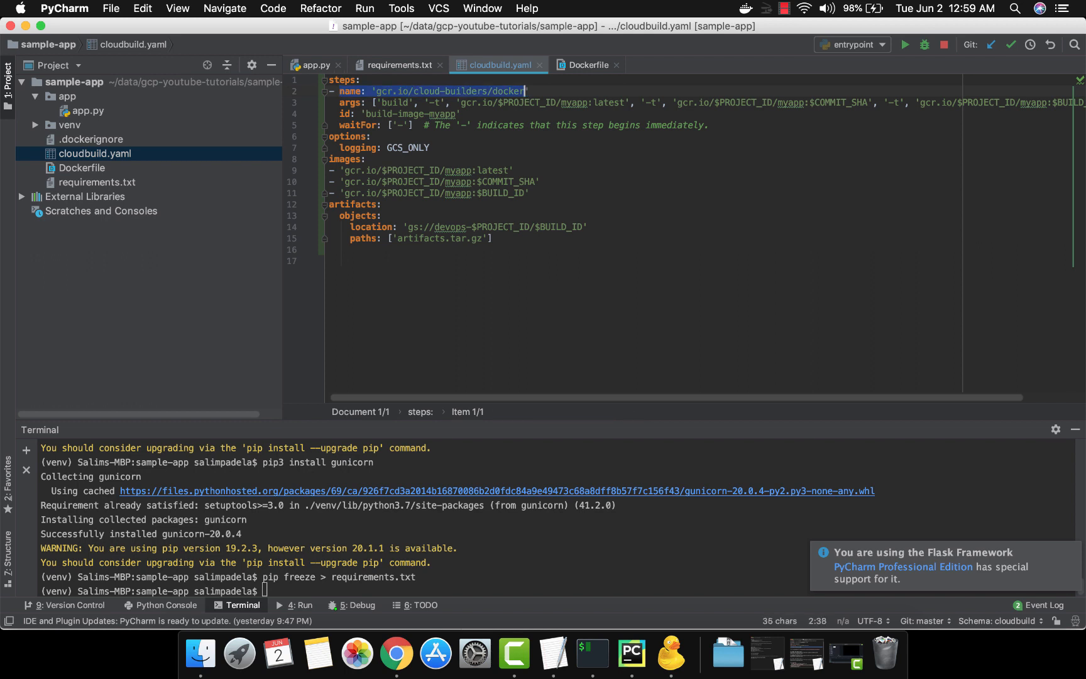
pyautogui.press('Left')
pyautogui.press('Down')
pyautogui.hotkey('shift', 'Right')
pyautogui.hotkey('shift', 'Right')
pyautogui.hotkey('shift', 'Right')
pyautogui.hotkey('shift', 'Right')
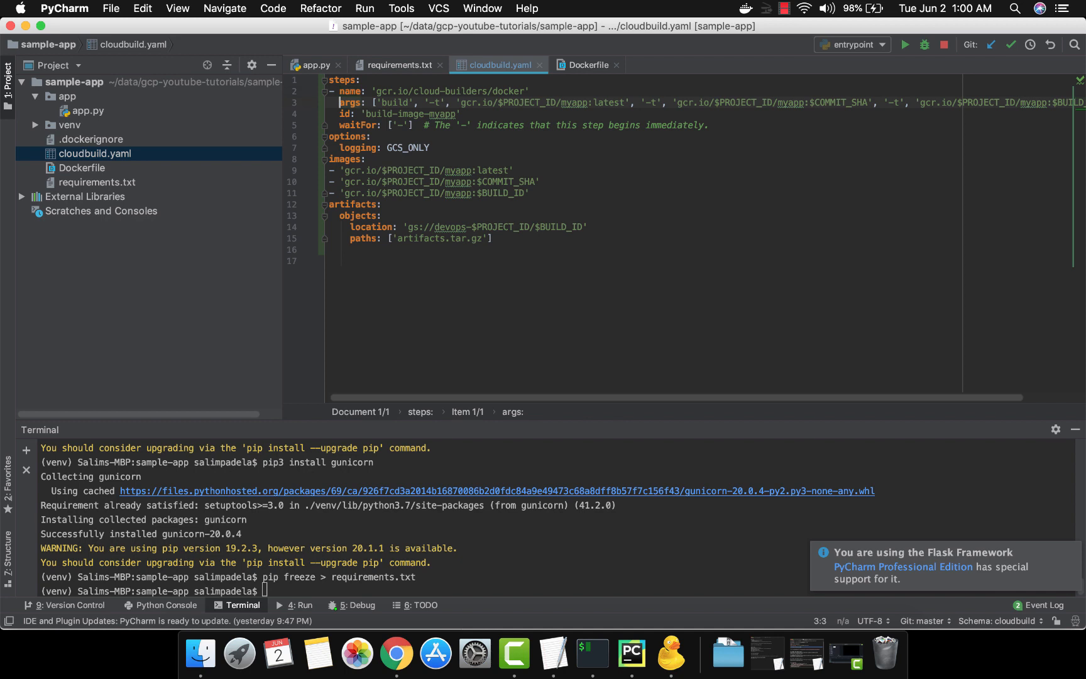
pyautogui.hotkey('shift', 'alt', 'Right')
pyautogui.hotkey('shift', 'alt', 'Right')
pyautogui.hotkey('shift', 'alt', 'Right')
pyautogui.hotkey('shift', 'alt', 'Right')
pyautogui.hotkey('shift', 'alt', 'Right')
pyautogui.hotkey('shift', 'alt', 'Right')
pyautogui.hotkey('shift', 'alt', 'Right')
pyautogui.hotkey('shift', 'alt', 'Right')
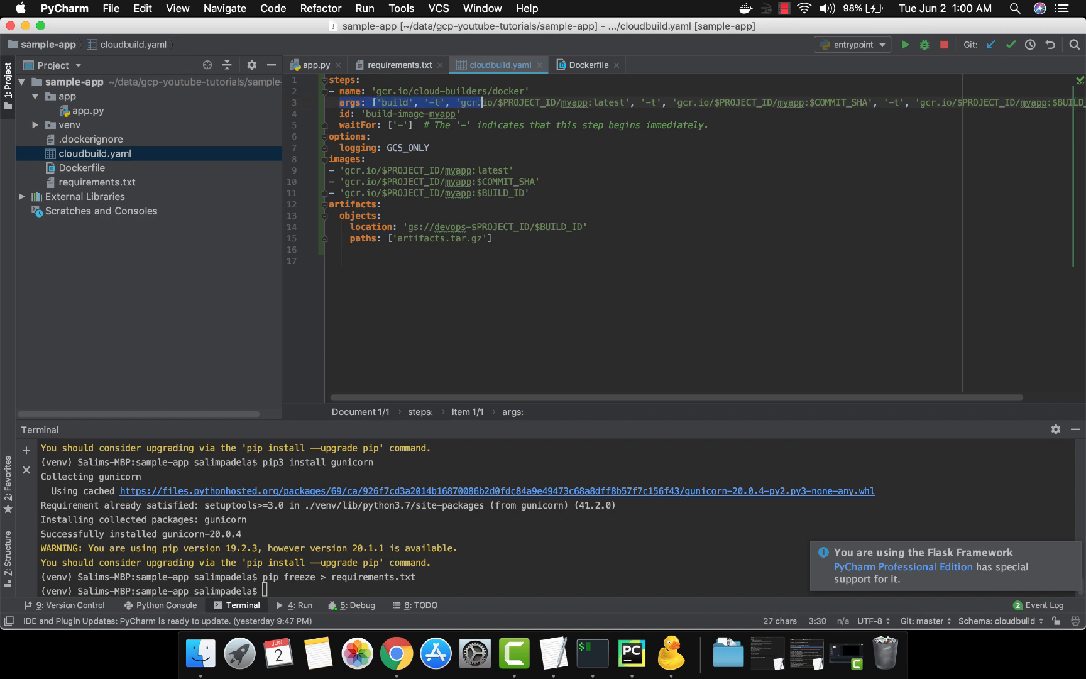
pyautogui.press('Left')
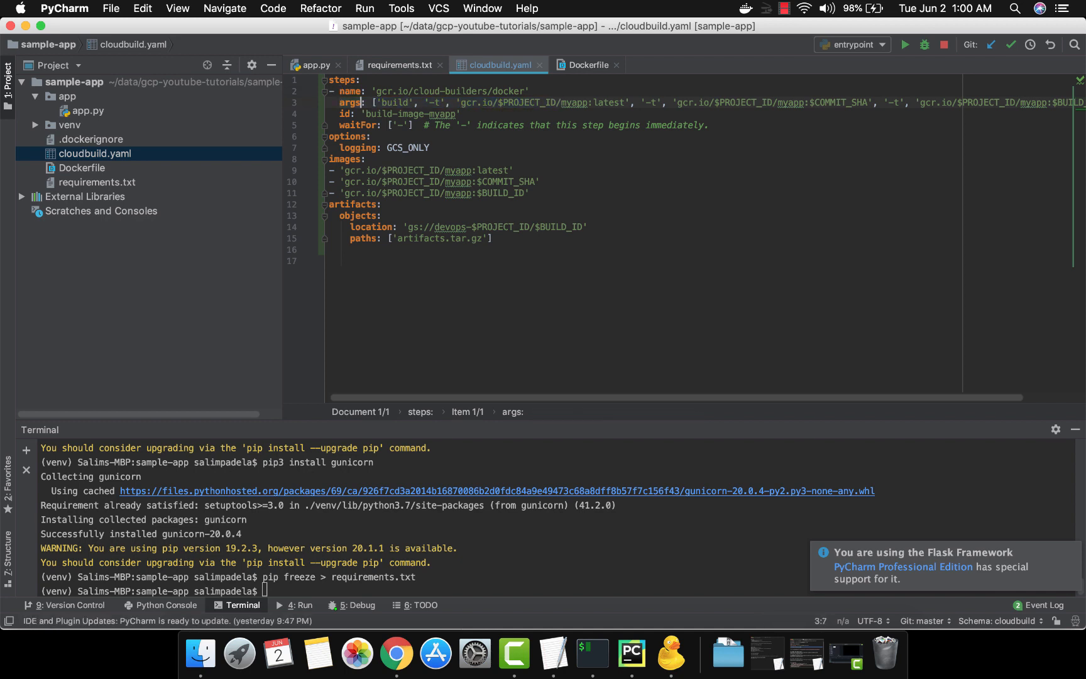
pyautogui.press('Right')
pyautogui.press('Right')
pyautogui.press('Right')
pyautogui.press('Right')
pyautogui.press('Right')
pyautogui.press('Right')
pyautogui.press('Right')
pyautogui.press('Right')
pyautogui.press('Right')
pyautogui.press('Right')
pyautogui.press('Right')
pyautogui.press('Right')
pyautogui.press('Right')
pyautogui.press('Right')
pyautogui.press('Right')
pyautogui.press('Right')
pyautogui.press('Right')
pyautogui.press('Right')
pyautogui.press('Right')
pyautogui.press('Right')
pyautogui.press('Right')
pyautogui.press('Right')
pyautogui.press('Right')
pyautogui.press('Right')
pyautogui.press('Right')
pyautogui.press('Right')
pyautogui.press('Right')
pyautogui.press('Right')
pyautogui.press('Right')
pyautogui.press('Right')
pyautogui.press('Right')
pyautogui.press('Right')
pyautogui.press('Right')
pyautogui.press('Right')
pyautogui.press('Right')
pyautogui.press('Right')
pyautogui.press('Right')
pyautogui.press('Right')
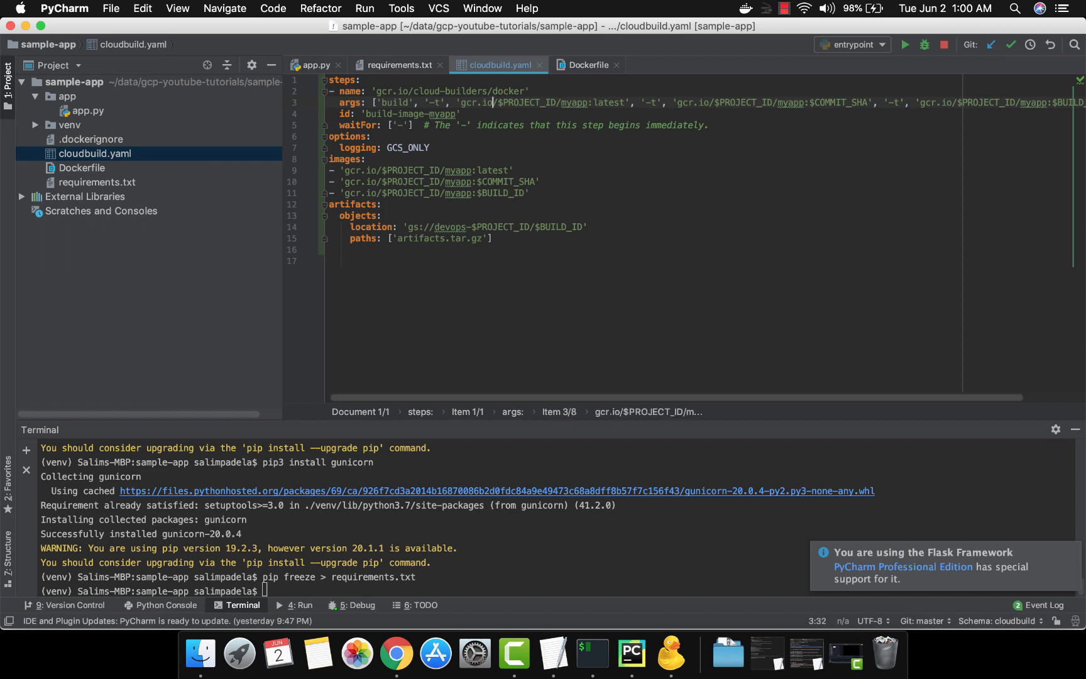
pyautogui.press('Right')
pyautogui.press('Right')
pyautogui.press('Right')
pyautogui.press('Right')
pyautogui.press('Right')
pyautogui.press('Right')
pyautogui.press('Right')
pyautogui.press('Right')
pyautogui.press('Right')
pyautogui.press('Right')
pyautogui.press('Right')
pyautogui.press('Right')
pyautogui.press('Right')
pyautogui.press('Right')
pyautogui.press('Right')
pyautogui.press('Right')
pyautogui.press('Right')
pyautogui.press('Right')
pyautogui.press('Right')
pyautogui.press('Right')
pyautogui.press('Right')
pyautogui.press('Right')
pyautogui.press('Right')
pyautogui.press('Right')
pyautogui.press('Right')
pyautogui.press('Right')
pyautogui.press('Right')
pyautogui.press('Right')
pyautogui.press('Right')
pyautogui.press('Right')
pyautogui.press('Right')
pyautogui.press('Right')
pyautogui.press('Right')
pyautogui.press('Right')
pyautogui.press('Right')
pyautogui.press('Right')
pyautogui.press('Right')
pyautogui.press('Right')
pyautogui.press('Right')
pyautogui.press('Right')
pyautogui.press('End')
pyautogui.press('Left')
pyautogui.press('Left')
pyautogui.press('Left')
pyautogui.press('Left')
pyautogui.press('Left')
pyautogui.press('Left')
pyautogui.press('Left')
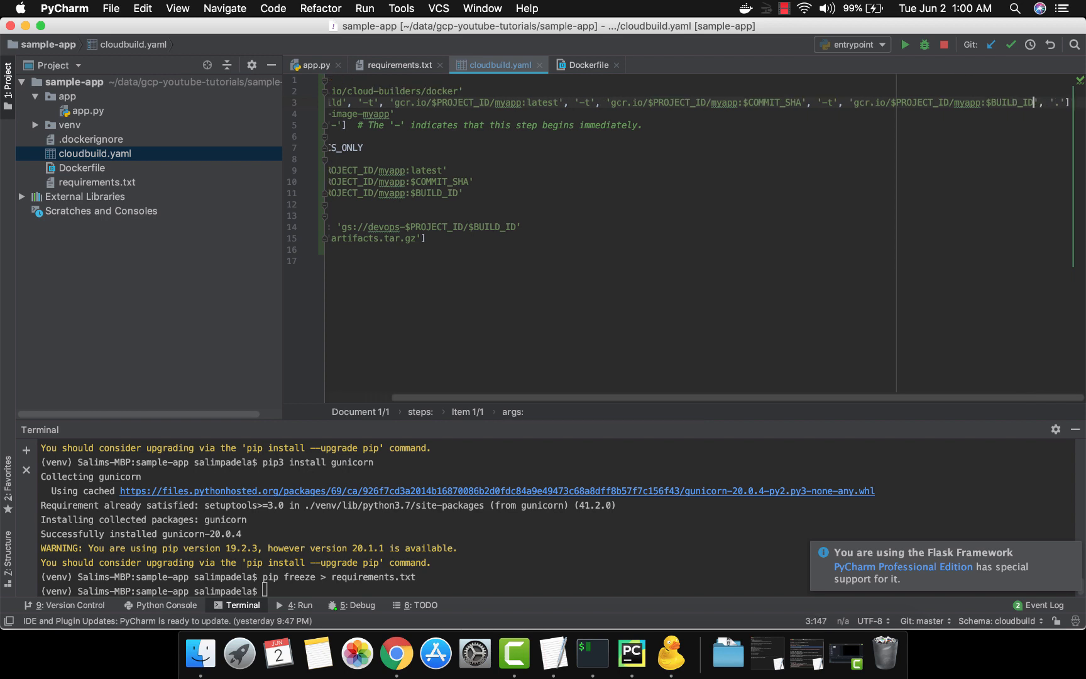
pyautogui.hotkey('shift', 'Left')
pyautogui.hotkey('shift', 'Left')
pyautogui.hotkey('shift', 'Left')
pyautogui.hotkey('shift', 'Left')
pyautogui.hotkey('shift', 'Left')
pyautogui.hotkey('shift', 'Left')
pyautogui.hotkey('shift', 'Left')
pyautogui.hotkey('shift', 'Left')
pyautogui.hotkey('shift', 'Left')
pyautogui.hotkey('shift', 'Left')
pyautogui.hotkey('shift', 'Left')
pyautogui.hotkey('shift', 'Left')
pyautogui.hotkey('shift', 'Left')
pyautogui.hotkey('shift', 'Left')
pyautogui.hotkey('shift', 'Left')
pyautogui.hotkey('shift', 'Left')
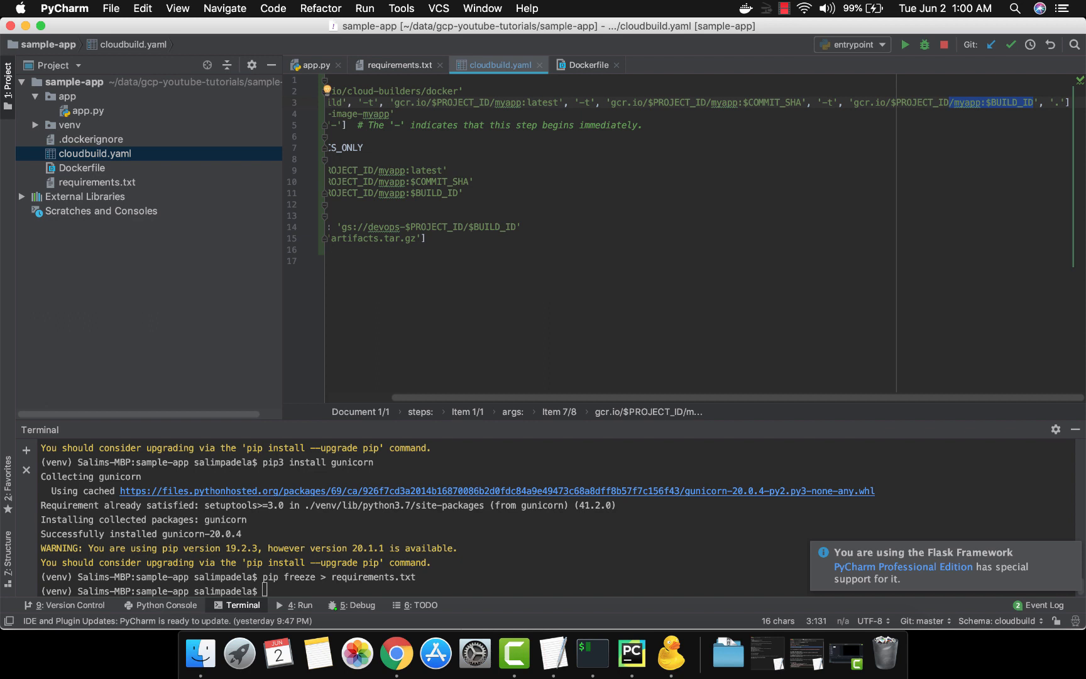
pyautogui.press('super+Left')
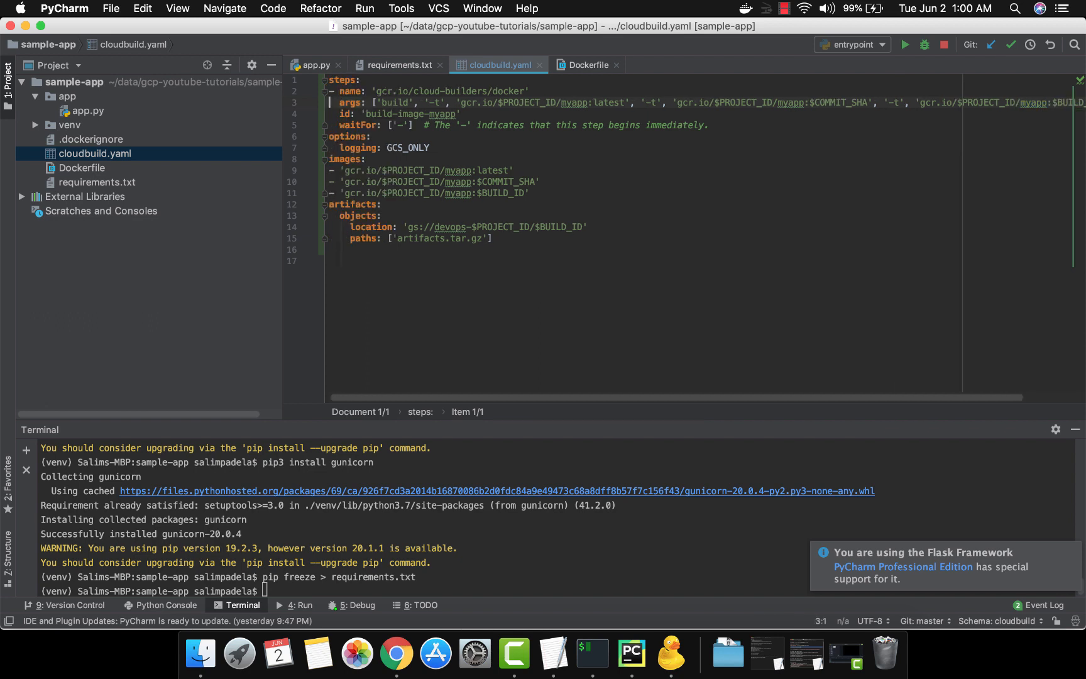
# Review the build step's id and waitFor lines
pyautogui.press('Down')
pyautogui.press('Down')
pyautogui.press('Down')
pyautogui.press('Up')
pyautogui.press('Up')
pyautogui.hotkey('shift', 'Down')
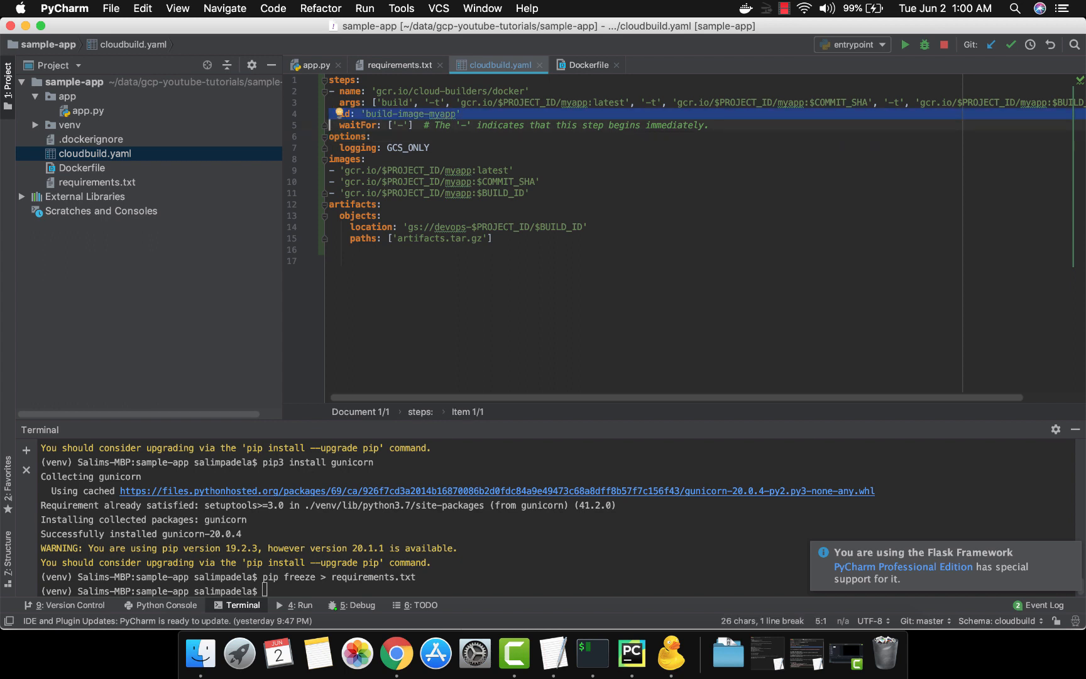
pyautogui.press('Up')
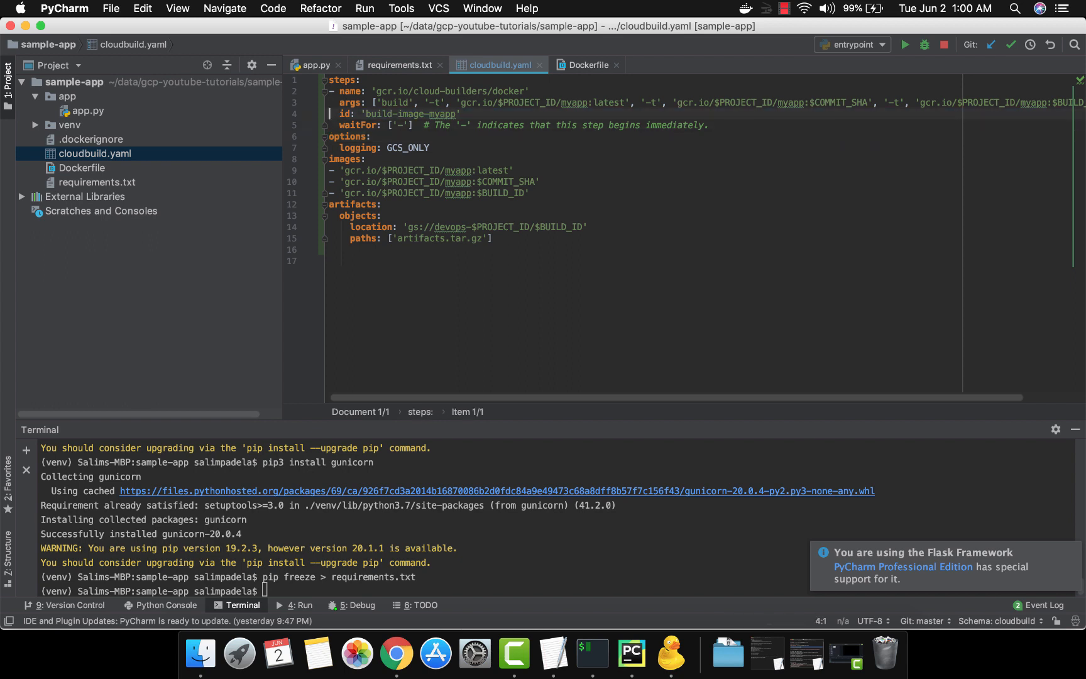
pyautogui.press('Down')
pyautogui.press('Right')
pyautogui.press('Right')
pyautogui.press('Right')
pyautogui.press('Right')
pyautogui.press('Right')
pyautogui.press('Right')
pyautogui.press('Right')
pyautogui.press('Right')
pyautogui.press('Right')
pyautogui.press('Right')
pyautogui.press('Right')
pyautogui.press('Home')
pyautogui.hotkey('alt', 'Right')
pyautogui.hotkey('alt', 'Right')
pyautogui.press('Right')
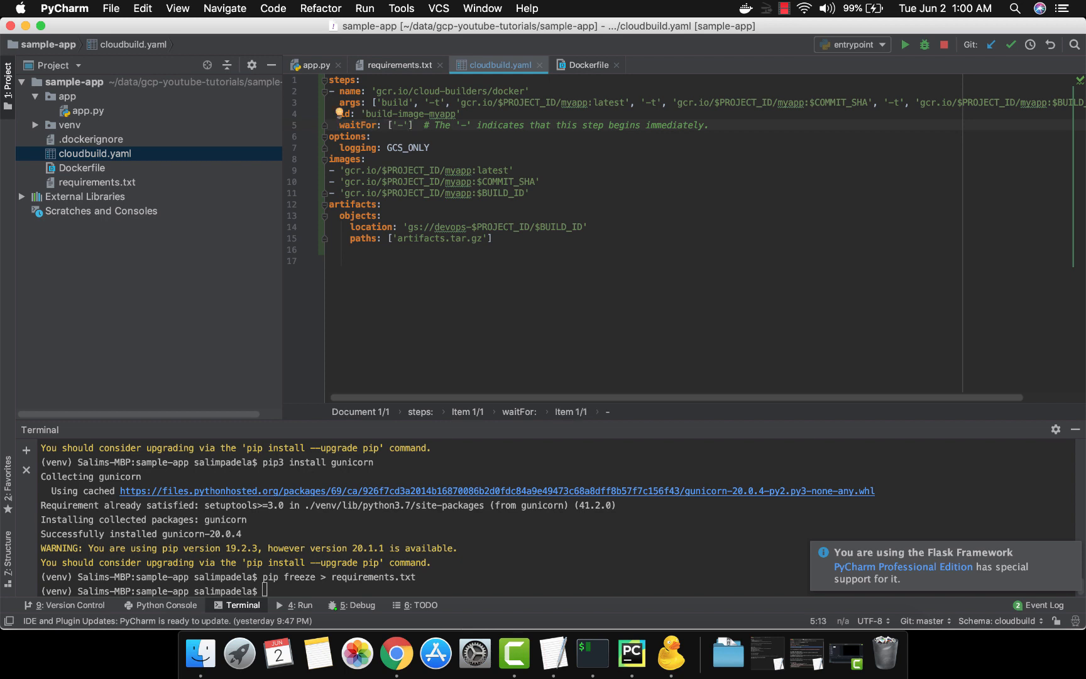
pyautogui.press('Right')
pyautogui.hotkey('shift', 'Right')
pyautogui.press('Down')
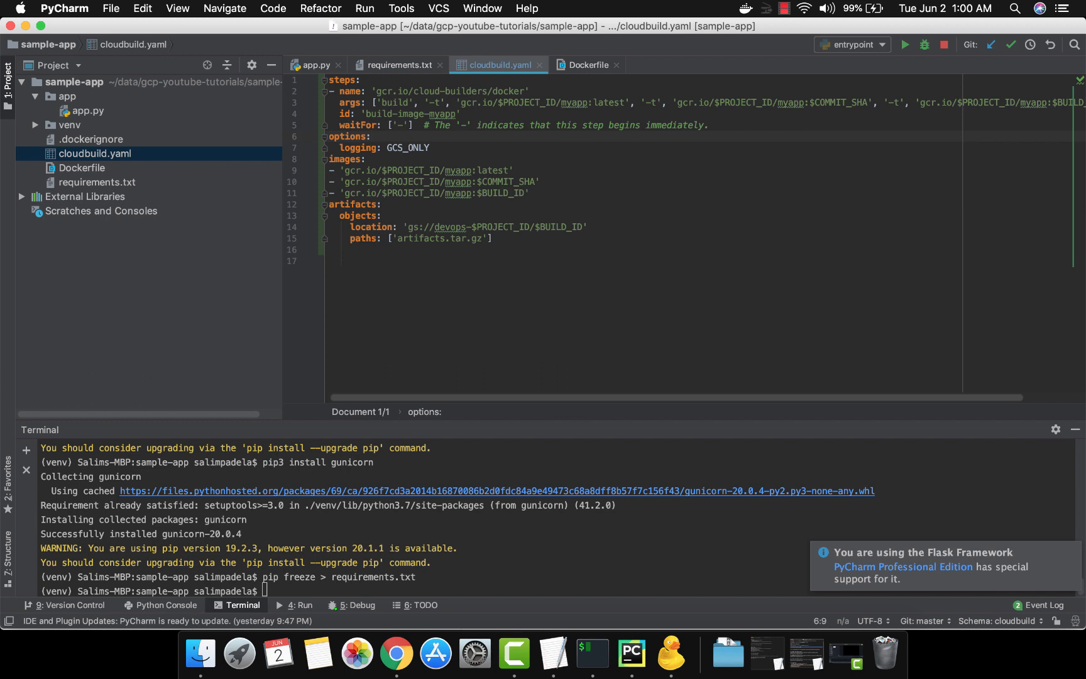
# Delete the options section with its GCS_ONLY logging setting
pyautogui.press('super+Left')
pyautogui.hotkey('shift', 'Down')
pyautogui.hotkey('shift', 'Down')
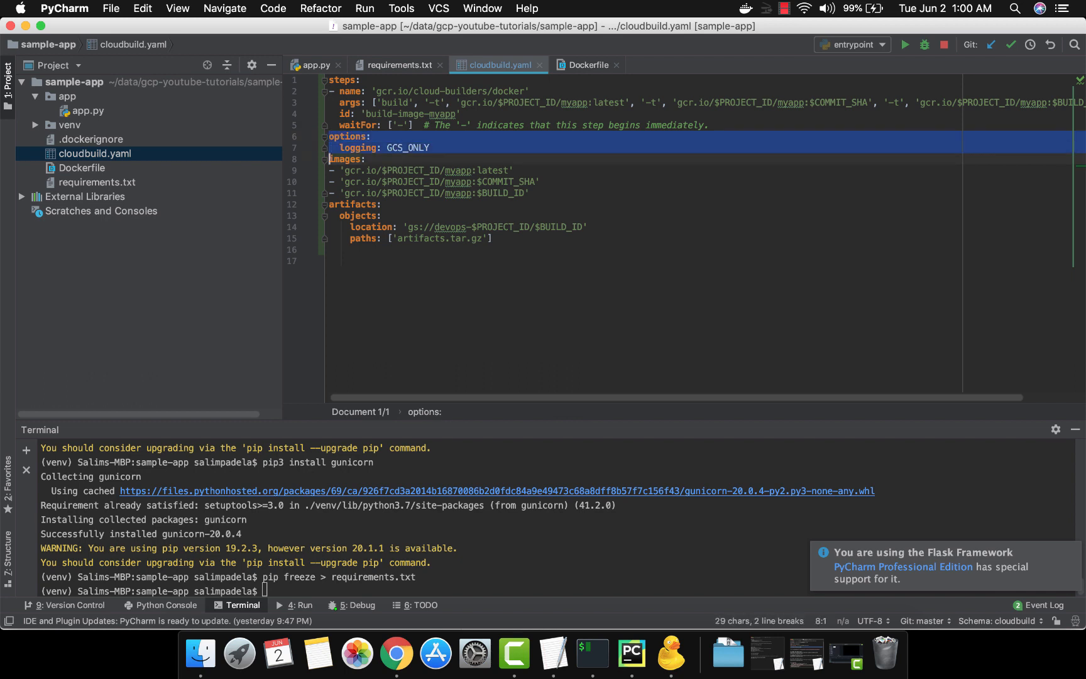
pyautogui.press('BackSpace')
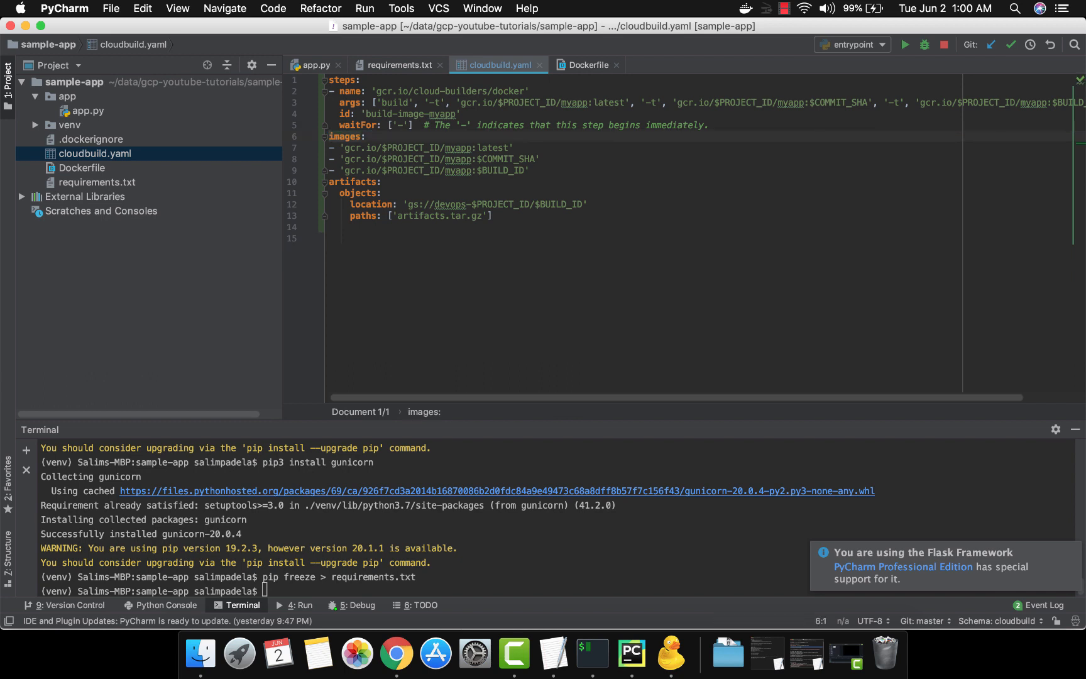
# Delete the artifacts section from the end of cloudbuild.yaml
pyautogui.press('Down')
pyautogui.press('Down')
pyautogui.press('Down')
pyautogui.press('Down')
pyautogui.hotkey('shift', 'Down')
pyautogui.hotkey('shift', 'Down')
pyautogui.hotkey('shift', 'Down')
pyautogui.hotkey('shift', 'Down')
pyautogui.press('BackSpace')
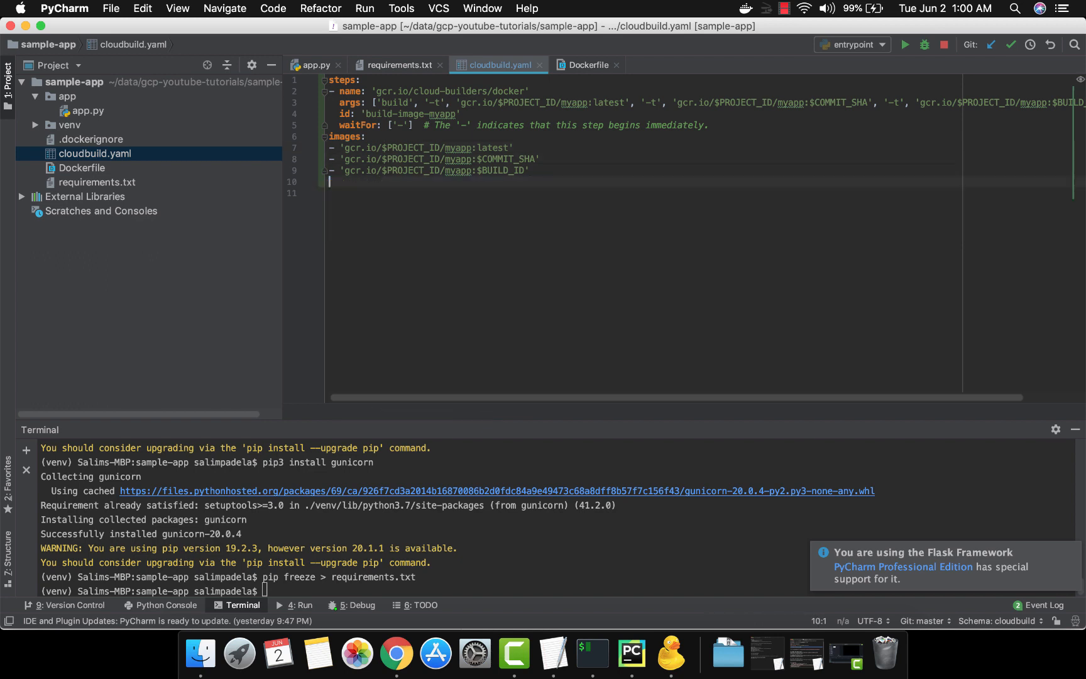
# Review the build arguments and the three image entries under images
pyautogui.press('Up')
pyautogui.press('Up')
pyautogui.press('Up')
pyautogui.press('Up')
pyautogui.press('Up')
pyautogui.press('Up')
pyautogui.press('Up')
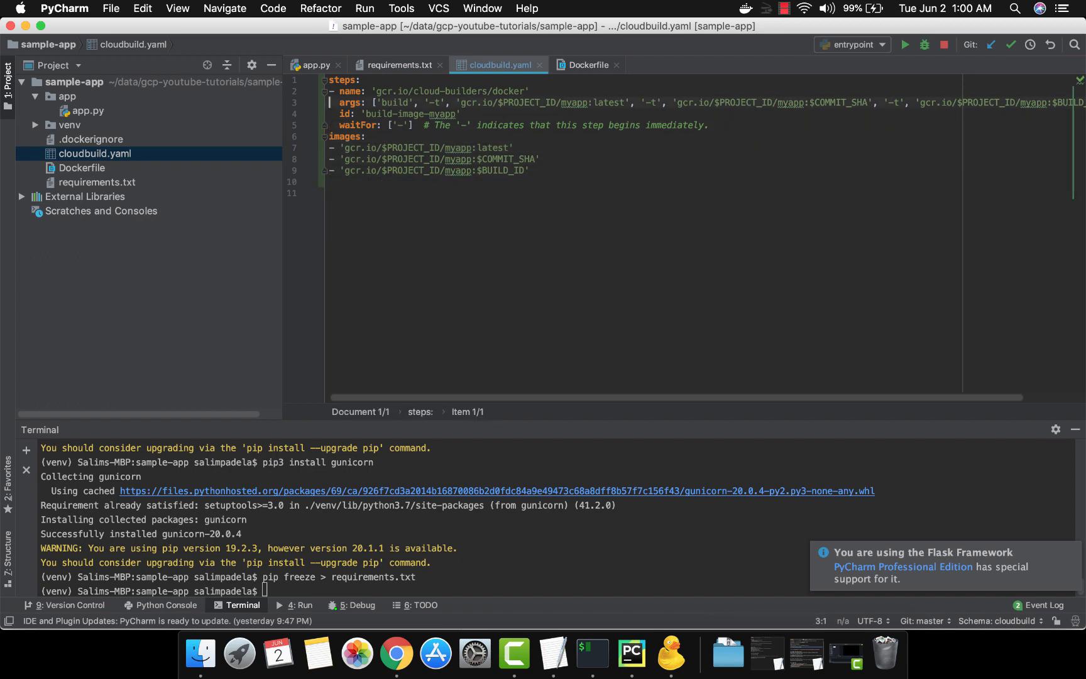
pyautogui.press('Right')
pyautogui.press('Right')
pyautogui.press('Right')
pyautogui.press('Right')
pyautogui.press('Right')
pyautogui.press('Right')
pyautogui.press('Right')
pyautogui.press('Right')
pyautogui.press('Right')
pyautogui.press('Right')
pyautogui.press('Right')
pyautogui.press('Right')
pyautogui.press('Right')
pyautogui.press('Right')
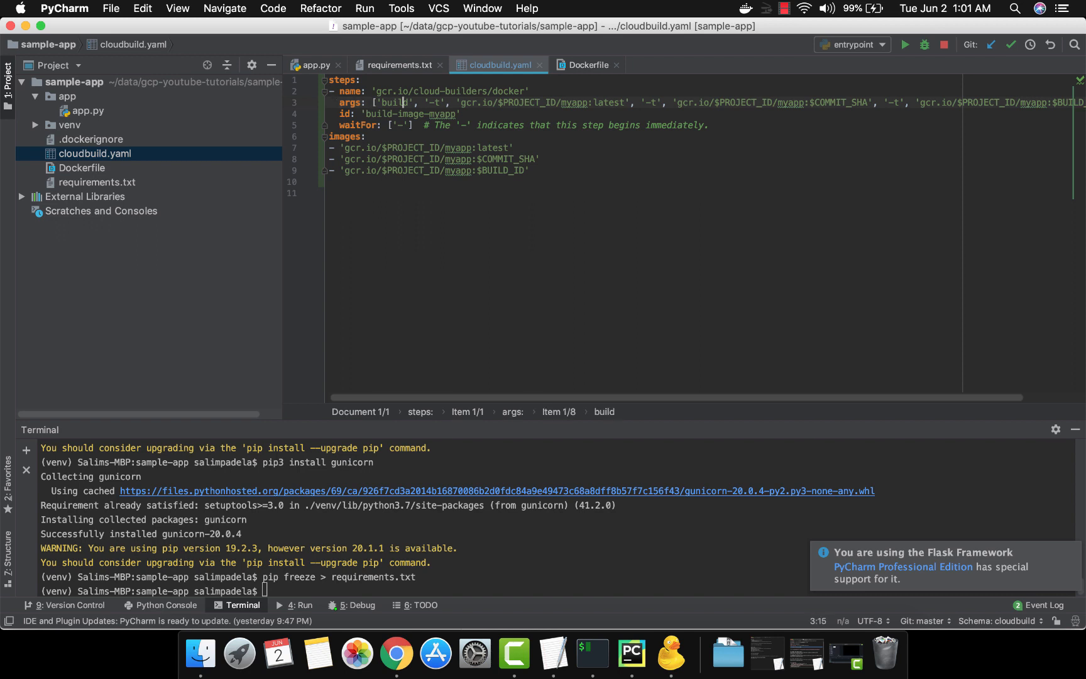
pyautogui.press('Down')
pyautogui.press('Down')
pyautogui.press('Down')
pyautogui.press('Down')
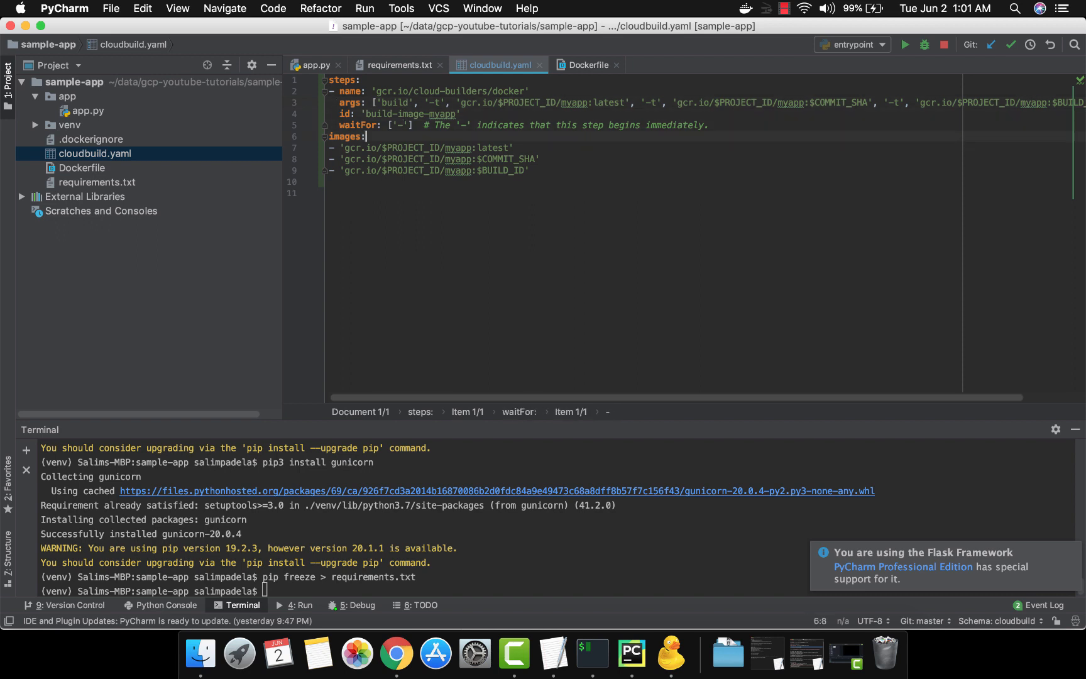
pyautogui.press('super+Left')
pyautogui.hotkey('shift', 'Down')
pyautogui.hotkey('shift', 'Down')
pyautogui.hotkey('shift', 'Down')
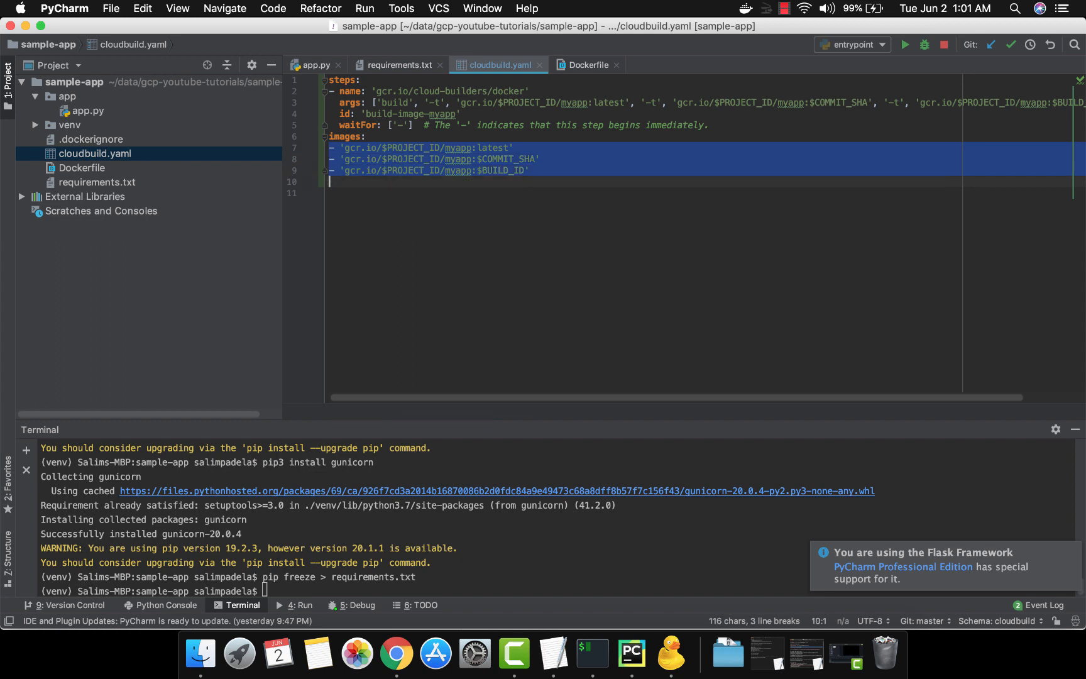
pyautogui.press('Down')
pyautogui.press('Up')
pyautogui.press('Up')
pyautogui.press('Up')
pyautogui.press('Up')
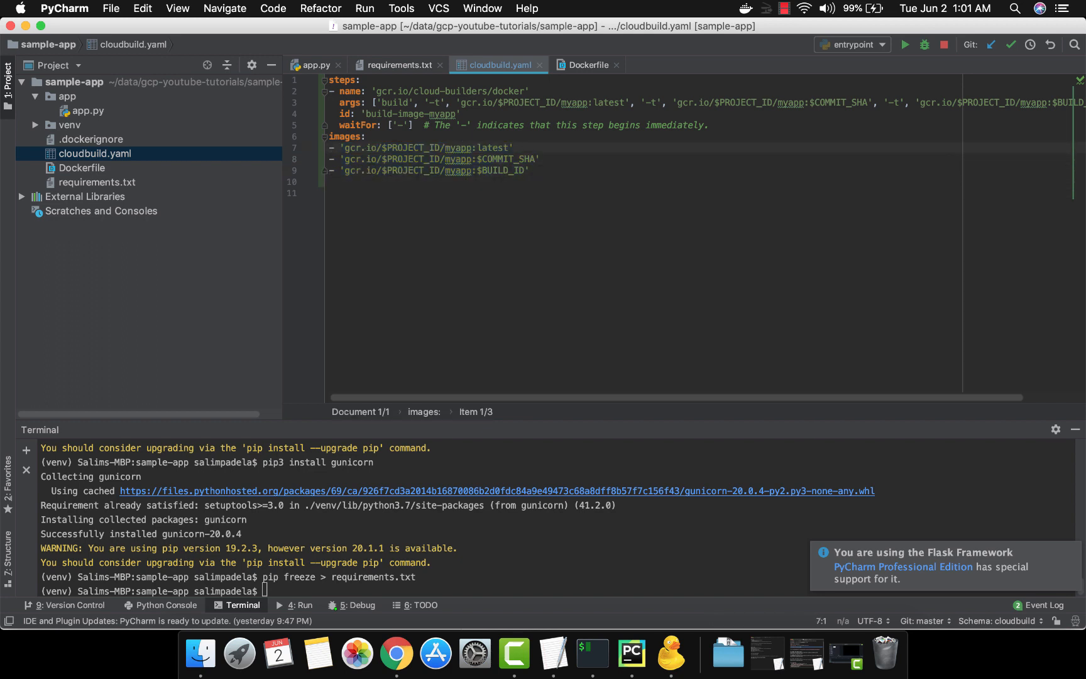
pyautogui.press('Up')
pyautogui.press('Down')
pyautogui.press('Up')
pyautogui.press('Up')
pyautogui.press('Up')
pyautogui.press('Down')
pyautogui.press('Down')
pyautogui.press('Down')
pyautogui.hotkey('shift', 'Down')
pyautogui.hotkey('shift', 'Down')
pyautogui.hotkey('shift', 'Down')
pyautogui.hotkey('shift', 'Down')
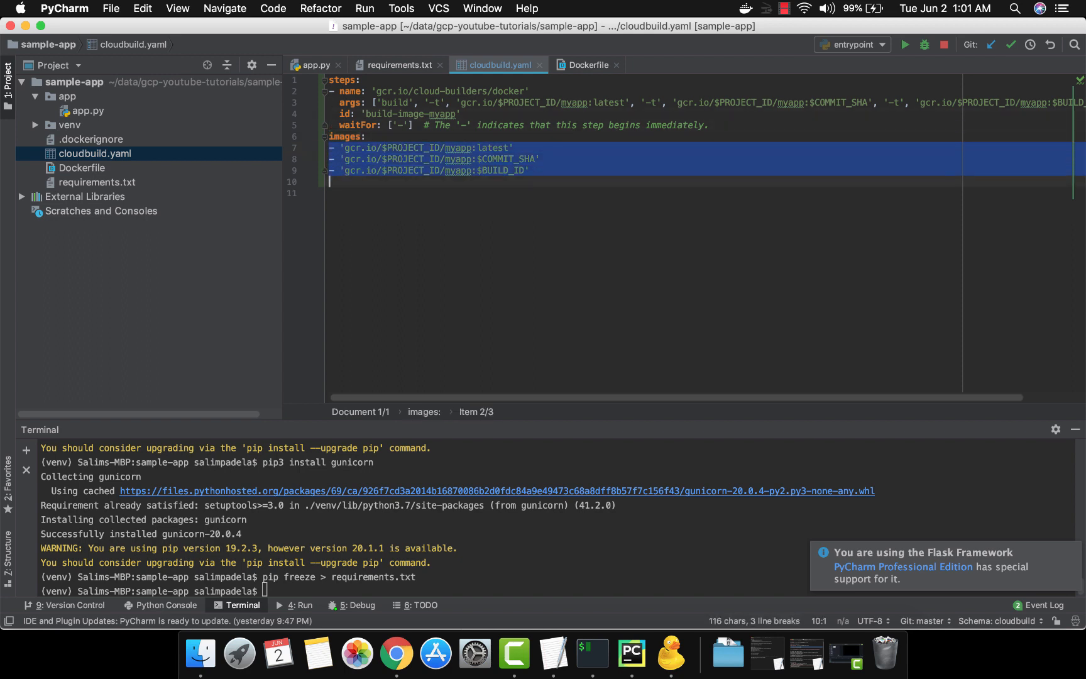
# Remove the trailing blank lines at the end of cloudbuild.yaml
pyautogui.press('Escape')
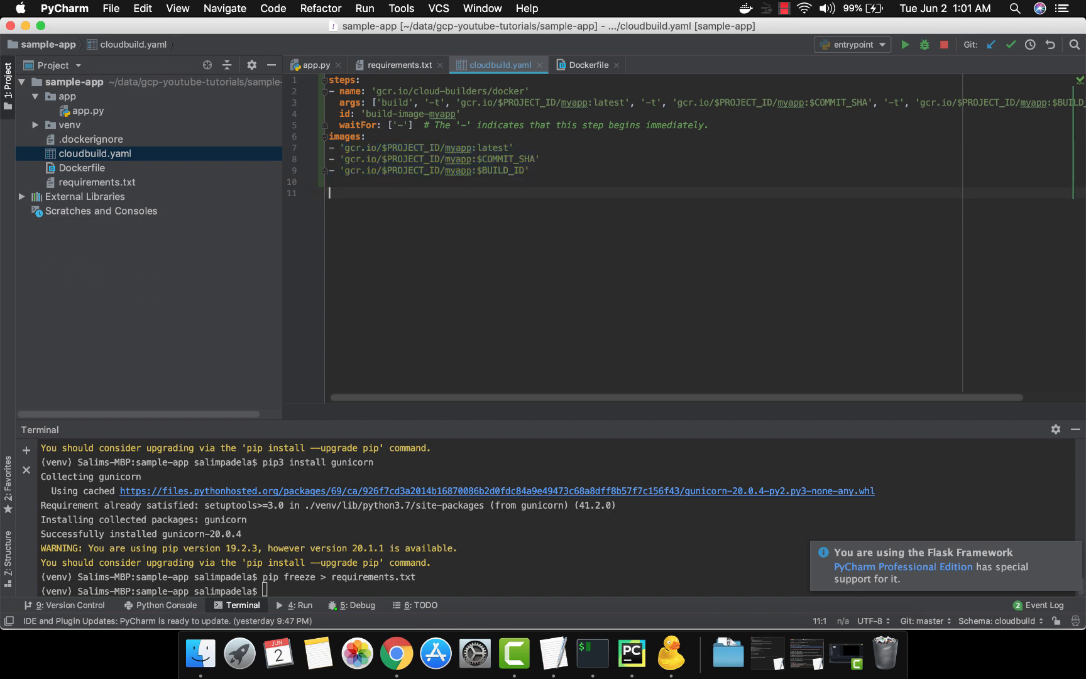
pyautogui.press('BackSpace')
pyautogui.press('BackSpace')
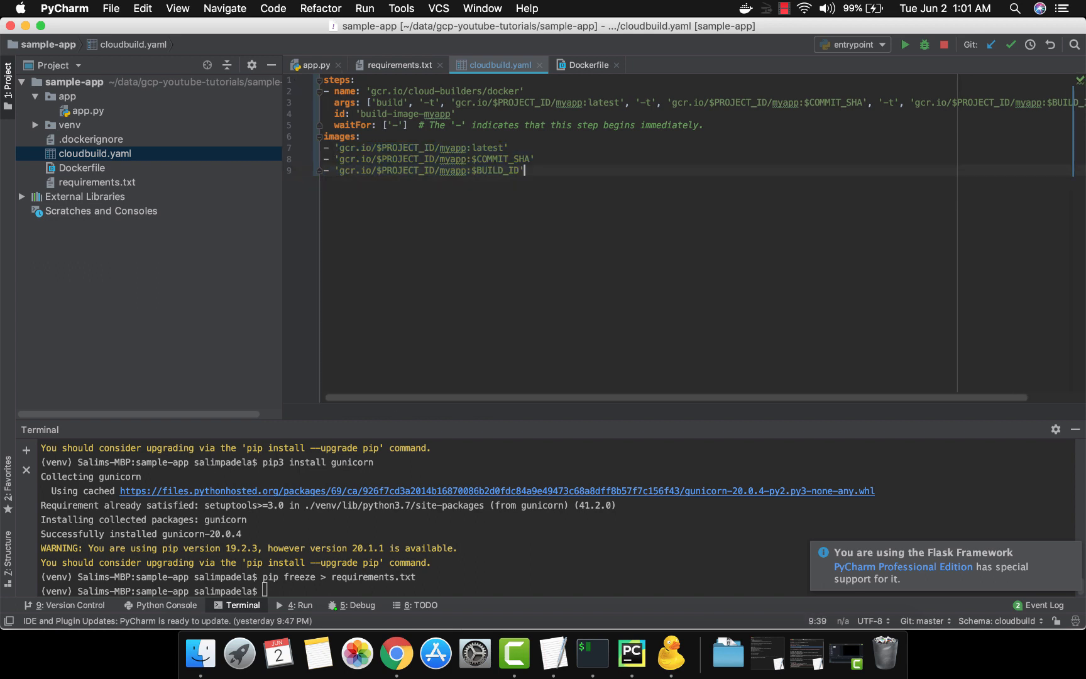
pyautogui.press('super+Left')
pyautogui.press('Up')
pyautogui.press('Up')
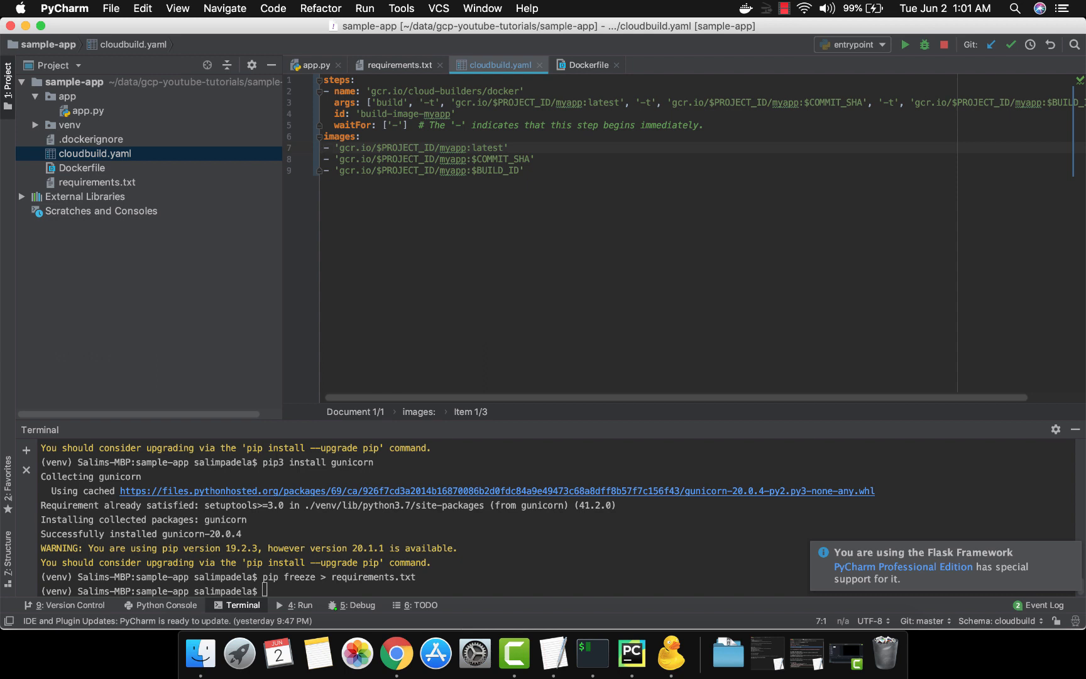
# Switch to the browser and go back to the Cloud Build history
pyautogui.press('super+Tab')
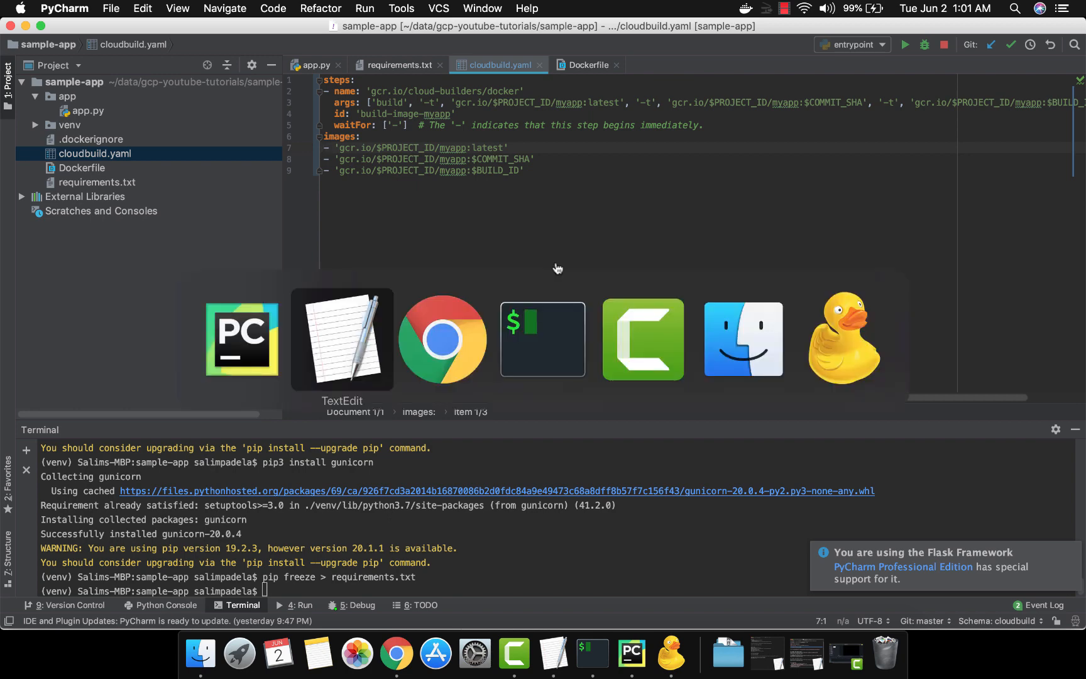
pyautogui.press('super+Tab')
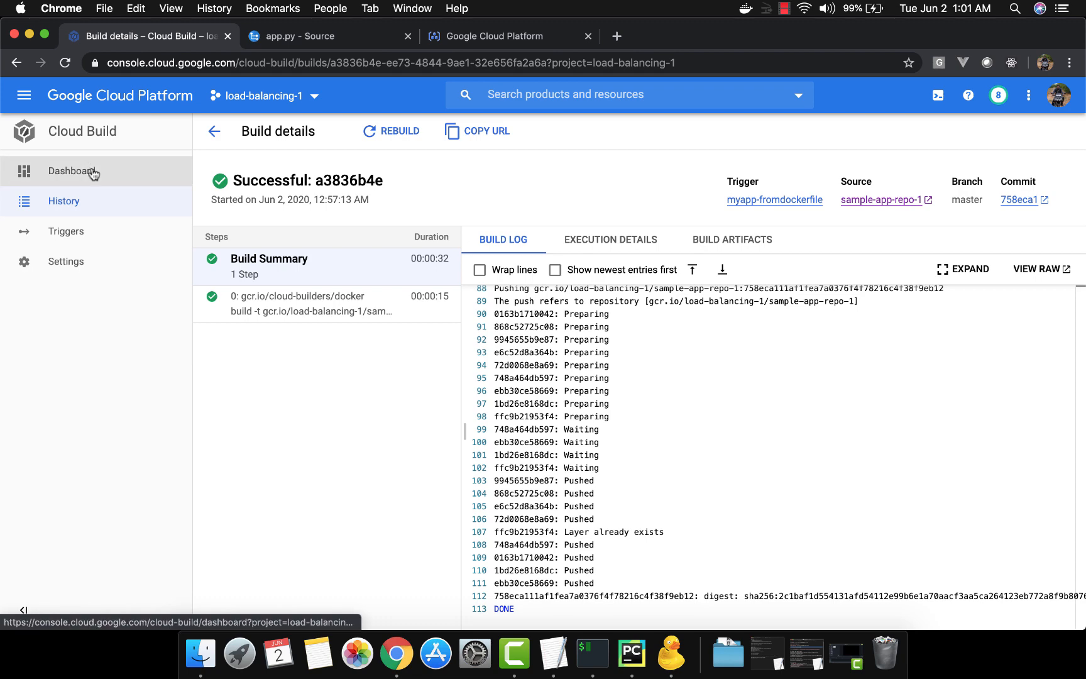
pyautogui.click(213, 132)
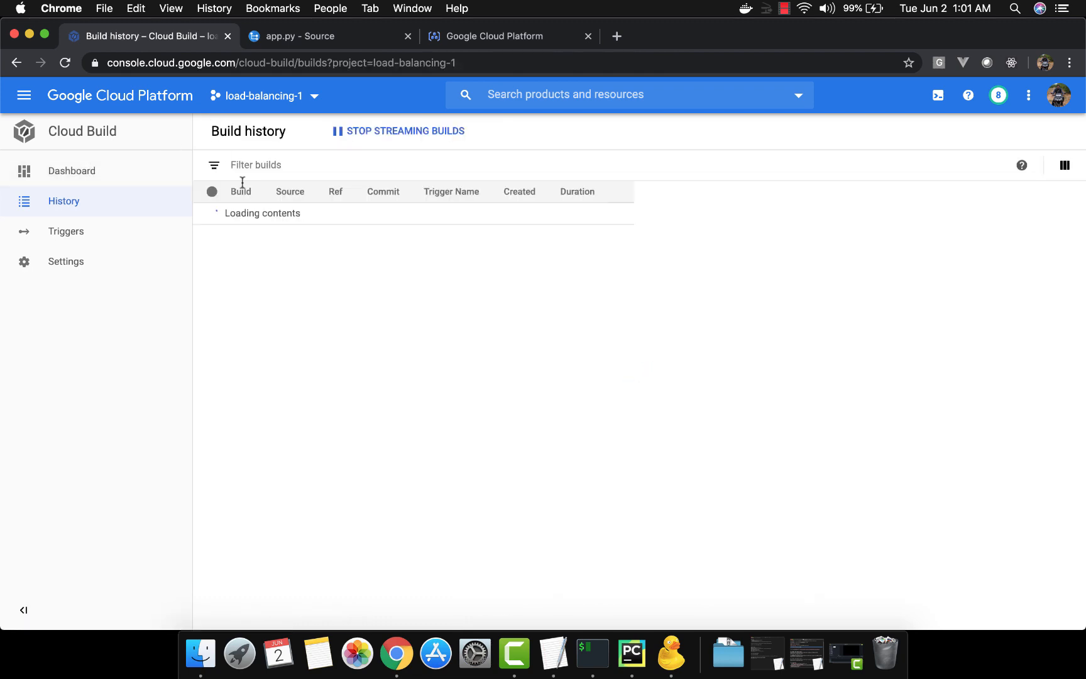
# Disable and then delete the myapp-fromdockerfile trigger on sample-app-repo-1
pyautogui.click(98, 237)
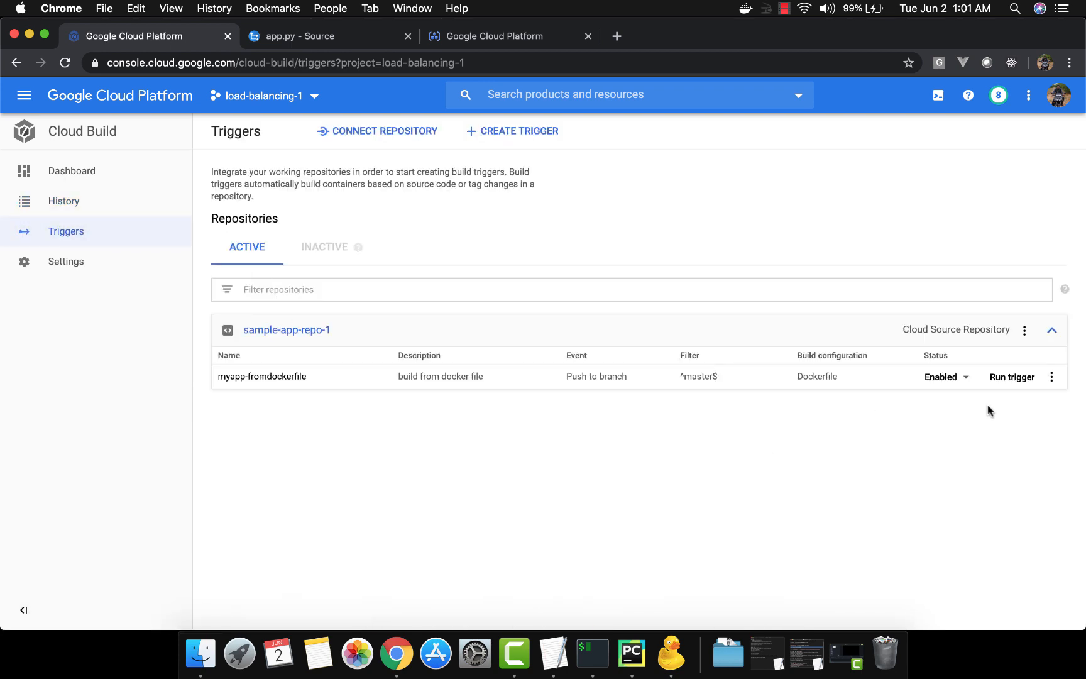
pyautogui.click(947, 379)
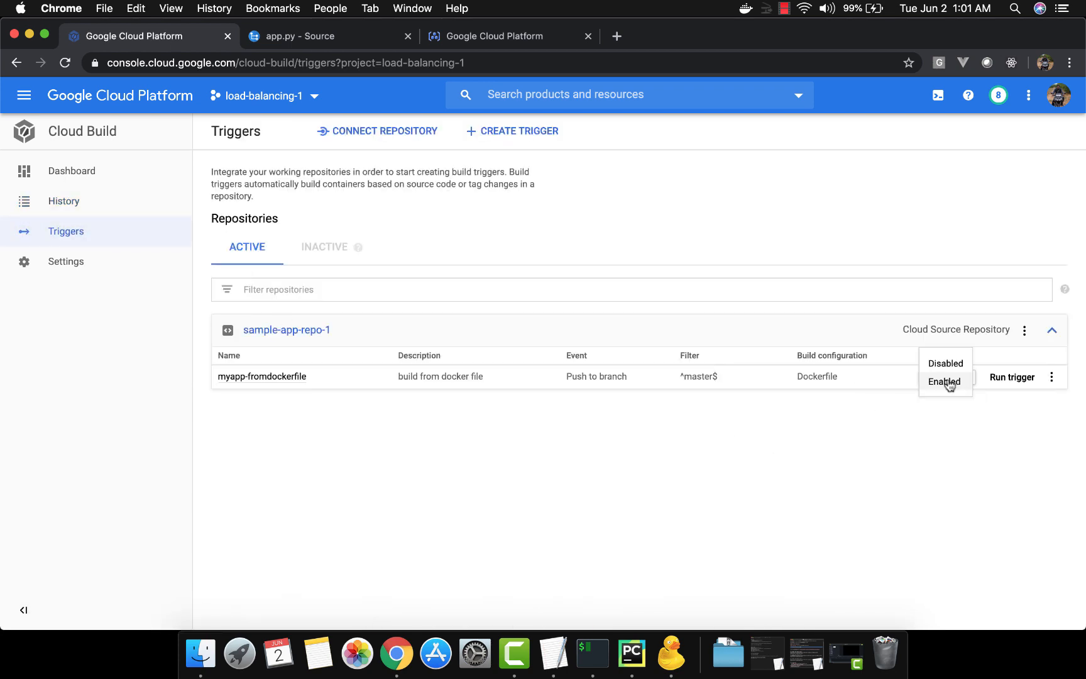
pyautogui.click(947, 365)
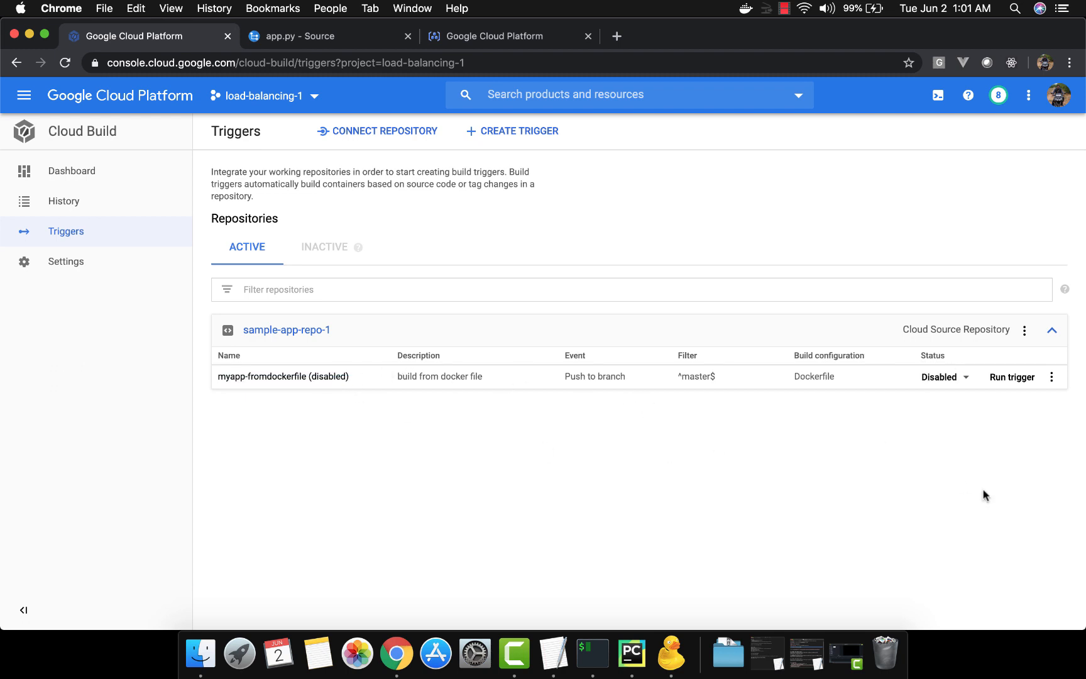
pyautogui.click(1053, 379)
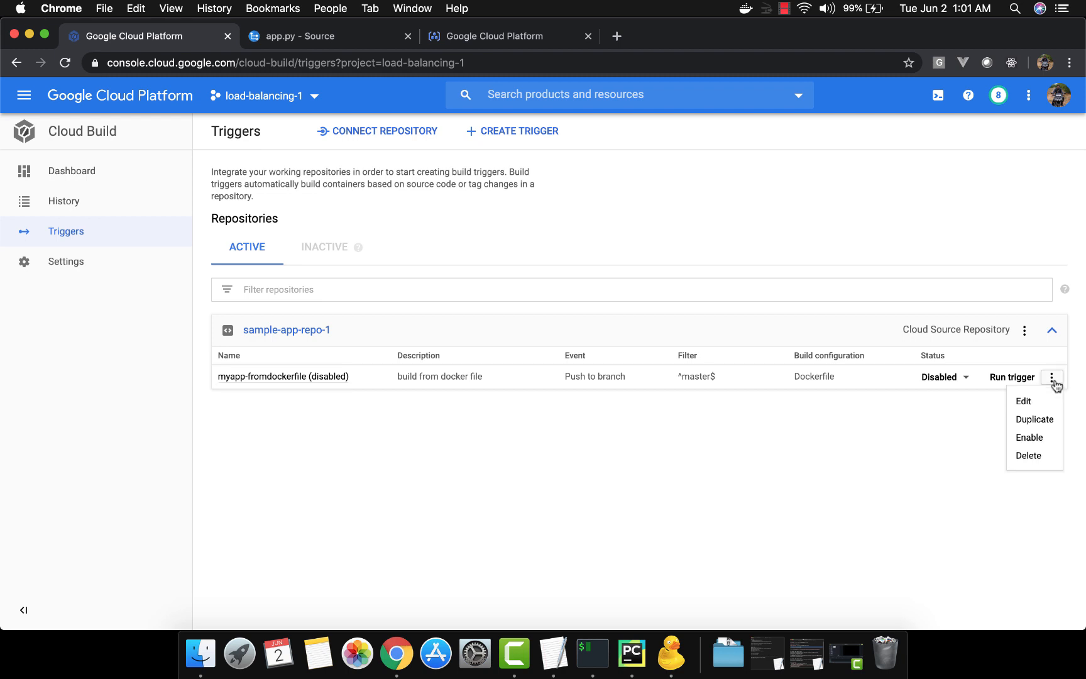
pyautogui.click(1038, 454)
pyautogui.click(709, 404)
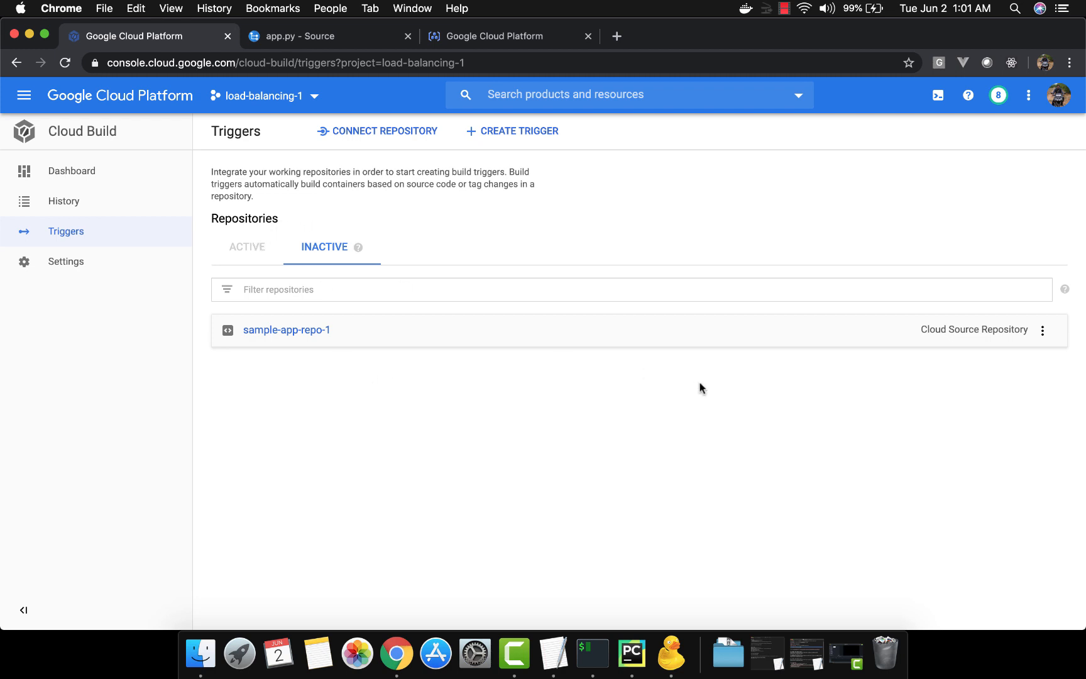
# Start a new trigger named build-from-cloudbuildyaml with the description "build from cloudbuild yaml file"
pyautogui.click(1044, 331)
pyautogui.click(774, 464)
pyautogui.click(528, 137)
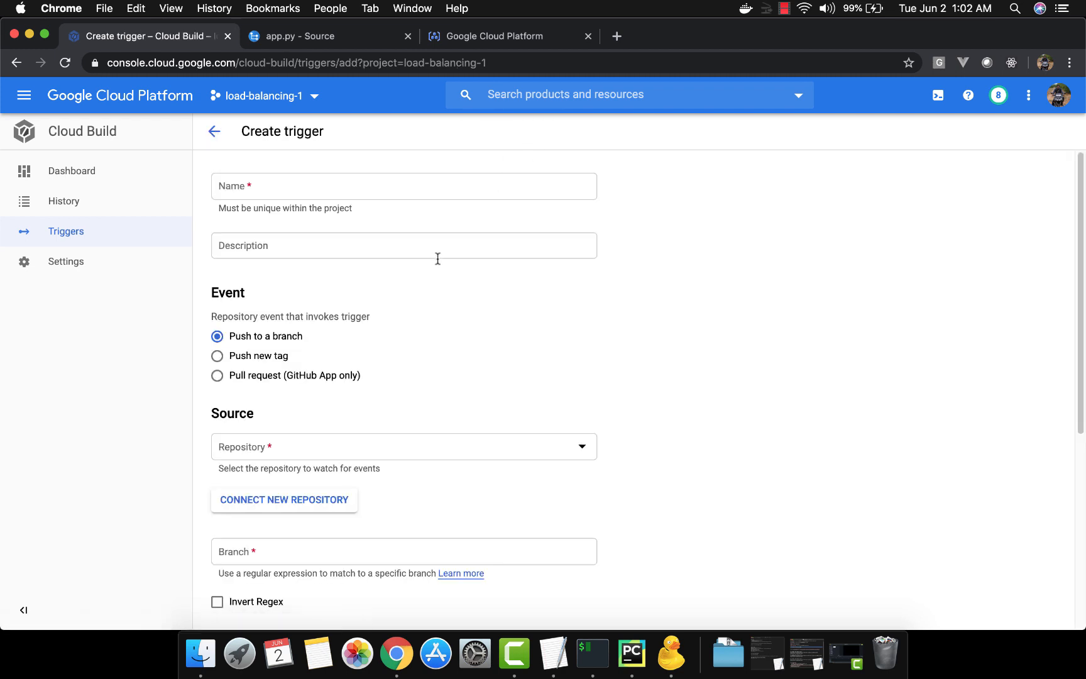
pyautogui.click(422, 185)
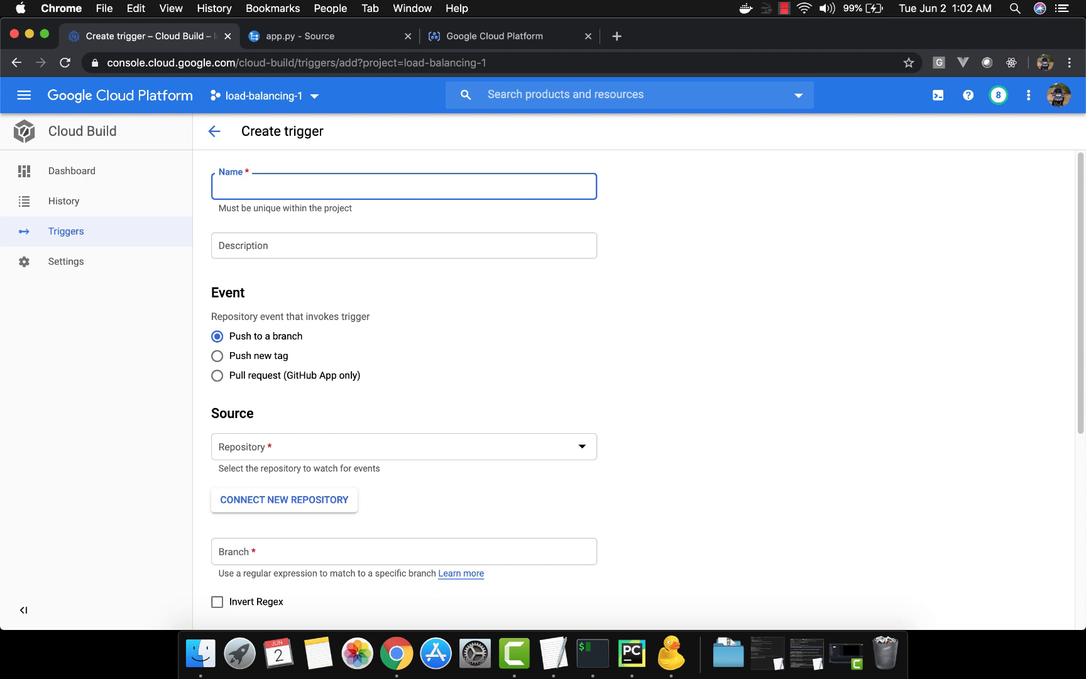
pyautogui.write('build-from-cloud')
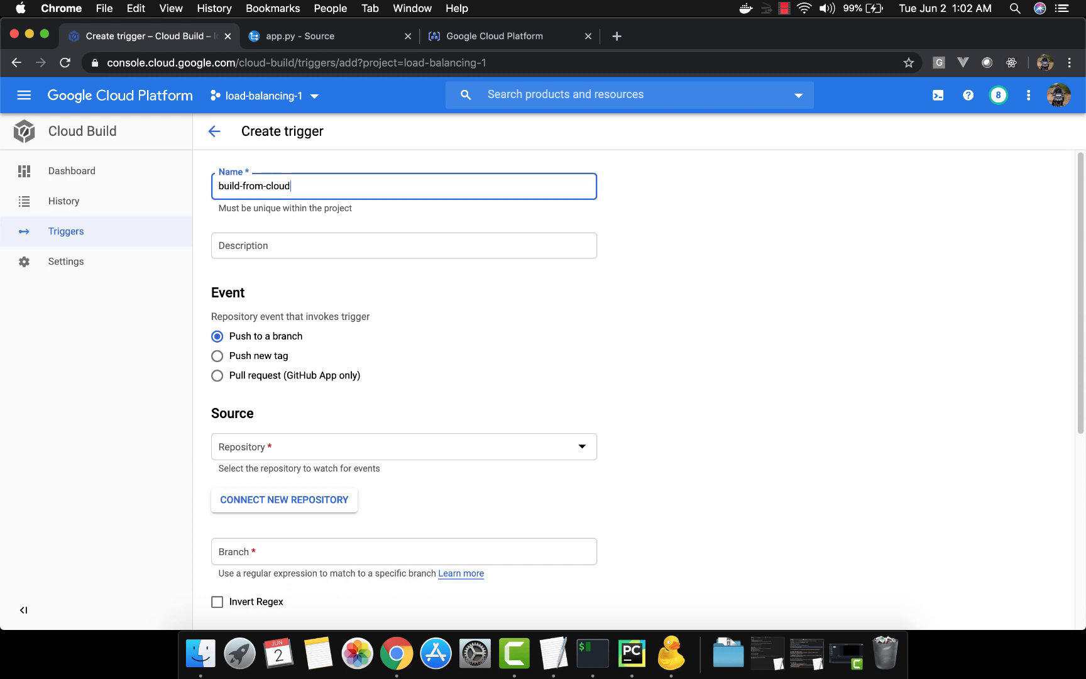
pyautogui.write('buildyaml')
pyautogui.press('Tab')
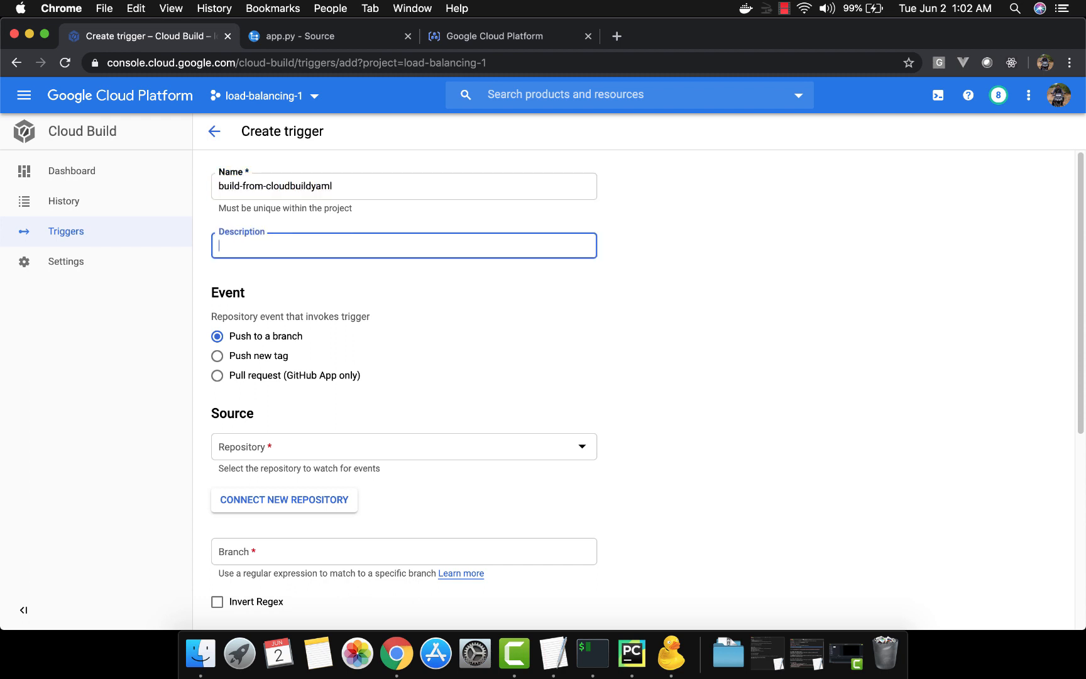
pyautogui.write('build from cloudbuild yaml file')
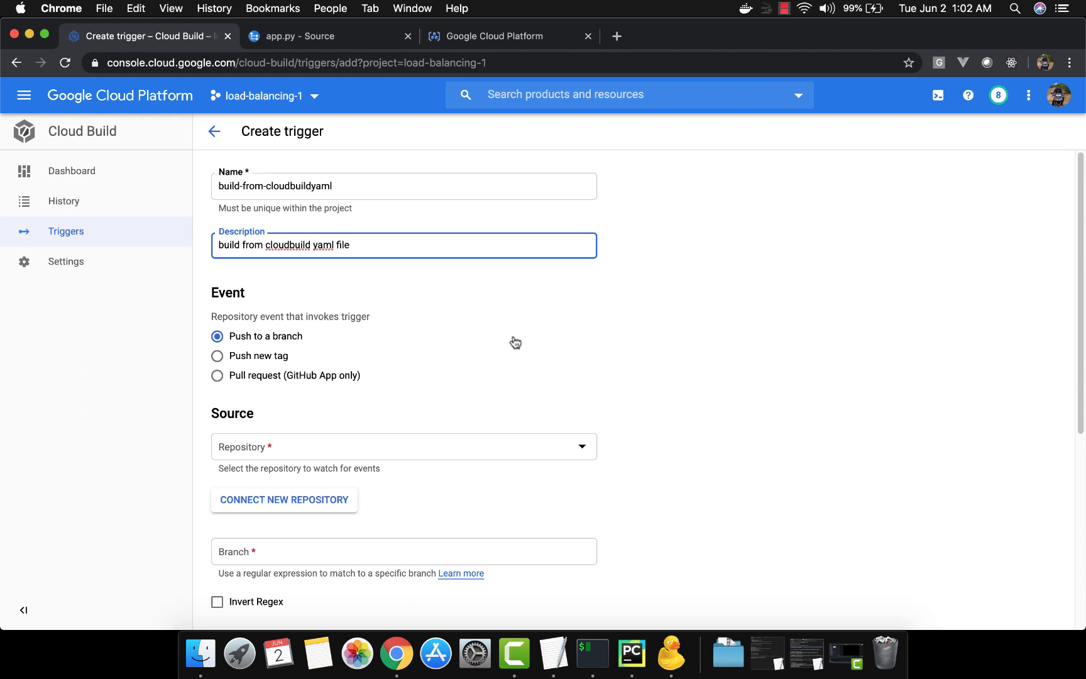
# Set the trigger's repository to sample-app-repo-1 and its branch to ^master$
pyautogui.scroll(-3, 513, 341)
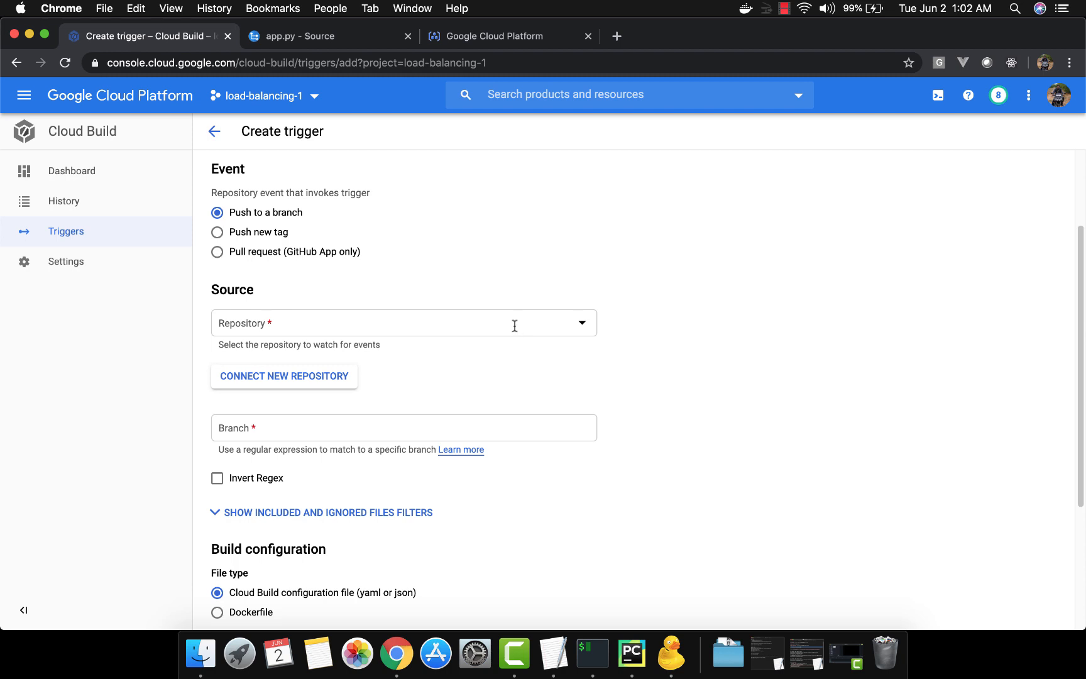
pyautogui.click(515, 325)
pyautogui.click(478, 376)
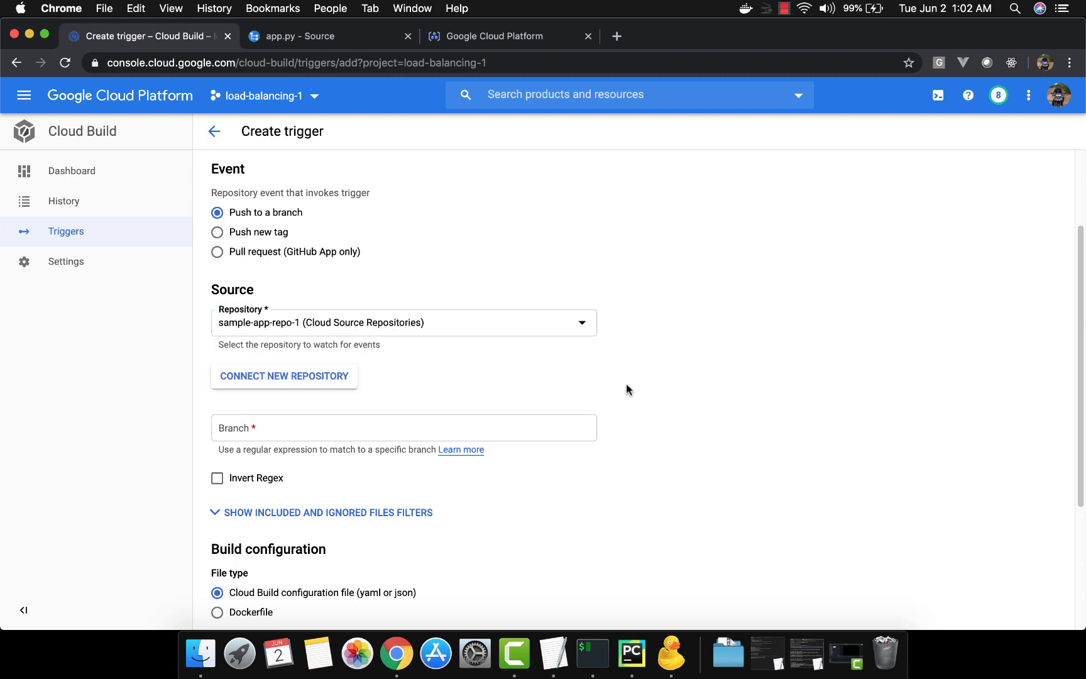
pyautogui.scroll(-2, 626, 388)
pyautogui.click(579, 322)
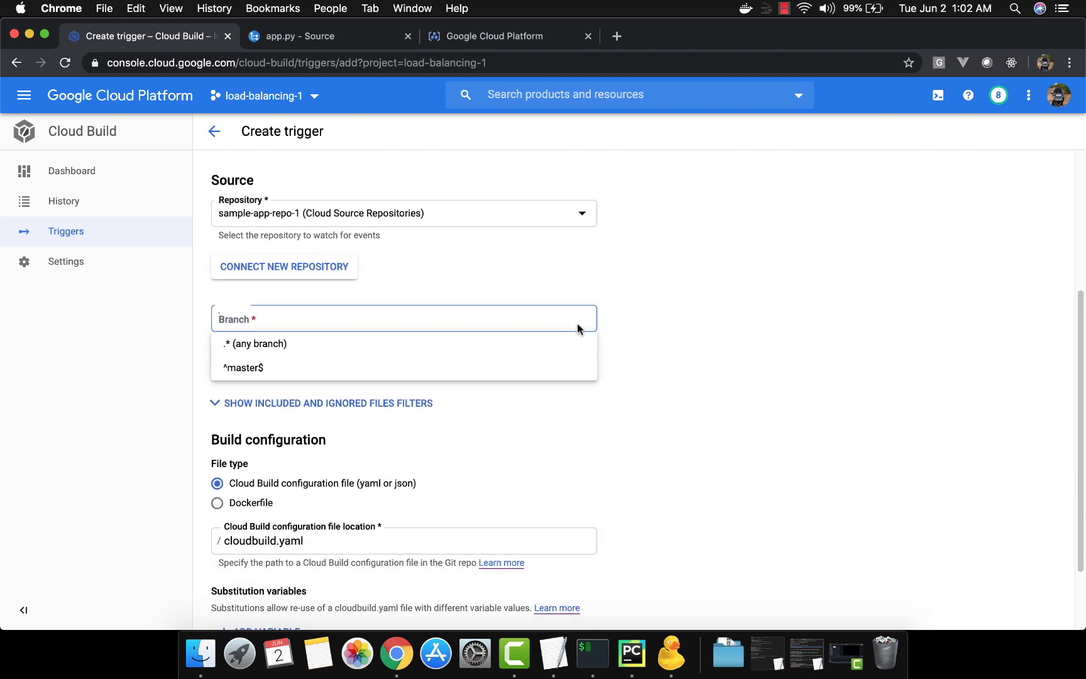
pyautogui.click(522, 363)
pyautogui.scroll(-2, 582, 424)
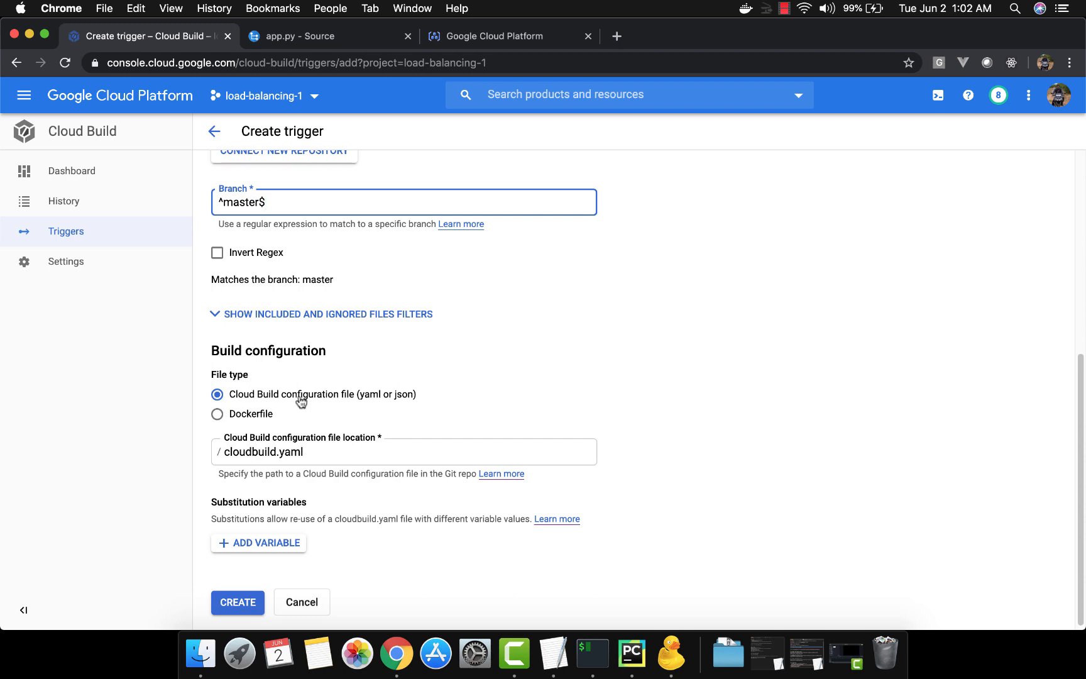
pyautogui.click(225, 452)
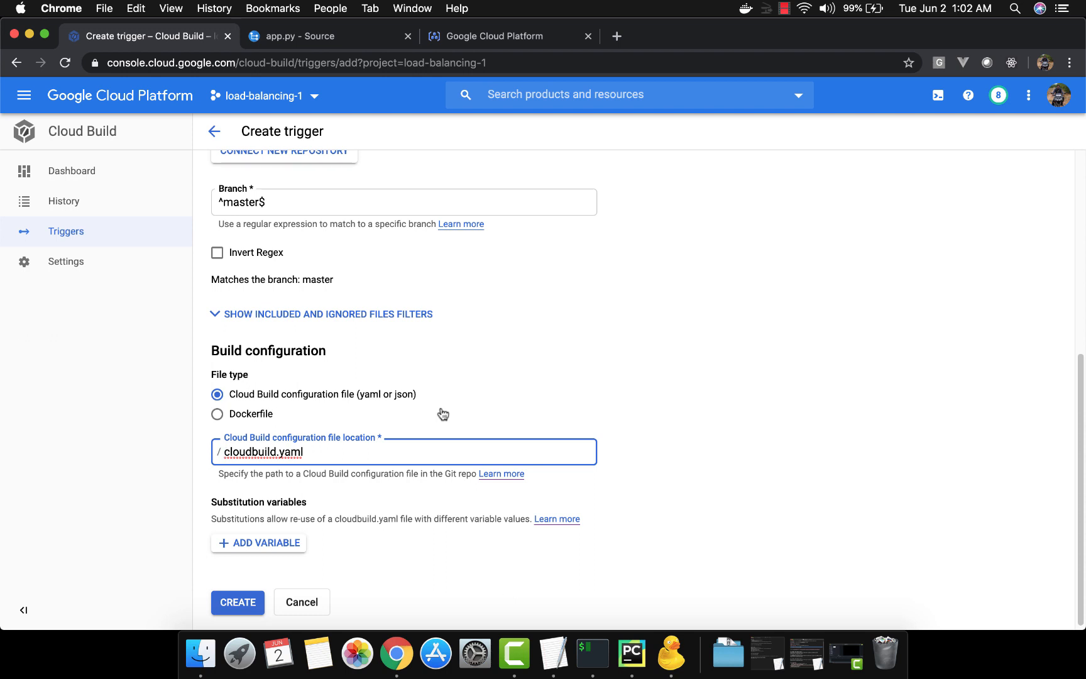
pyautogui.write('mydire')
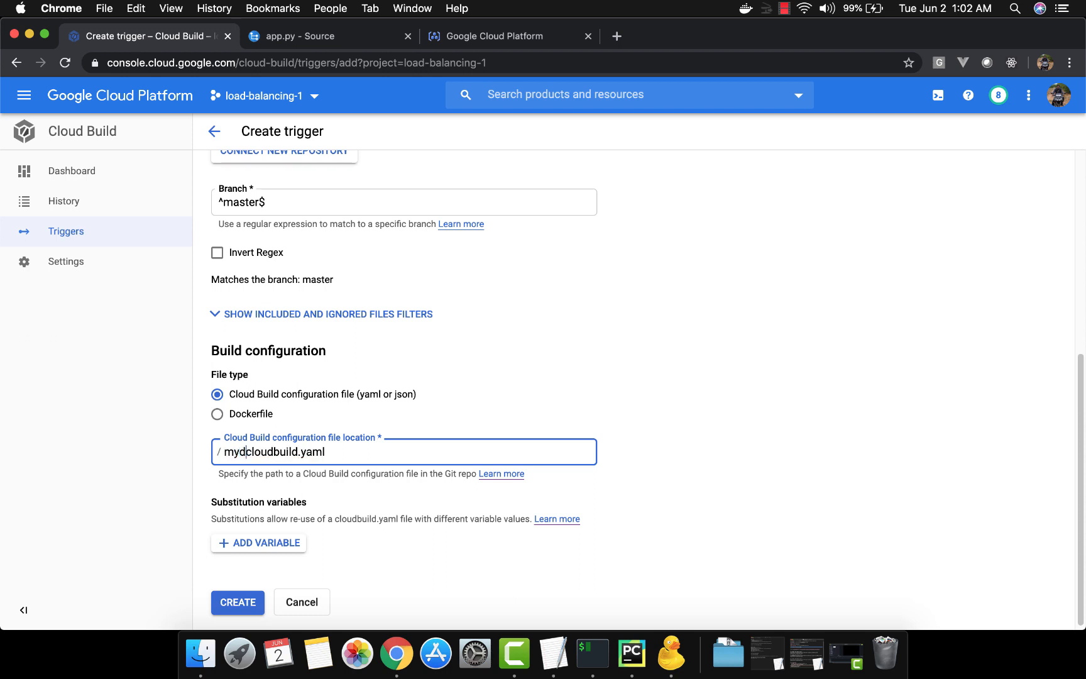
pyautogui.write('/')
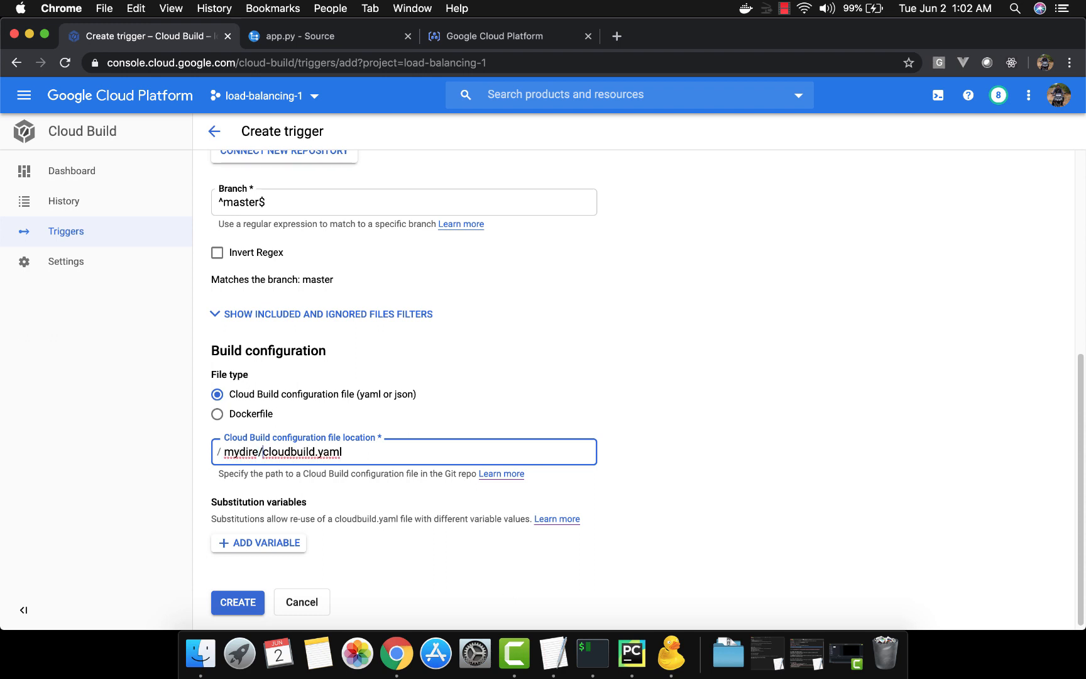
pyautogui.hotkey('shift', 'Left')
pyautogui.hotkey('shift', 'Left')
pyautogui.hotkey('shift', 'Left')
pyautogui.hotkey('shift', 'Left')
pyautogui.hotkey('shift', 'Left')
pyautogui.hotkey('shift', 'Left')
pyautogui.press('BackSpace')
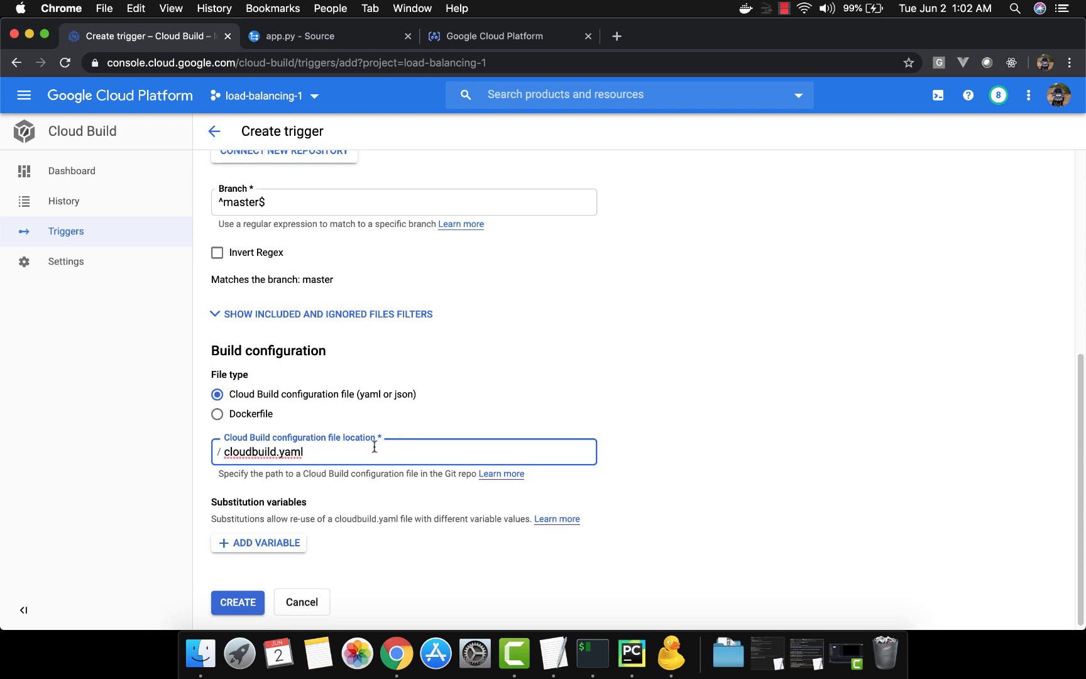
# Create the trigger using the cloudbuild.yaml configuration file and dismiss the confirmation notice
pyautogui.scroll(-1, 374, 447)
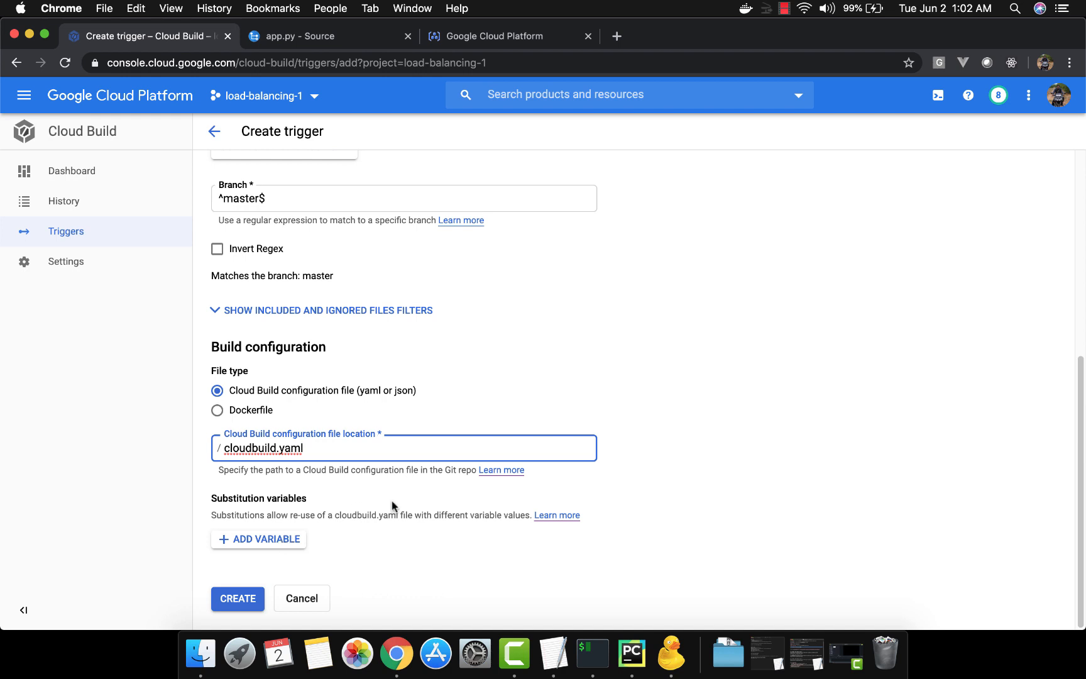
pyautogui.click(245, 601)
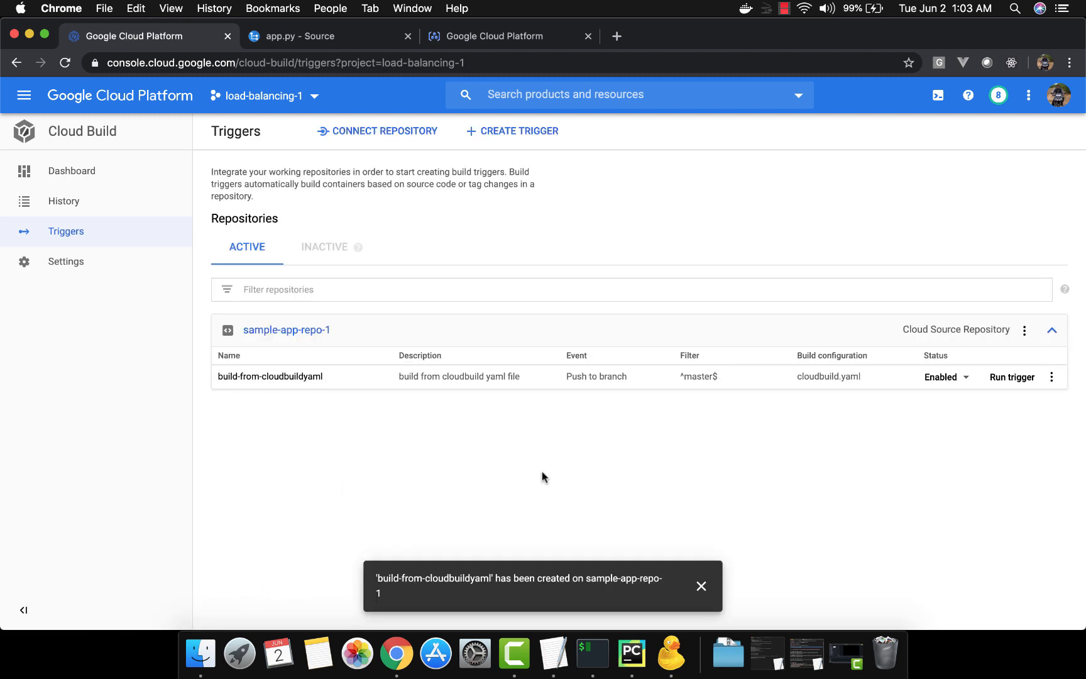
pyautogui.click(701, 586)
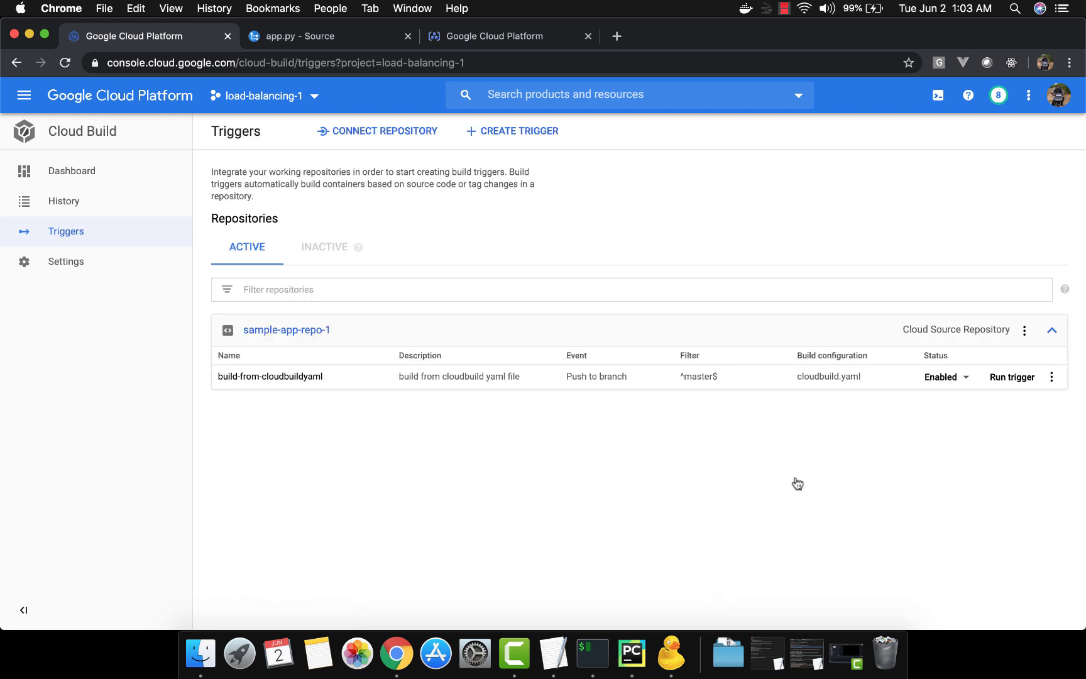
# Switch to the terminal, clear the screen and check the repository's git status
pyautogui.press('super+Tab')
pyautogui.press('super+Tab')
pyautogui.press('super+Tab')
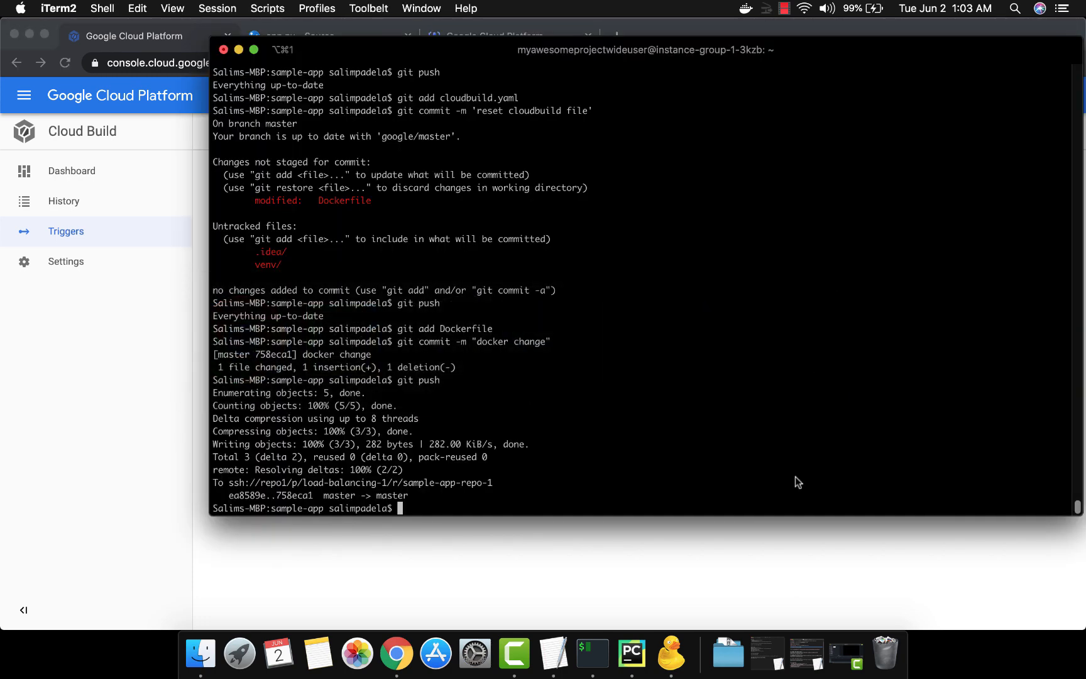
pyautogui.write('clear')
pyautogui.press('Return')
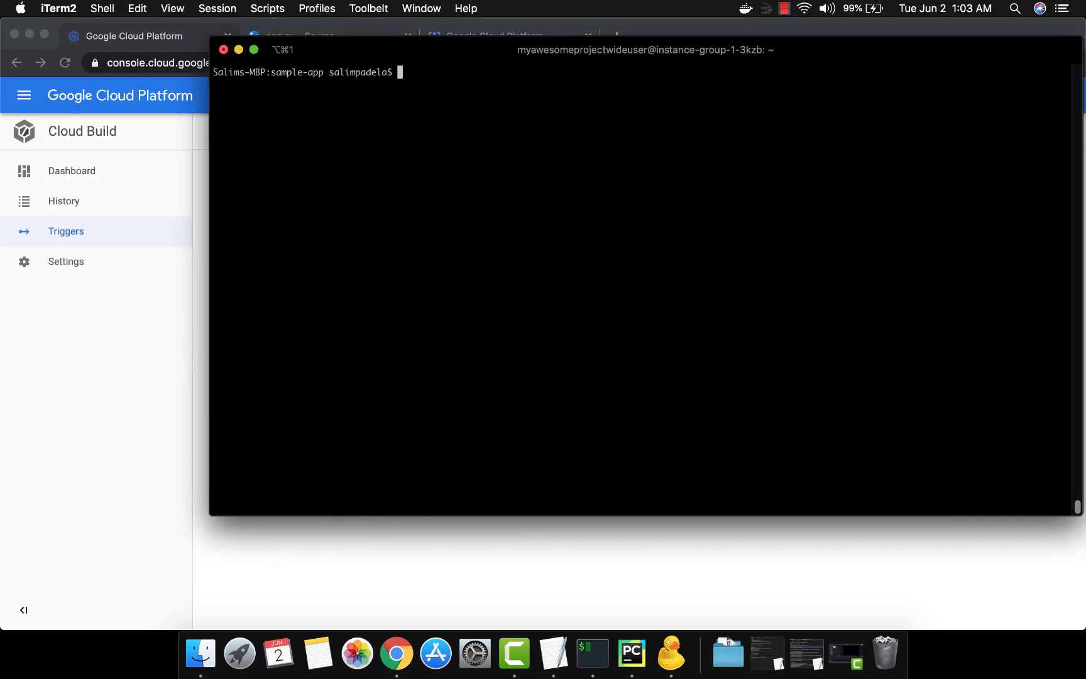
pyautogui.write('git status')
pyautogui.press('Return')
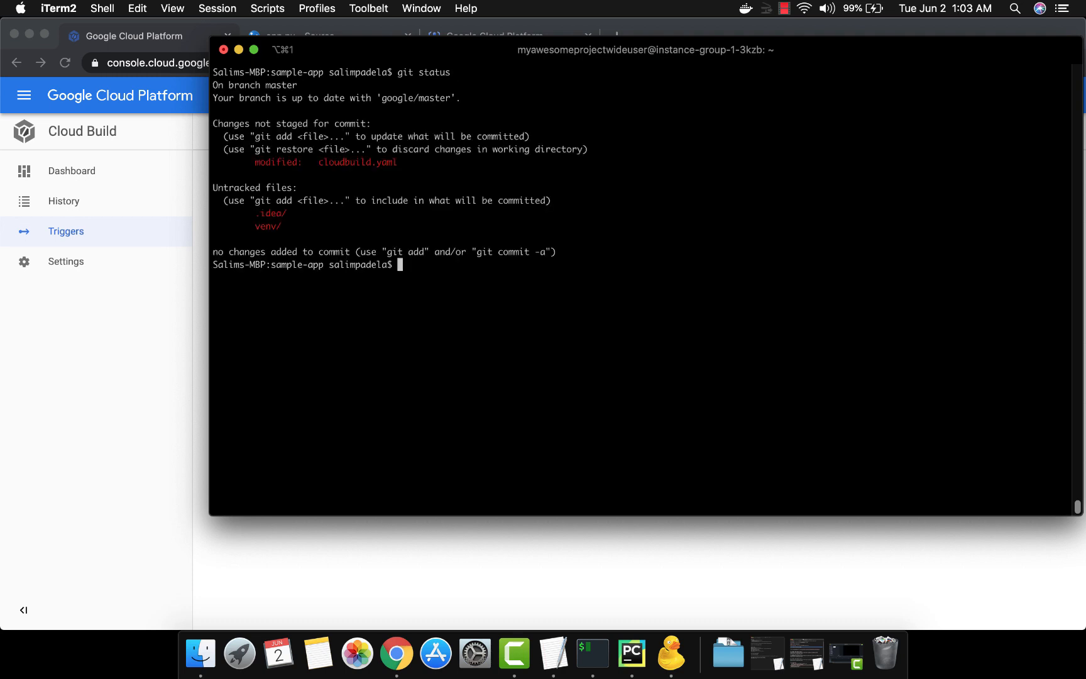
# Stage cloudbuild.yaml, commit it with the message "initial cloudbuild.yaml file" and push to the remote
pyautogui.write('git add cloudbuild.yaml')
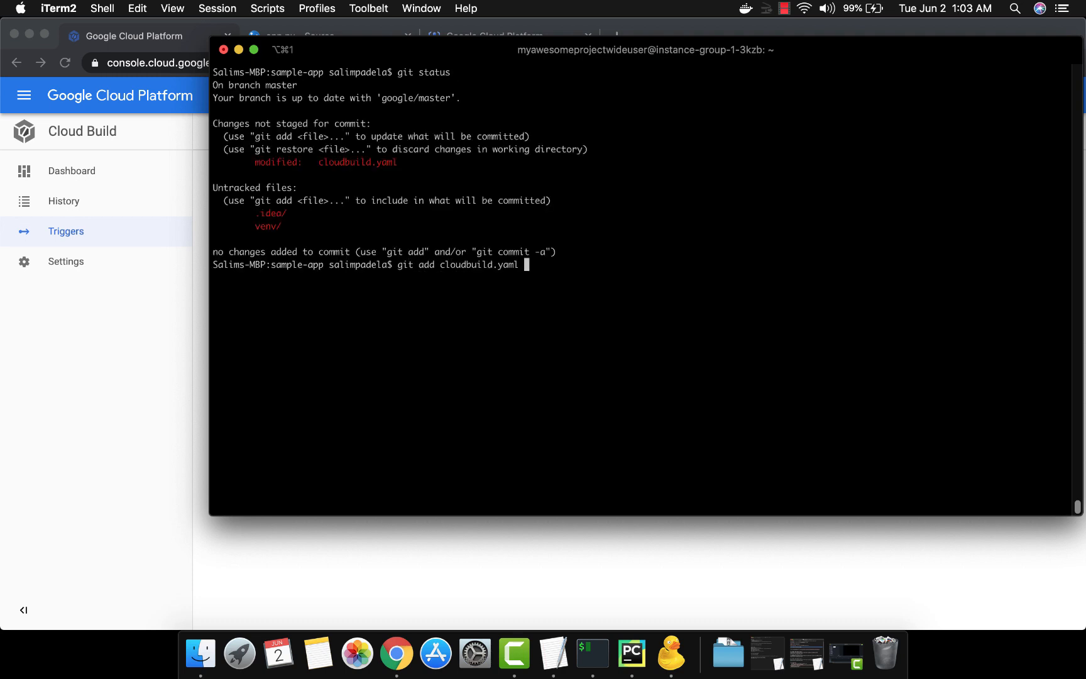
pyautogui.press('Return')
pyautogui.write('git commit ')
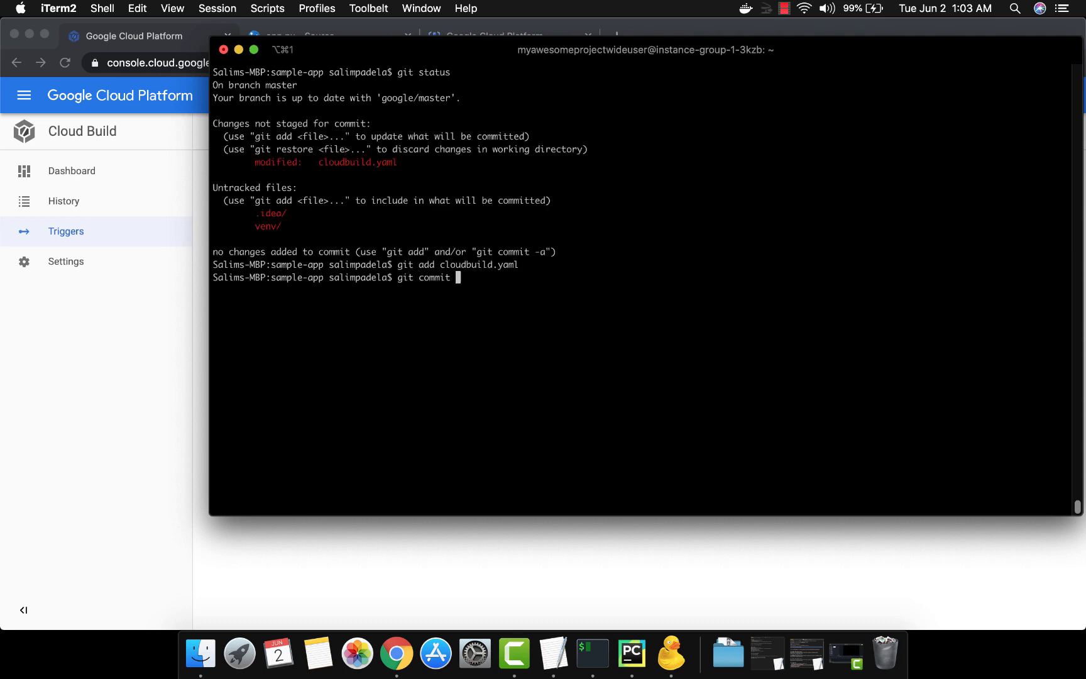
pyautogui.write('-m "initial cloudbuild.yaml file"')
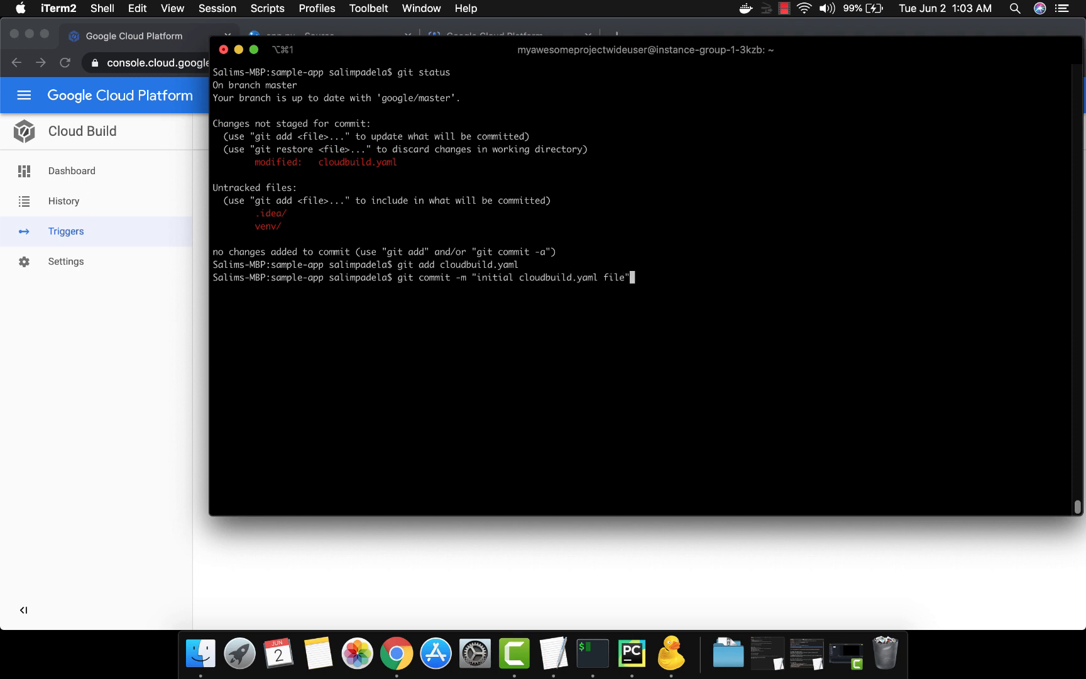
pyautogui.press('Return')
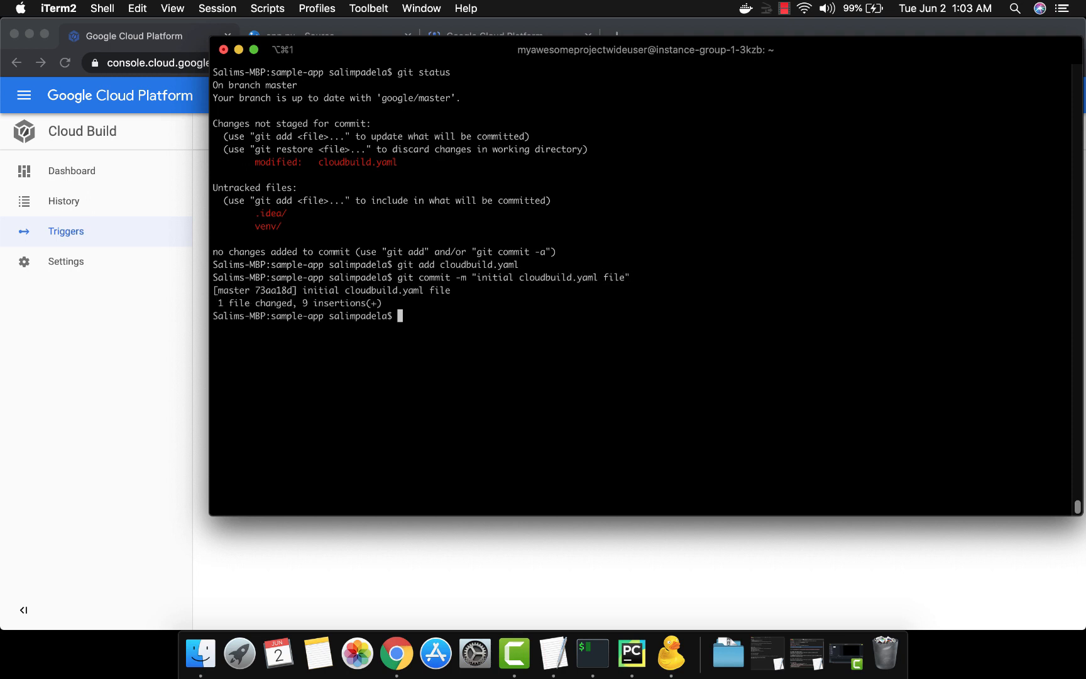
pyautogui.write('git push')
pyautogui.press('Return')
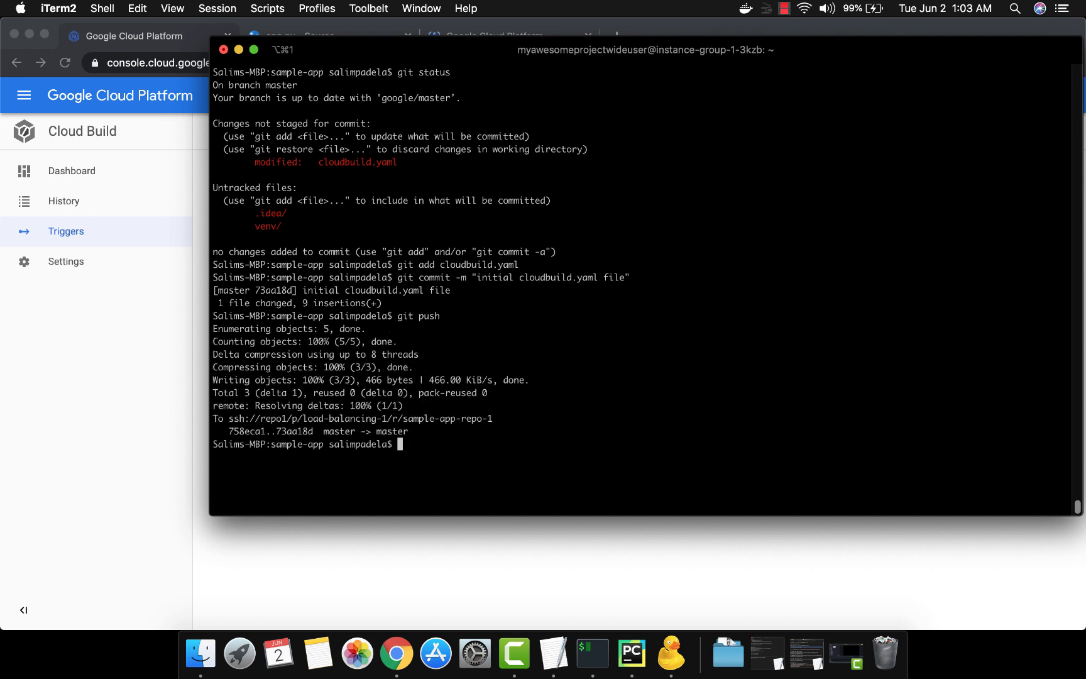
# Open the newest build from the build-from-cloudbuildyaml trigger in the browser and examine its log's push section
pyautogui.press('super+Tab')
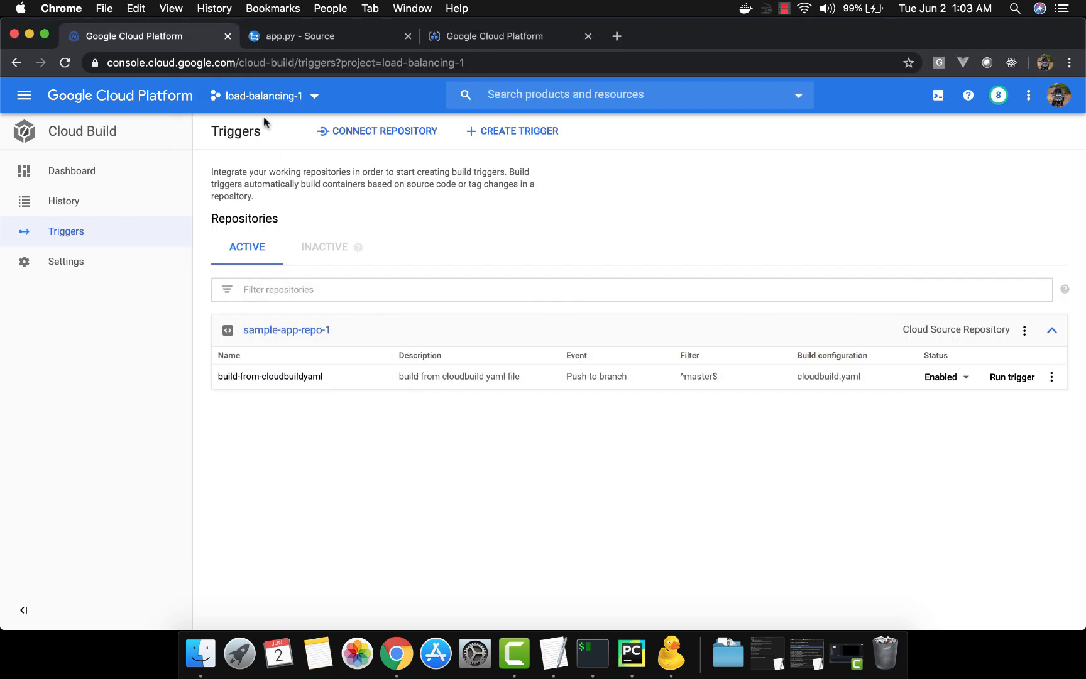
pyautogui.click(90, 211)
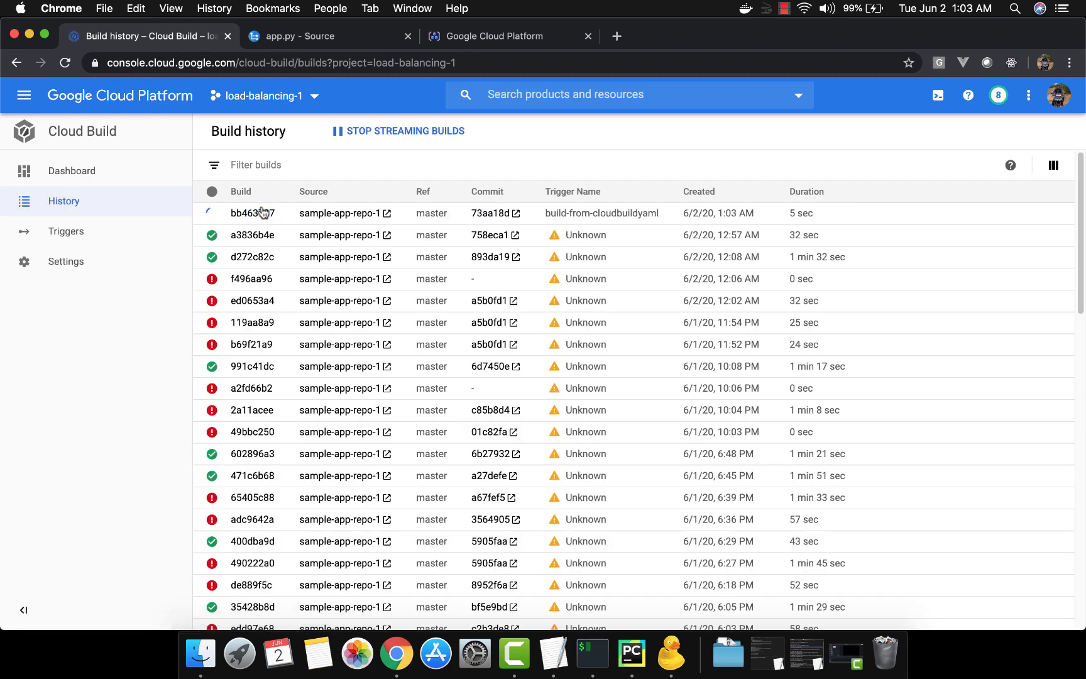
pyautogui.click(253, 214)
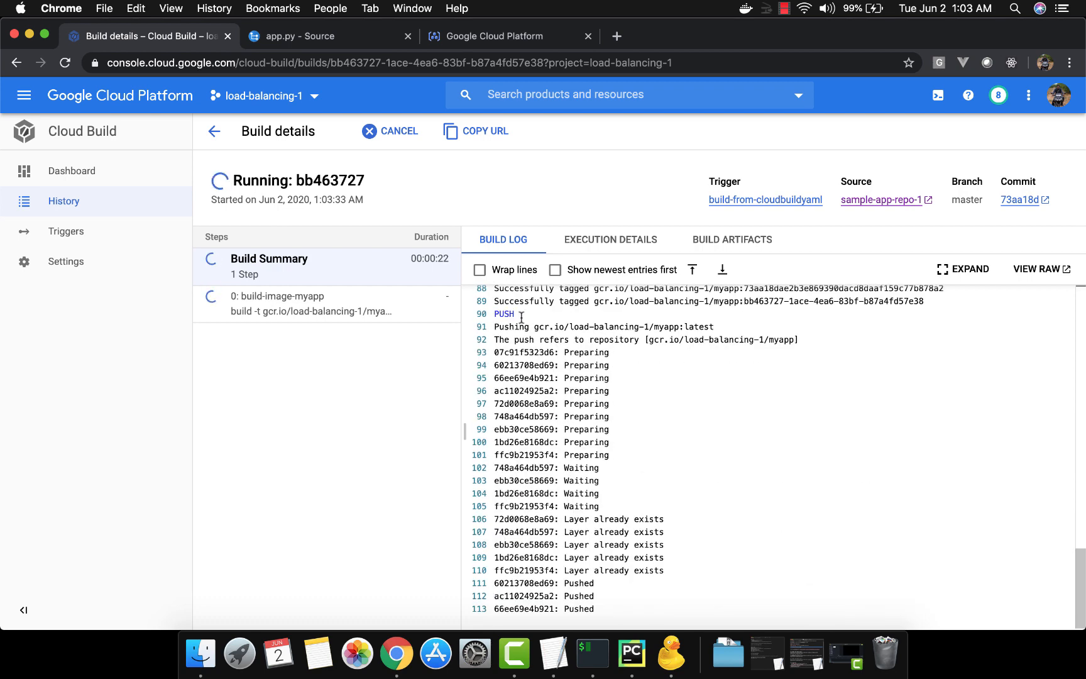
pyautogui.scroll(5, 508, 352)
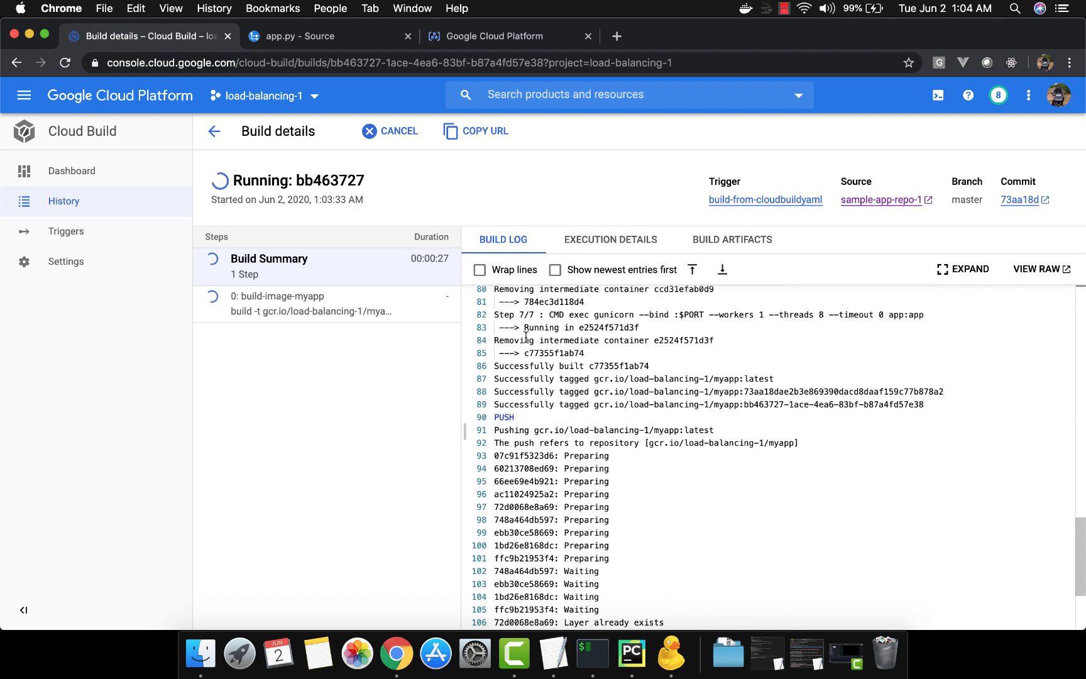
pyautogui.moveTo(501, 416); pyautogui.dragTo(506, 416)
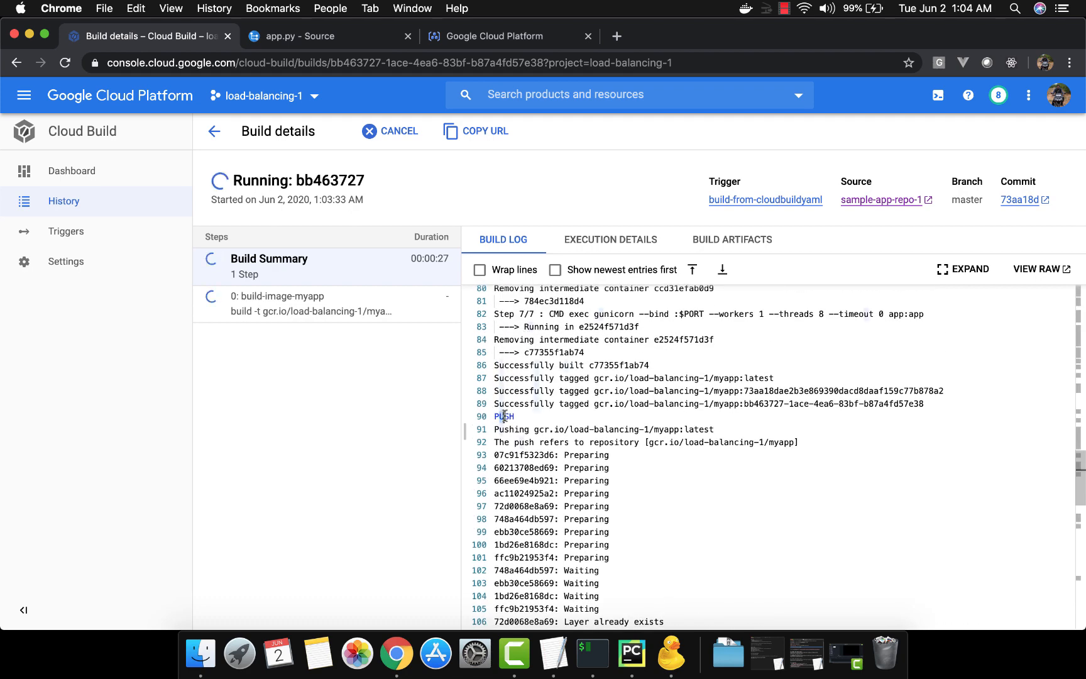
pyautogui.click(538, 403)
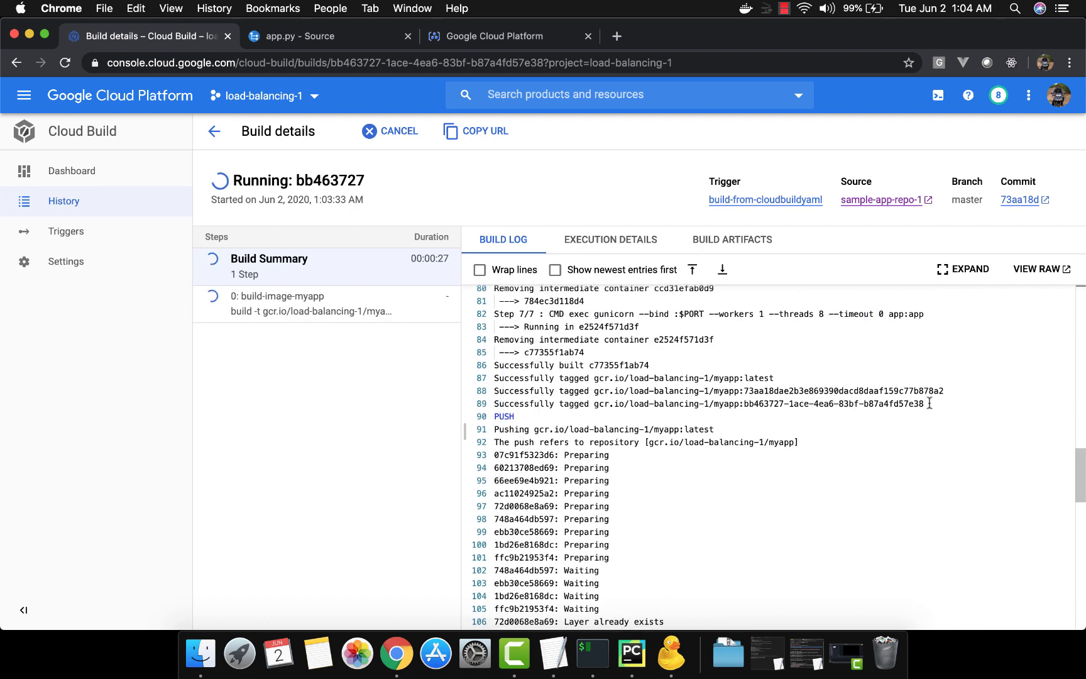
# Examine the image tags and push output in the finished build's log
pyautogui.doubleClick(751, 378)
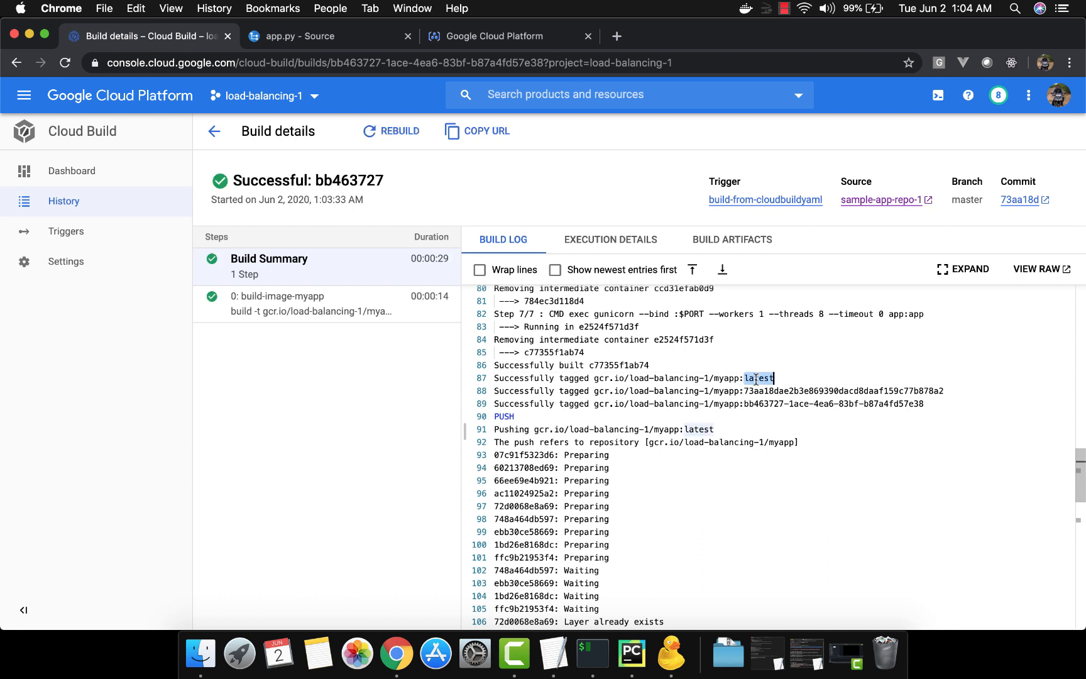
pyautogui.doubleClick(834, 392)
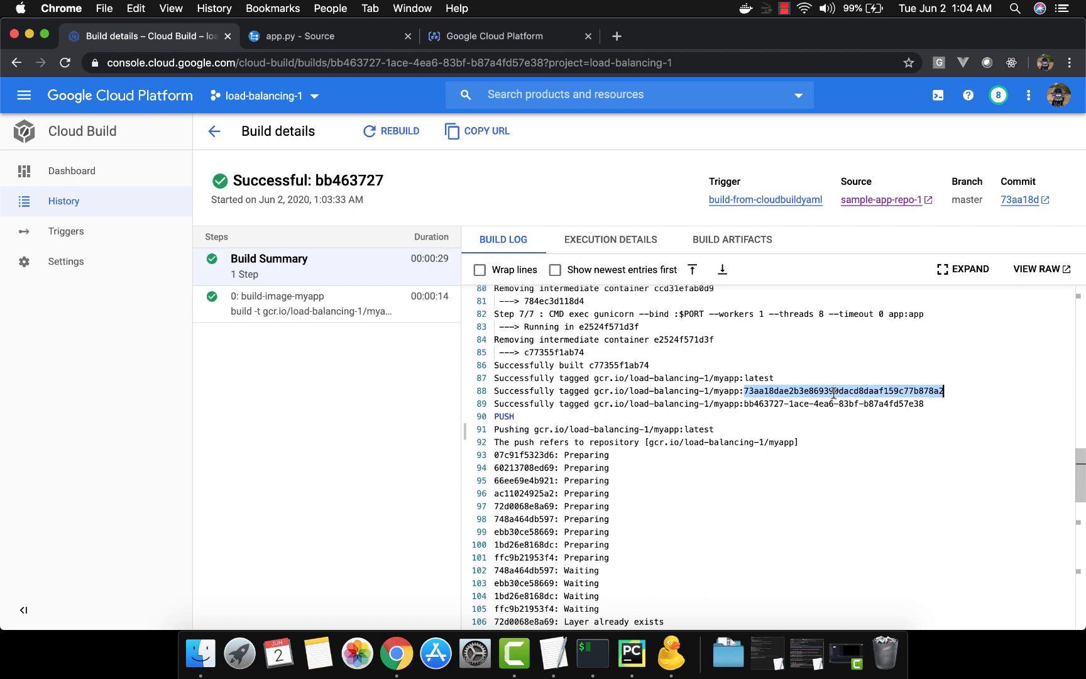
pyautogui.doubleClick(747, 403)
pyautogui.click(744, 420)
pyautogui.scroll(-15, 744, 422)
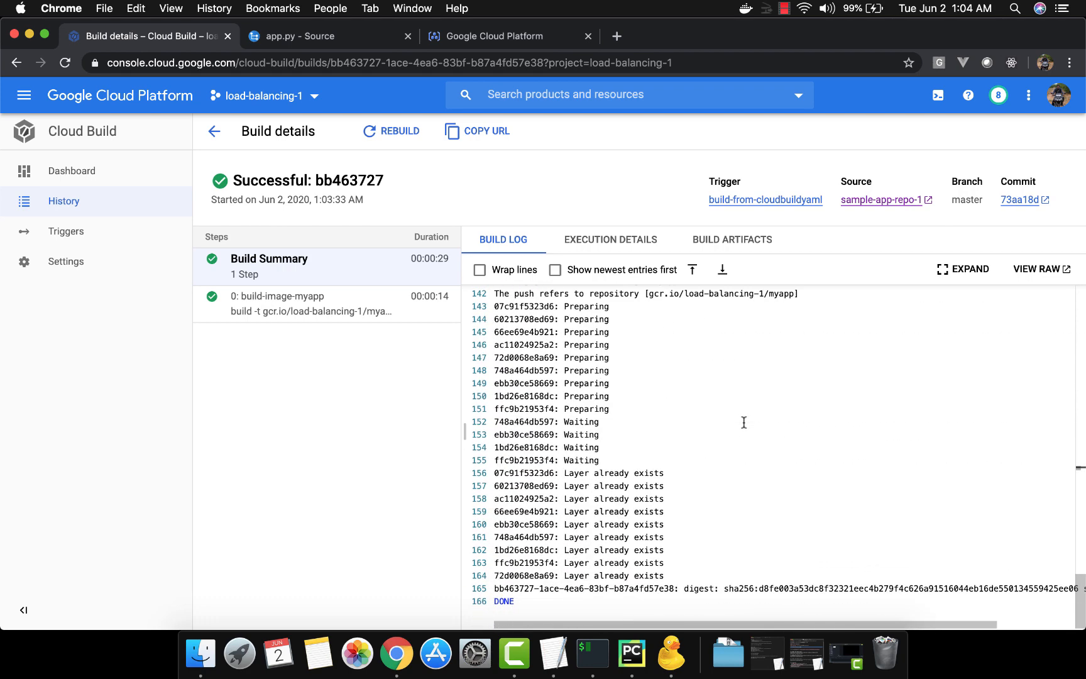
pyautogui.hscroll(-2, 743, 422)
pyautogui.scroll(1, 744, 422)
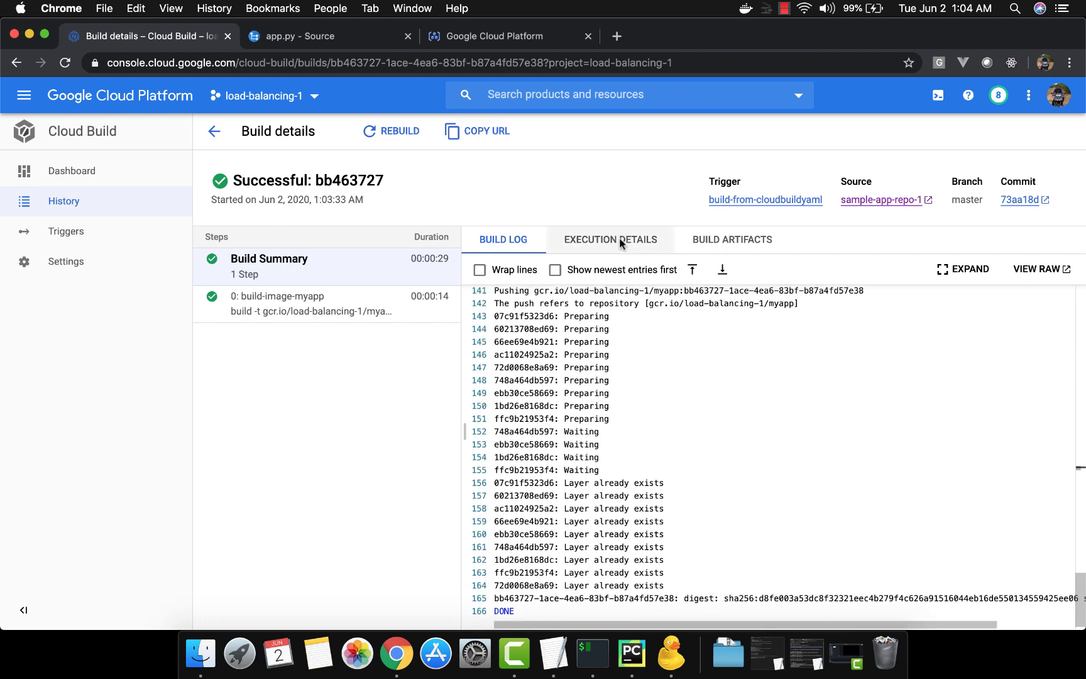
# Switch to the Container Registry tab, refresh, and open the myapp repository to inspect its tagged image
pyautogui.click(516, 38)
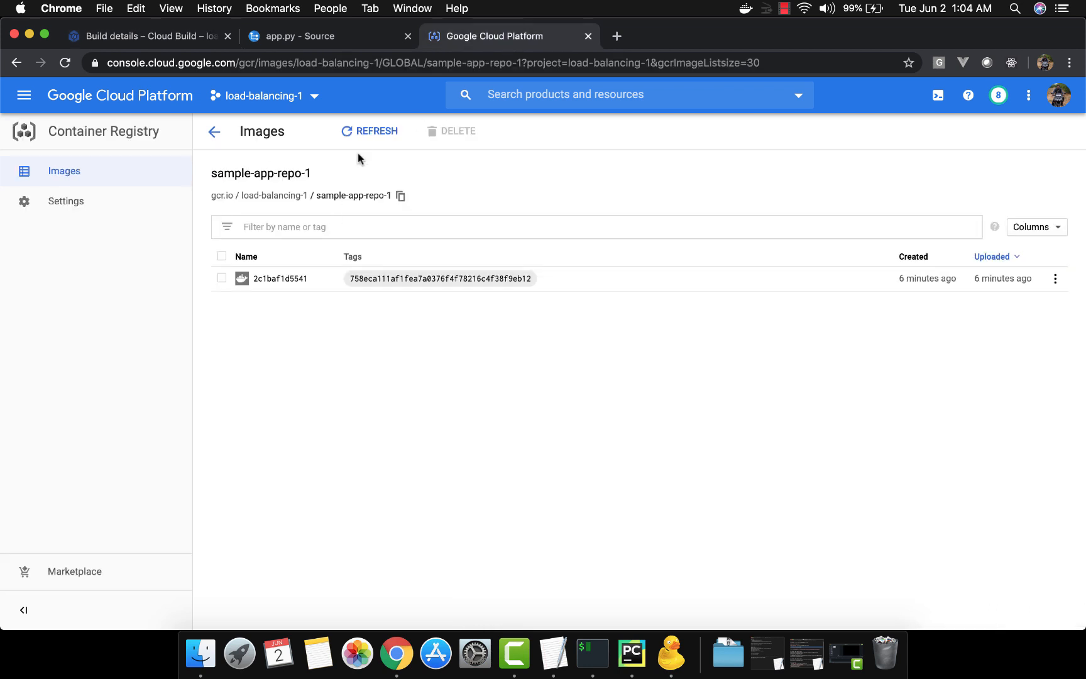
pyautogui.click(366, 134)
pyautogui.click(224, 137)
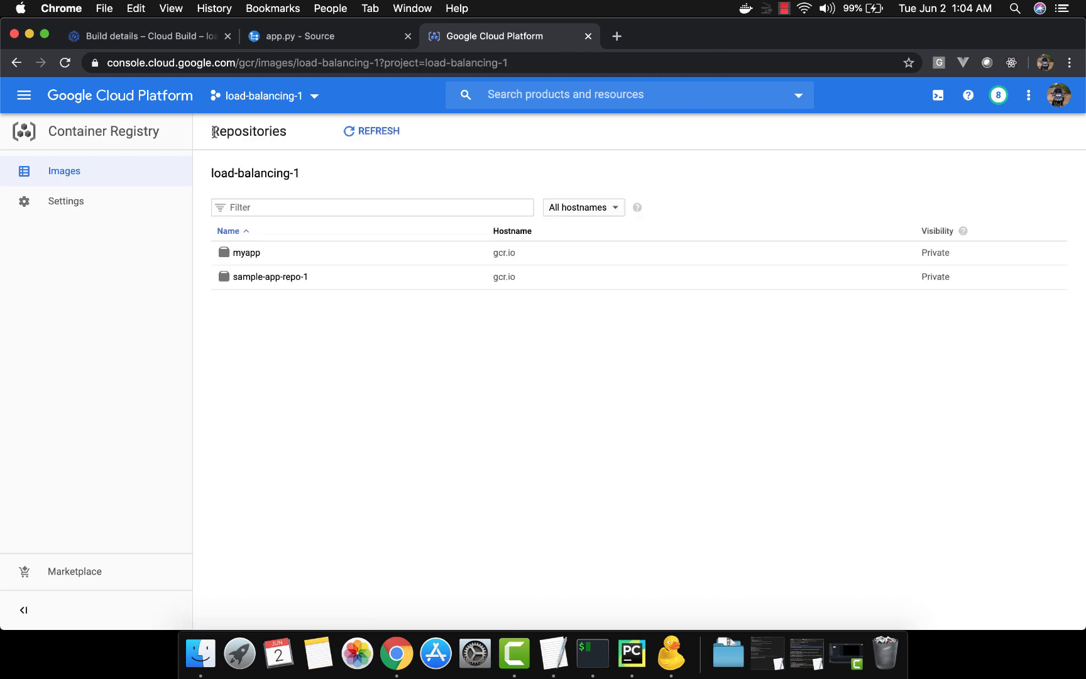
pyautogui.click(246, 252)
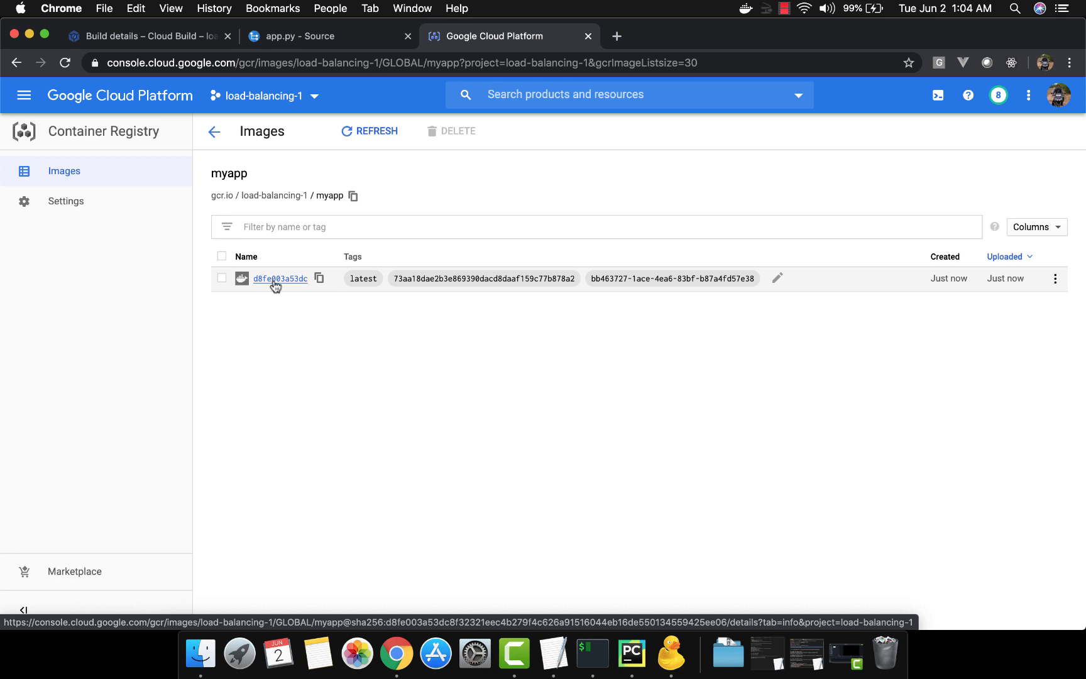
# Copy the push-image-to-container-registry step from the reference file and paste it after the build step in cloudbuild.yaml
pyautogui.press('super+Tab')
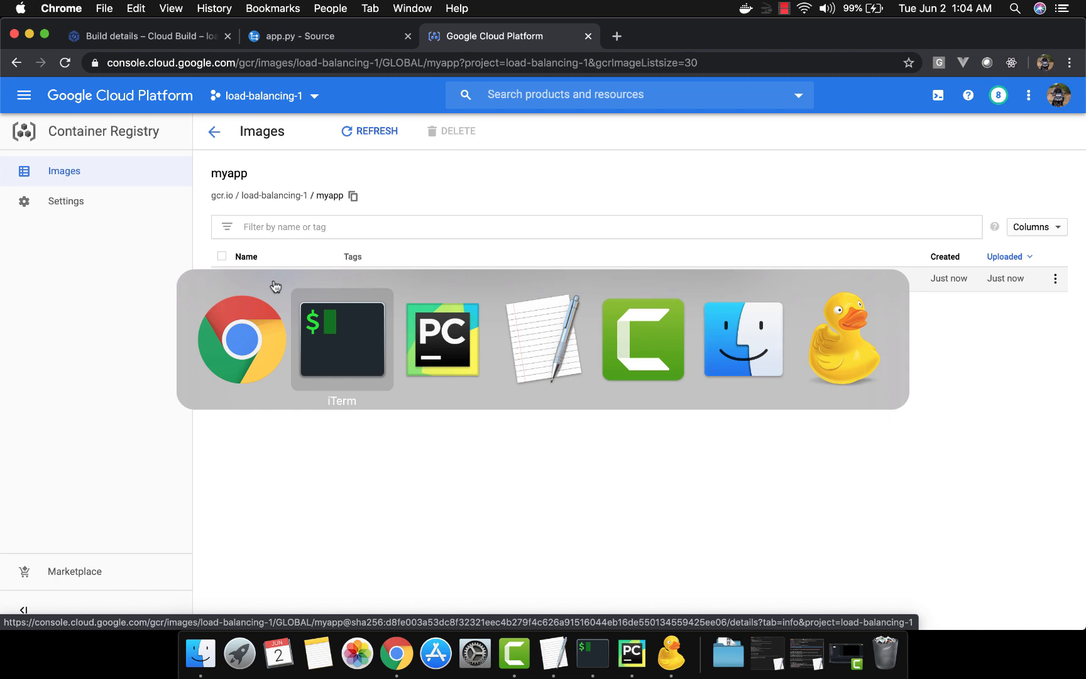
pyautogui.press('super+Tab')
pyautogui.press('super+Tab')
pyautogui.press('super+Tab')
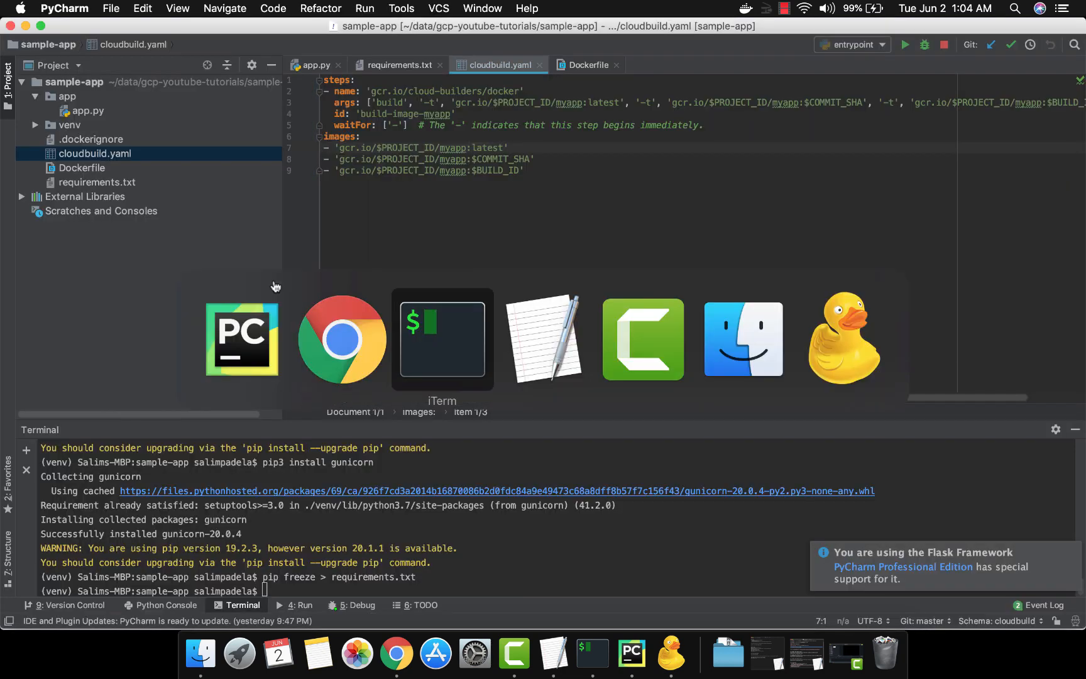
pyautogui.press('super+Tab')
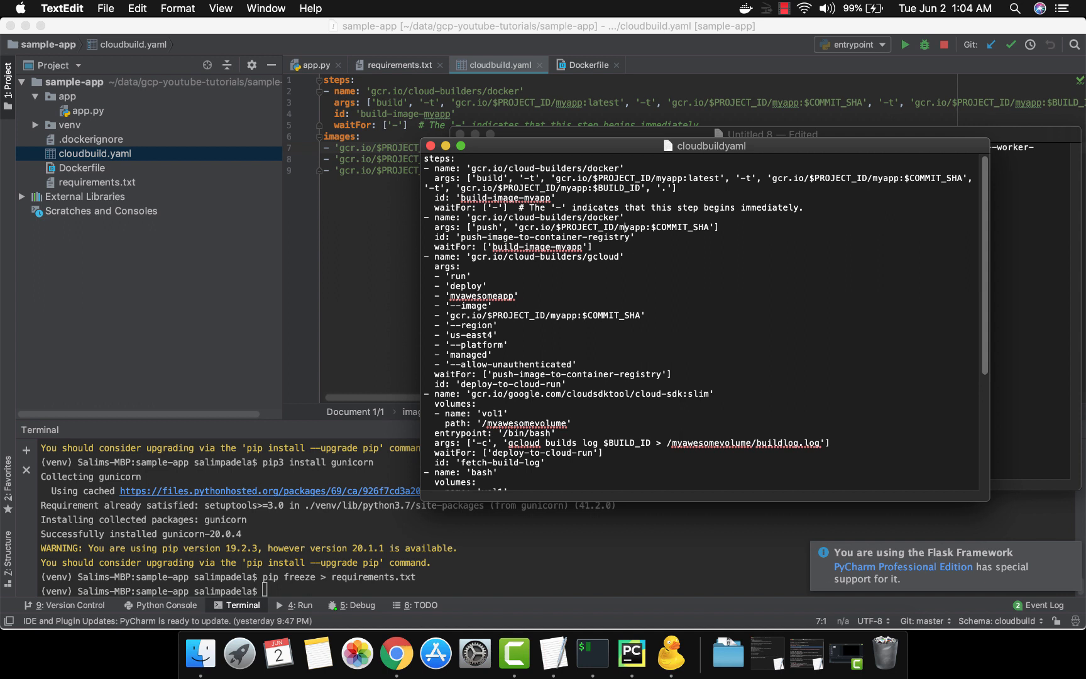
pyautogui.moveTo(426, 217); pyautogui.dragTo(424, 255)
pyautogui.press('super+c')
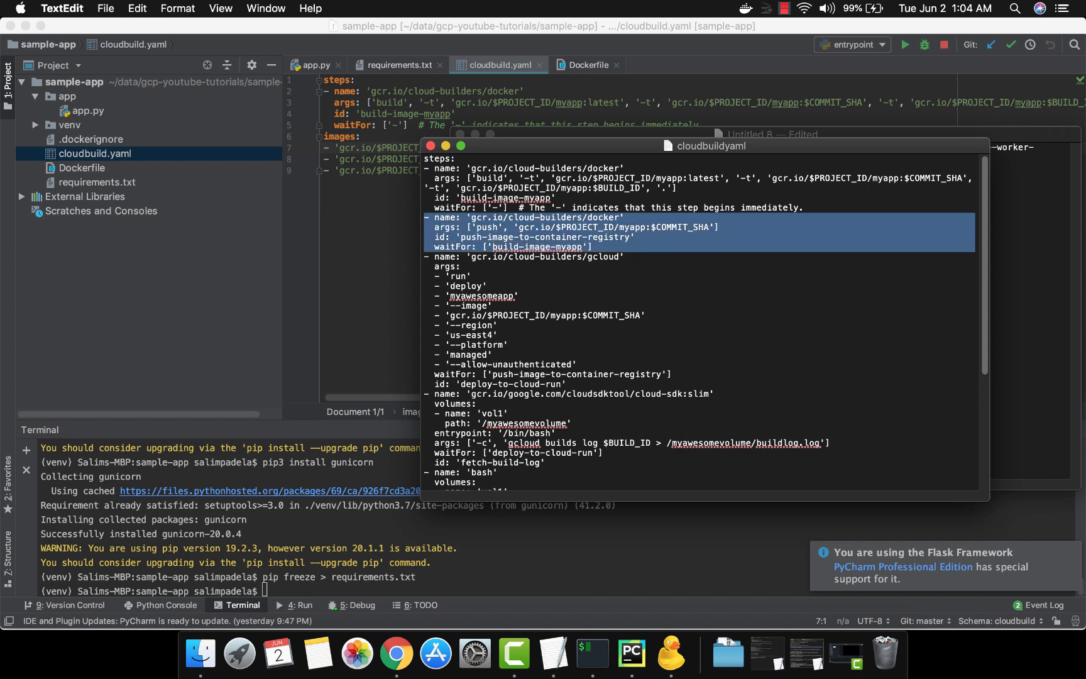
pyautogui.press('super+Tab')
pyautogui.press('Up')
pyautogui.press('Return')
pyautogui.press('Up')
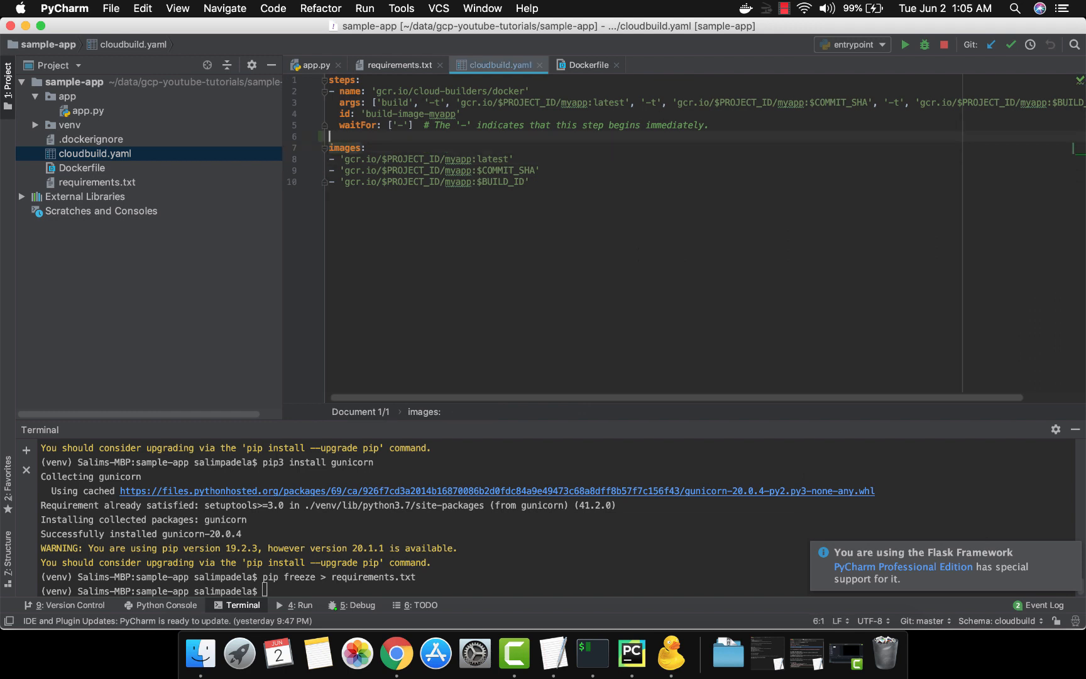
pyautogui.press('super+v')
# Examine the pasted push step's builder name and image argument
pyautogui.press('Up')
pyautogui.press('Up')
pyautogui.press('Up')
pyautogui.press('Up')
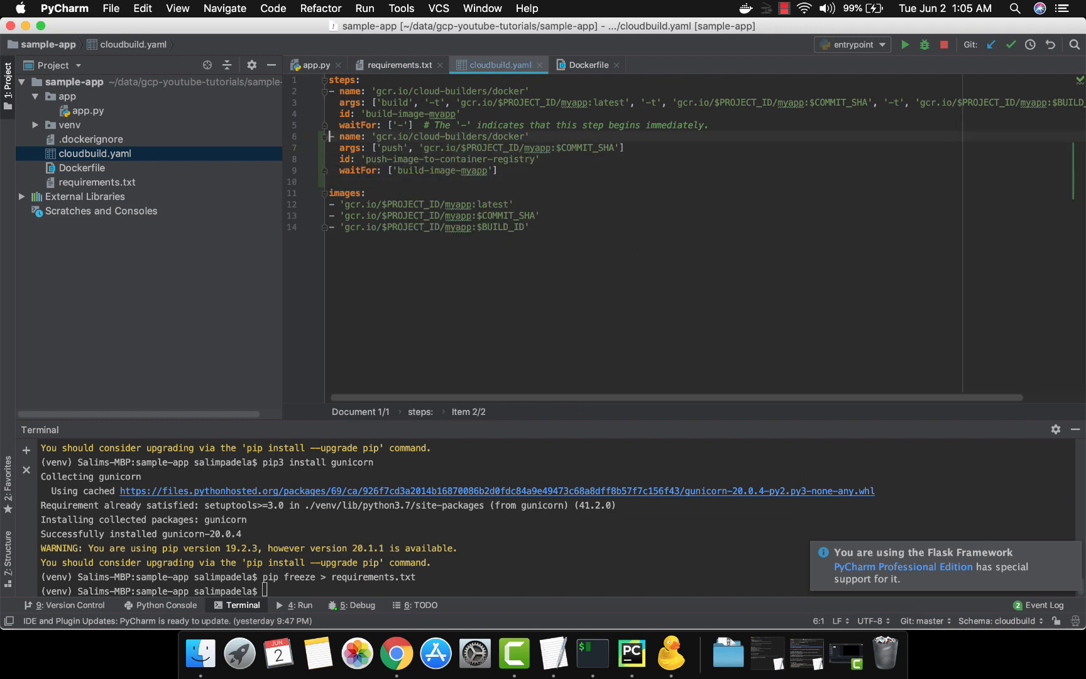
pyautogui.press('Right')
pyautogui.press('Right')
pyautogui.press('Right')
pyautogui.press('Right')
pyautogui.press('Right')
pyautogui.press('Right')
pyautogui.press('Right')
pyautogui.press('Right')
pyautogui.press('Right')
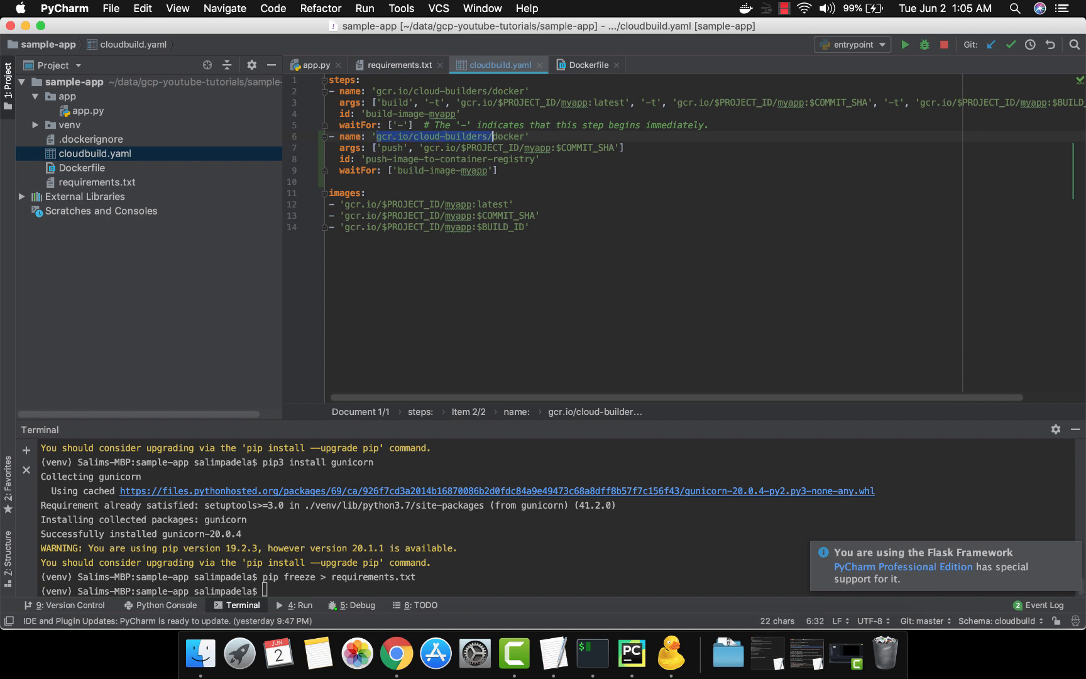
pyautogui.press('Down')
pyautogui.press('Right')
pyautogui.press('Right')
pyautogui.press('Right')
pyautogui.press('Right')
pyautogui.press('Right')
pyautogui.press('Right')
pyautogui.press('Right')
pyautogui.press('Right')
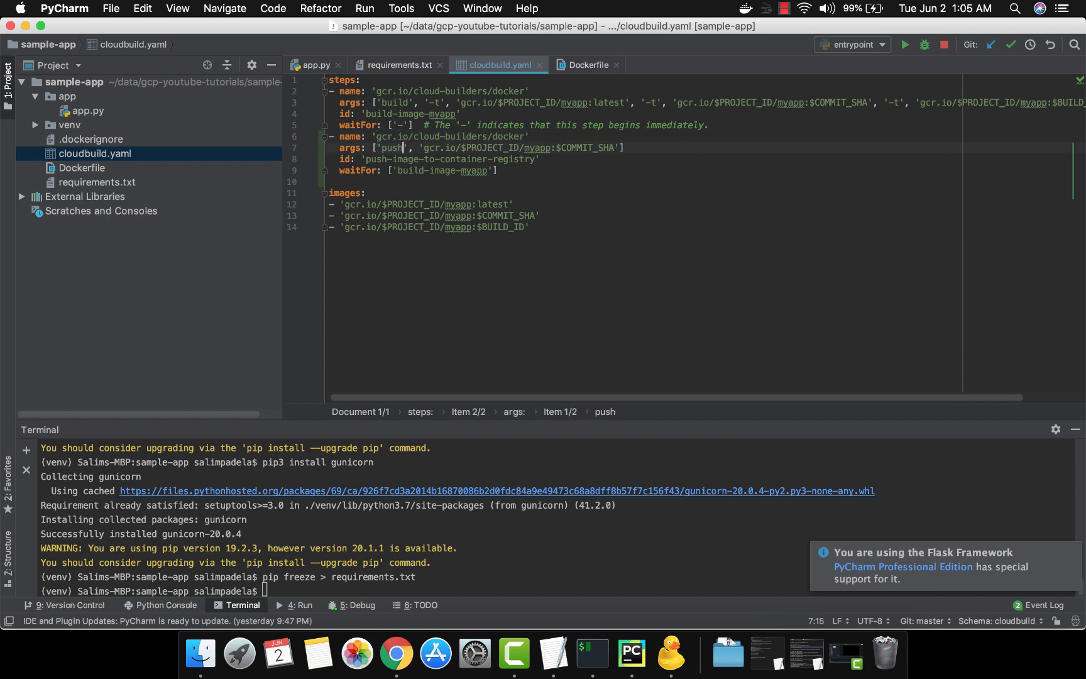
pyautogui.press('Right')
pyautogui.press('Right')
pyautogui.press('Right')
pyautogui.press('Right')
pyautogui.press('Right')
pyautogui.press('Right')
pyautogui.press('Right')
pyautogui.press('Right')
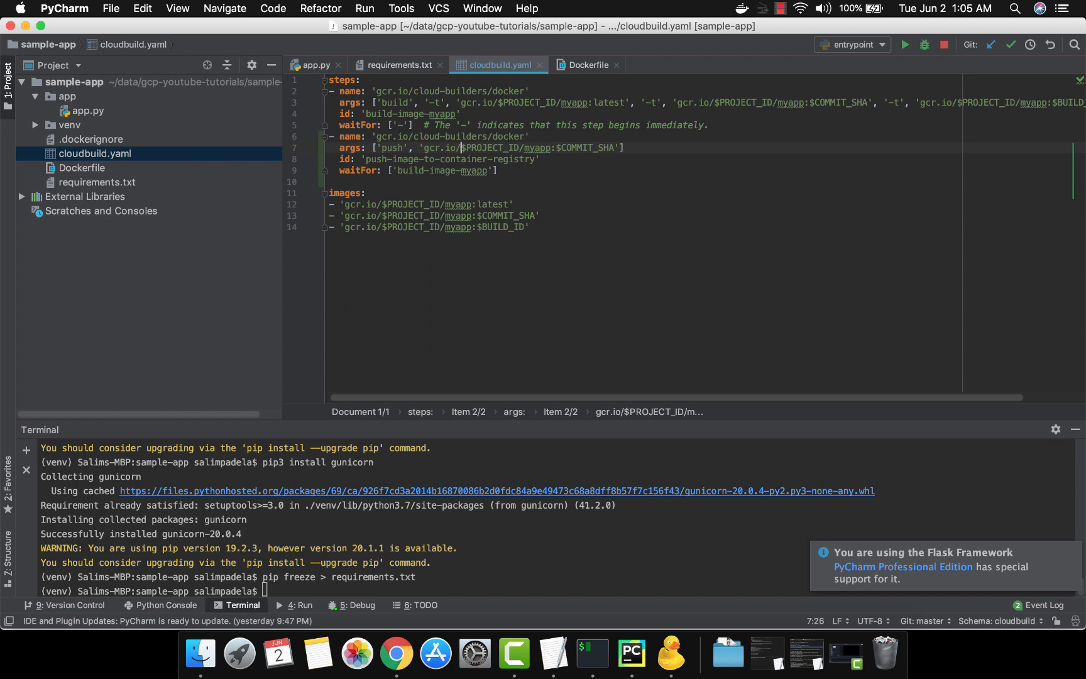
pyautogui.hotkey('shift', 'Right')
pyautogui.hotkey('shift', 'Right')
pyautogui.hotkey('shift', 'Right')
pyautogui.hotkey('shift', 'Right')
pyautogui.hotkey('shift', 'Right')
pyautogui.hotkey('shift', 'Right')
pyautogui.hotkey('shift', 'Right')
pyautogui.hotkey('shift', 'Right')
pyautogui.hotkey('shift', 'Right')
pyautogui.hotkey('shift', 'Right')
pyautogui.hotkey('shift', 'Right')
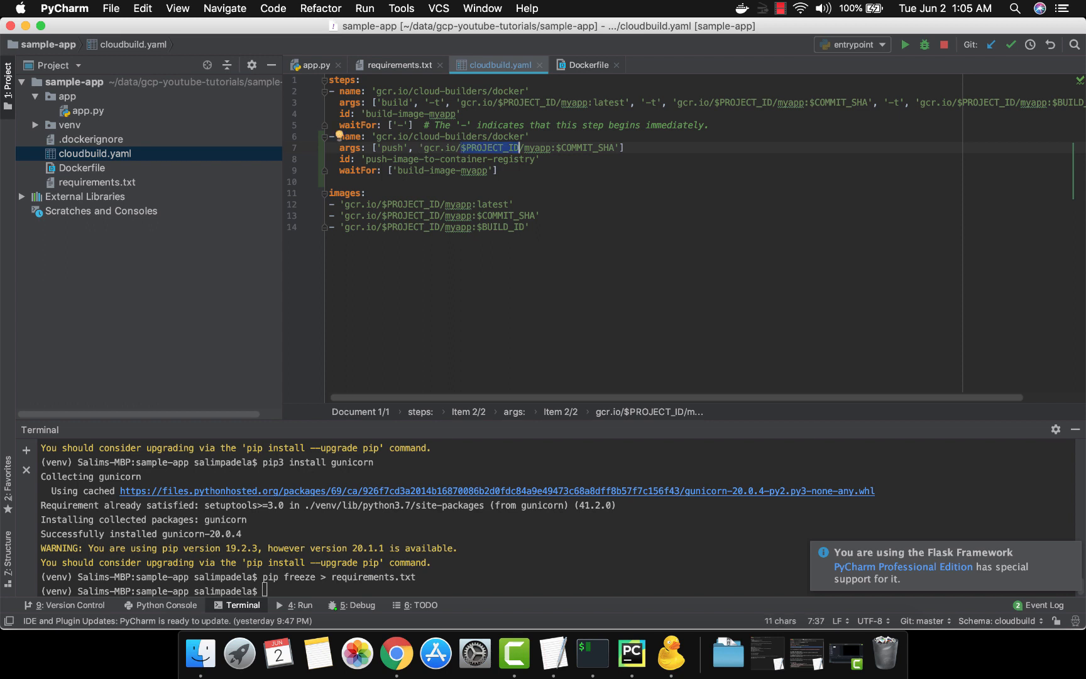
pyautogui.click(461, 148)
pyautogui.hotkey('alt', 'shift', 'Right')
pyautogui.press('Right')
pyautogui.press('Right')
pyautogui.hotkey('alt', 'shift', 'Right')
pyautogui.press('Right')
pyautogui.press('Right')
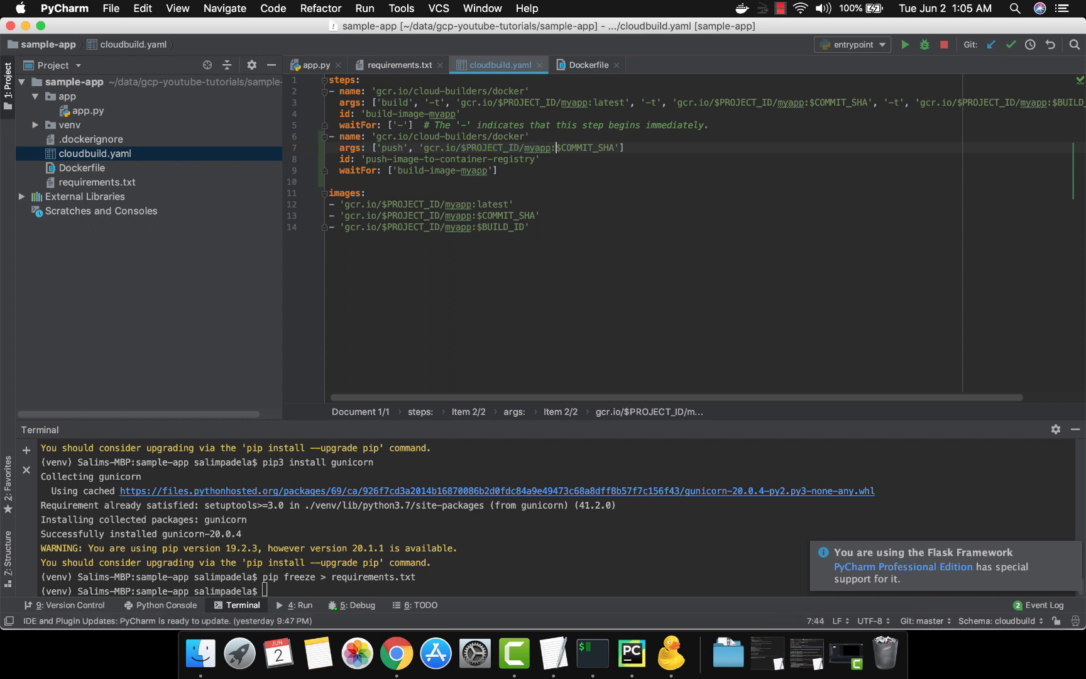
pyautogui.hotkey('alt', 'shift', 'Right')
pyautogui.press('Left')
pyautogui.hotkey('alt', 'shift', 'Right')
pyautogui.press('Left')
pyautogui.press('Down')
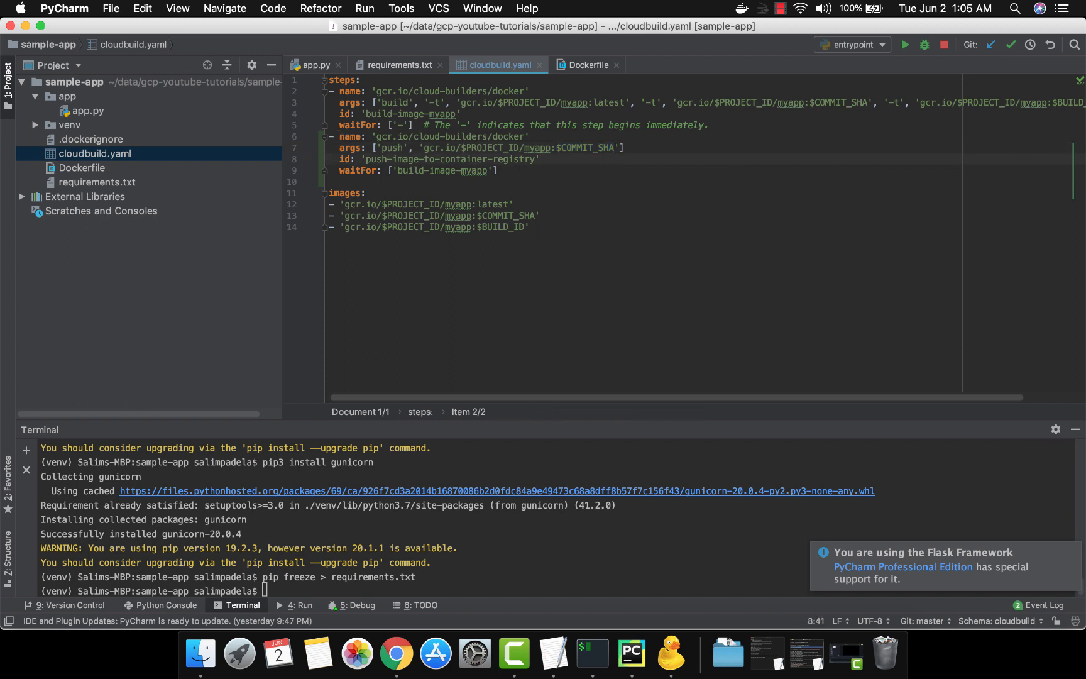
# Examine the pasted push step's id and its waitFor dependency on the build step
pyautogui.hotkey('alt', 'shift', 'Left')
pyautogui.hotkey('alt', 'shift', 'Left')
pyautogui.hotkey('alt', 'shift', 'Left')
pyautogui.hotkey('alt', 'shift', 'Left')
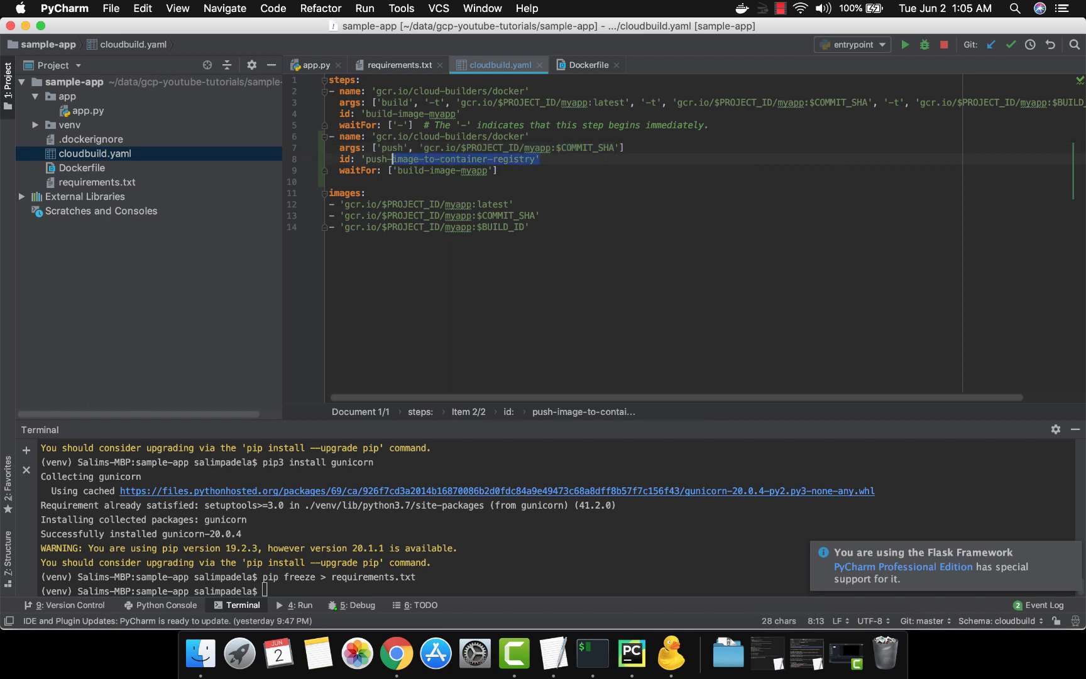
pyautogui.press('Down')
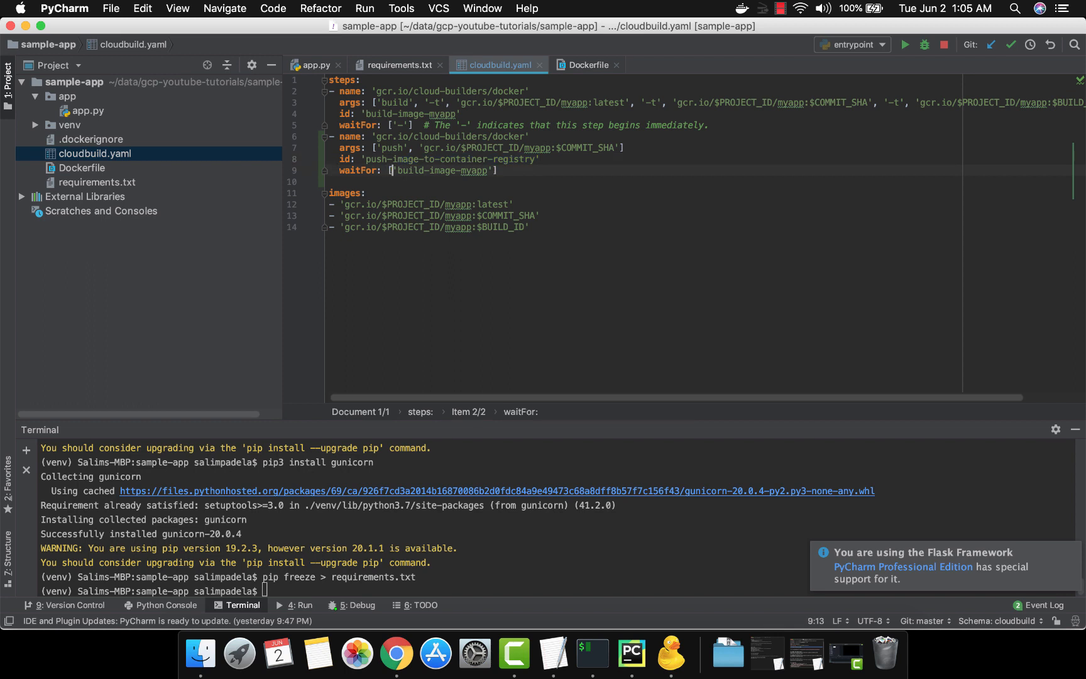
pyautogui.press('Right')
pyautogui.hotkey('alt', 'shift', 'Right')
pyautogui.hotkey('alt', 'shift', 'Right')
pyautogui.hotkey('alt', 'shift', 'Right')
pyautogui.hotkey('alt', 'shift', 'Right')
pyautogui.hotkey('alt', 'shift', 'Right')
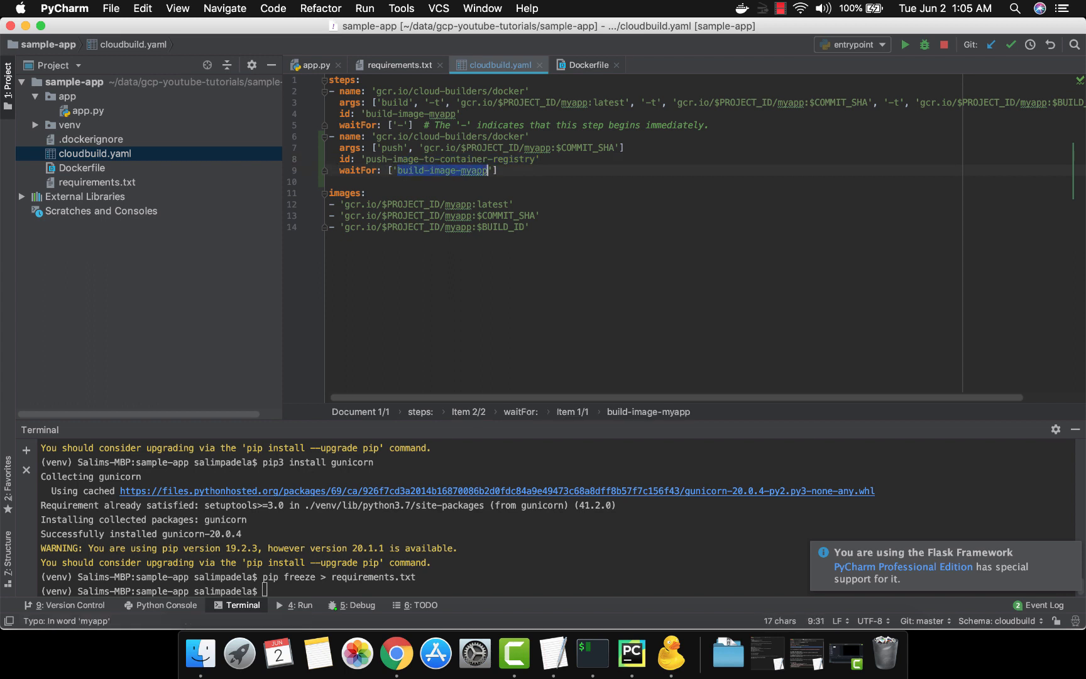
pyautogui.press('Up')
pyautogui.press('Up')
pyautogui.press('Up')
pyautogui.press('Up')
pyautogui.press('Up')
pyautogui.hotkey('shift', 'Home')
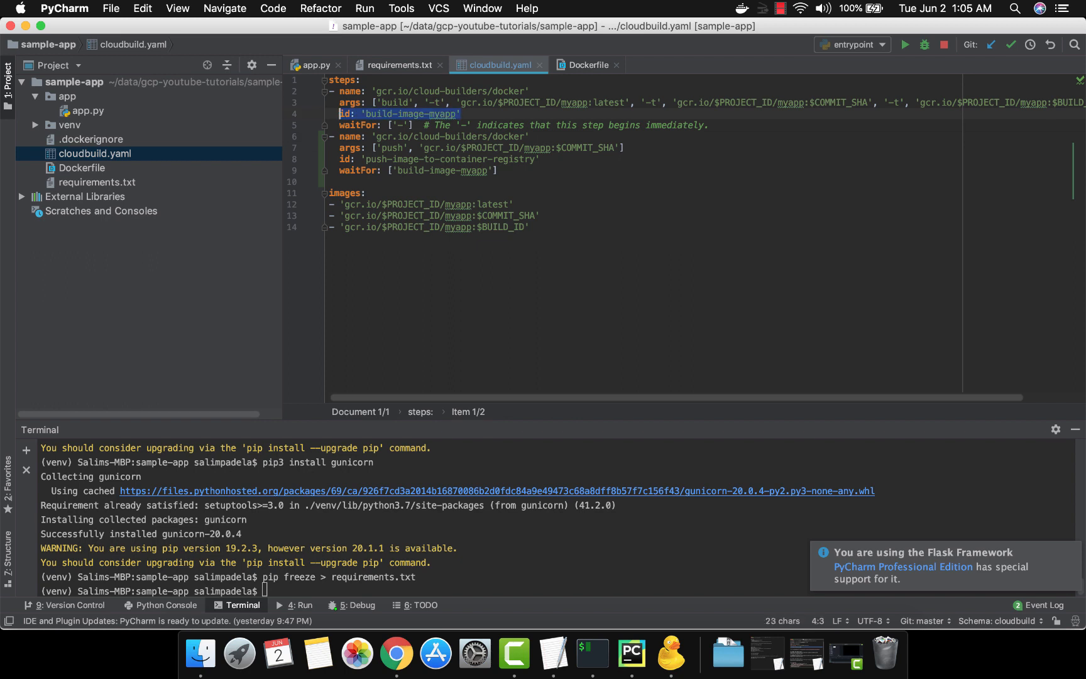
pyautogui.press('Down')
pyautogui.press('Down')
pyautogui.press('Down')
pyautogui.press('Down')
pyautogui.press('Down')
pyautogui.press('Down')
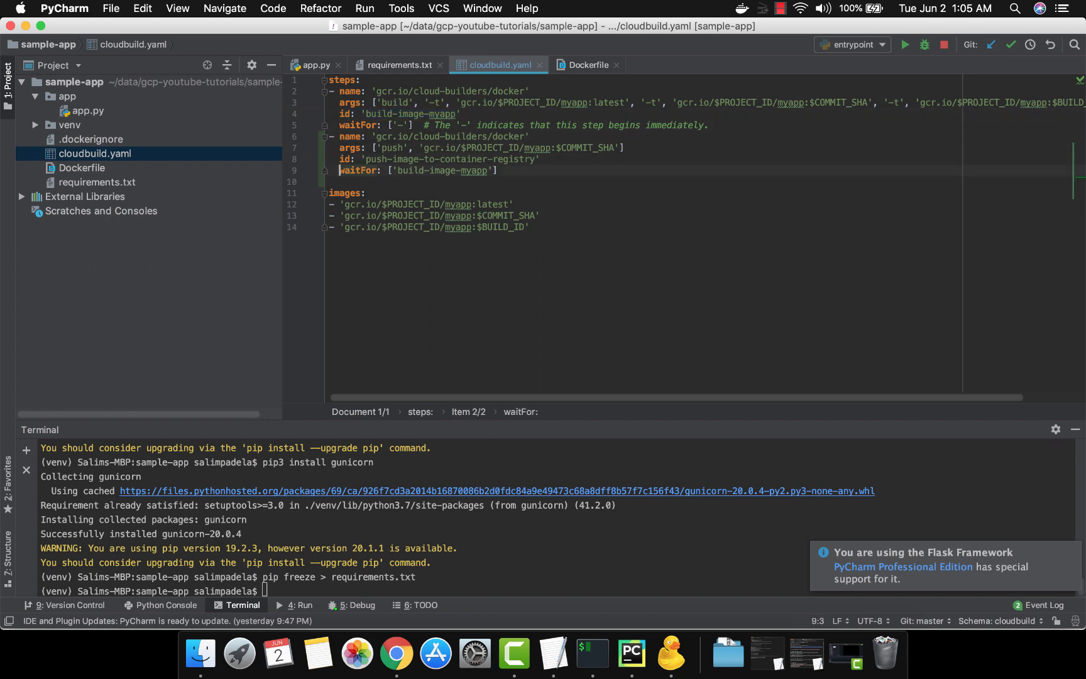
# Copy the deploy-to-cloud-run gcloud step from the reference file and paste it after the push step
pyautogui.press('BackSpace')
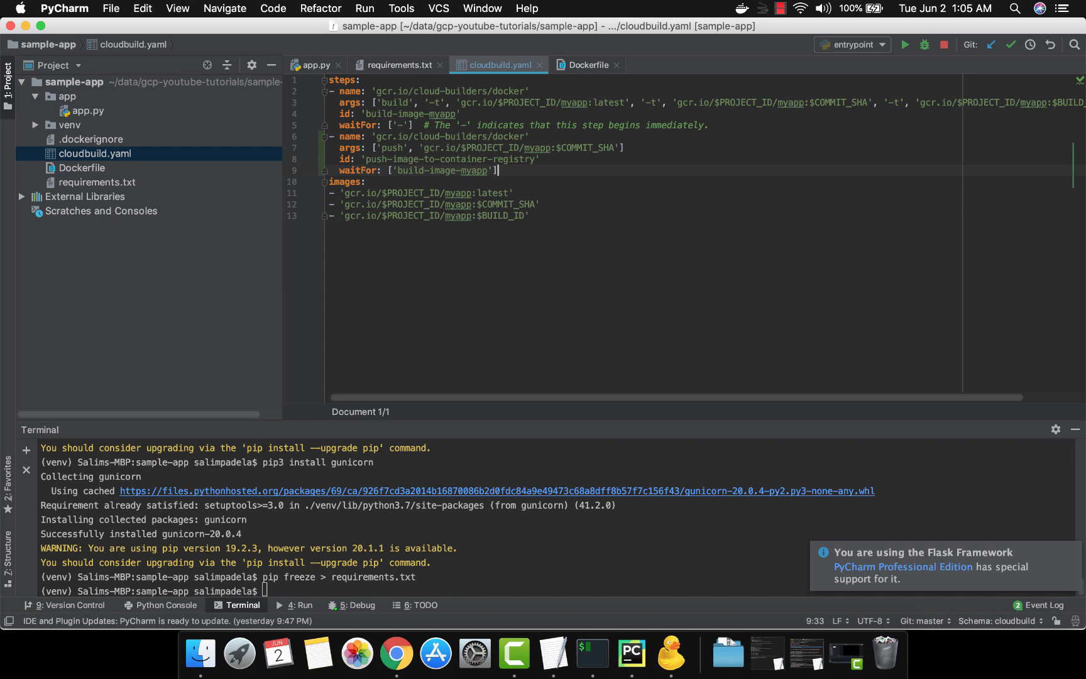
pyautogui.press('super+Tab')
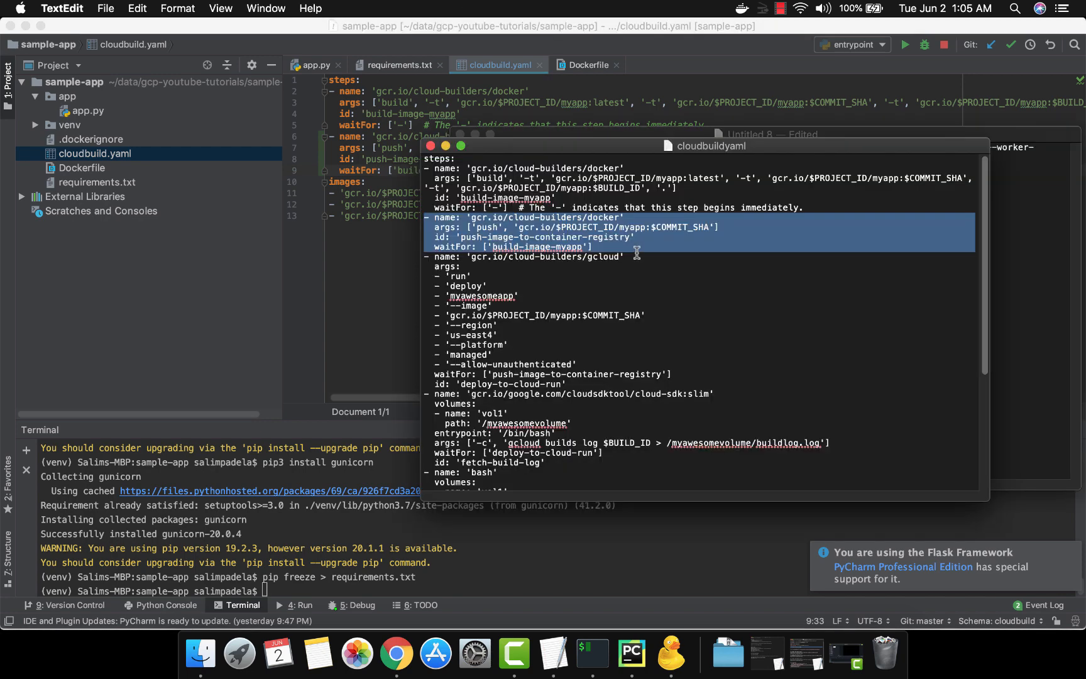
pyautogui.click(425, 256)
pyautogui.moveTo(425, 256); pyautogui.dragTo(426, 394)
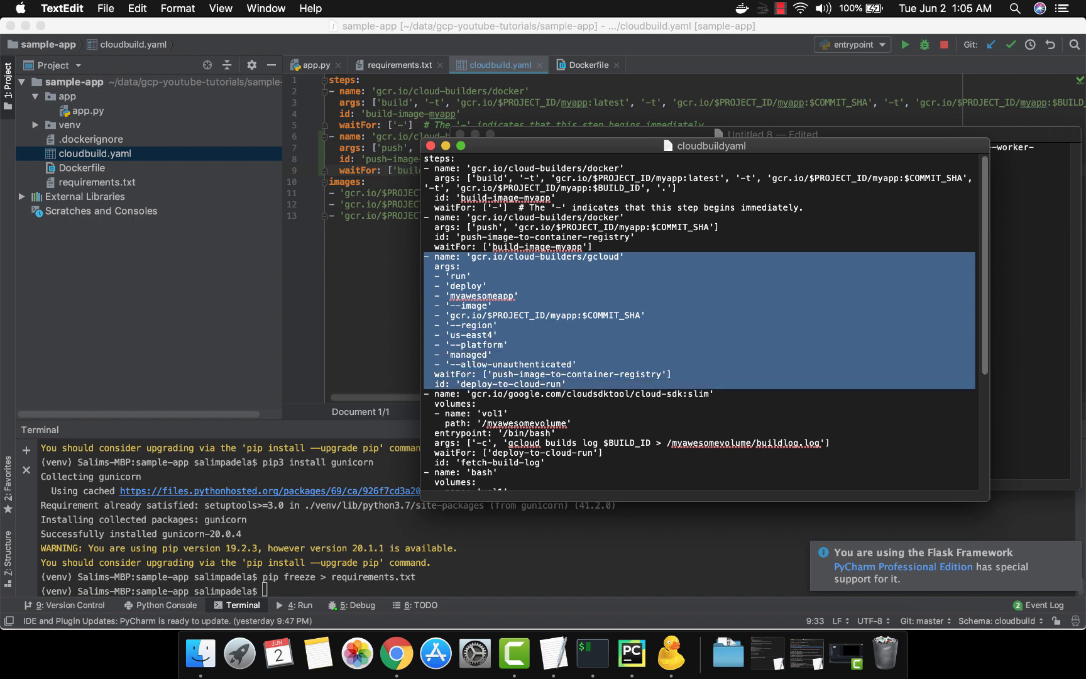
pyautogui.press('super+c')
pyautogui.press('super+Tab')
pyautogui.press('Return')
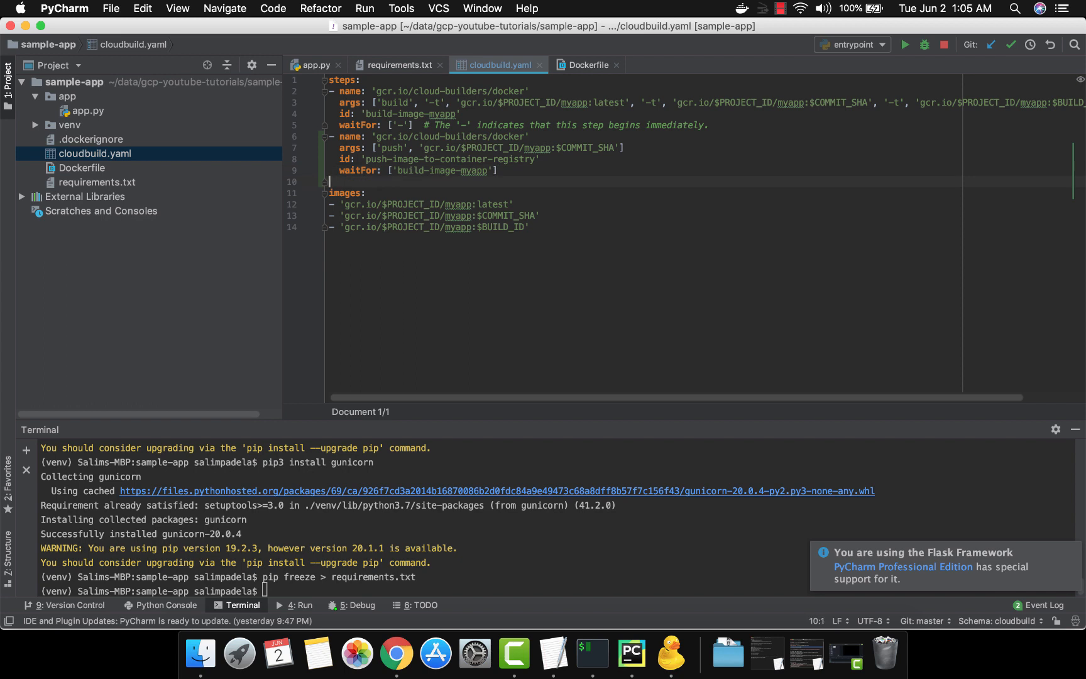
pyautogui.press('super+v')
# Review the pasted gcloud step's builder name and deploy arguments
pyautogui.press('Up')
pyautogui.press('Up')
pyautogui.press('Up')
pyautogui.press('Up')
pyautogui.press('Up')
pyautogui.press('Up')
pyautogui.press('Up')
pyautogui.press('Up')
pyautogui.press('Up')
pyautogui.press('Up')
pyautogui.press('Up')
pyautogui.press('Up')
pyautogui.press('Up')
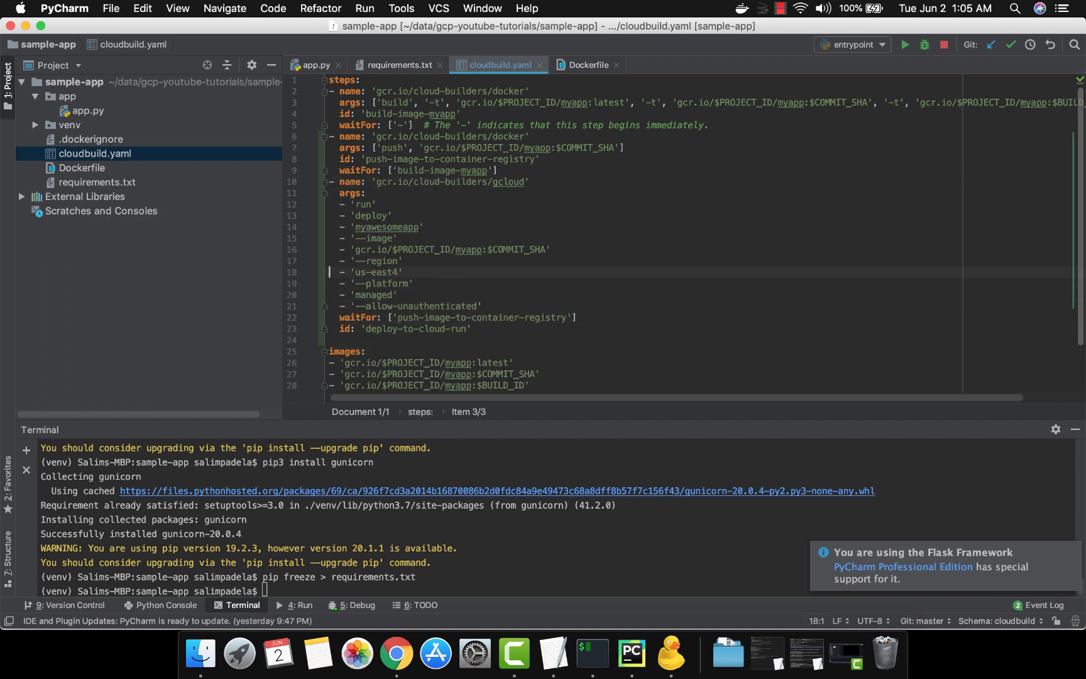
pyautogui.hotkey('alt', 'Right')
pyautogui.hotkey('alt', 'Right')
pyautogui.press('Right')
pyautogui.press('Right')
pyautogui.press('Right')
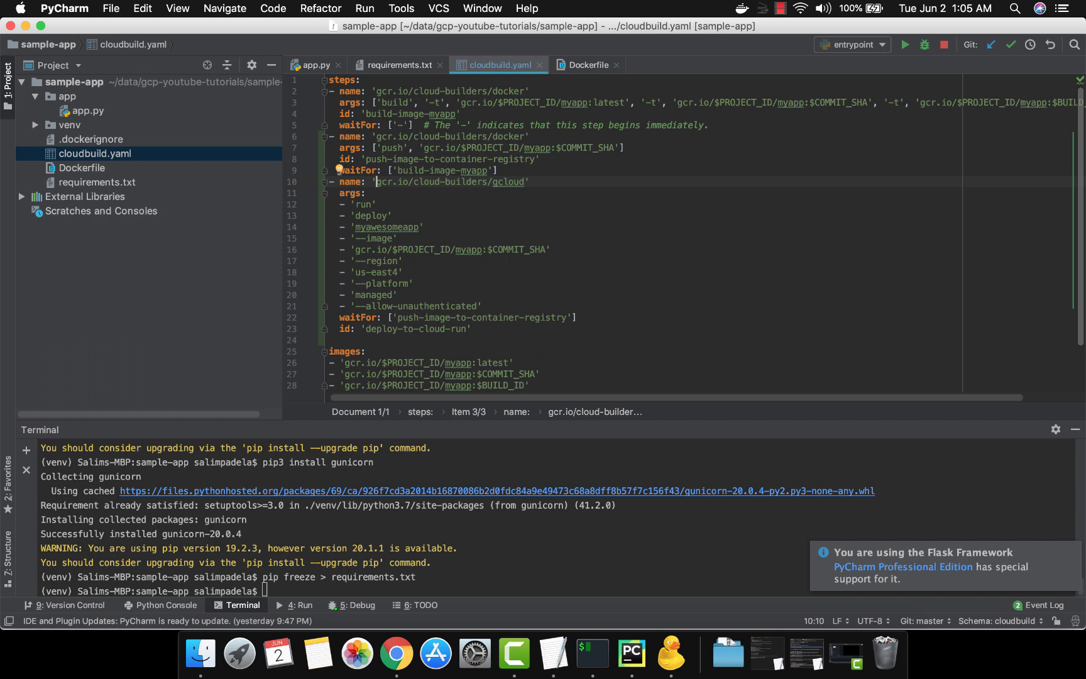
pyautogui.hotkey('alt', 'Right')
pyautogui.hotkey('alt', 'Right')
pyautogui.hotkey('alt', 'Right')
pyautogui.hotkey('alt', 'Right')
pyautogui.hotkey('alt', 'Right')
pyautogui.hotkey('shift', 'alt', 'Left')
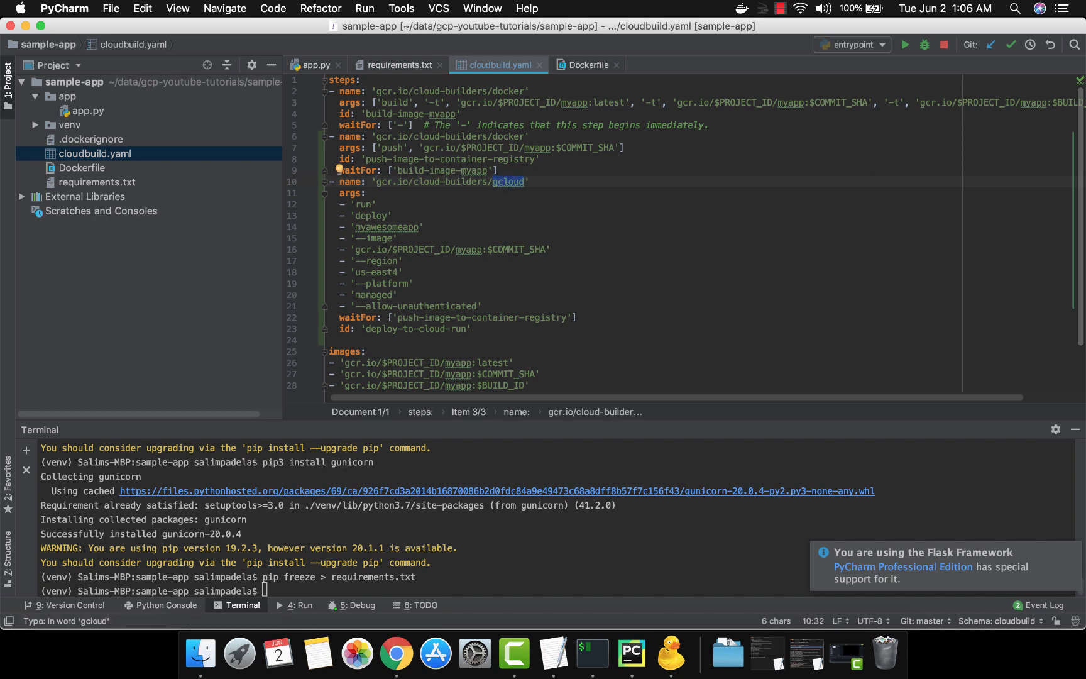
pyautogui.press('Left')
pyautogui.hotkey('alt', 'Left')
pyautogui.hotkey('alt', 'Left')
pyautogui.hotkey('alt', 'Left')
pyautogui.hotkey('alt', 'Right')
pyautogui.hotkey('alt', 'Right')
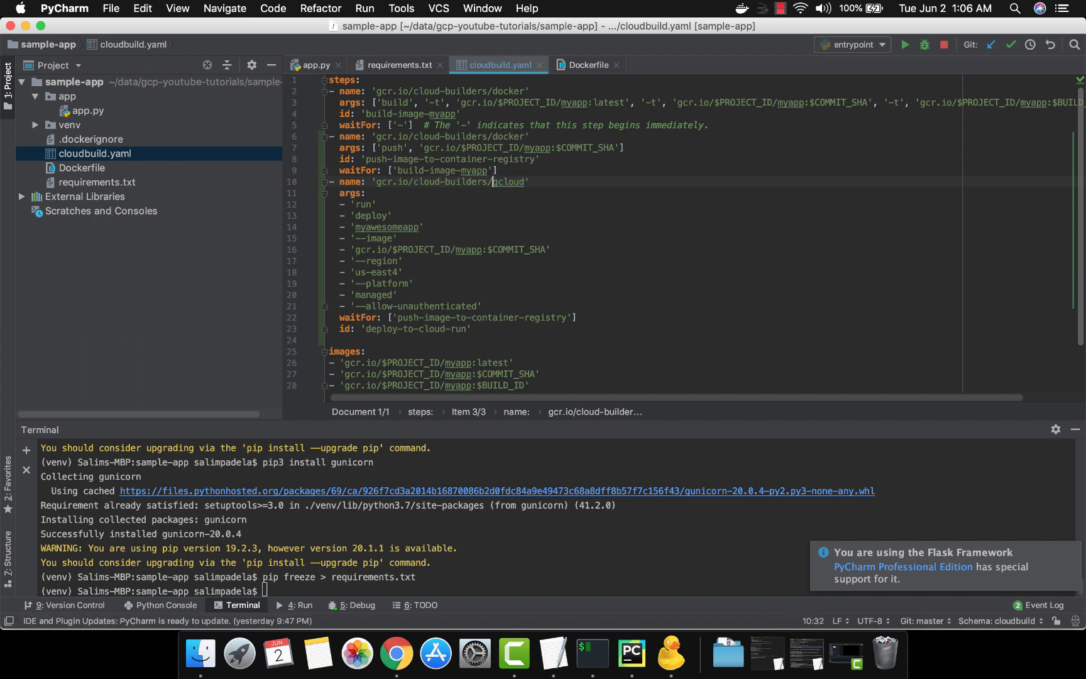
pyautogui.hotkey('shift', 'alt', 'Right')
pyautogui.press('Down')
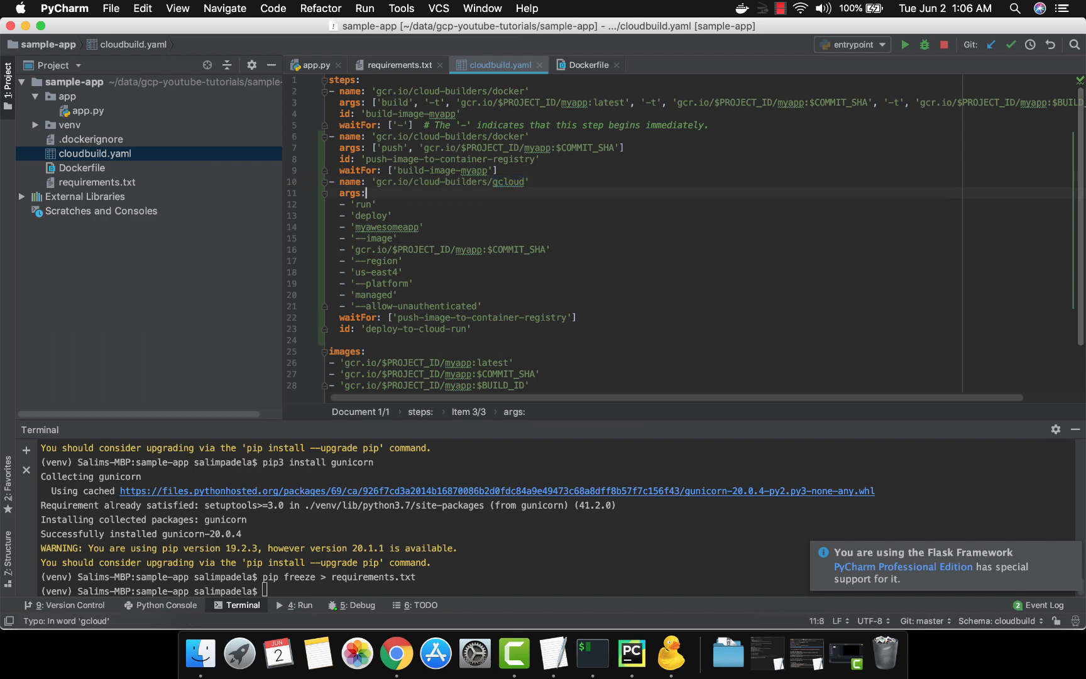
pyautogui.press('Down')
pyautogui.press('Left')
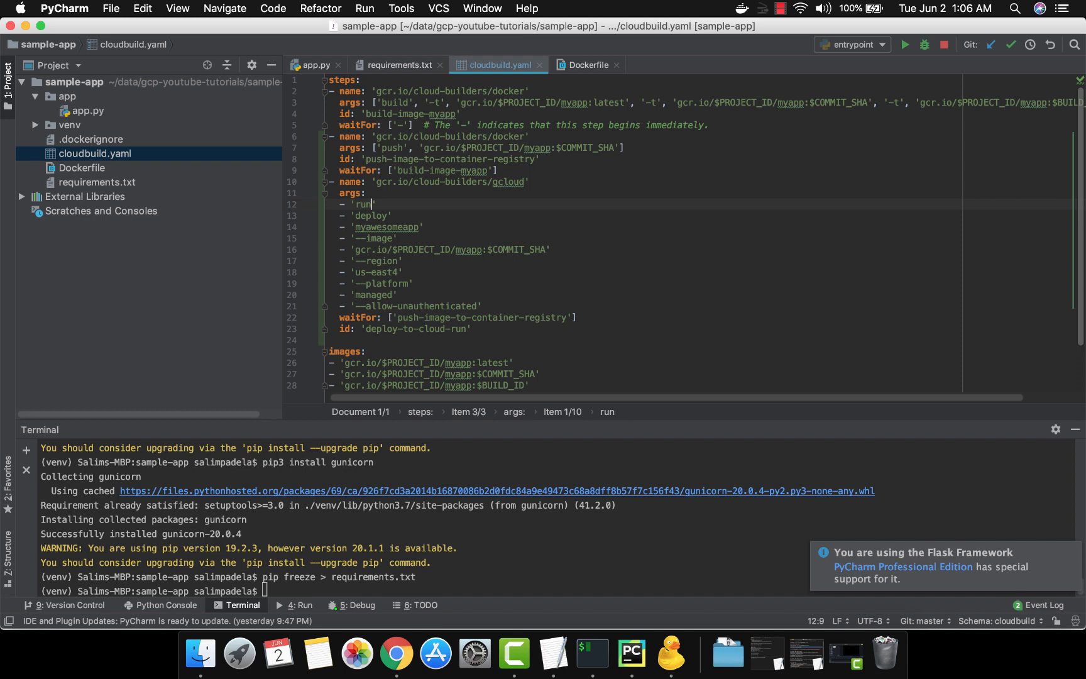
pyautogui.press('Up')
pyautogui.press('Up')
pyautogui.press('End')
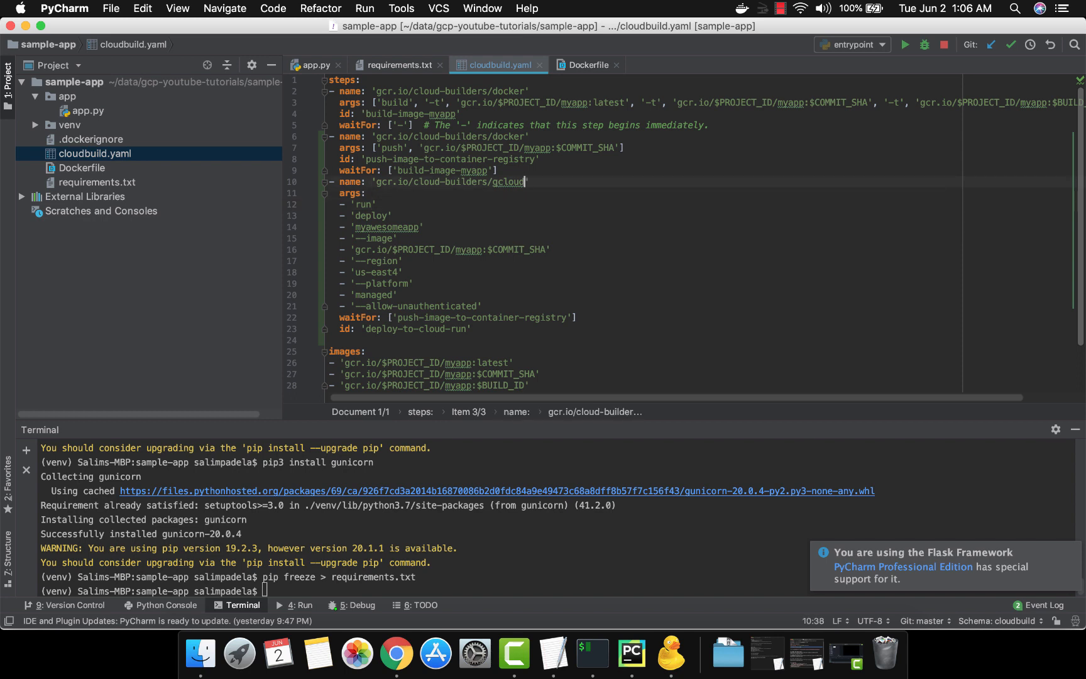
# Examine the deploy step's run deploy arguments, service name and image tag with the commit SHA
pyautogui.press('Down')
pyautogui.press('Down')
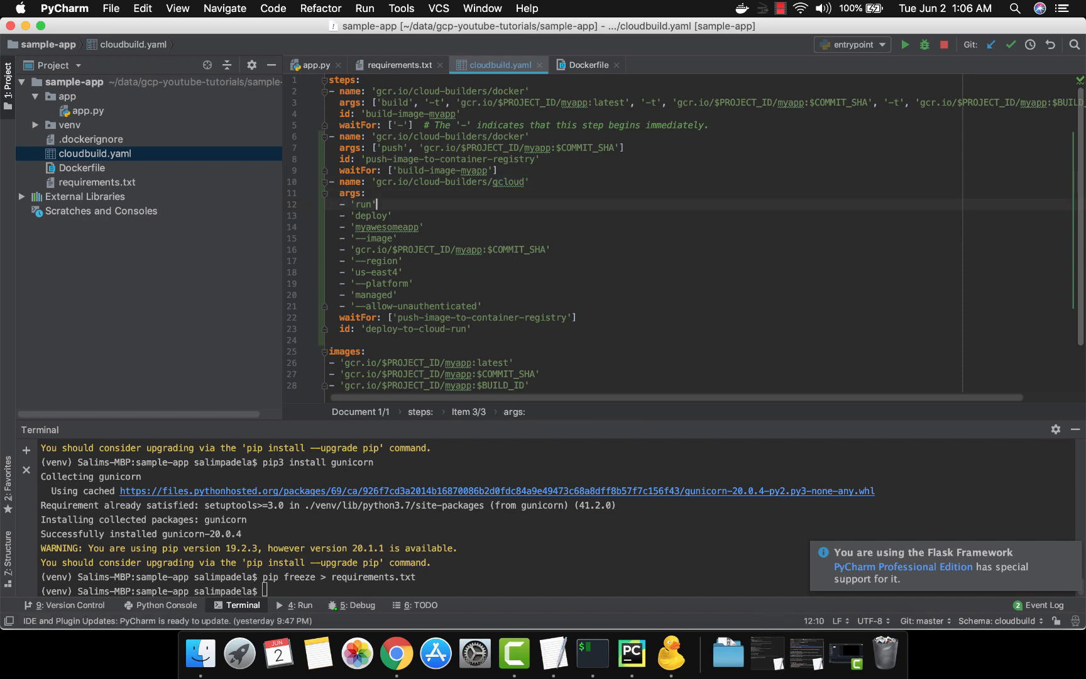
pyautogui.press('Down')
pyautogui.press('Down')
pyautogui.press('Left')
pyautogui.hotkey('alt', 'shift', 'Left')
pyautogui.press('Down')
pyautogui.press('Right')
pyautogui.press('Right')
pyautogui.press('Down')
pyautogui.press('Right')
pyautogui.press('Right')
pyautogui.press('Right')
pyautogui.press('Right')
pyautogui.press('Right')
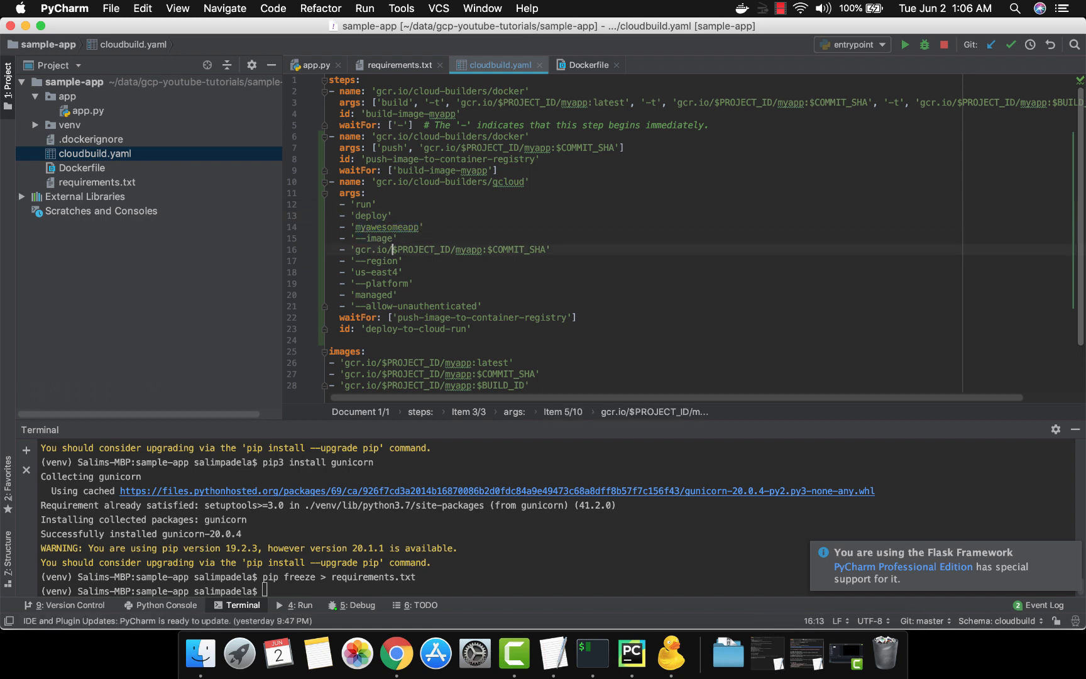
# Examine the deploy step's region argument us-east4 against the earlier steps
pyautogui.press('Up')
pyautogui.press('Up')
pyautogui.press('Up')
pyautogui.press('Up')
pyautogui.press('Up')
pyautogui.press('Up')
pyautogui.press('Up')
pyautogui.press('Up')
pyautogui.press('Up')
pyautogui.press('Up')
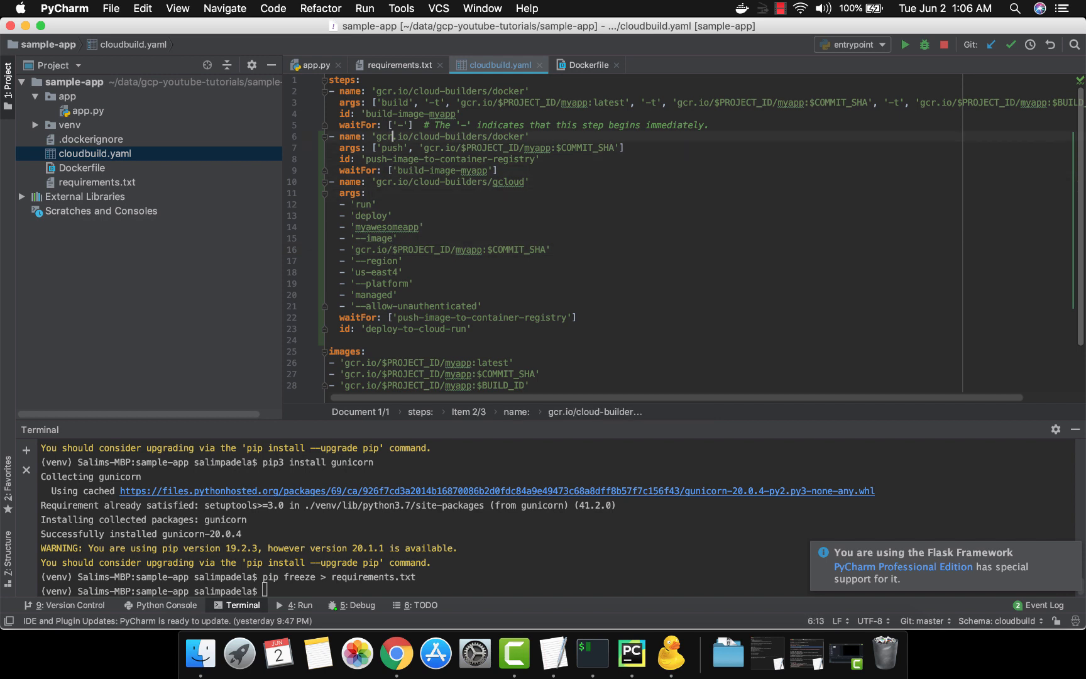
pyautogui.press('Down')
pyautogui.press('Down')
pyautogui.press('Down')
pyautogui.press('Down')
pyautogui.press('Down')
pyautogui.press('Down')
pyautogui.press('Down')
pyautogui.press('Down')
pyautogui.press('Down')
pyautogui.press('Down')
pyautogui.press('Down')
pyautogui.press('Down')
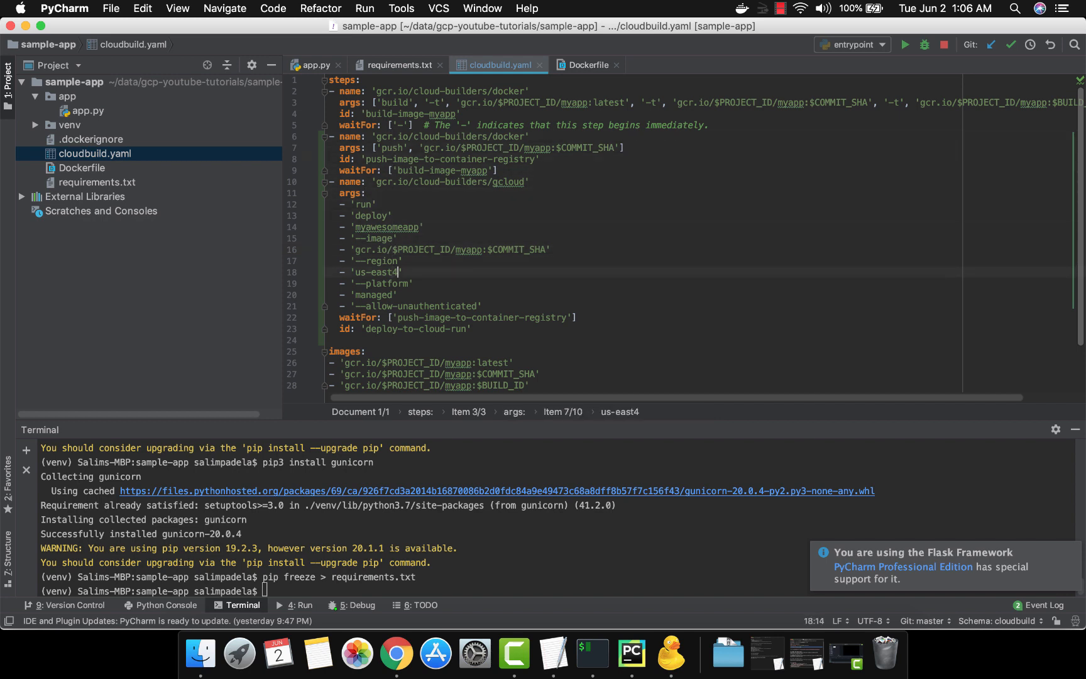
pyautogui.press('Right')
pyautogui.hotkey('alt', 'shift', 'Left')
pyautogui.hotkey('alt', 'shift', 'Left')
pyautogui.hotkey('alt', 'shift', 'Left')
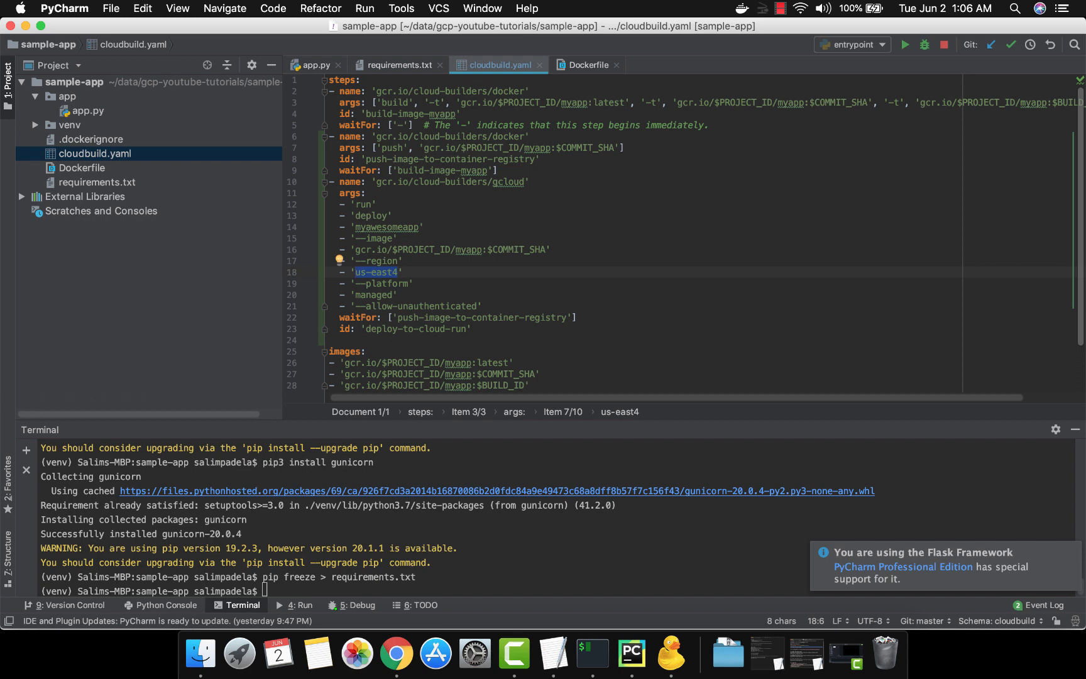
pyautogui.press('Down')
pyautogui.press('Down')
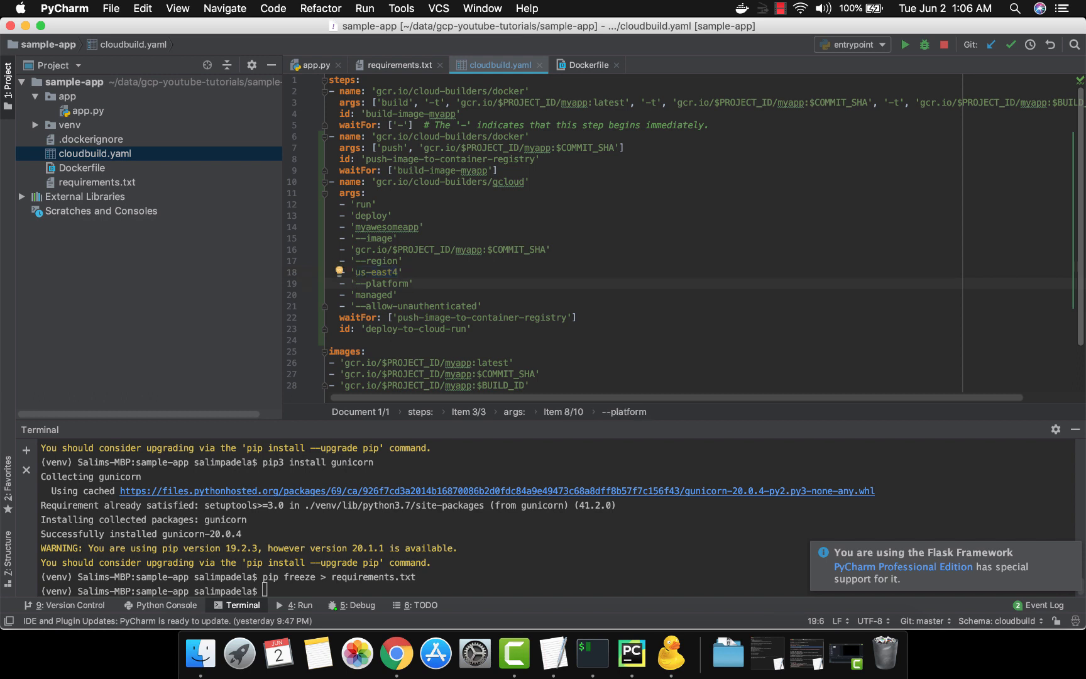
pyautogui.press('Down')
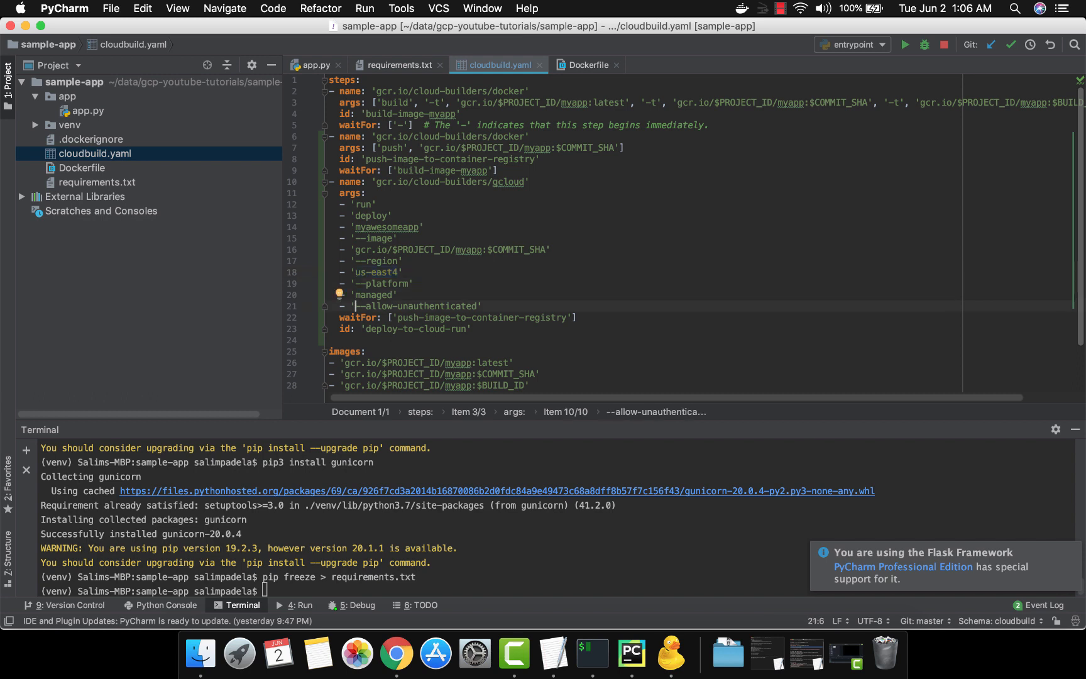
# Examine the deploy step's platform and --allow-unauthenticated arguments
pyautogui.hotkey('alt', 'shift', 'Right')
pyautogui.hotkey('alt', 'shift', 'Right')
pyautogui.hotkey('alt', 'shift', 'Right')
pyautogui.hotkey('alt', 'shift', 'Right')
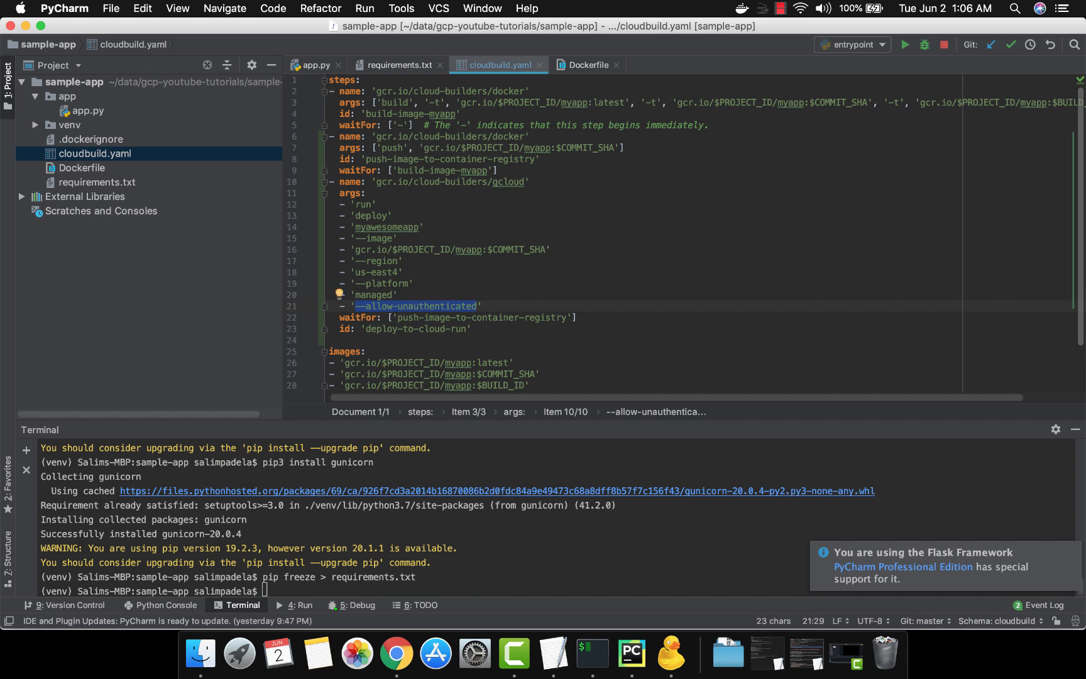
pyautogui.press('End')
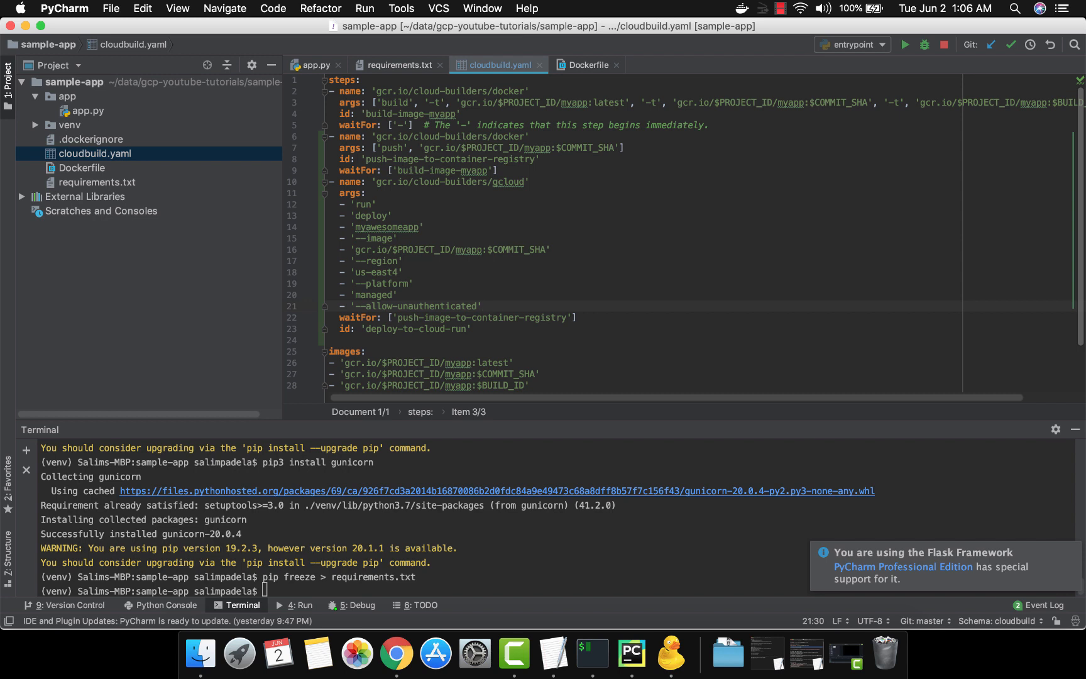
# Compare the deploy step's waitFor value with the push step's id and review the deploy step's id
pyautogui.press('Down')
pyautogui.hotkey('alt', 'Left')
pyautogui.hotkey('alt', 'Left')
pyautogui.hotkey('alt', 'Left')
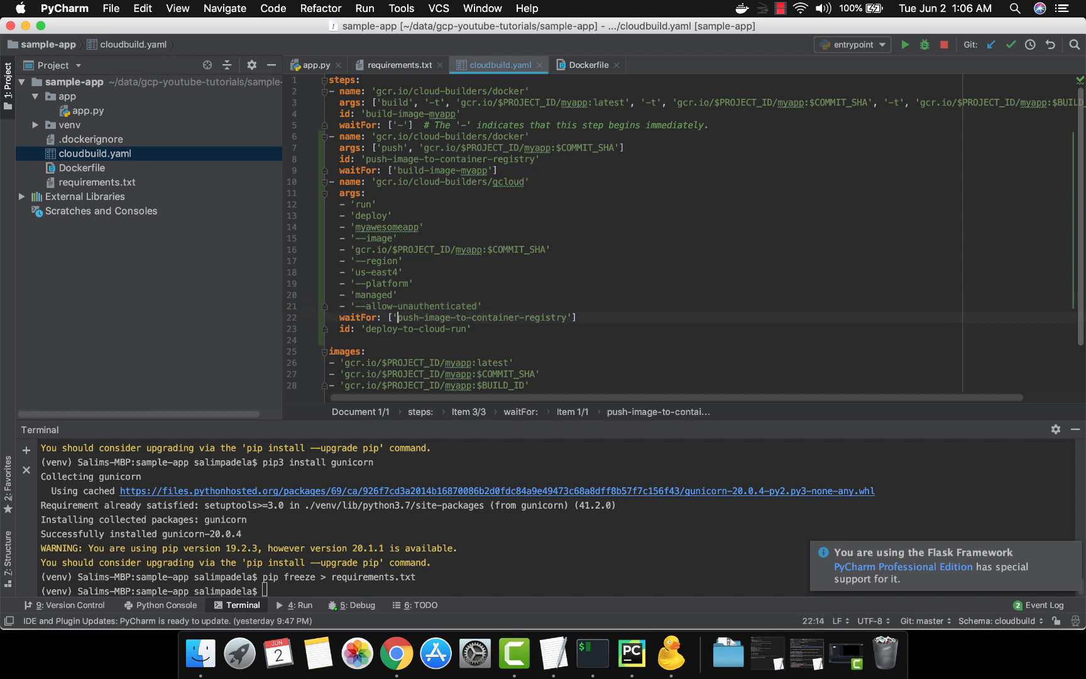
pyautogui.hotkey('alt', 'shift', 'Right')
pyautogui.hotkey('alt', 'shift', 'Right')
pyautogui.hotkey('alt', 'shift', 'Right')
pyautogui.hotkey('alt', 'shift', 'Right')
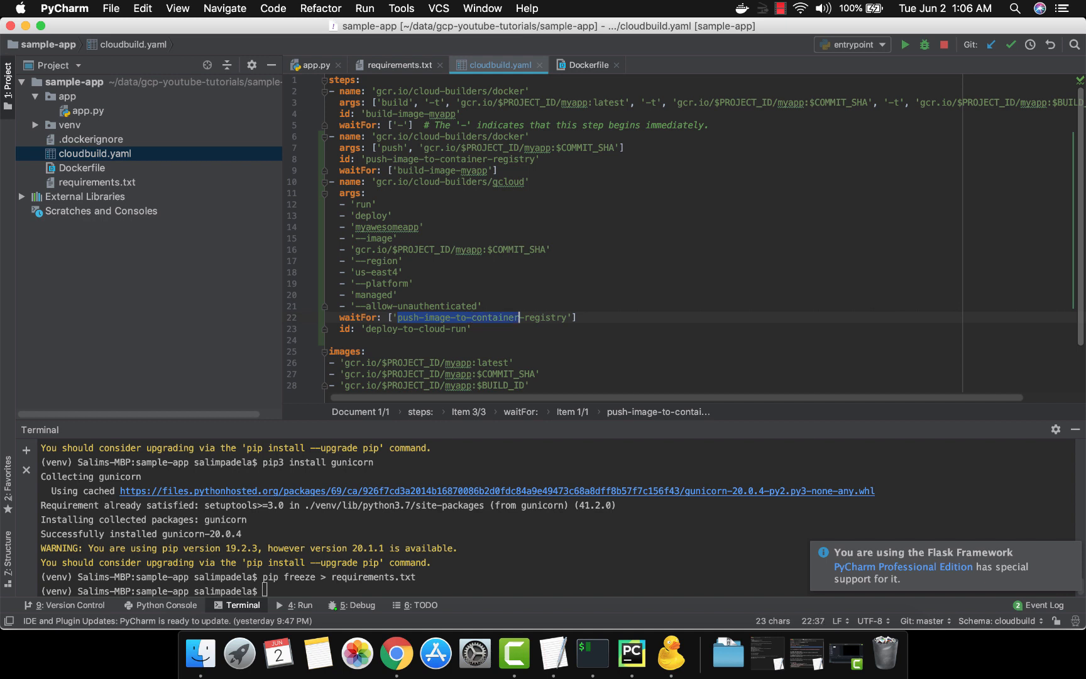
pyautogui.hotkey('alt', 'shift', 'Right')
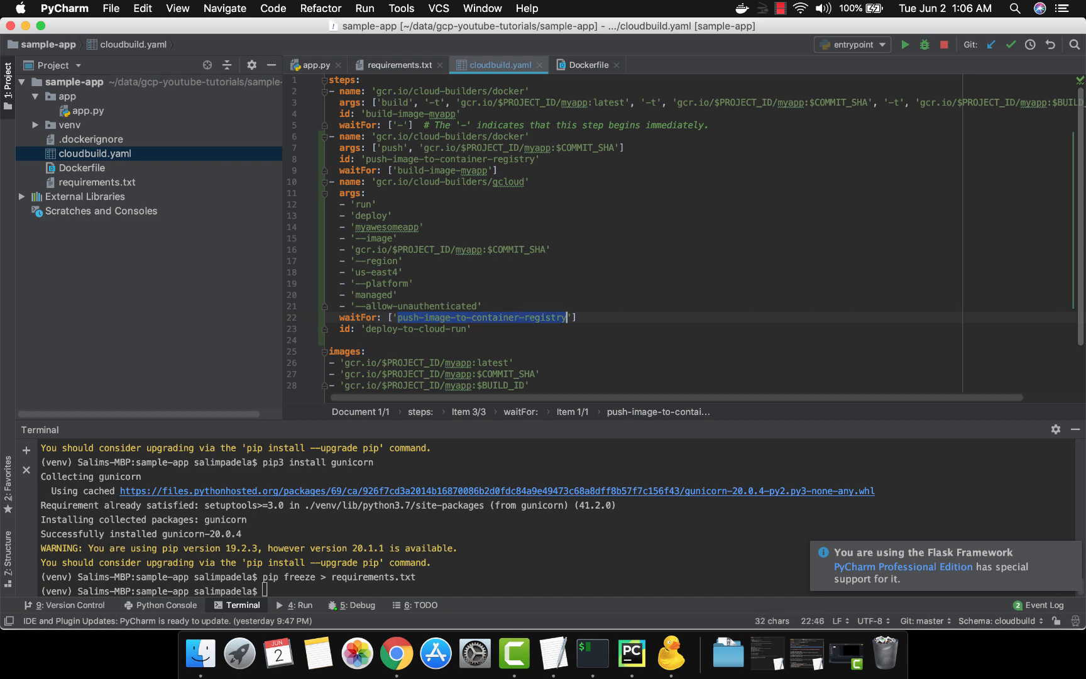
pyautogui.tripleClick(526, 159)
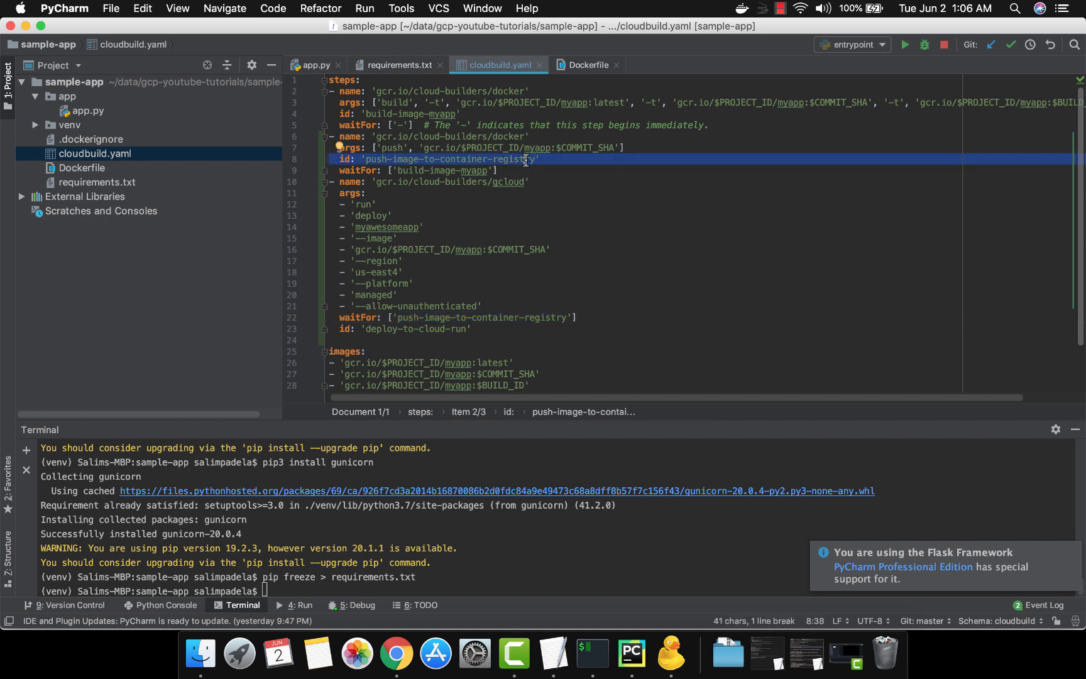
pyautogui.click(384, 328)
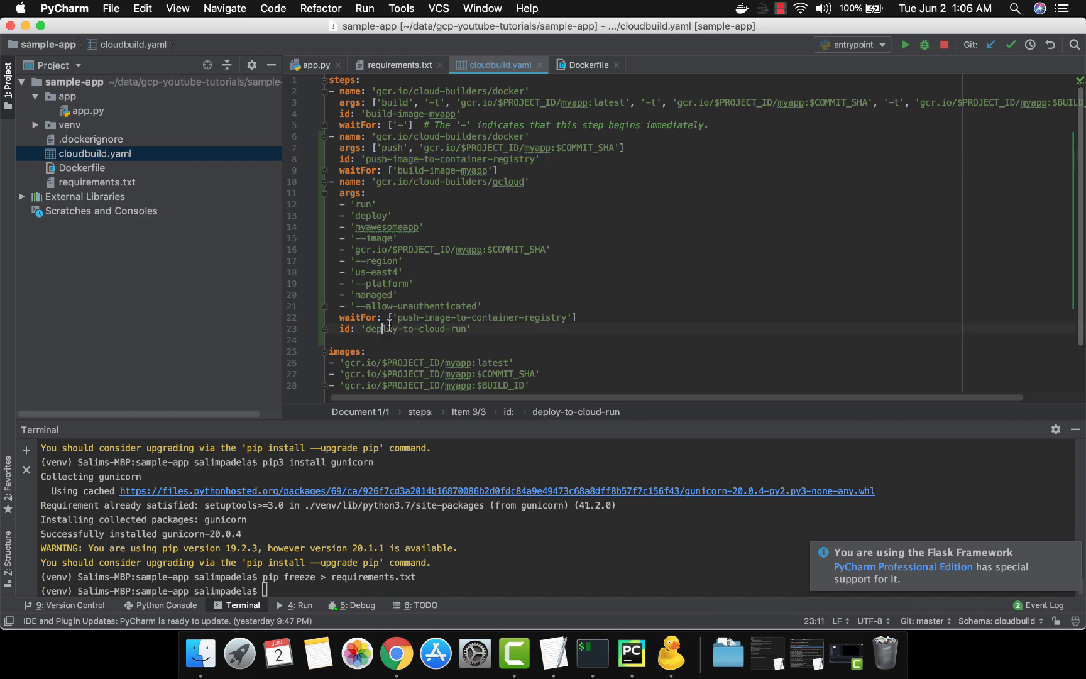
pyautogui.moveTo(366, 328); pyautogui.dragTo(468, 328)
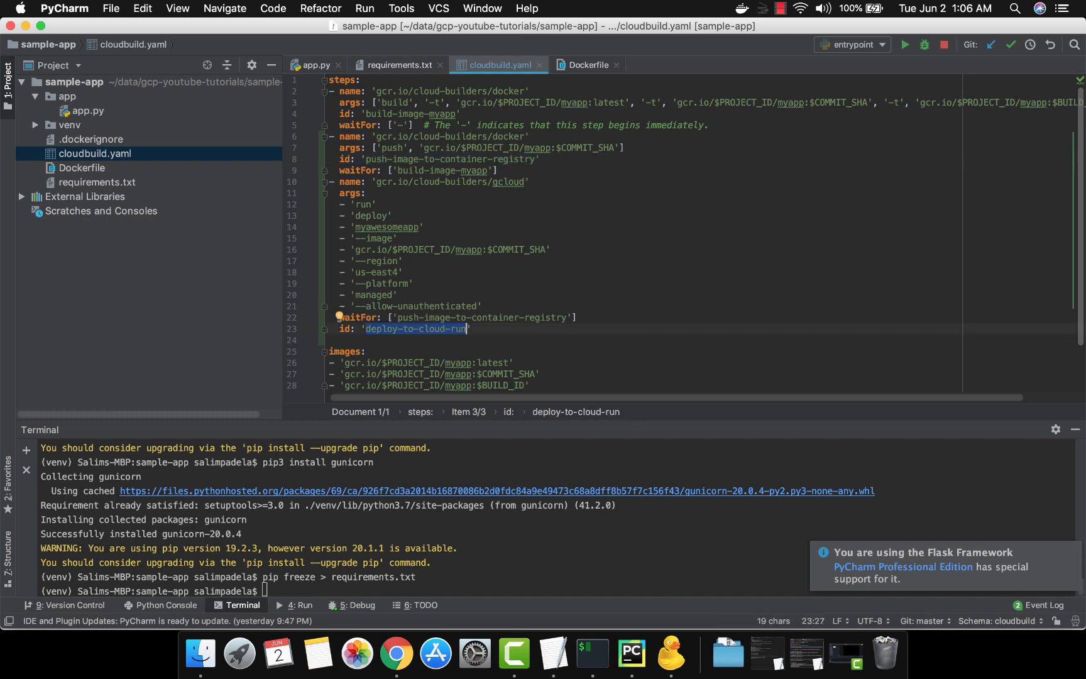
# Remove the blank line between the deploy step and the images section
pyautogui.click(329, 340)
pyautogui.press('BackSpace')
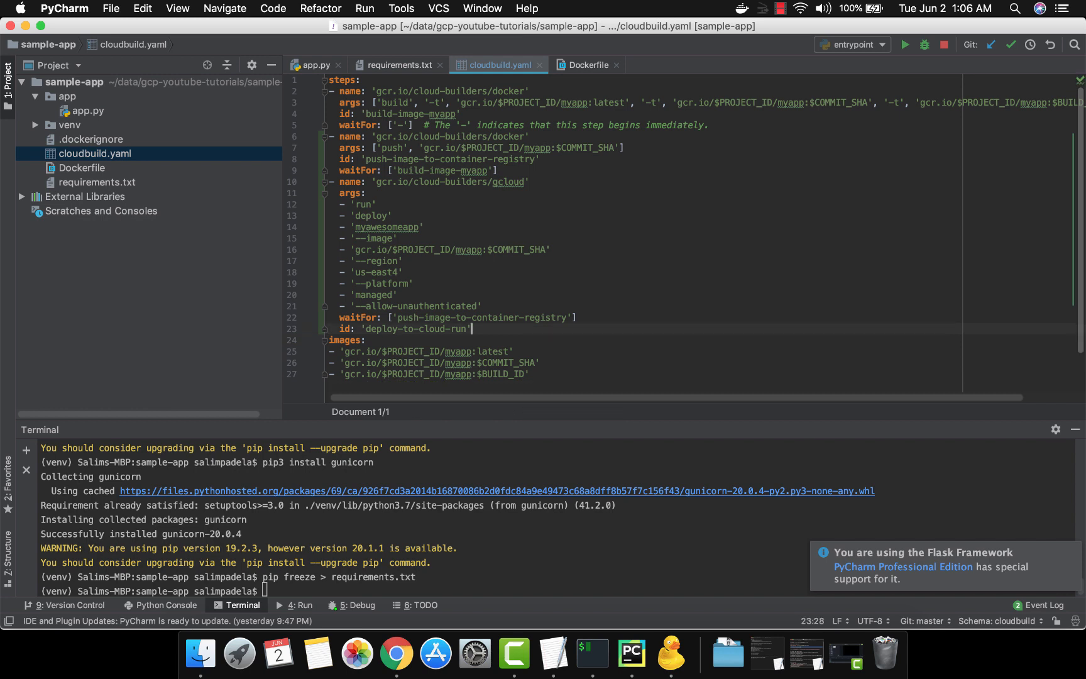
pyautogui.click(386, 113)
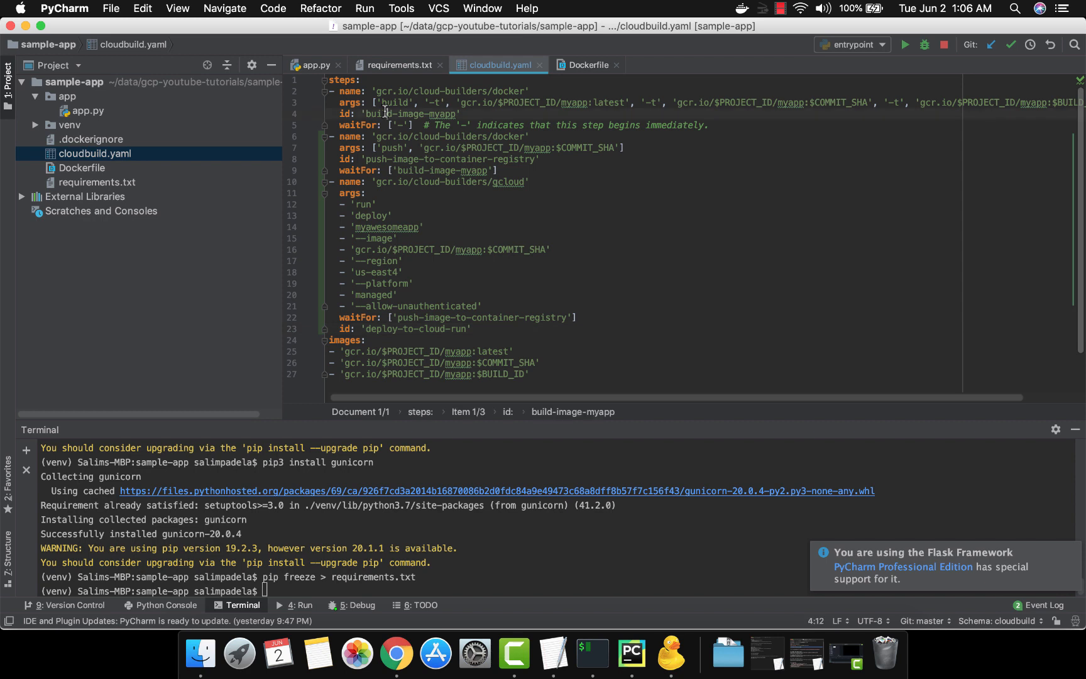
pyautogui.click(377, 158)
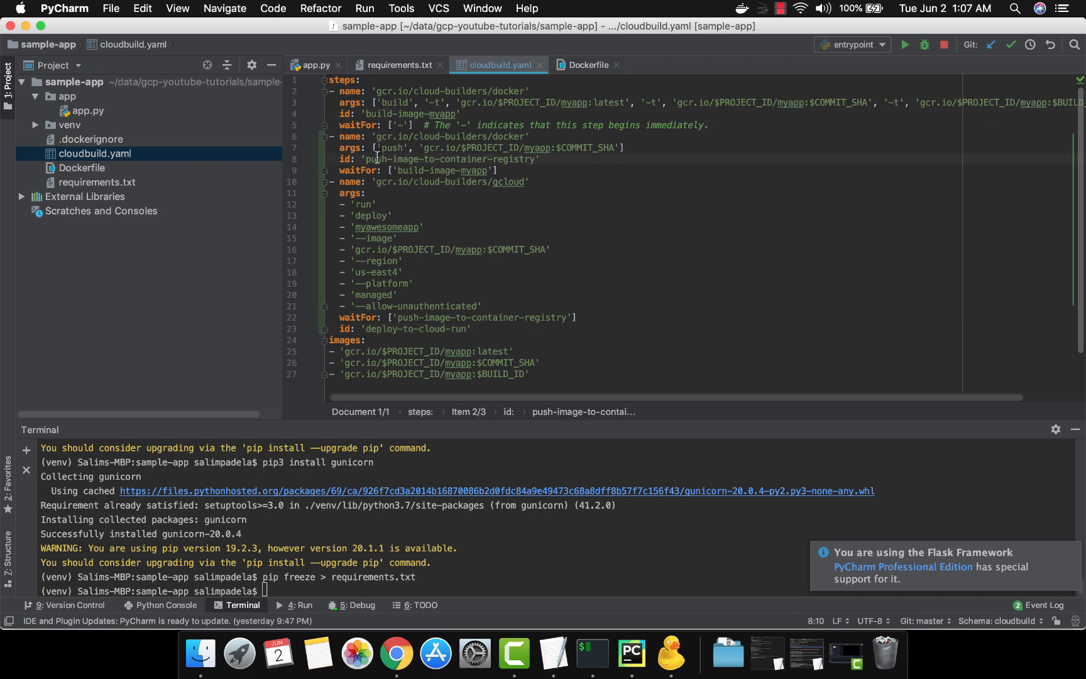
pyautogui.click(466, 159)
pyautogui.click(386, 329)
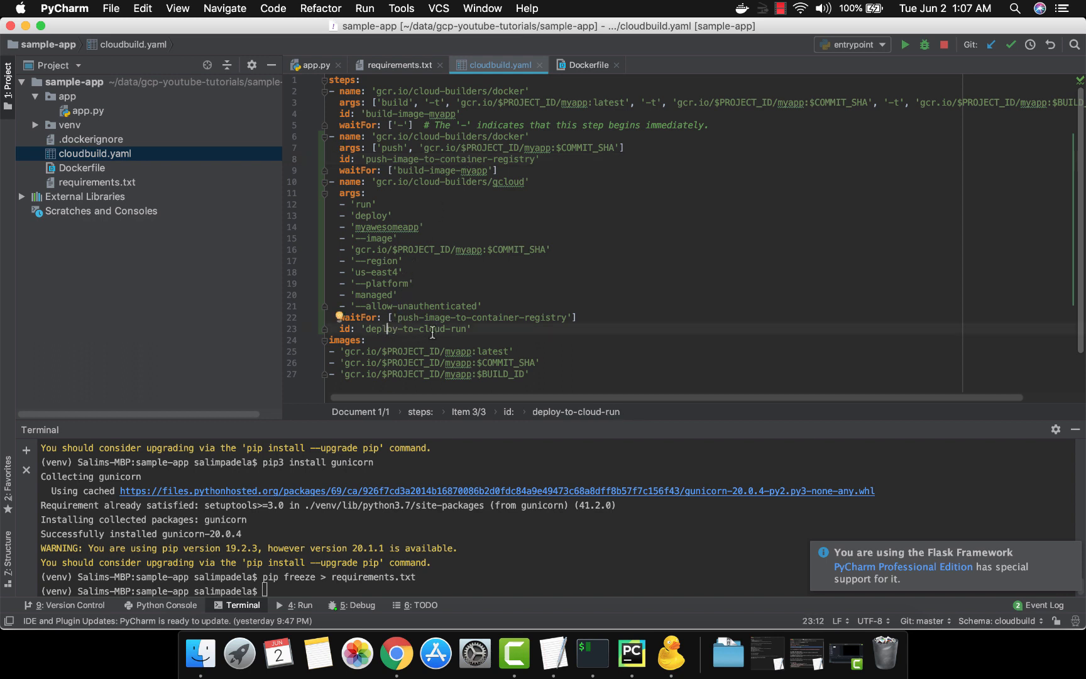
pyautogui.click(434, 329)
# In the terminal, check the git status and stage cloudbuild.yaml
pyautogui.press('super+Tab')
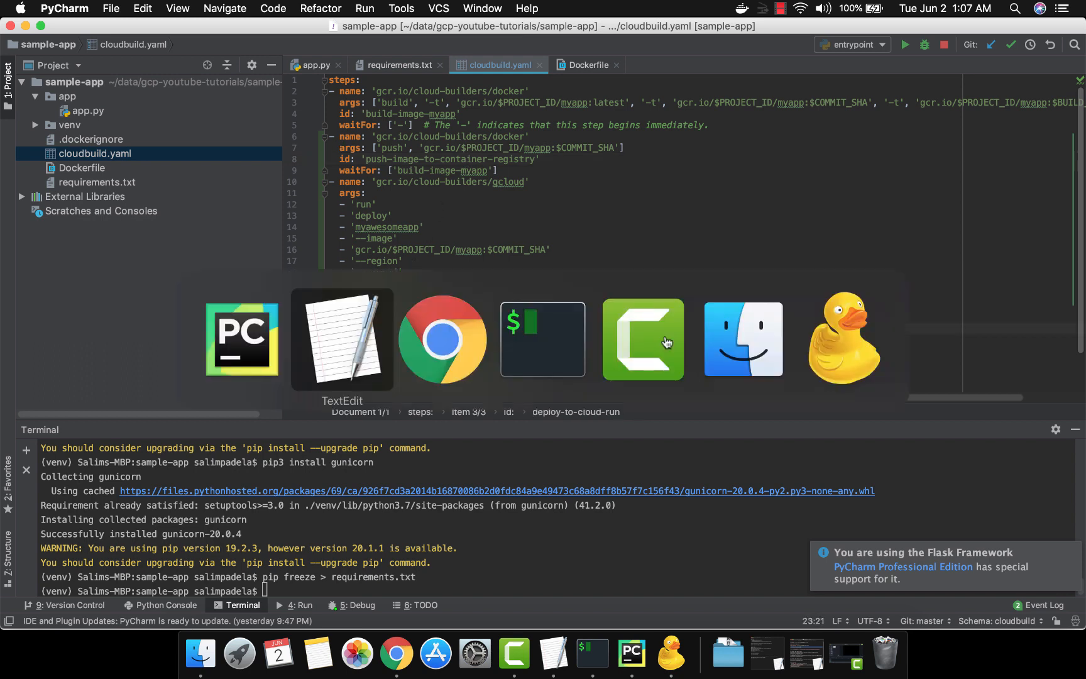
pyautogui.press('super+Tab')
pyautogui.press('super+Tab')
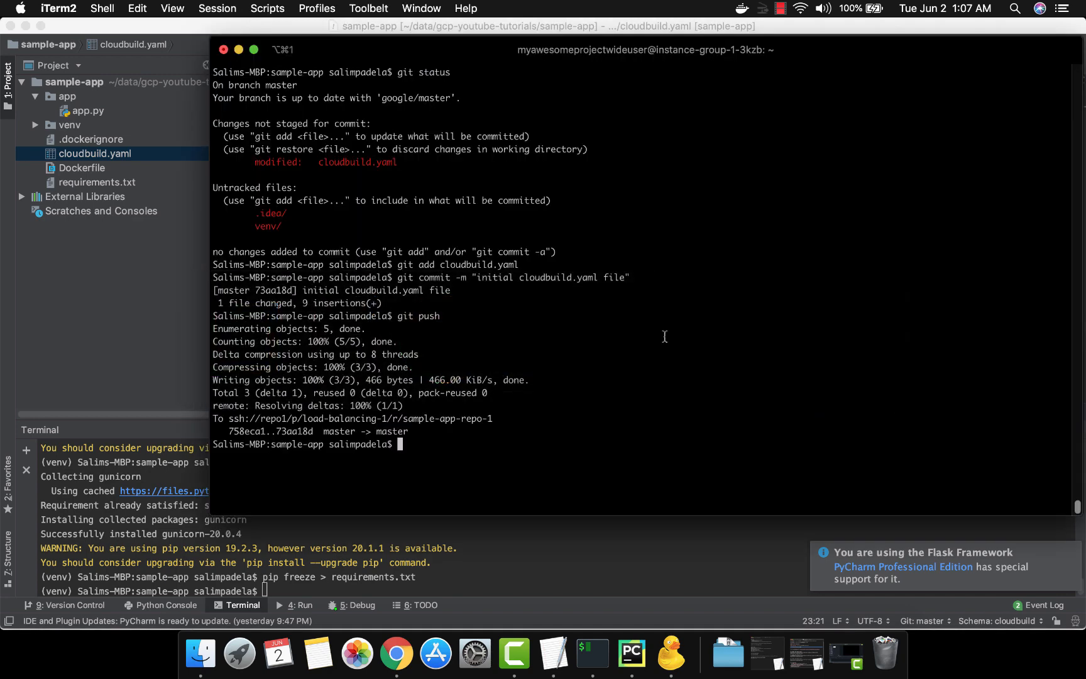
pyautogui.write('git status')
pyautogui.press('Return')
pyautogui.write('git add clo')
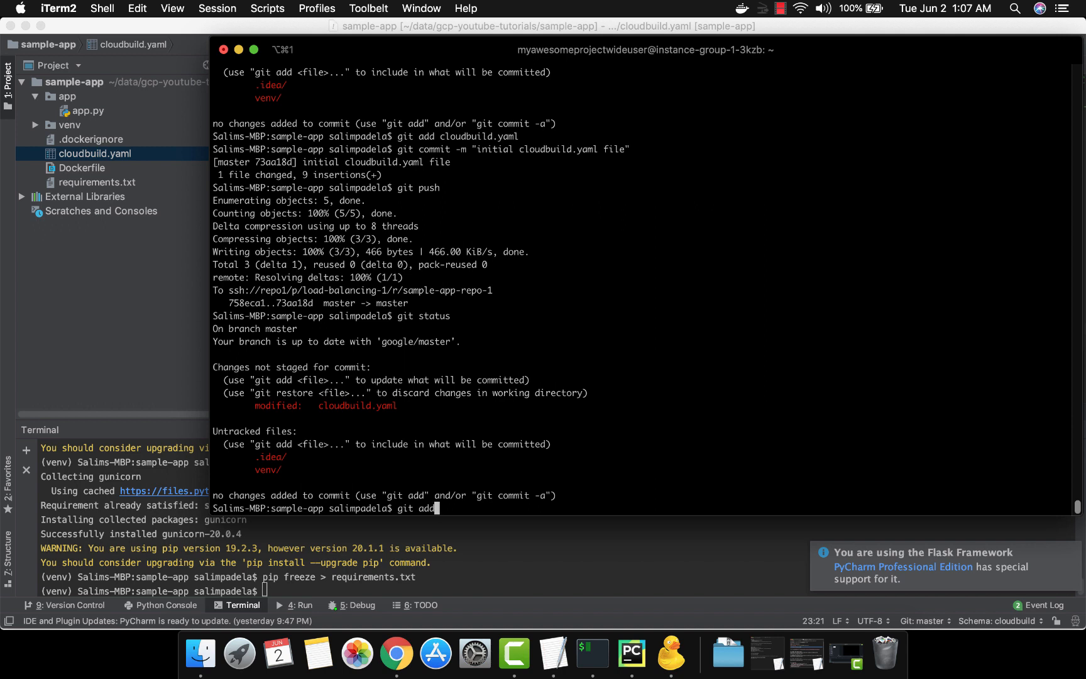
pyautogui.press('Tab')
pyautogui.press('Return')
# Commit the staged change with the message "cloud run"
pyautogui.write('g')
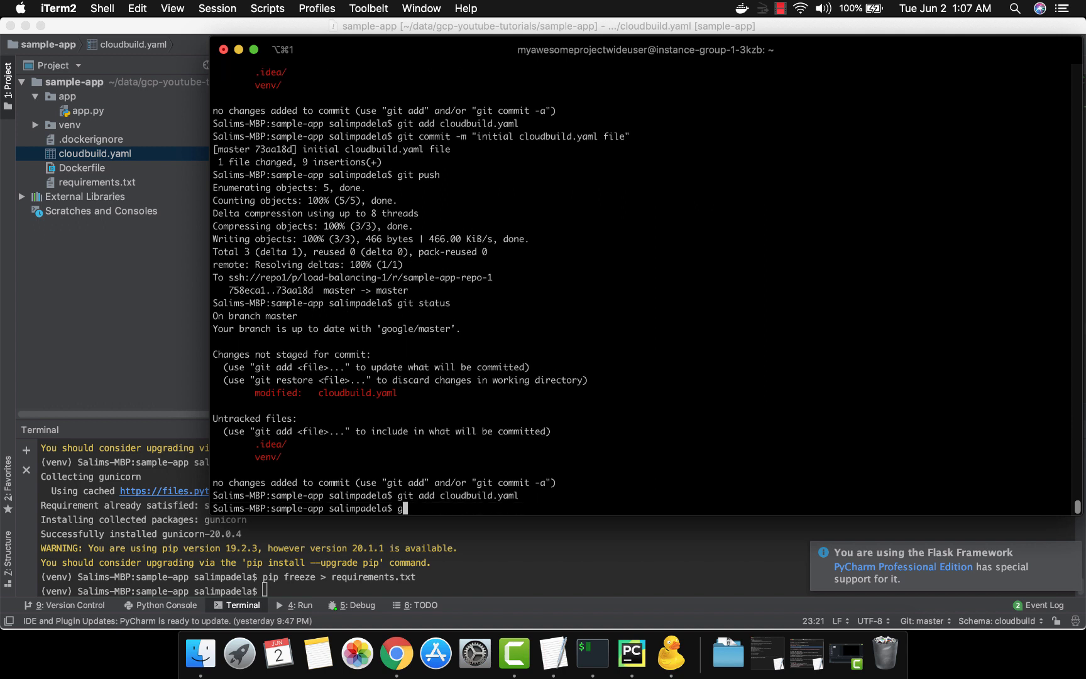
pyautogui.write('it commit -m "cloud run')
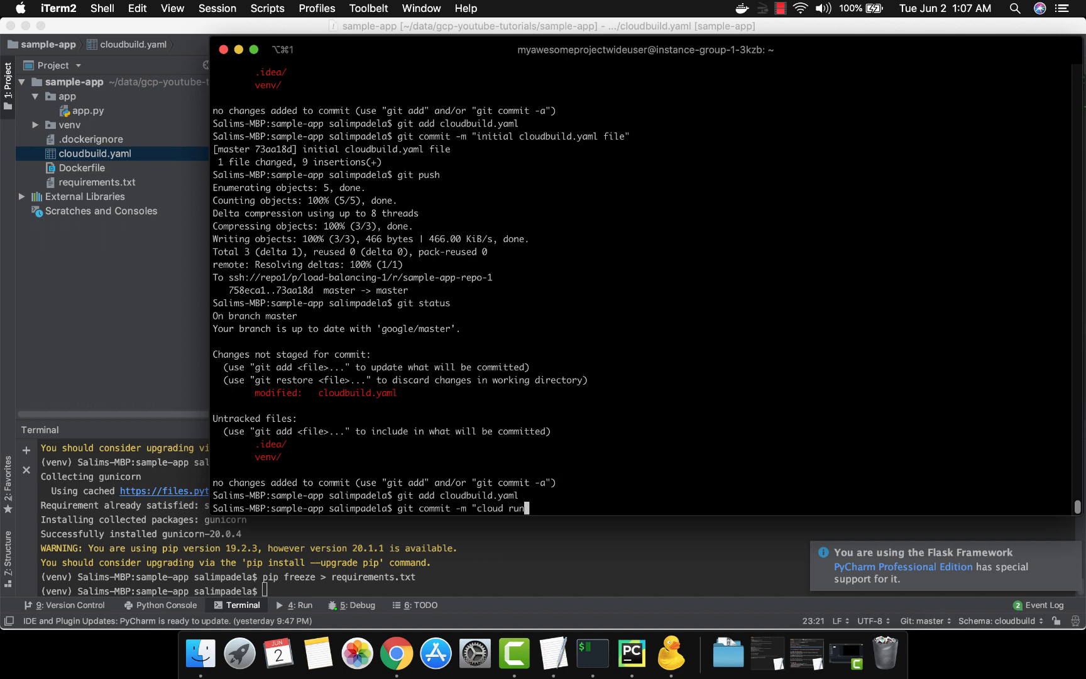
pyautogui.write('"')
pyautogui.press('Return')
# Push the commit to the remote repository
pyautogui.write('git us')
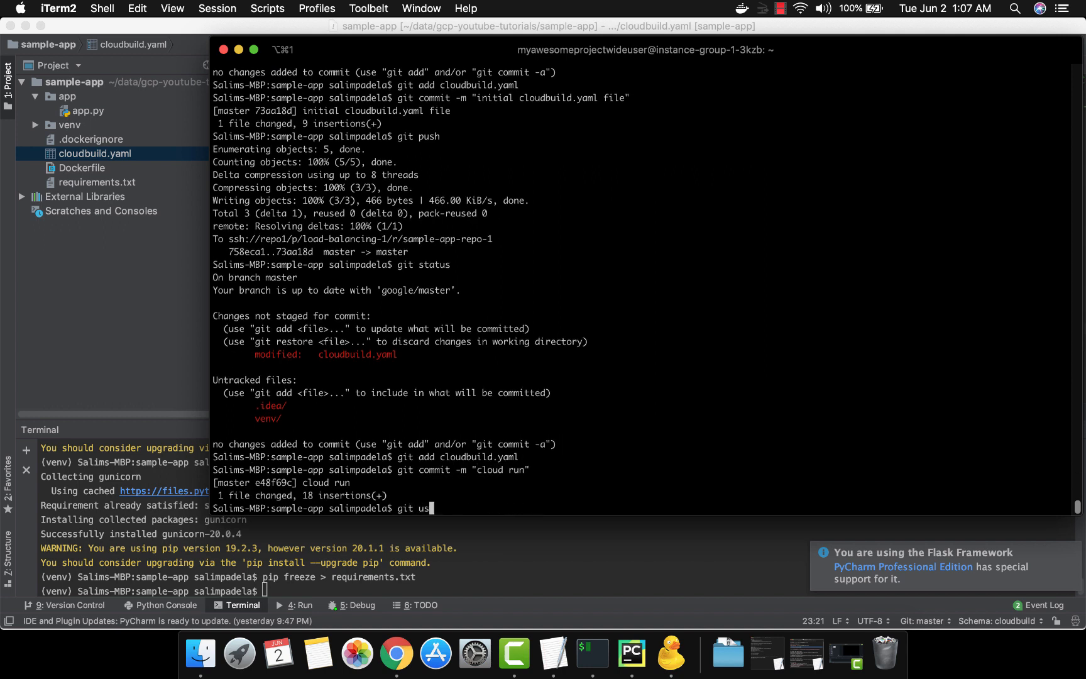
pyautogui.press('BackSpace')
pyautogui.press('BackSpace')
pyautogui.write('push')
pyautogui.press('Return')
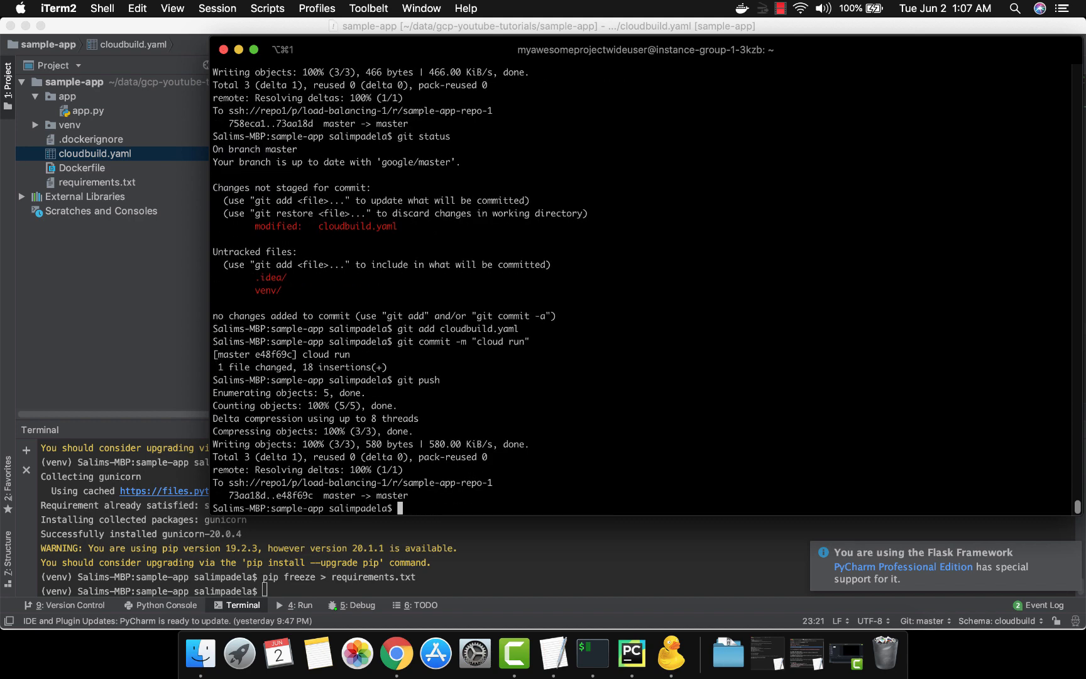
# In the browser, open the Cloud Run services page in a new tab
pyautogui.press('super+Tab')
pyautogui.press('super+Tab')
pyautogui.press('super+Tab')
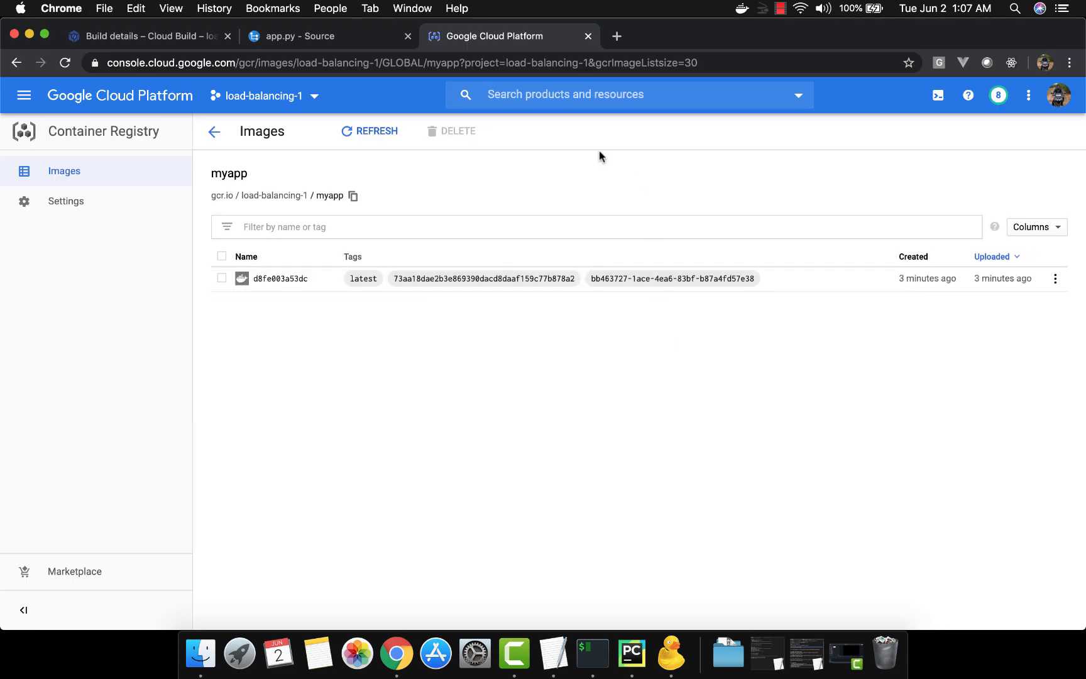
pyautogui.click(166, 41)
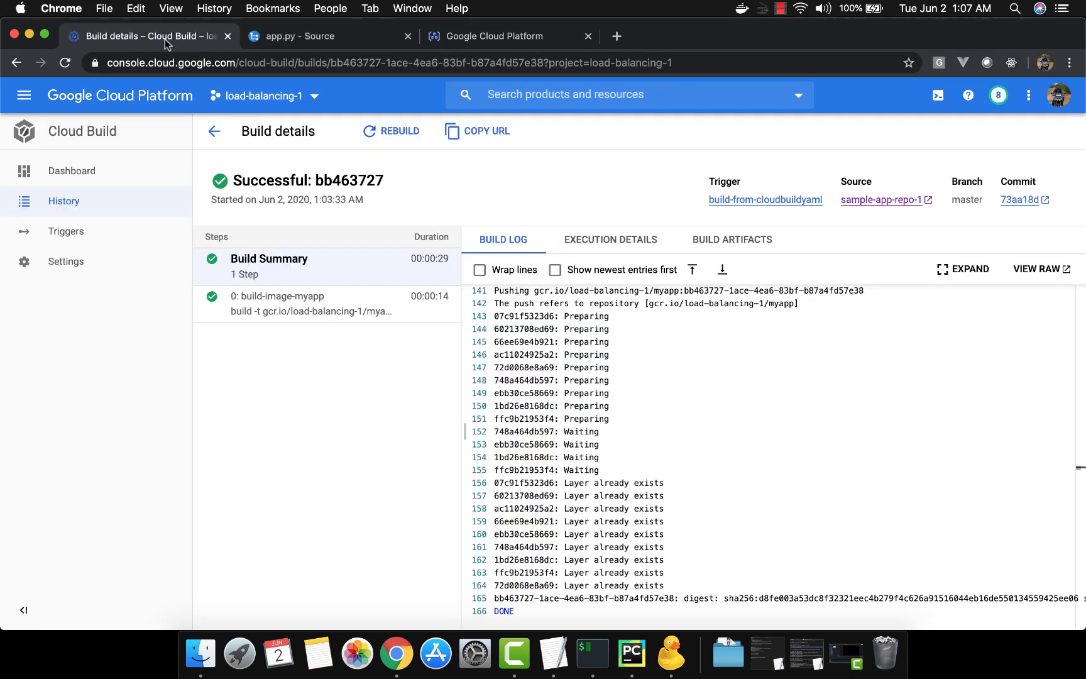
pyautogui.click(24, 95)
pyautogui.moveTo(88, 332)
pyautogui.scroll(-5, 87, 347)
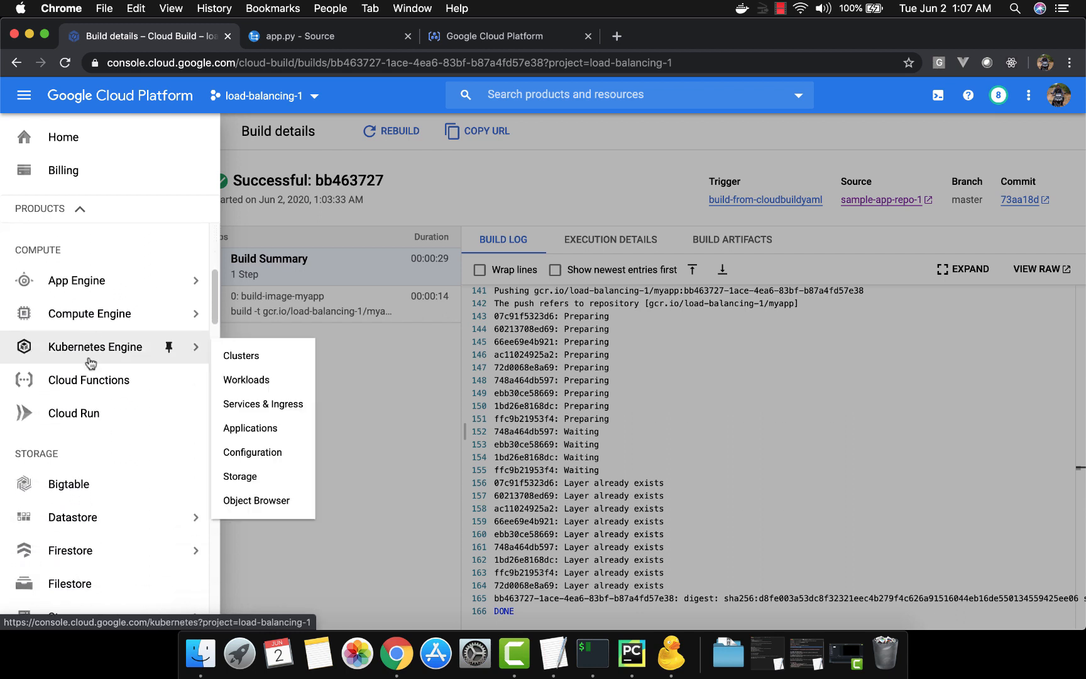
pyautogui.rightClick(77, 415)
pyautogui.click(126, 418)
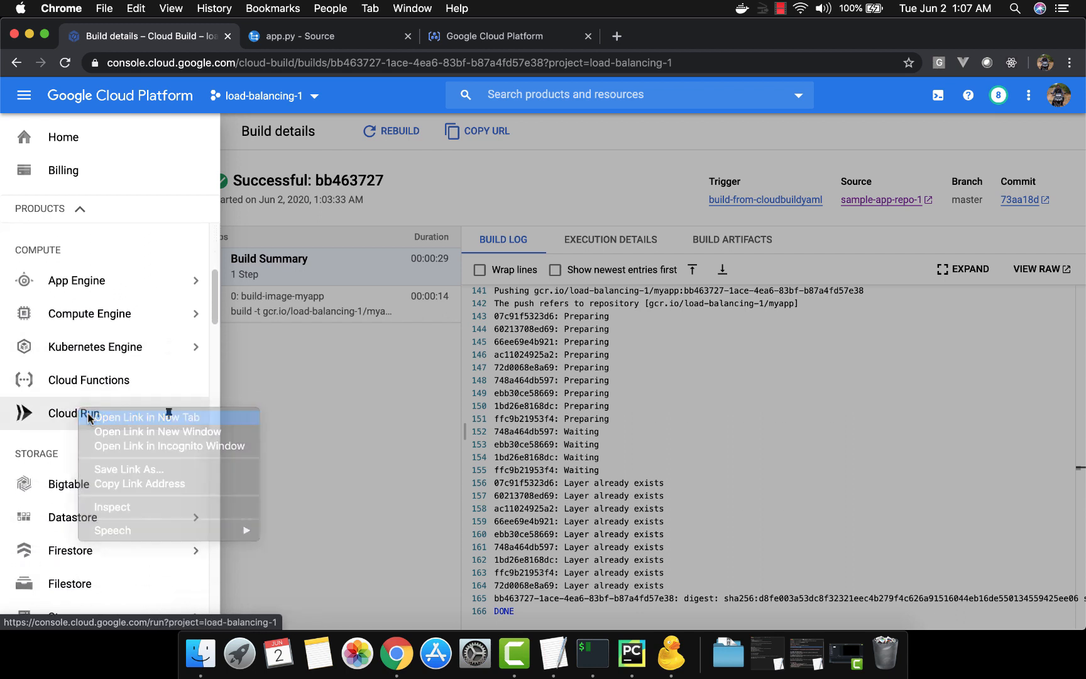
pyautogui.click(657, 39)
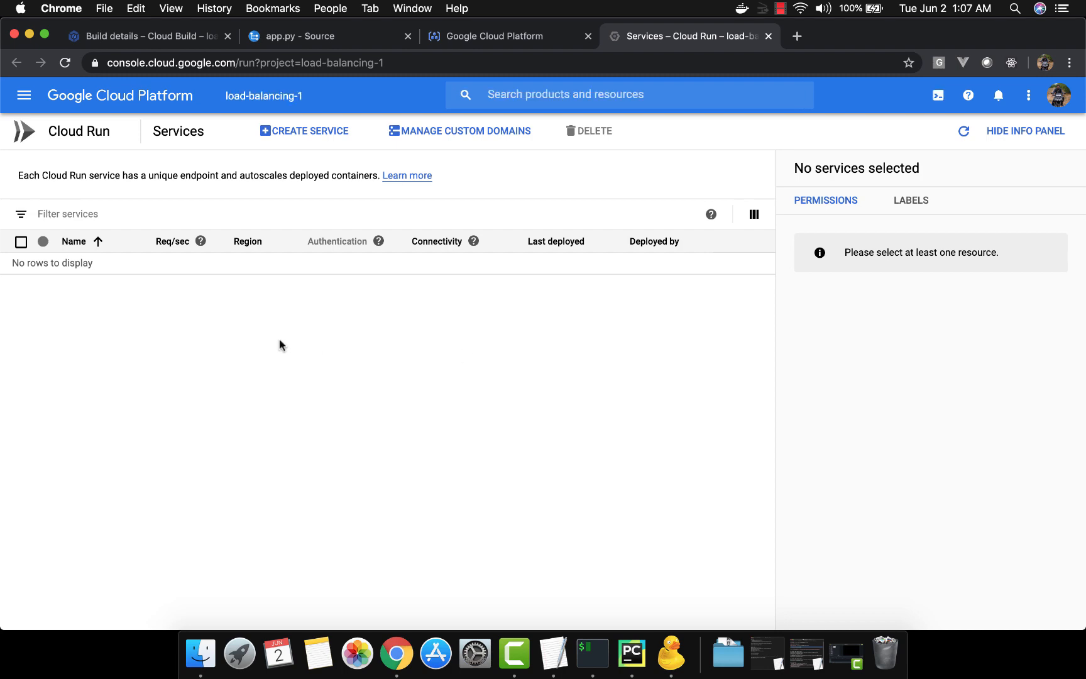
# Go back to the Cloud Build history and open the newest build triggered by the push
pyautogui.click(177, 37)
pyautogui.click(339, 413)
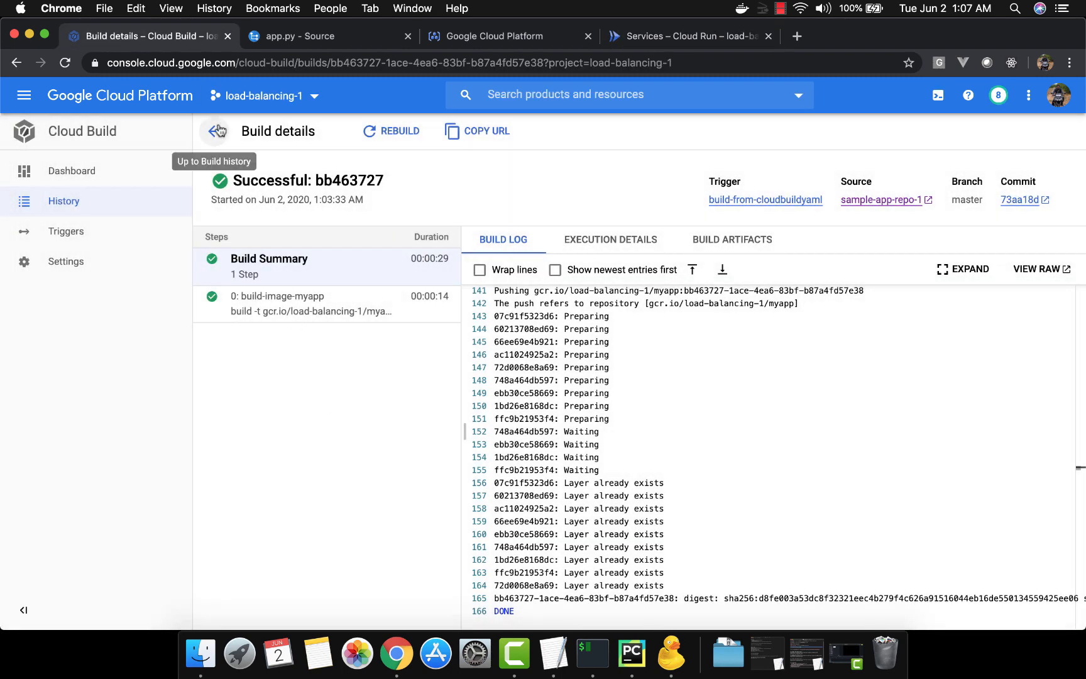
pyautogui.click(217, 131)
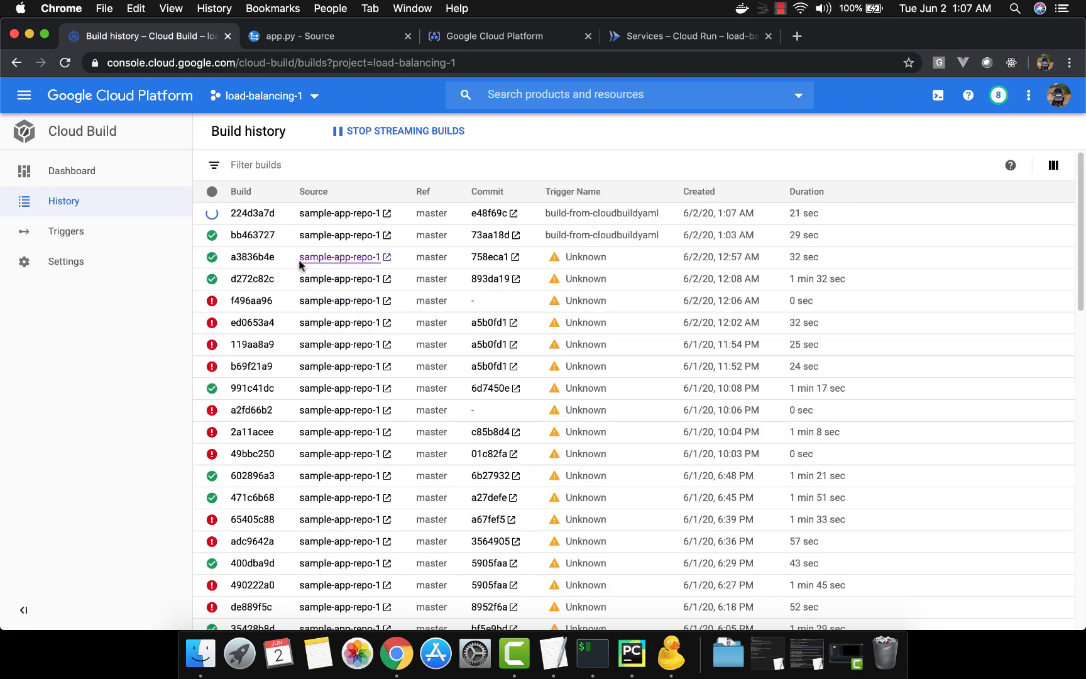
pyautogui.click(258, 214)
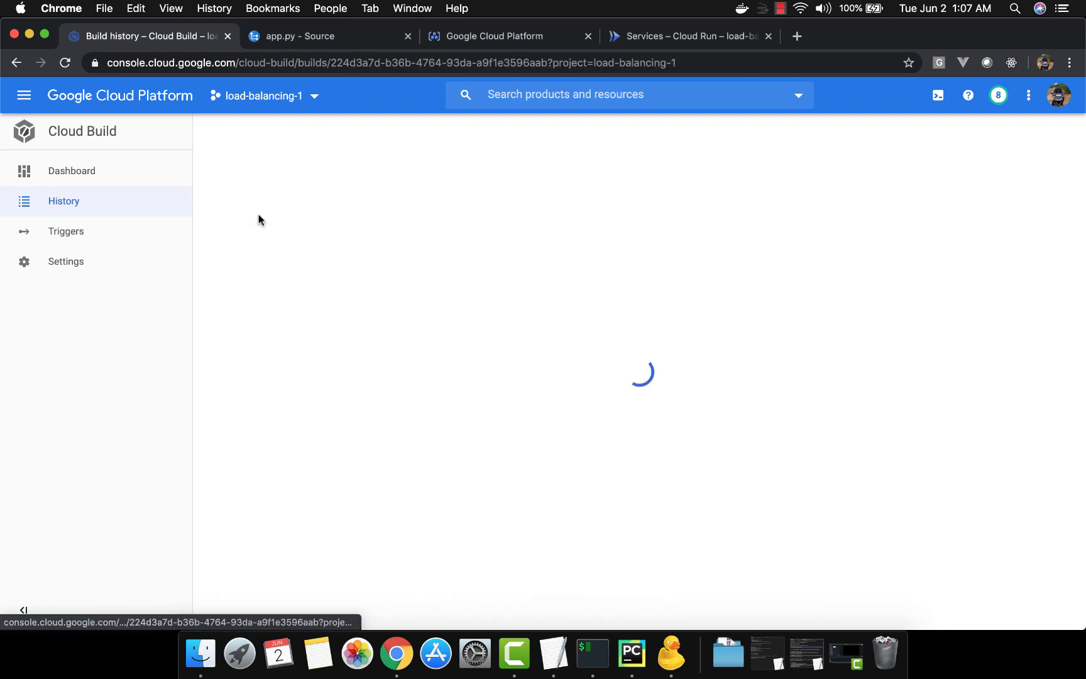
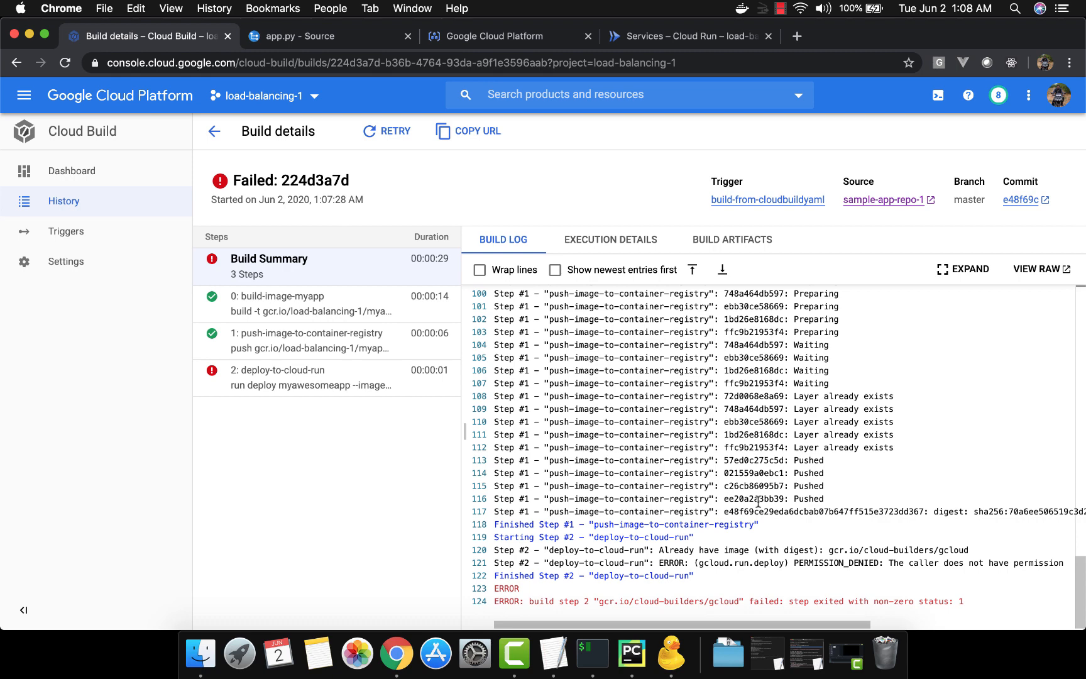
# Examine the build log of the failed deploy-to-cloud-run step for the cause of the error
pyautogui.click(363, 386)
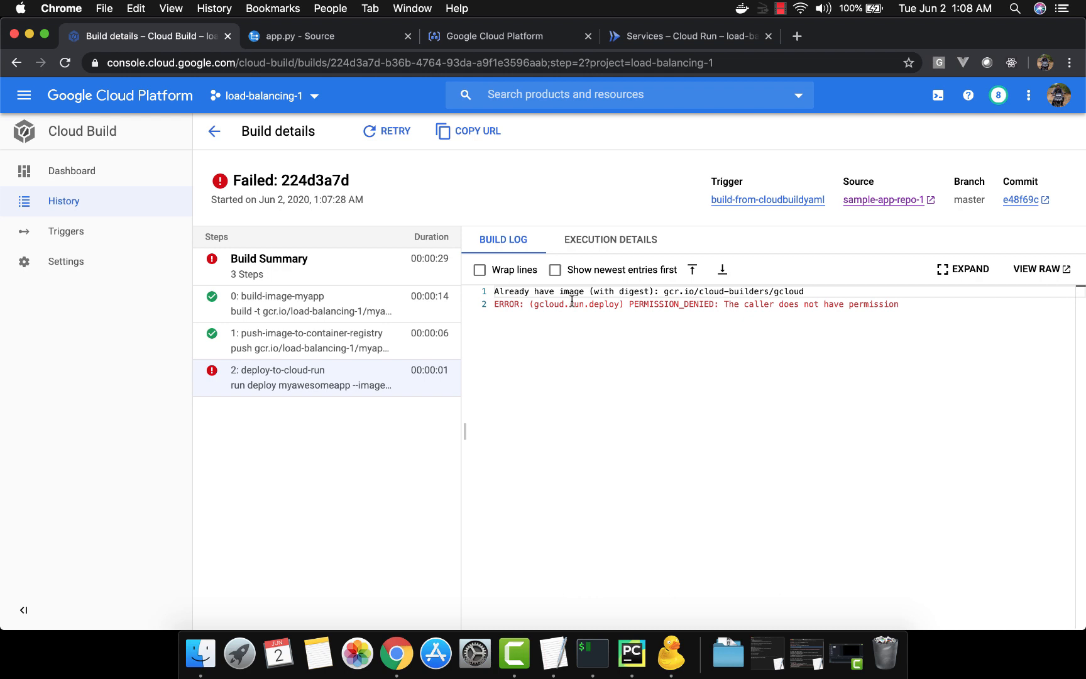
pyautogui.moveTo(574, 303); pyautogui.dragTo(835, 304)
pyautogui.click(655, 303)
pyautogui.click(829, 304)
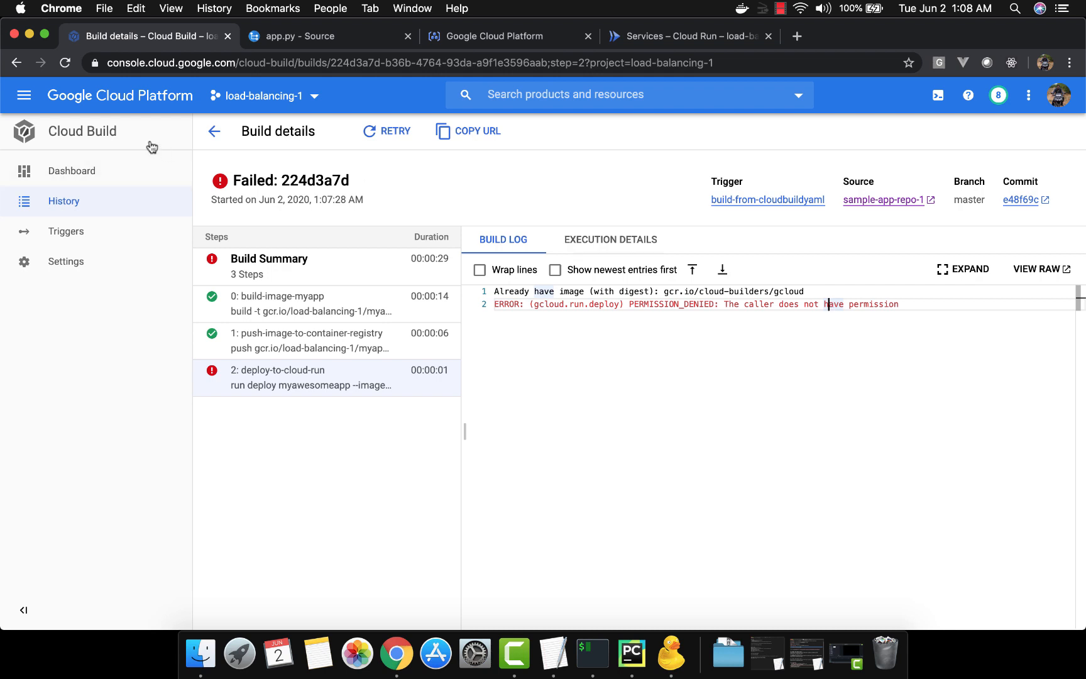
# Open the project's IAM & Admin page in a new browser tab and switch to it
pyautogui.click(25, 96)
pyautogui.scroll(-1, 105, 295)
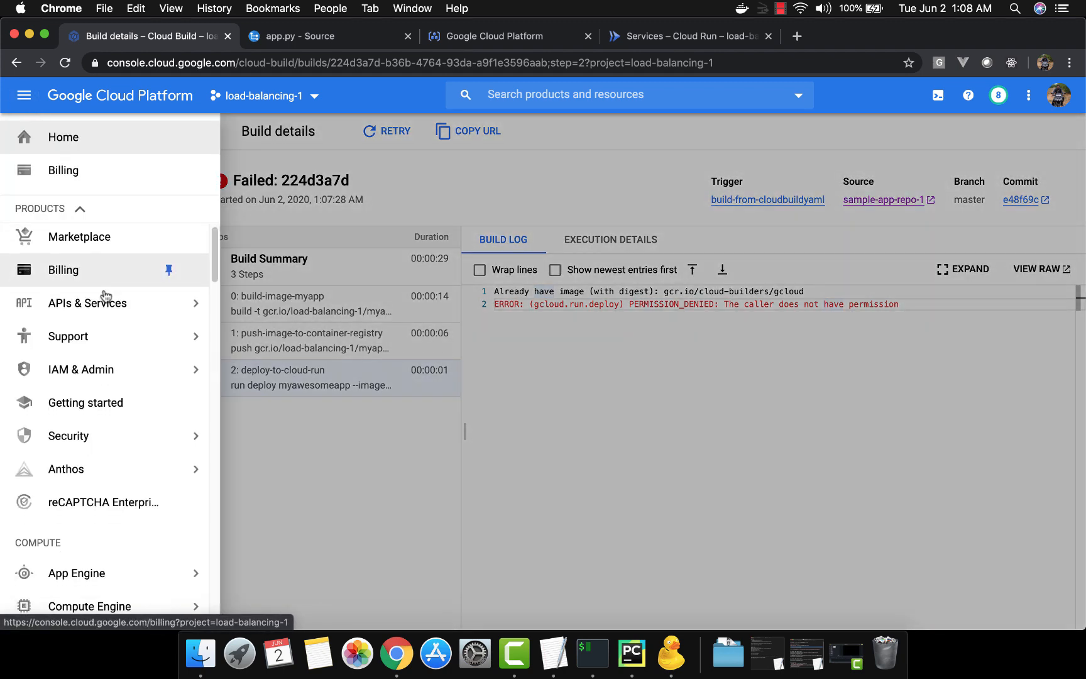
pyautogui.scroll(-10, 105, 295)
pyautogui.scroll(8, 106, 296)
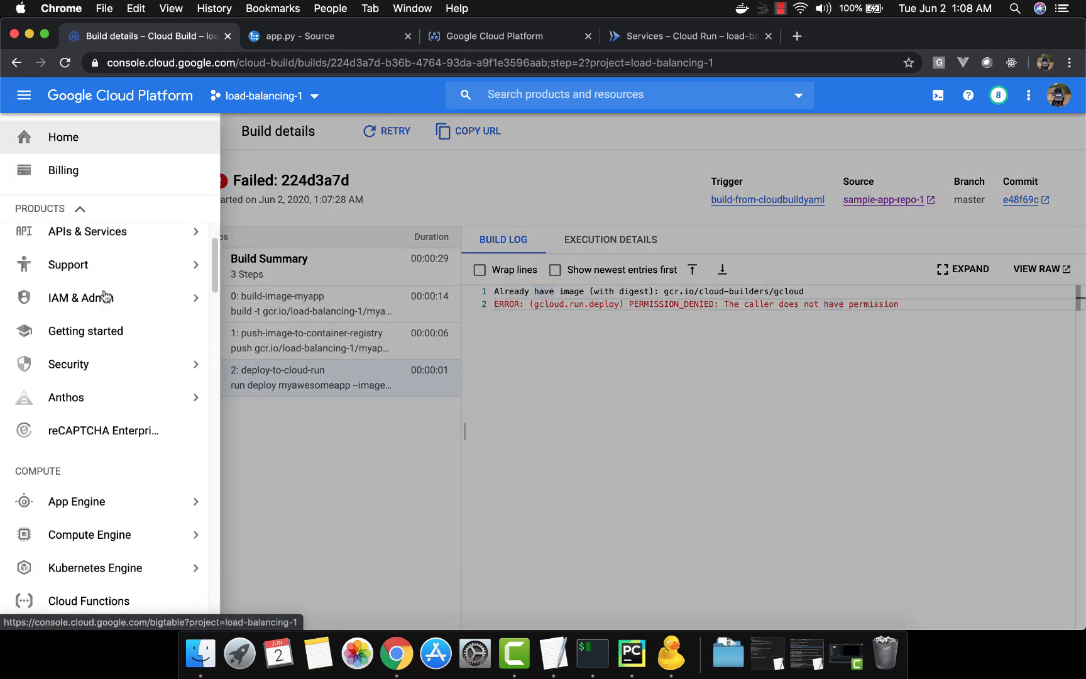
pyautogui.scroll(2, 105, 294)
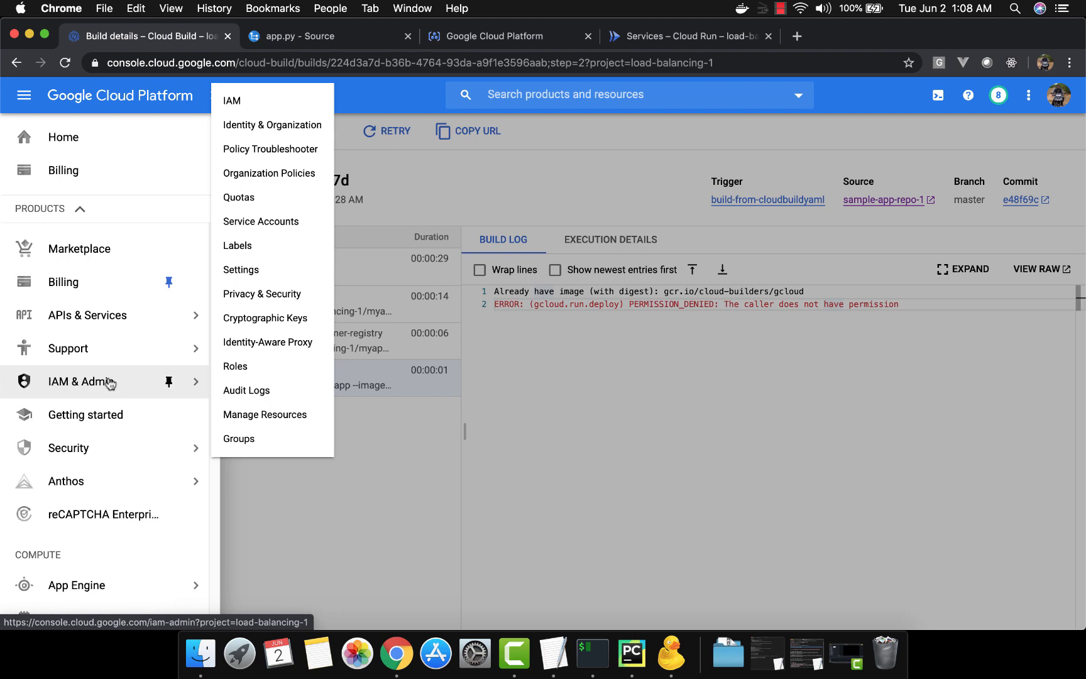
pyautogui.rightClick(110, 383)
pyautogui.click(126, 381)
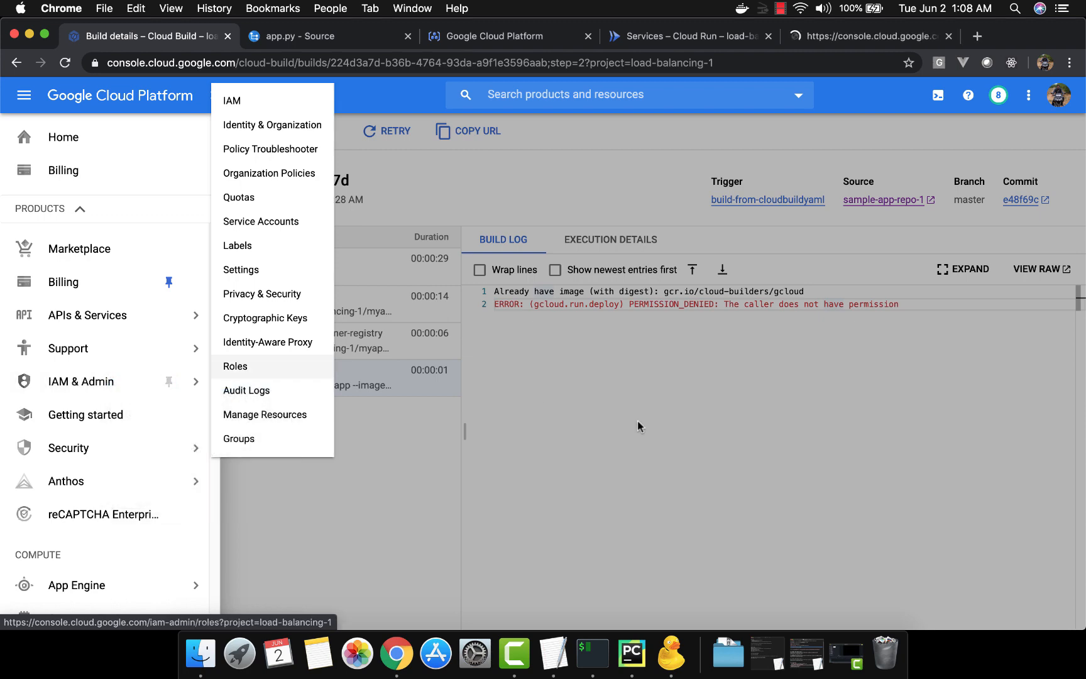
pyautogui.click(637, 421)
pyautogui.click(816, 38)
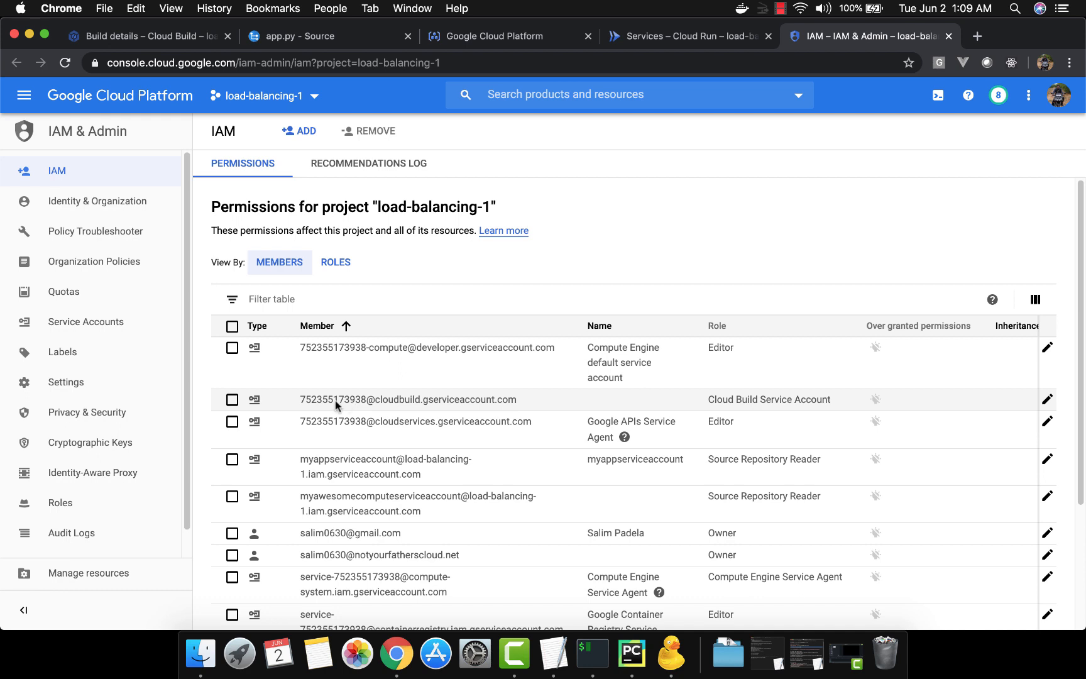
pyautogui.moveTo(313, 399); pyautogui.dragTo(342, 400)
pyautogui.click(395, 400)
pyautogui.click(1047, 400)
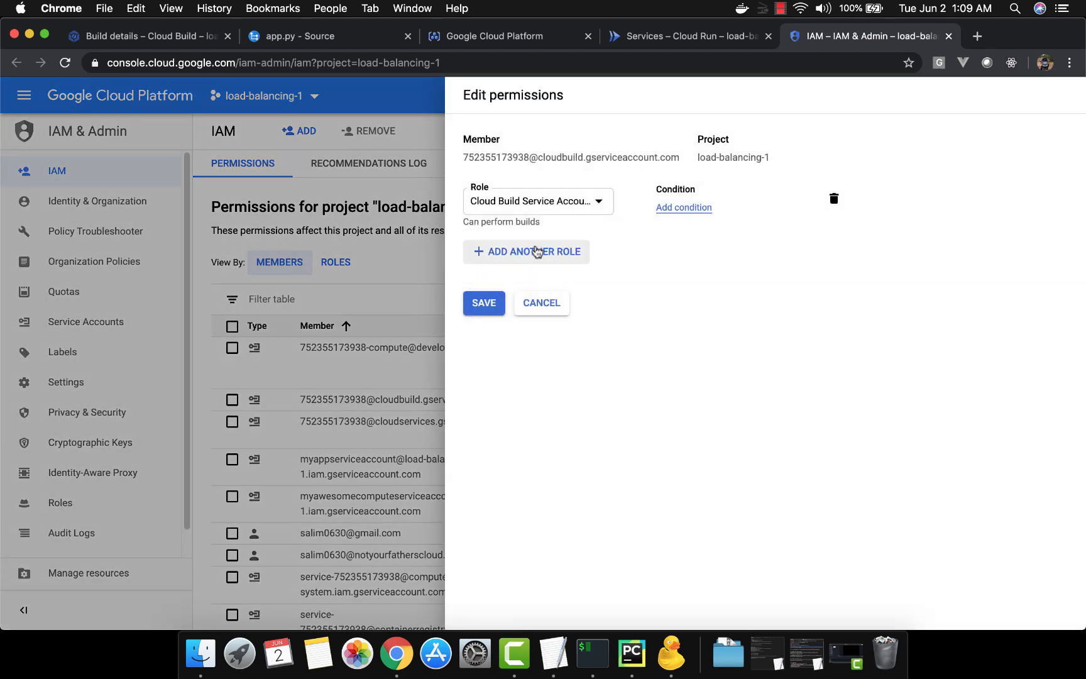
pyautogui.click(536, 252)
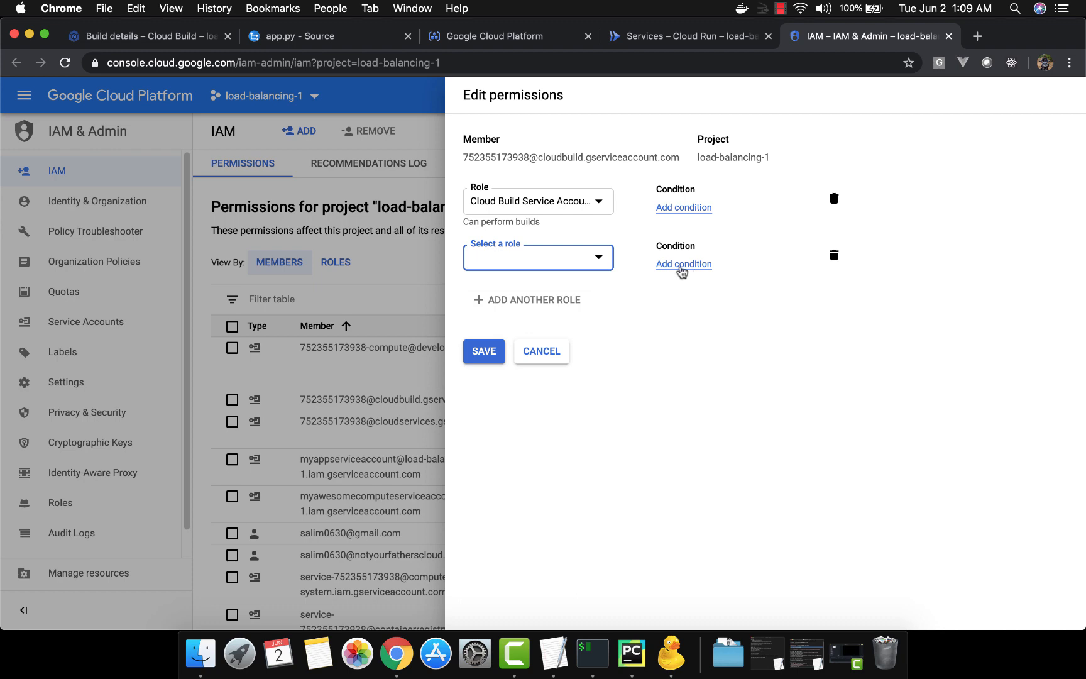
pyautogui.click(552, 354)
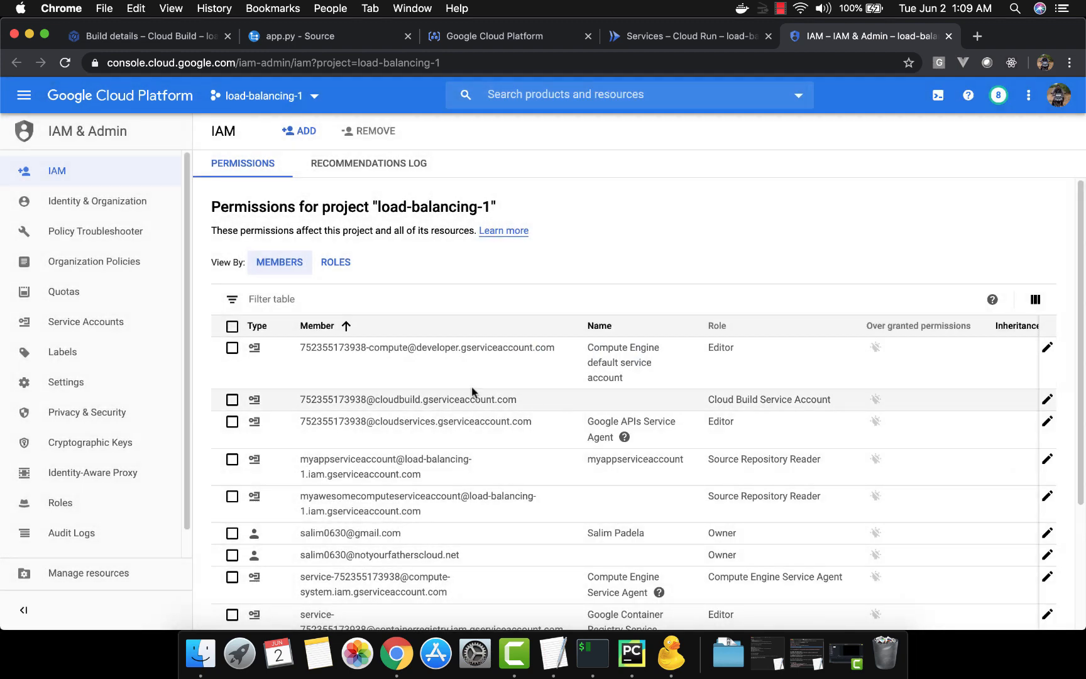
# Edit the Cloud Build service account's permissions and add the Cloud Run Admin role
pyautogui.click(232, 400)
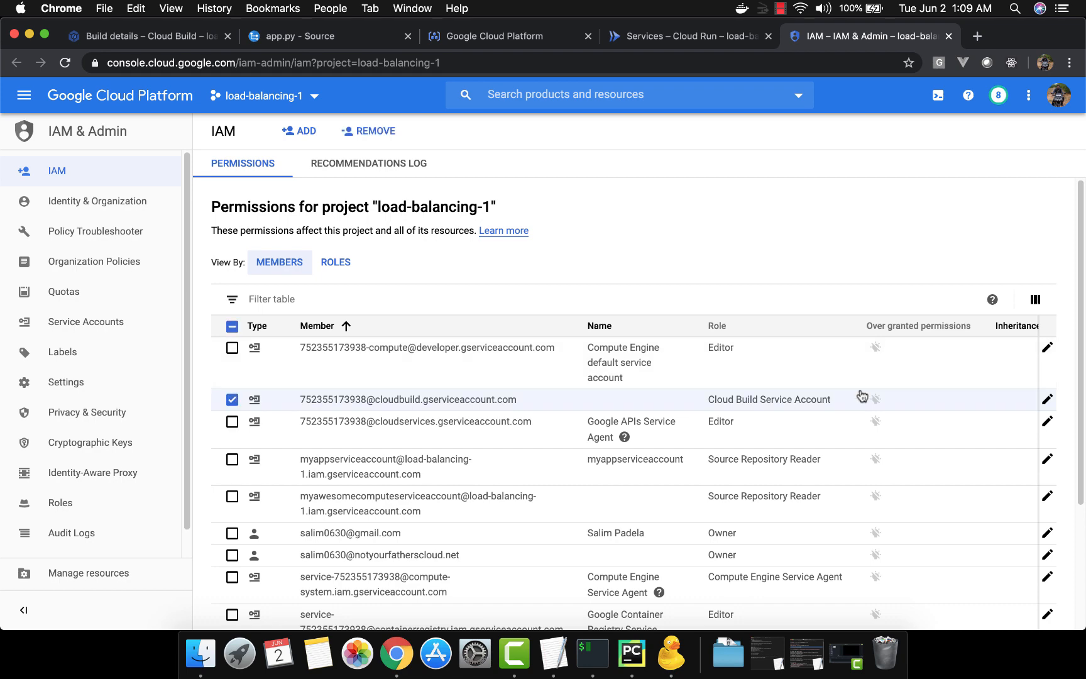
pyautogui.click(1048, 401)
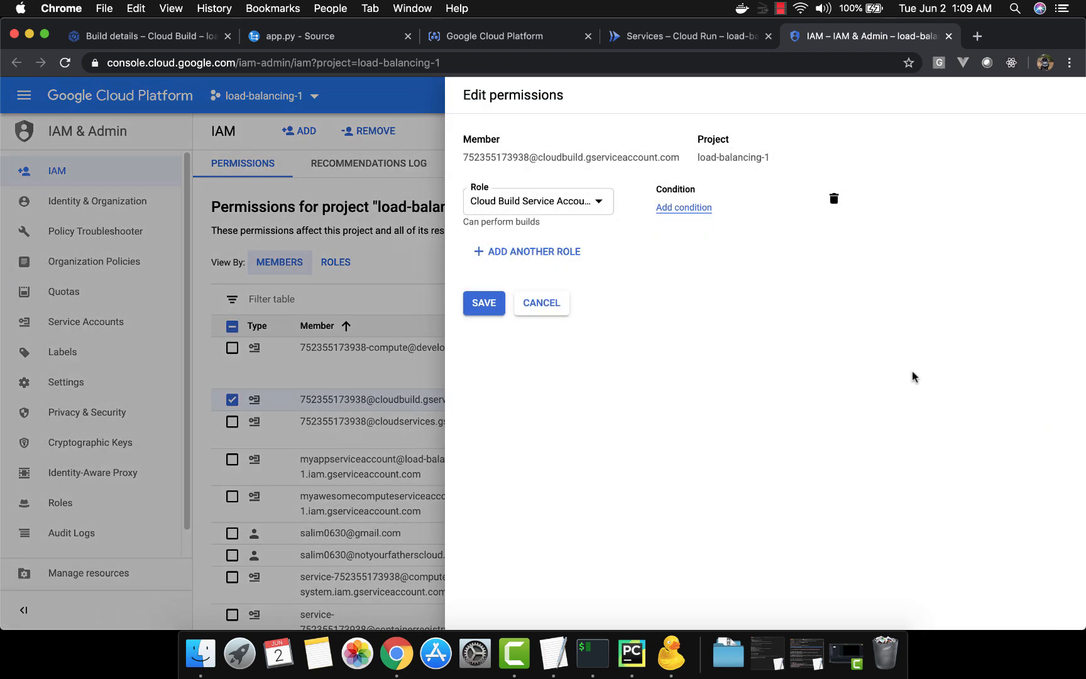
pyautogui.click(560, 254)
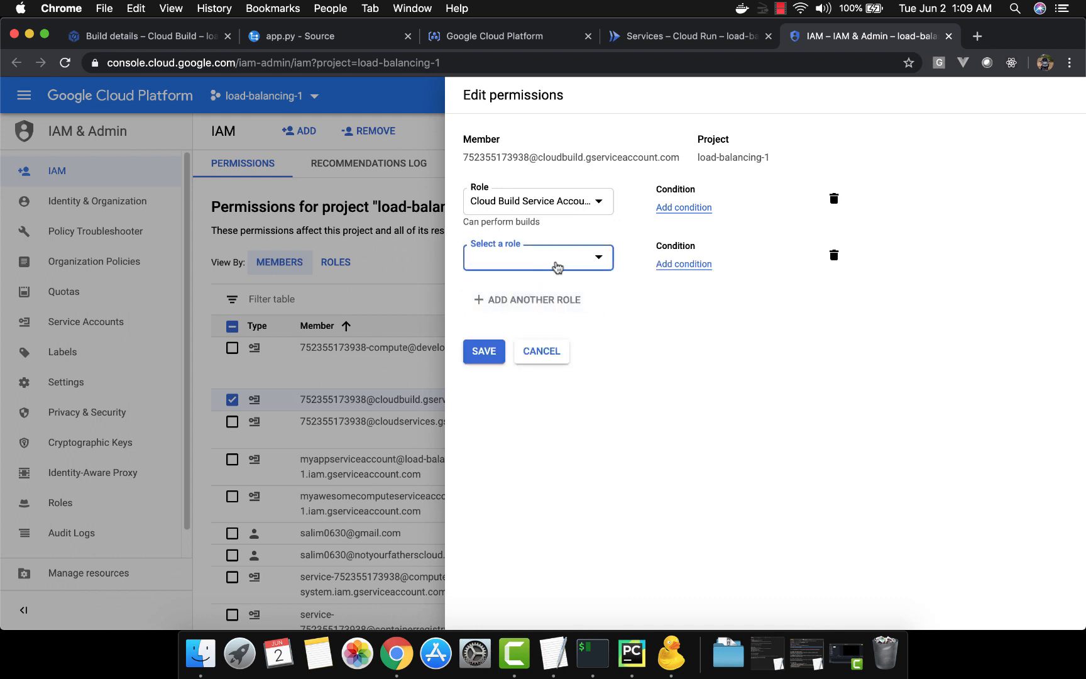
pyautogui.click(557, 268)
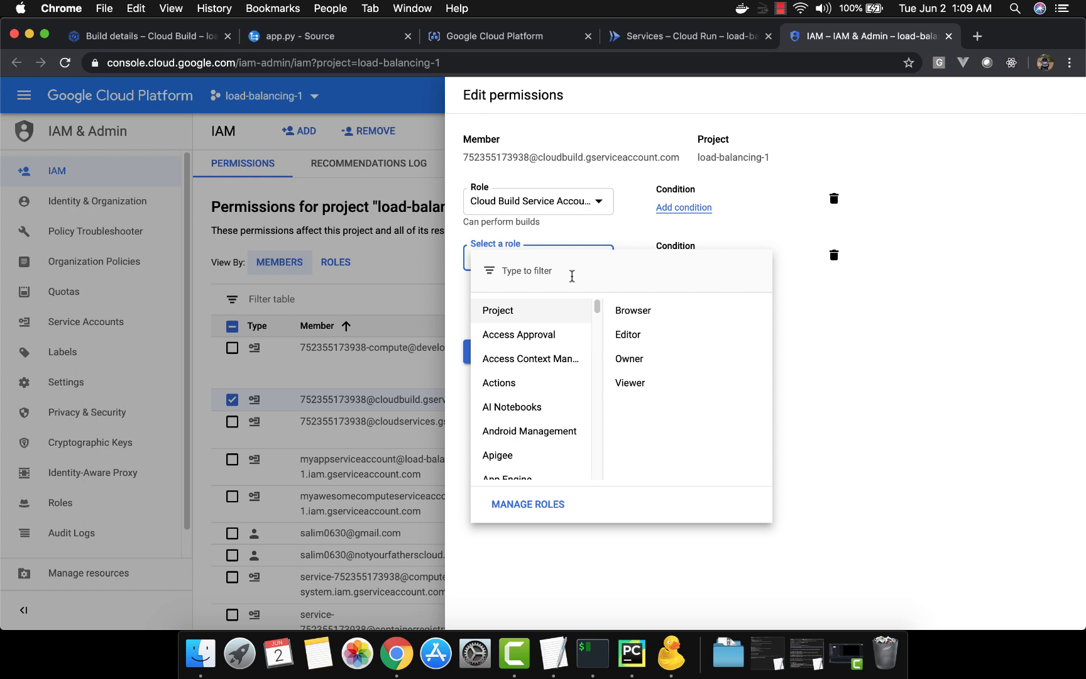
pyautogui.write('run')
pyautogui.scroll(-2, 606, 359)
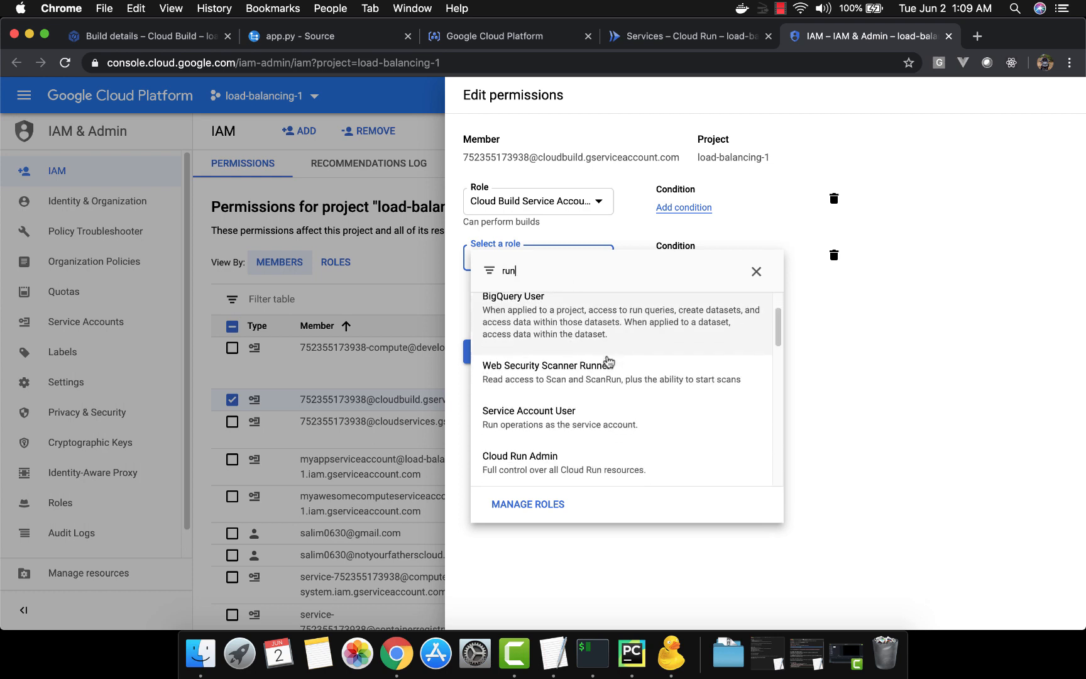
pyautogui.scroll(-1, 607, 361)
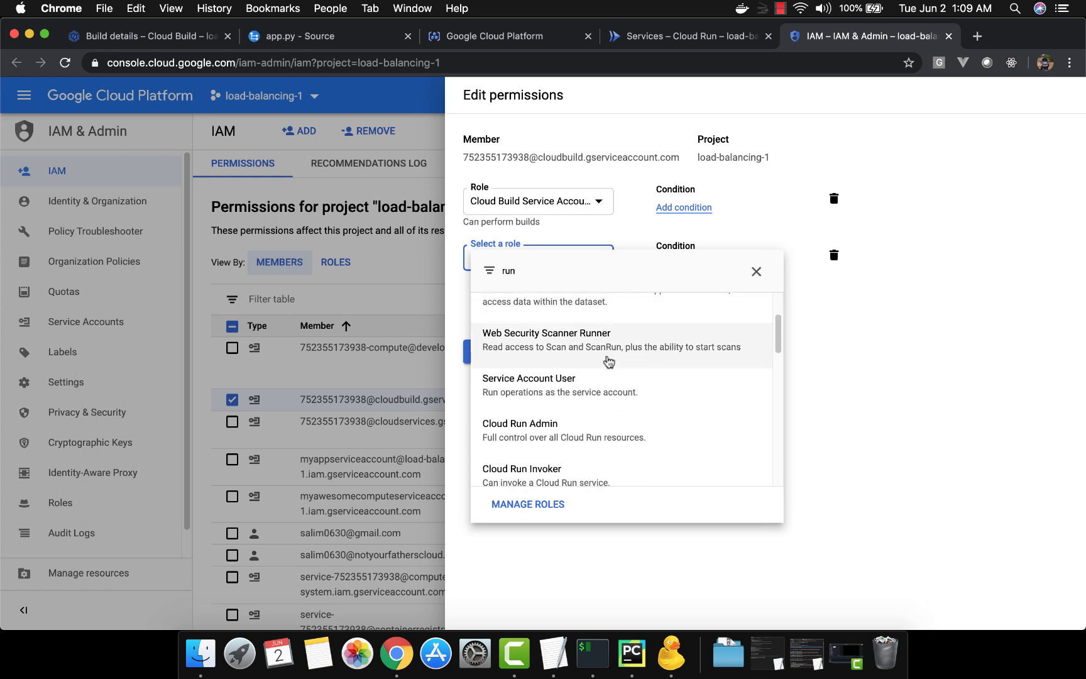
pyautogui.click(640, 431)
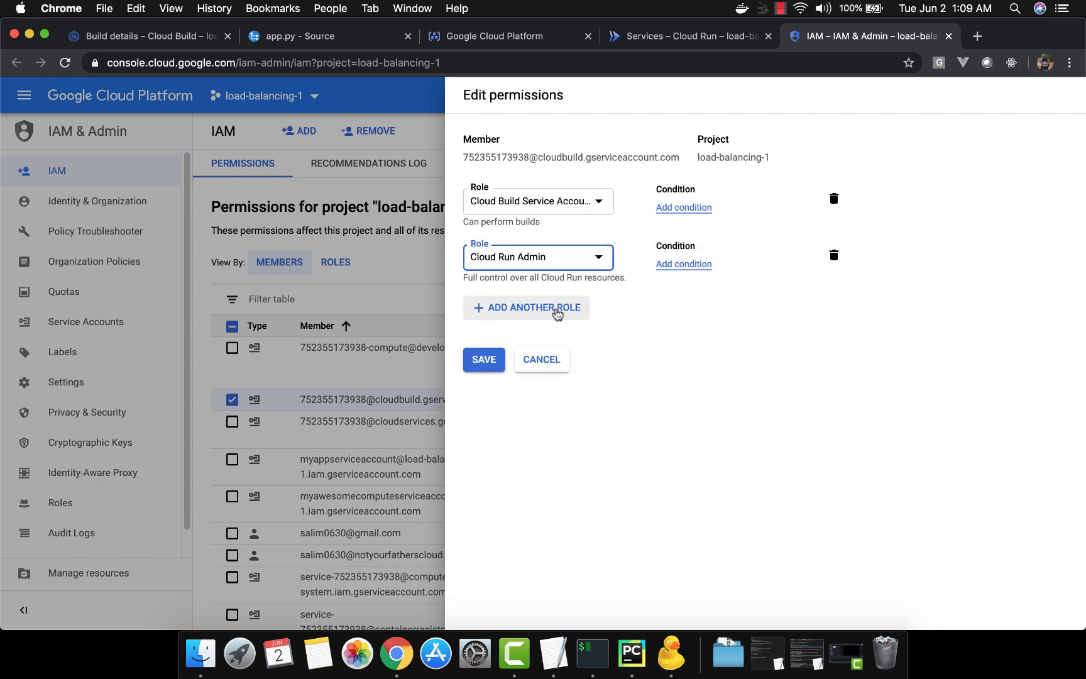
# Add the Service Account User role to the Cloud Build service account and save the permissions
pyautogui.click(556, 314)
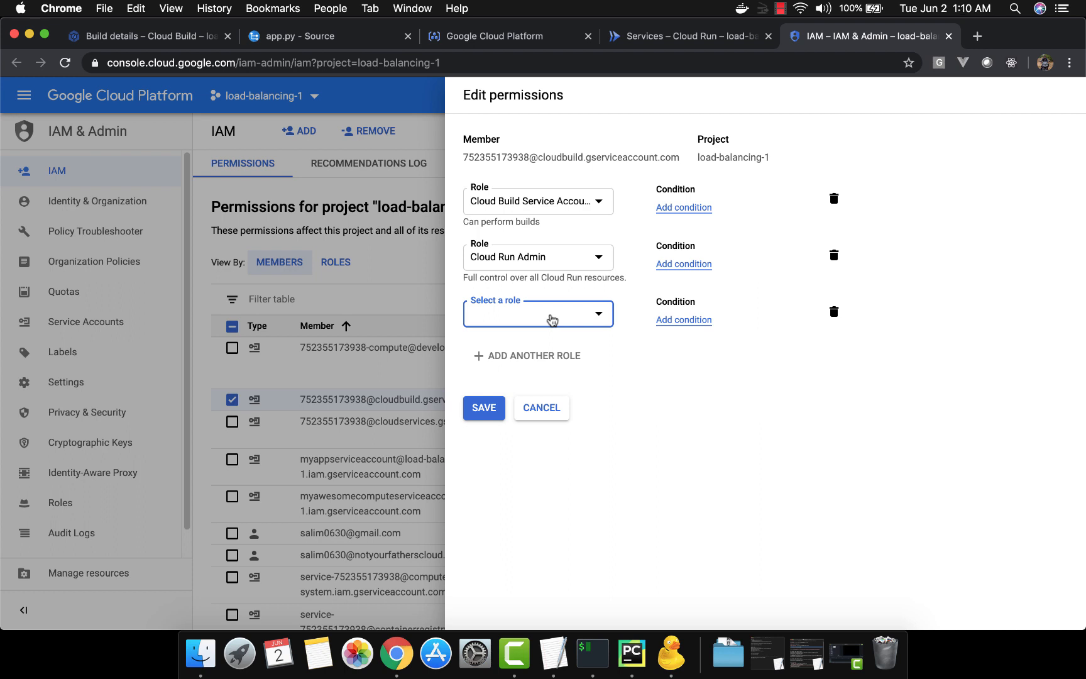
pyautogui.click(550, 314)
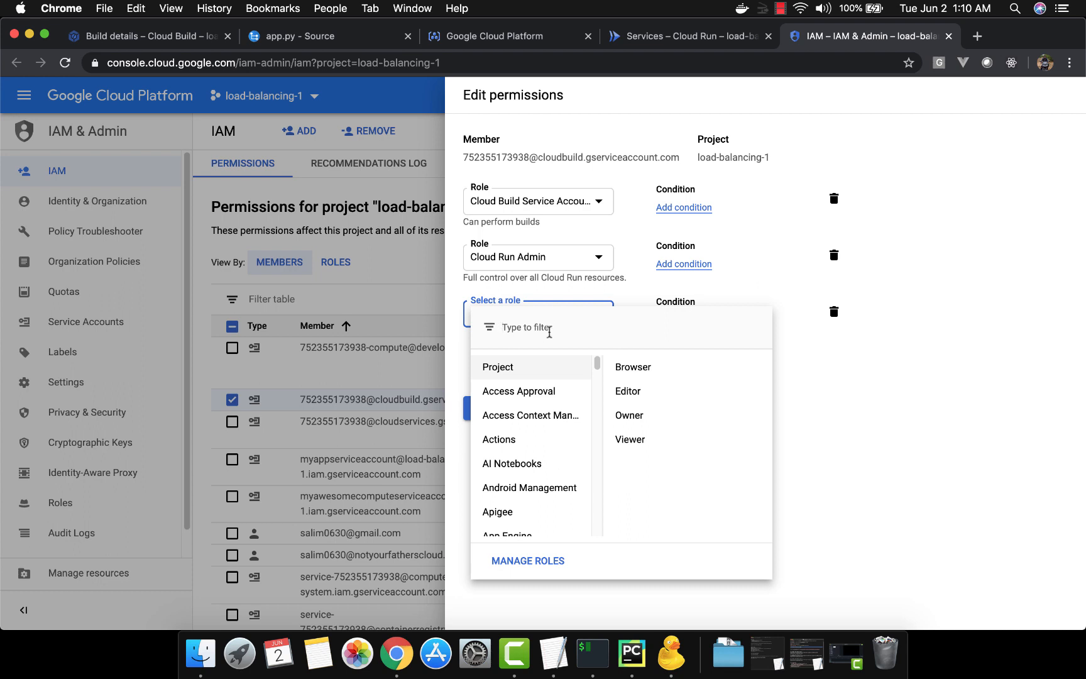
pyautogui.write('ser')
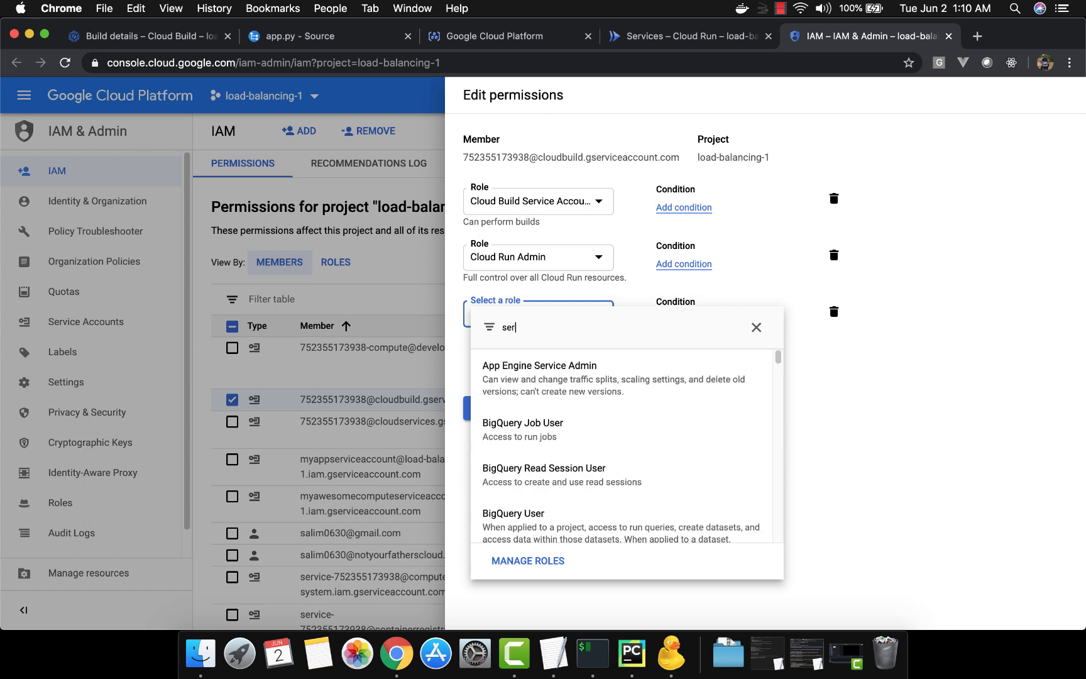
pyautogui.write('vice acc')
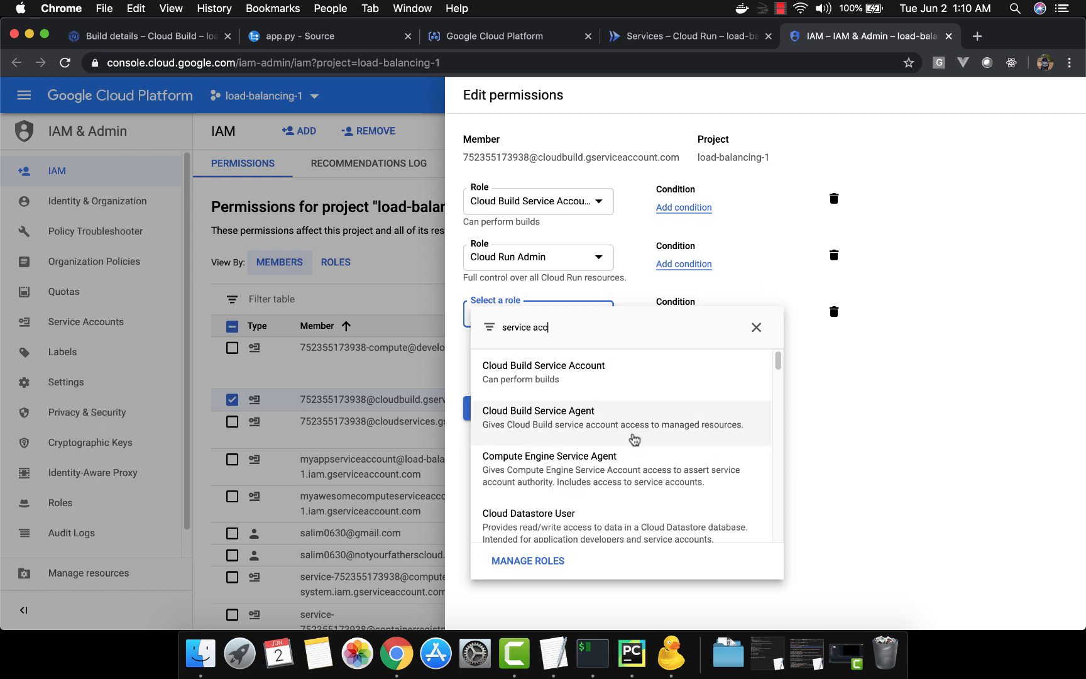
pyautogui.scroll(-3, 635, 440)
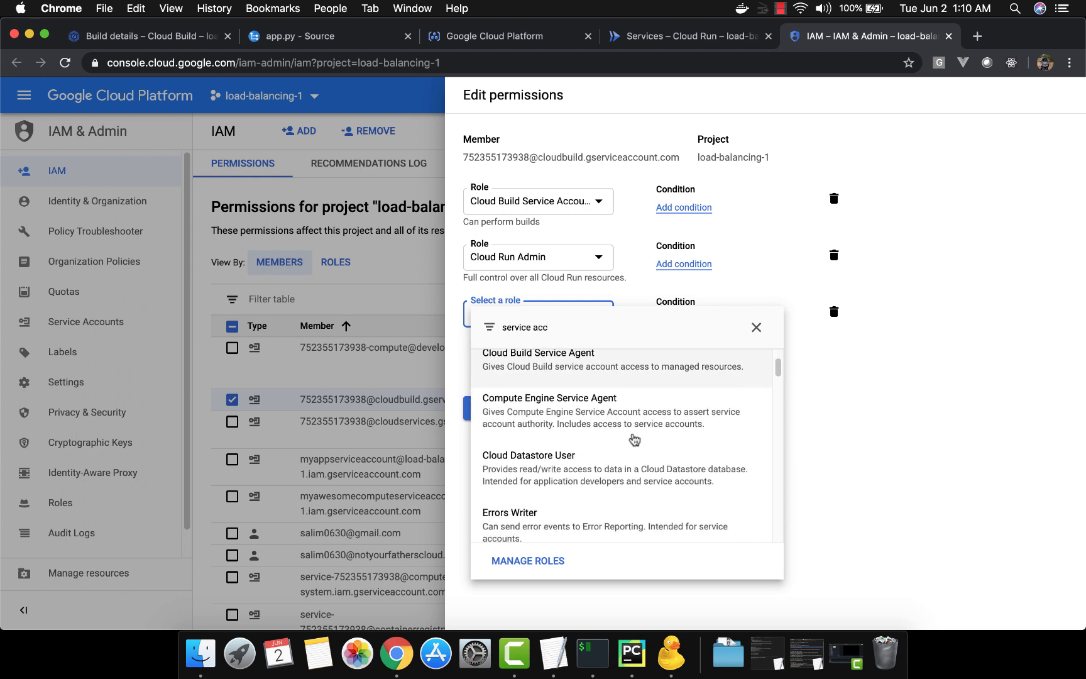
pyautogui.scroll(-3, 635, 440)
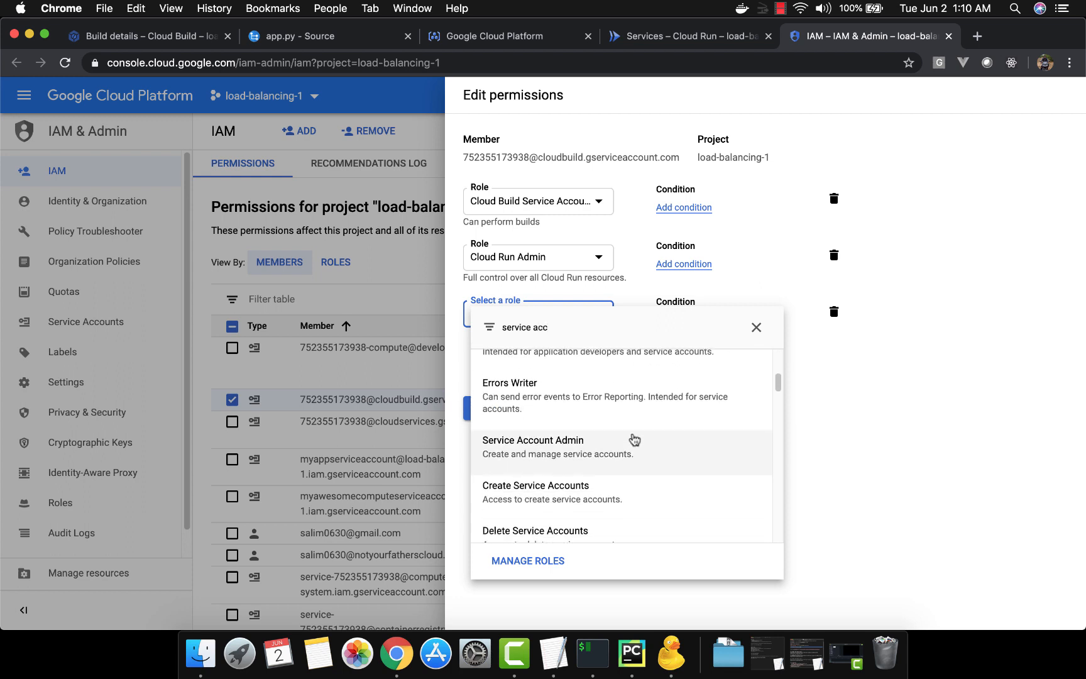
pyautogui.scroll(-3, 635, 440)
pyautogui.scroll(-4, 635, 440)
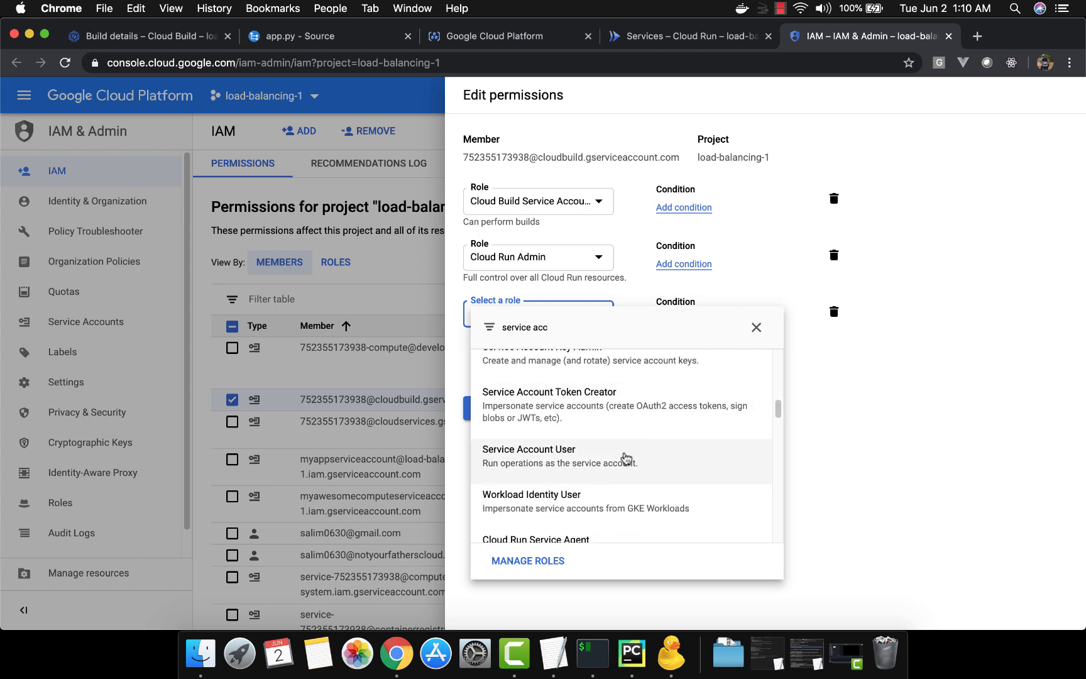
pyautogui.click(626, 458)
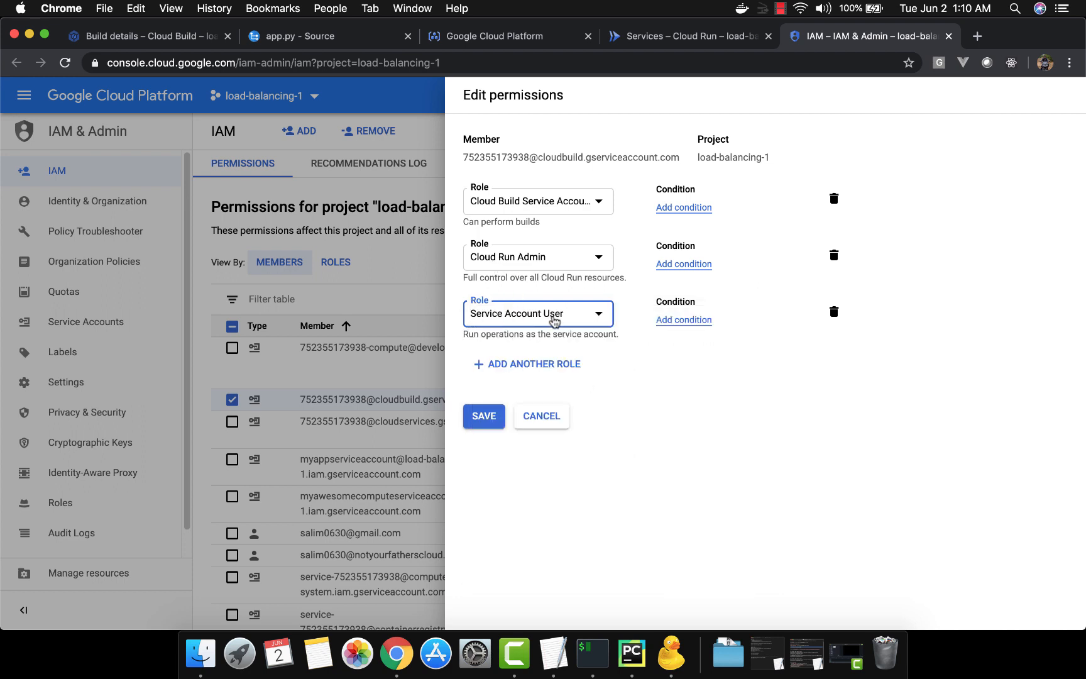
pyautogui.click(495, 418)
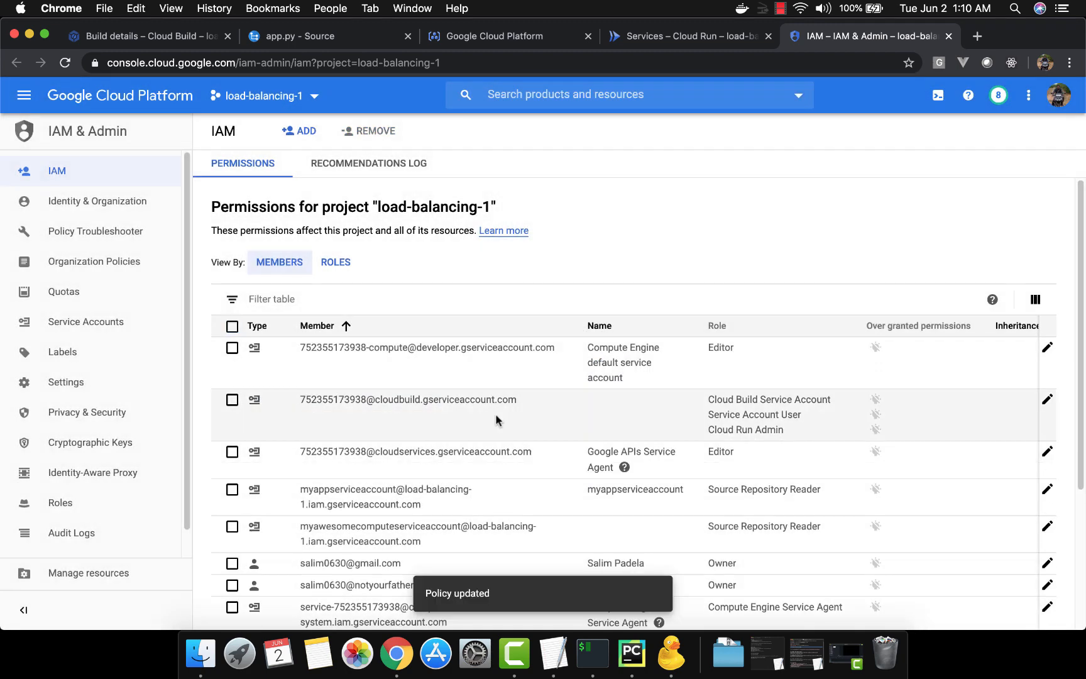
# Return to Cloud Build and review the service account permissions and their status options in its settings
pyautogui.click(143, 37)
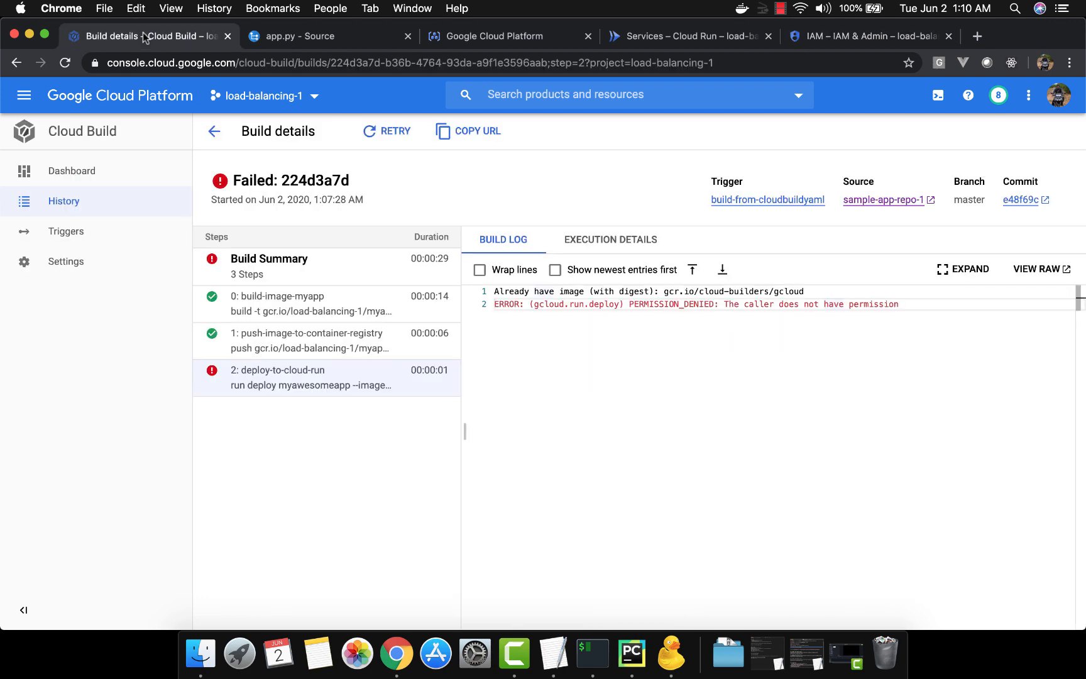
pyautogui.click(89, 265)
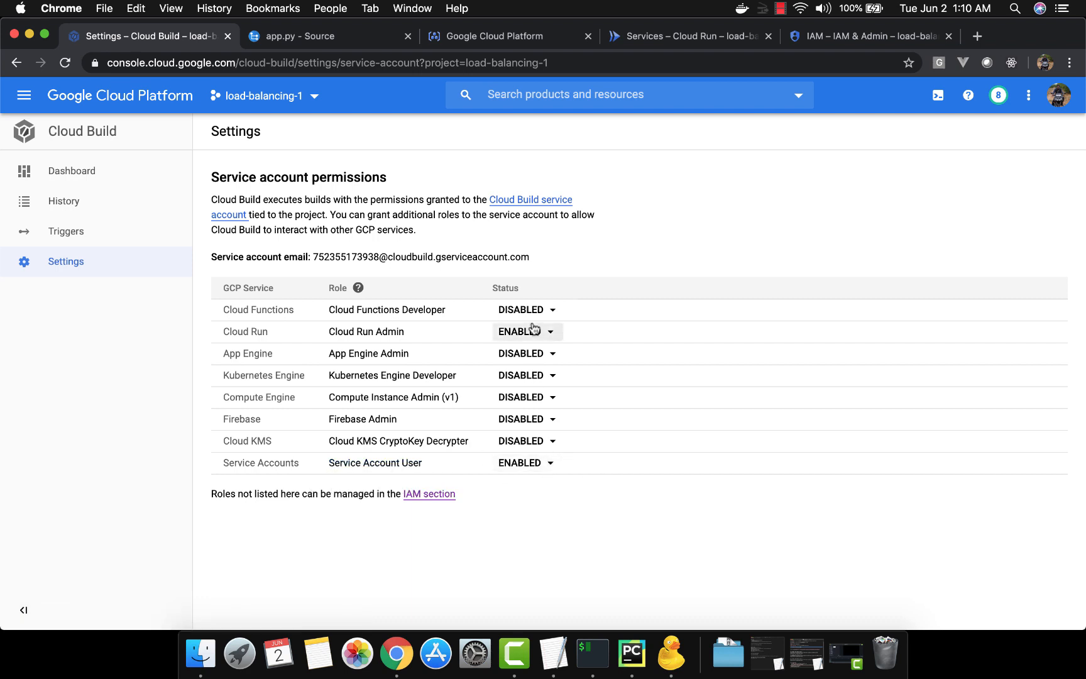
pyautogui.click(553, 356)
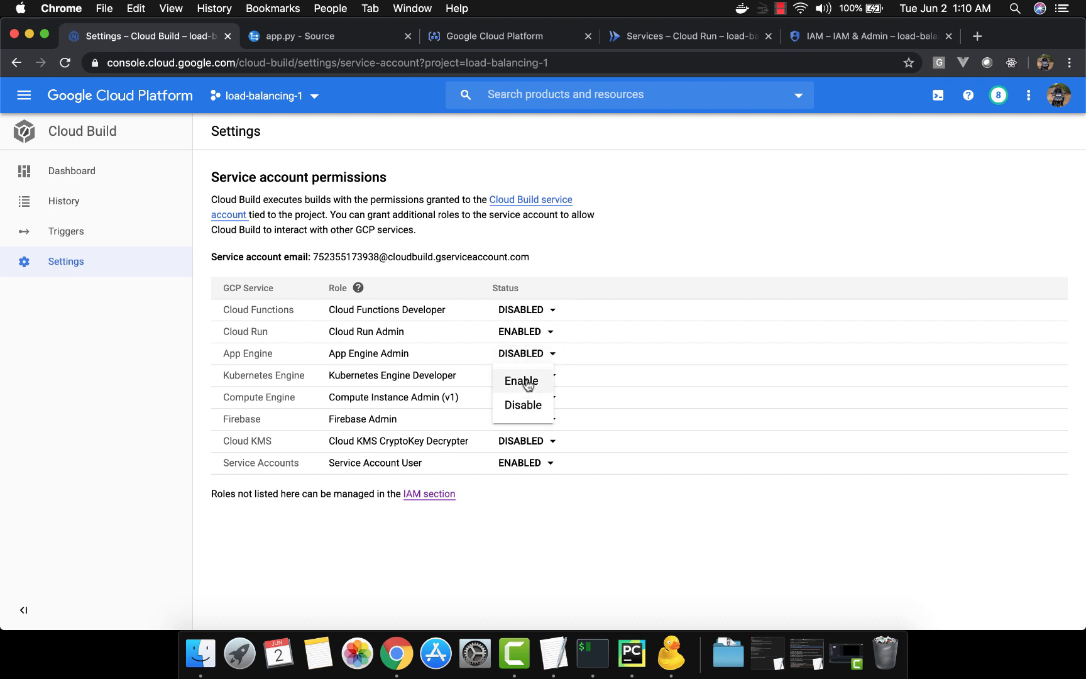
pyautogui.click(573, 542)
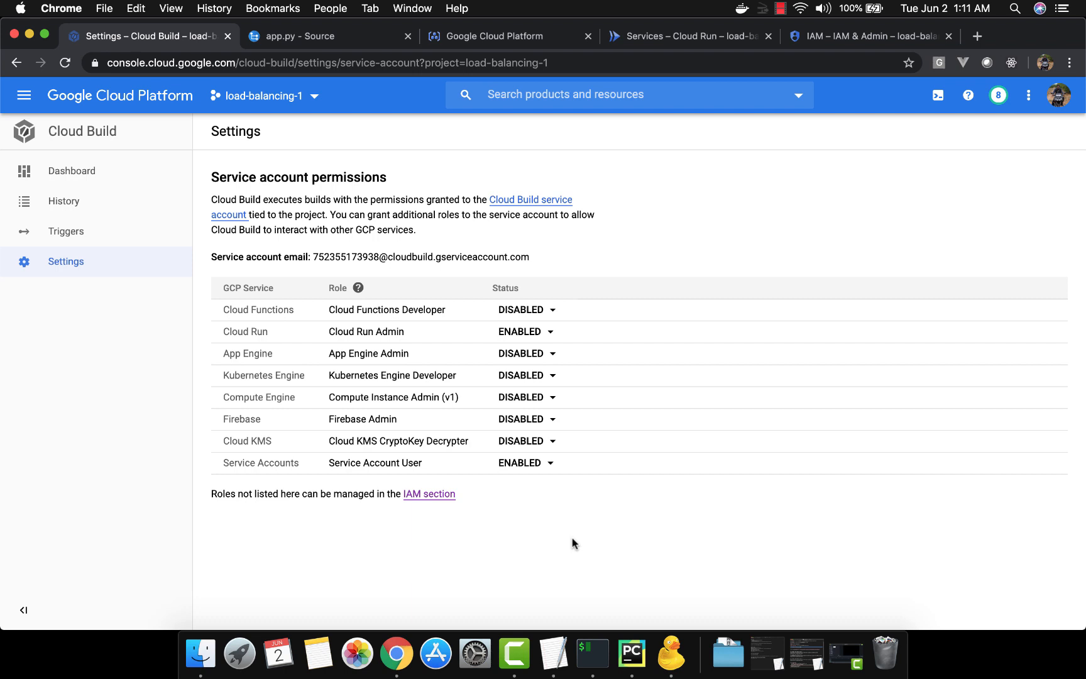
# Enable the App Engine Admin role for the Cloud Build service account and disable it again
pyautogui.click(548, 355)
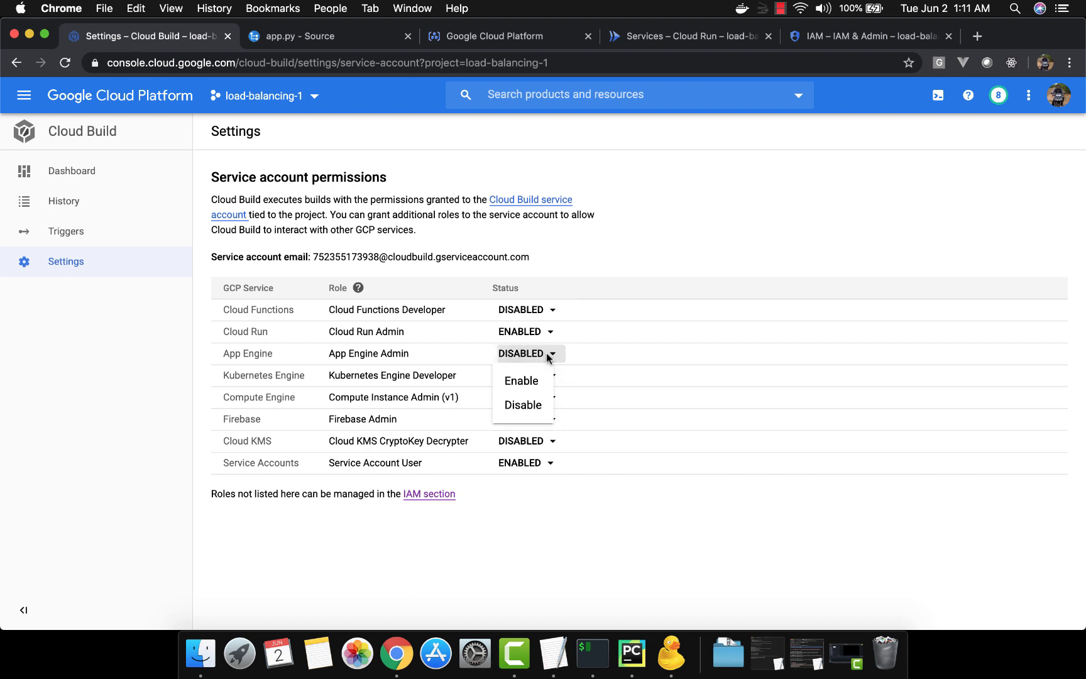
pyautogui.click(536, 381)
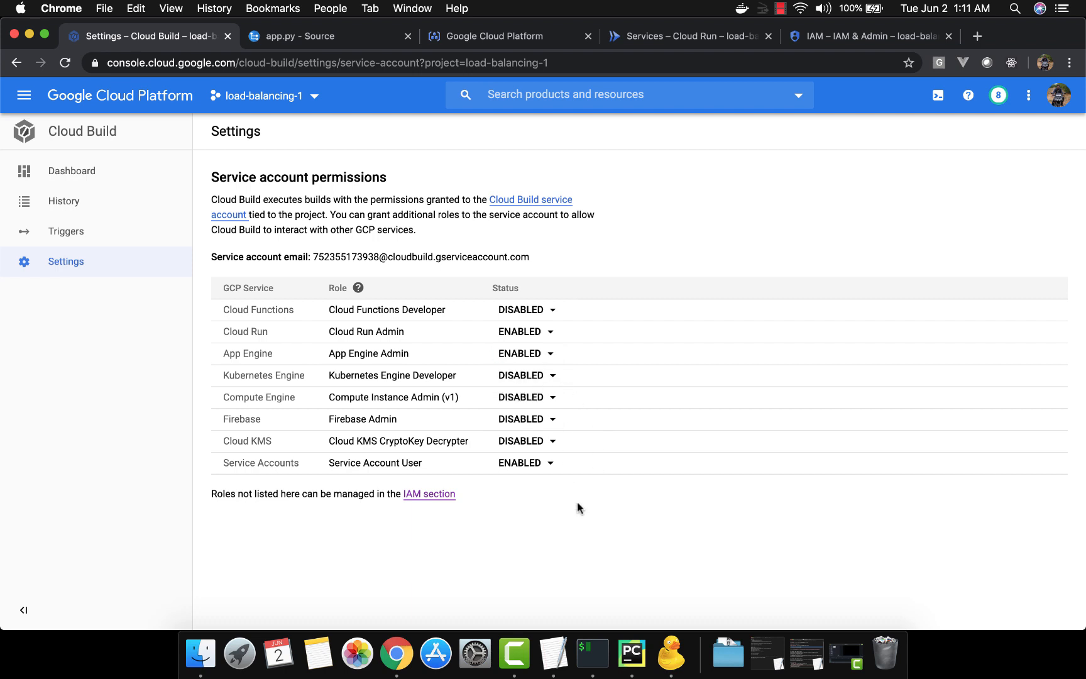
pyautogui.click(548, 354)
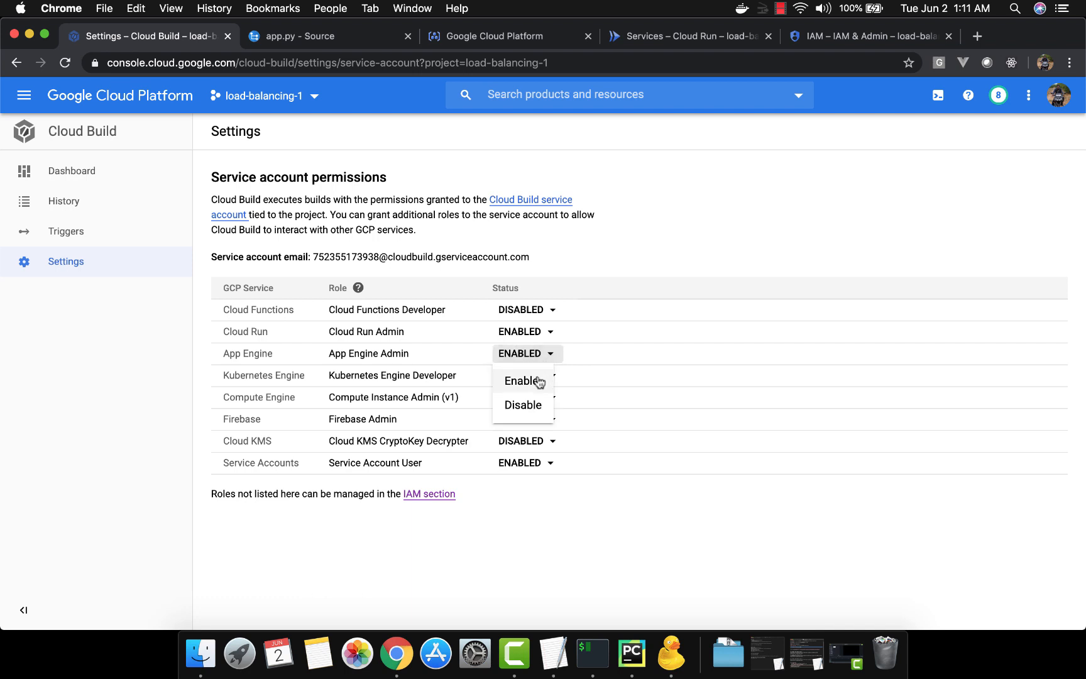
pyautogui.click(538, 404)
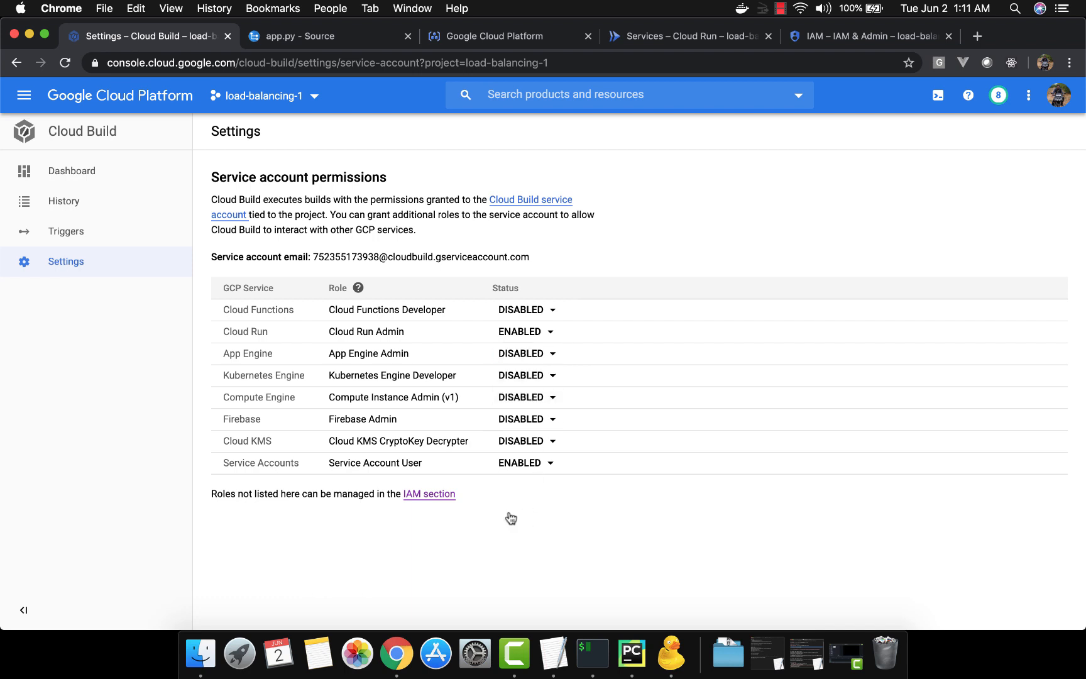
# Open the failed build 224d3a7d from the Cloud Build history and retry it
pyautogui.click(114, 244)
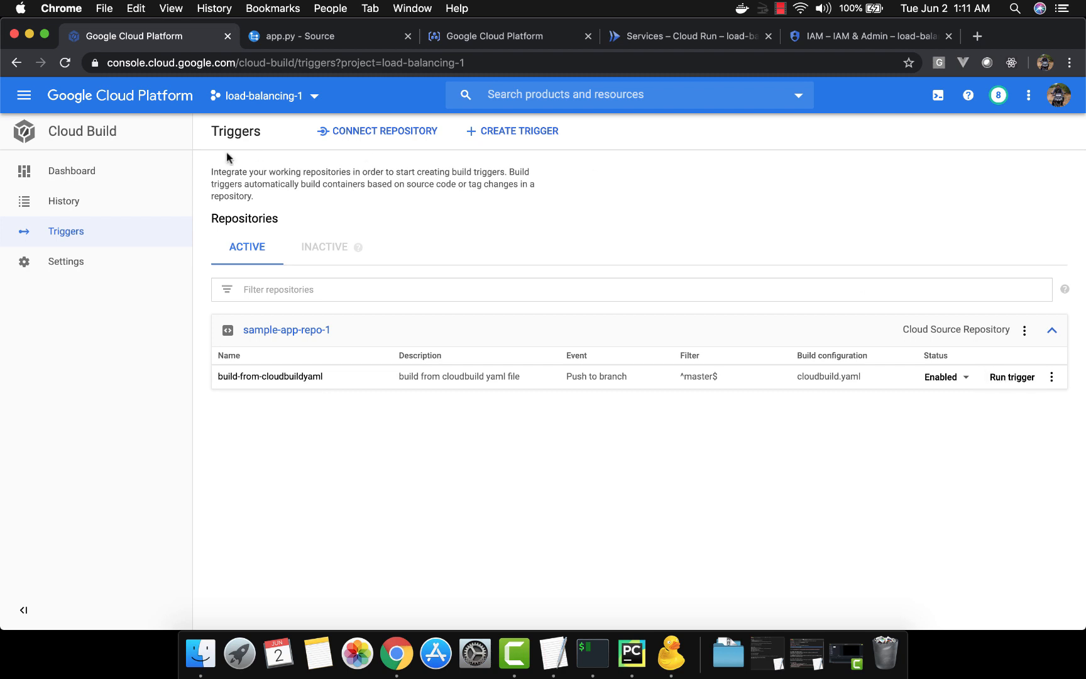
pyautogui.click(86, 206)
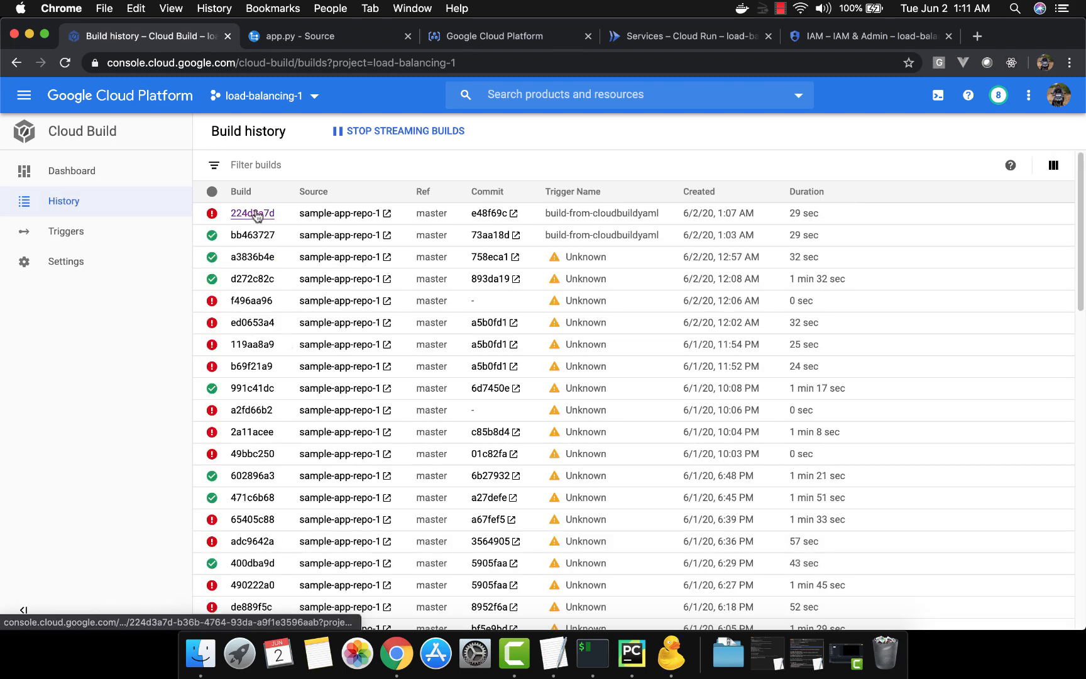
pyautogui.click(253, 214)
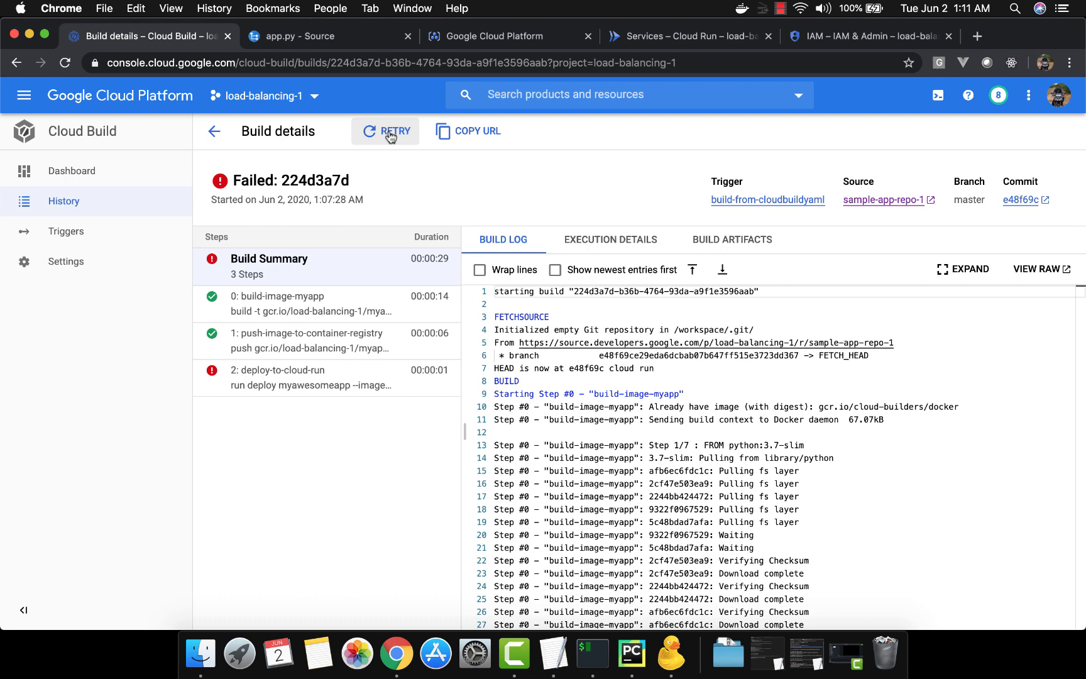
pyautogui.click(390, 135)
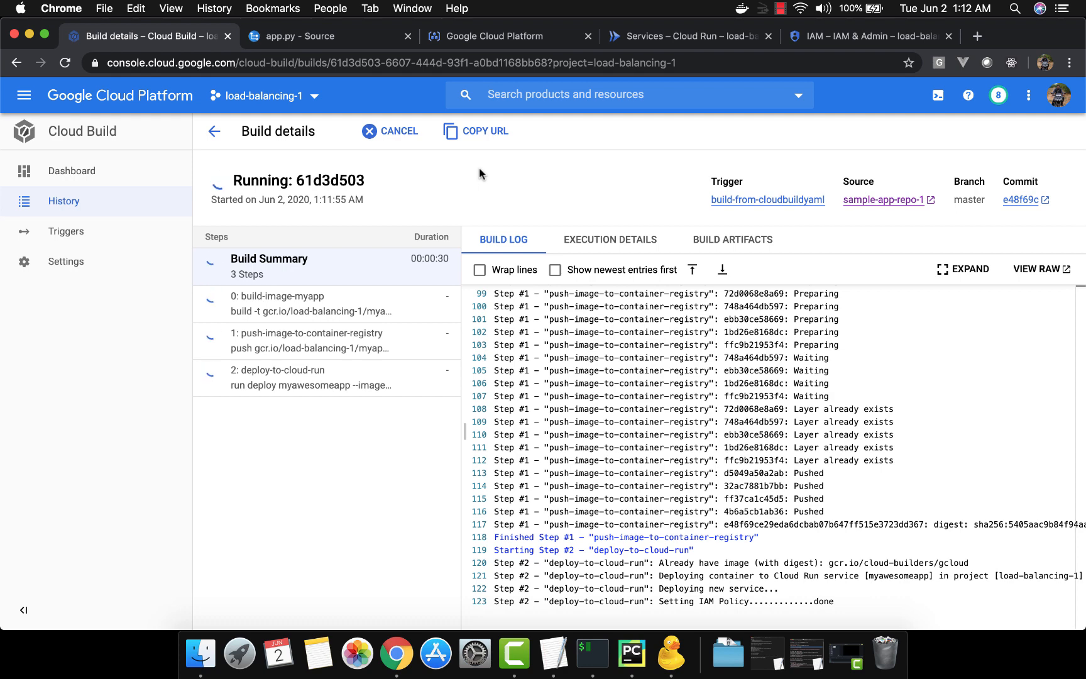
# Refresh the Cloud Run services list and check the progress of the retried build
pyautogui.click(708, 36)
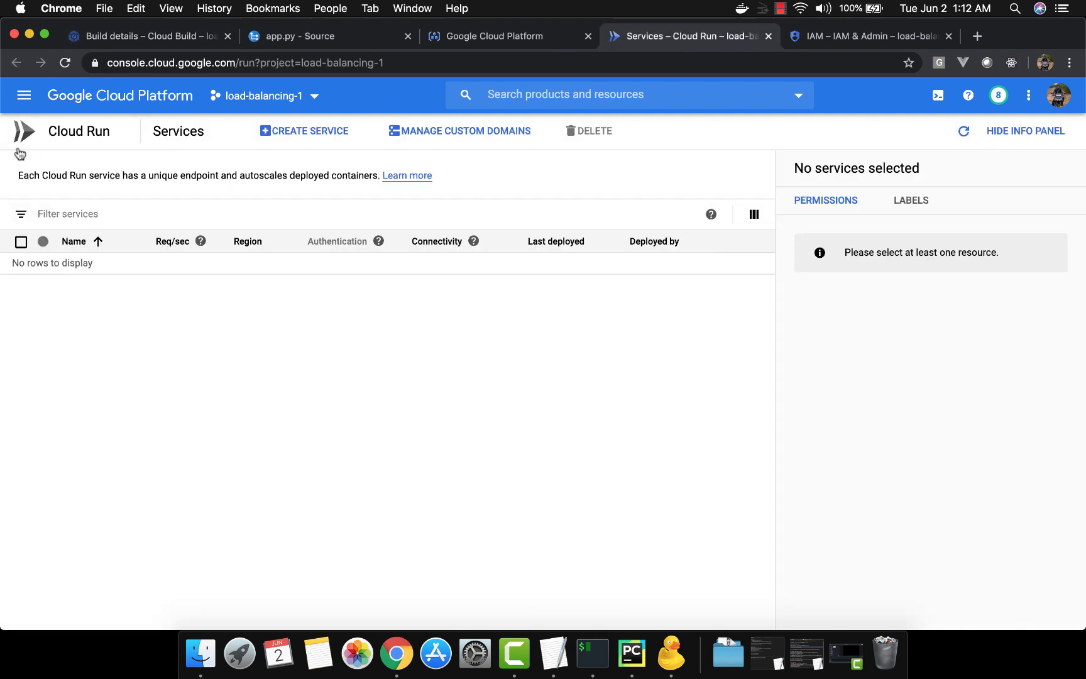
pyautogui.click(64, 63)
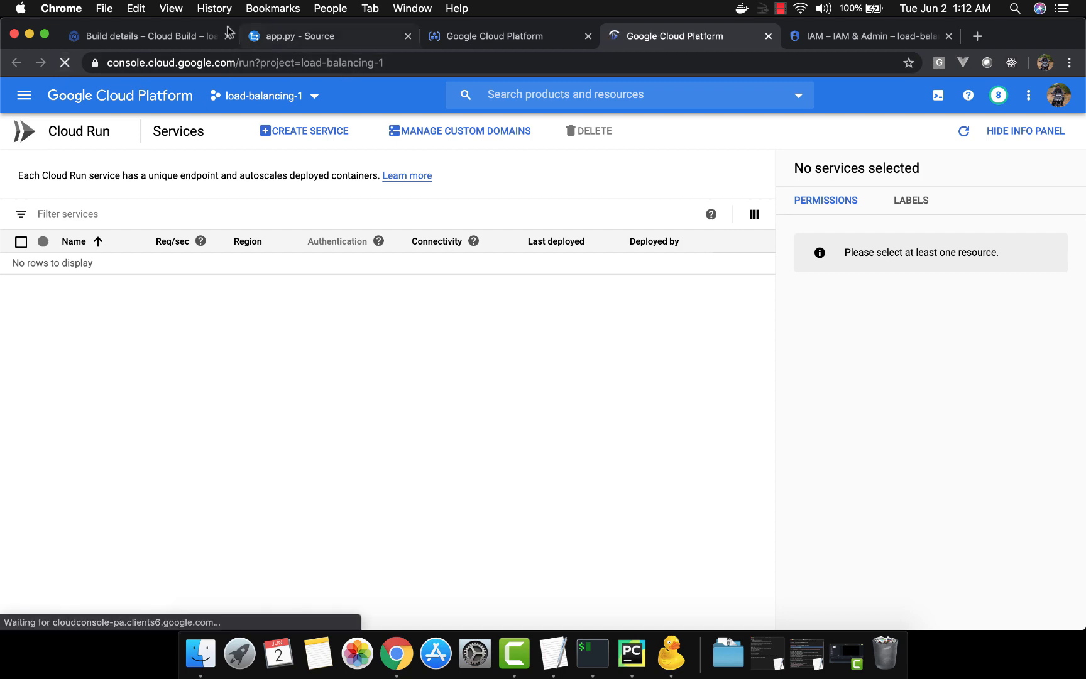
pyautogui.click(185, 39)
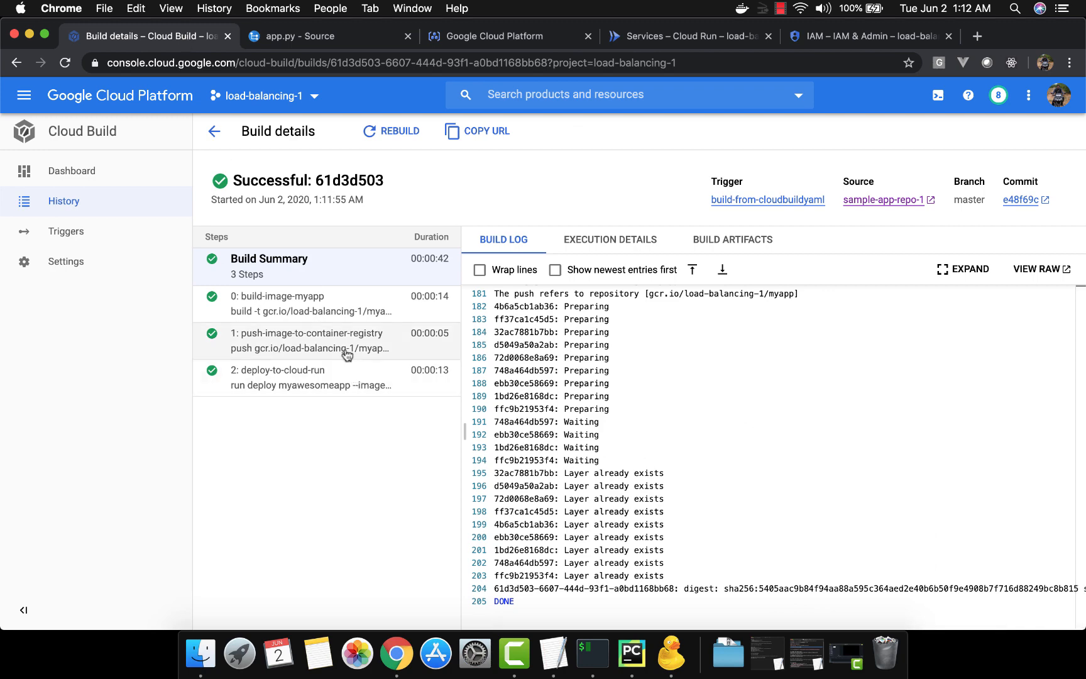
# Open the myawesomeapp service in Cloud Run, check the response at its URL and close that page
pyautogui.click(644, 38)
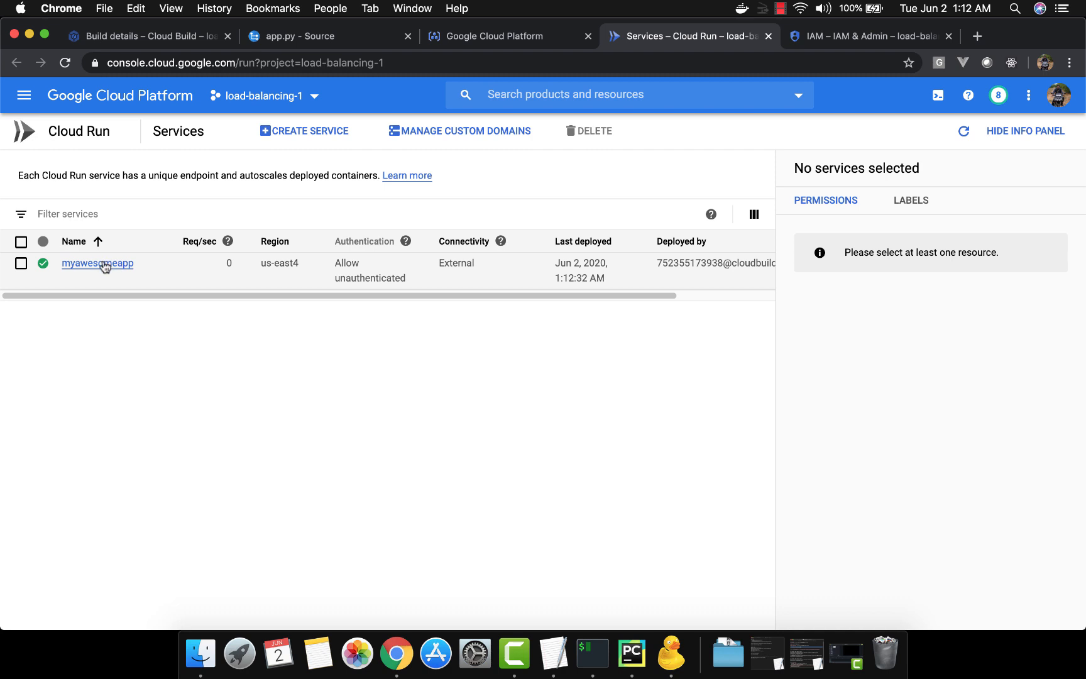
pyautogui.click(104, 265)
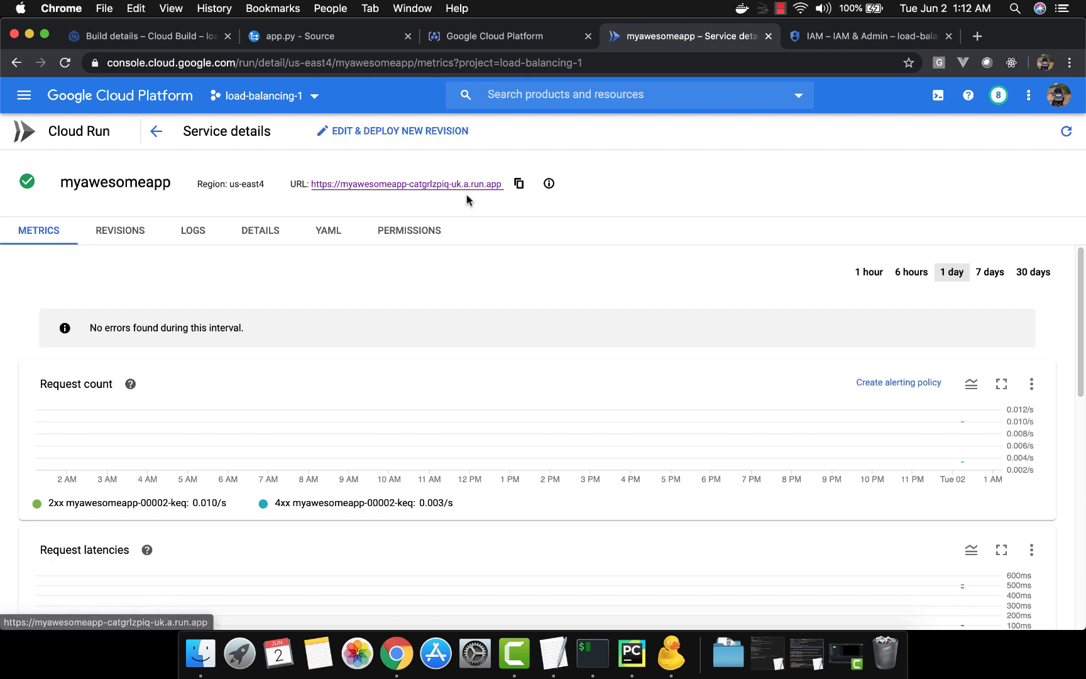
pyautogui.click(406, 184)
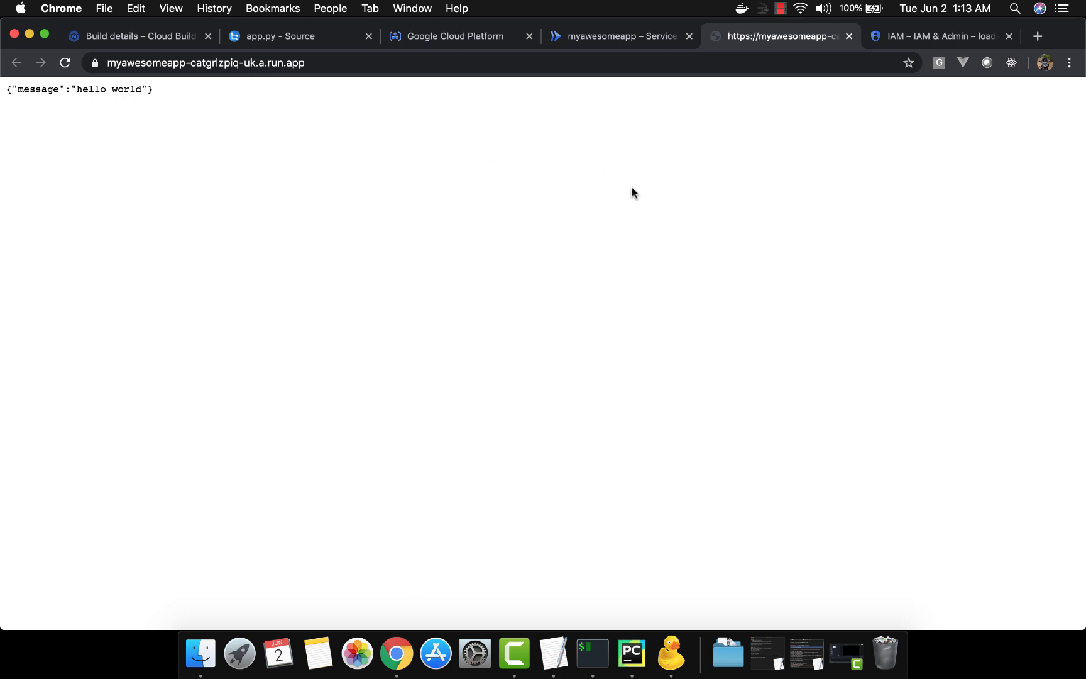
pyautogui.tripleClick(134, 90)
pyautogui.click(134, 90)
pyautogui.click(196, 63)
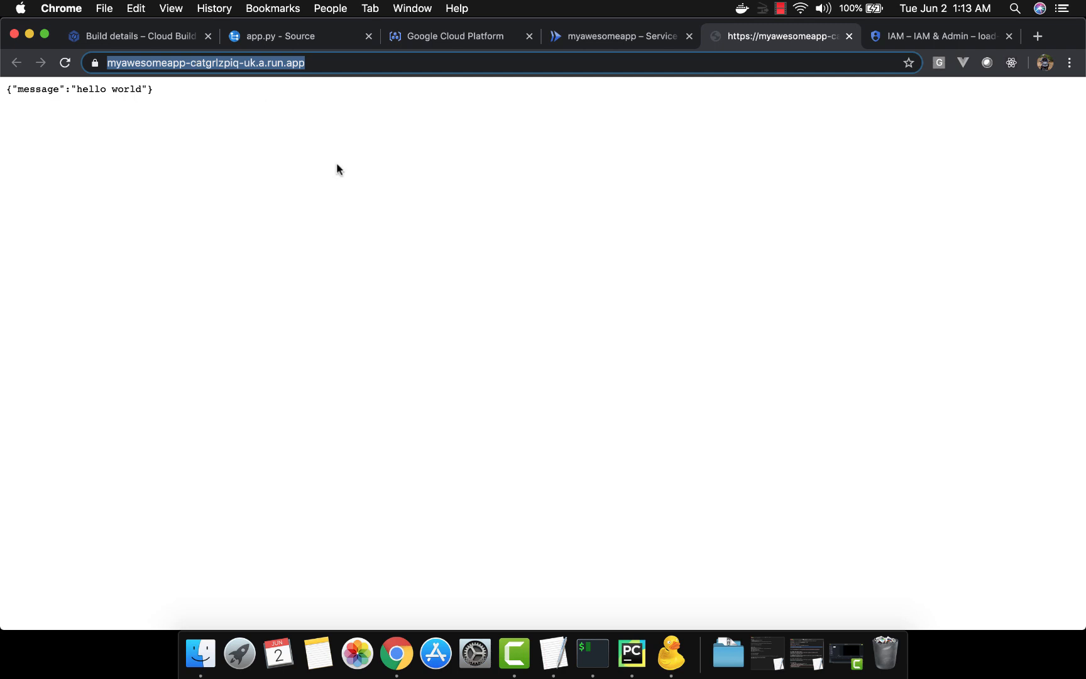
pyautogui.click(850, 36)
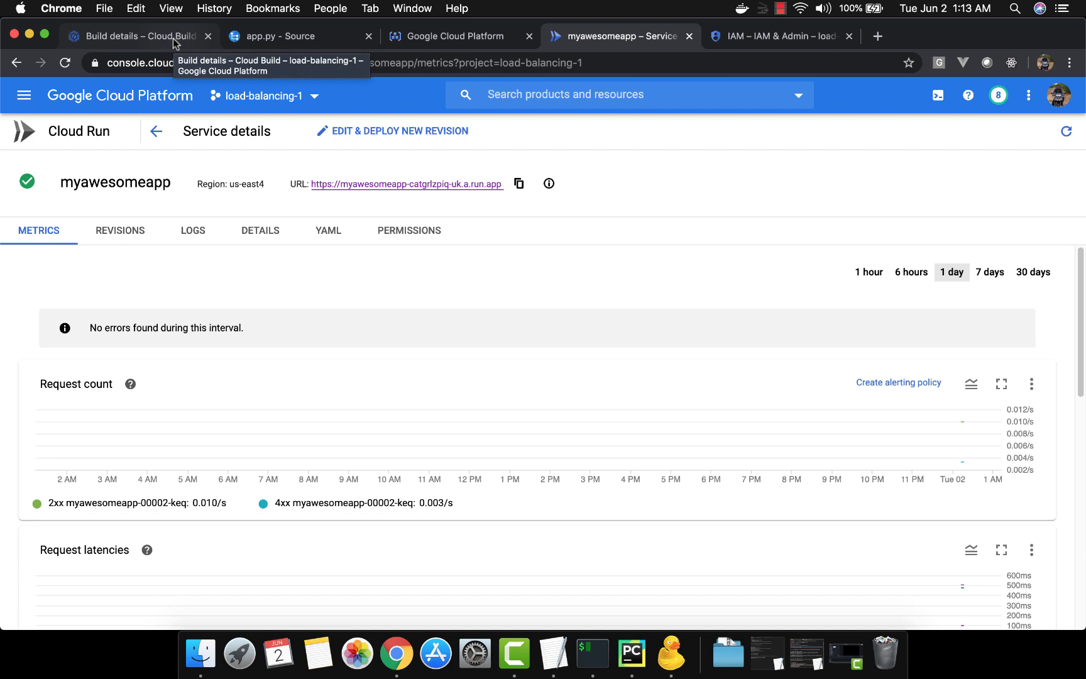
# Copy the fetch-build-log step from the cloudbuildyaml text in TextEdit and paste it after the deploy-to-cloud-run step of cloudbuild.yaml in PyCharm
pyautogui.press('super+Tab')
pyautogui.press('super+Tab')
pyautogui.press('super+Tab')
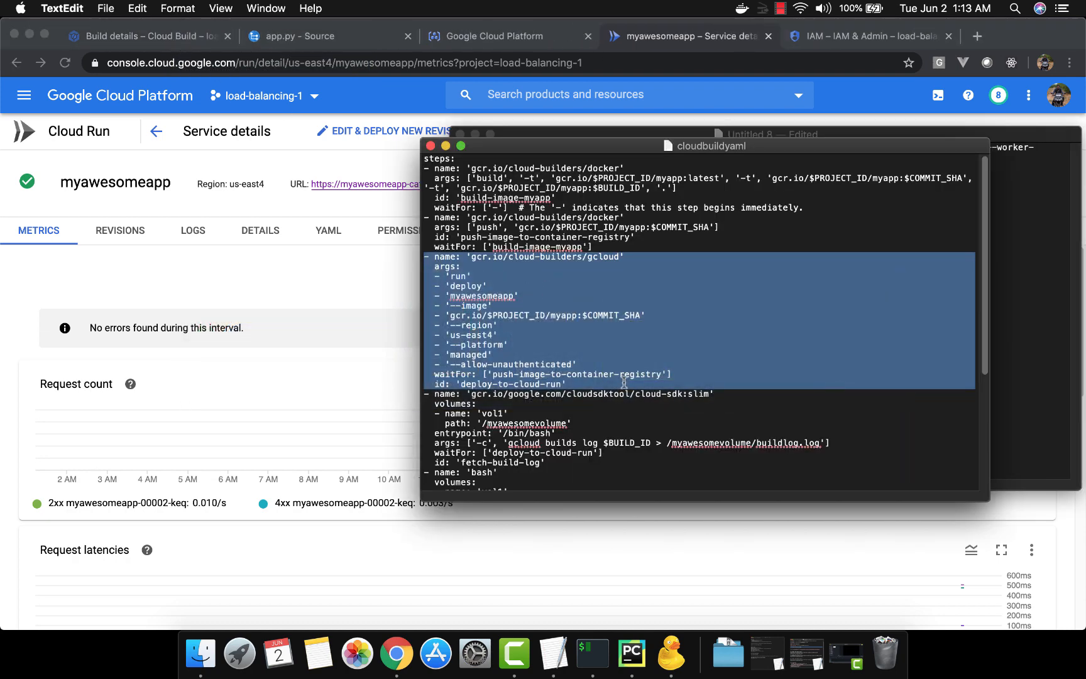
pyautogui.scroll(-4, 624, 382)
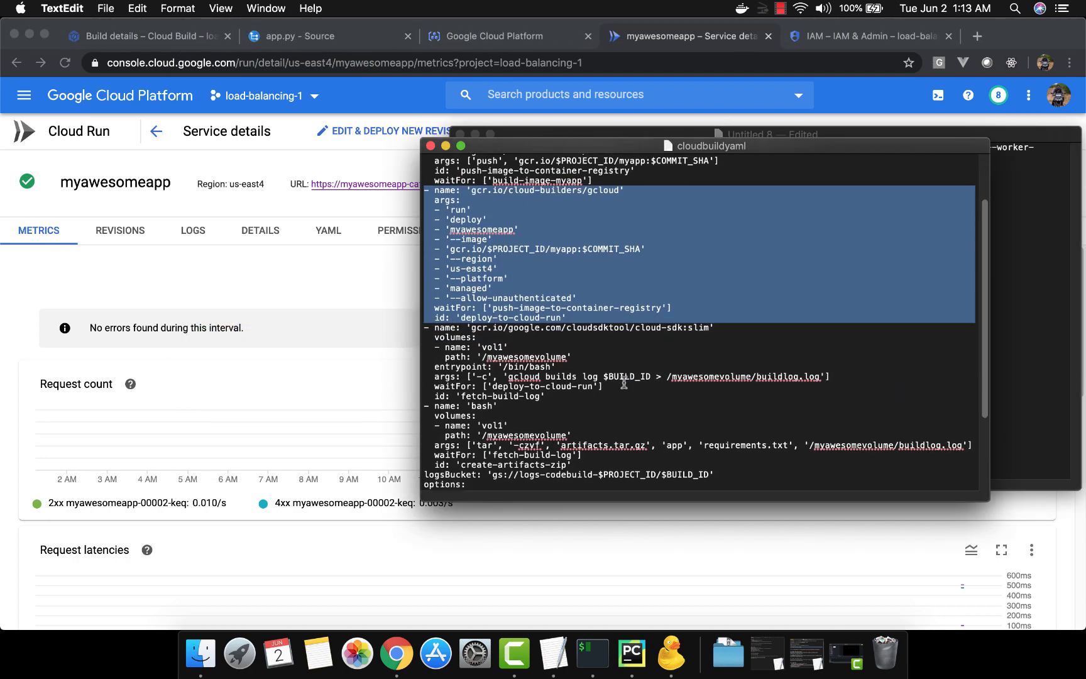
pyautogui.click(591, 325)
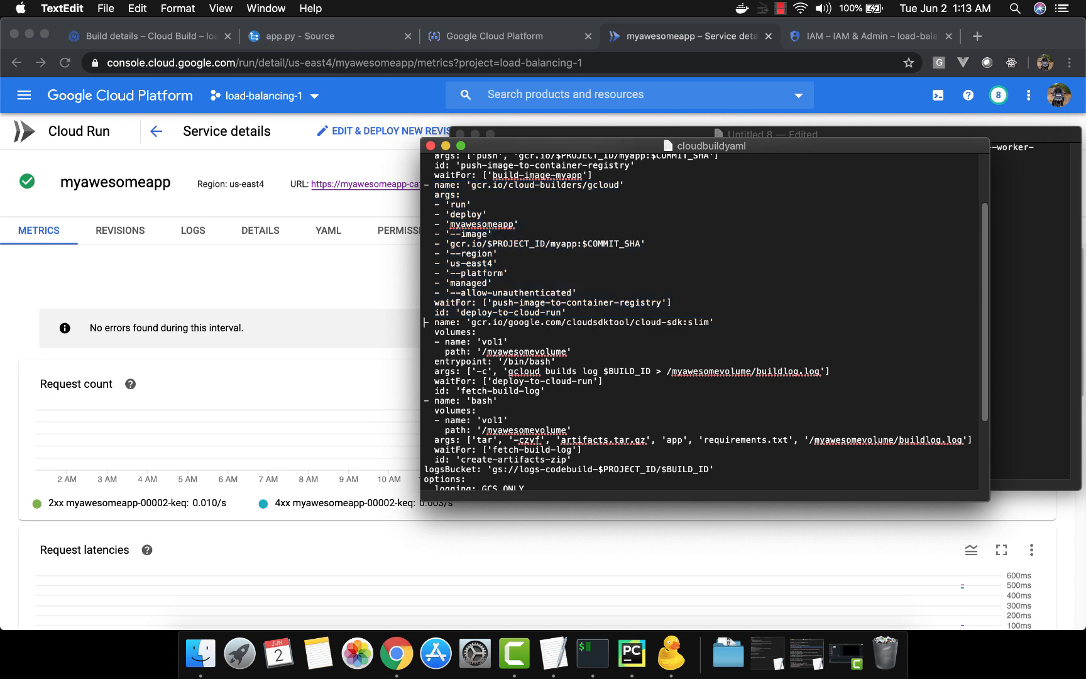
pyautogui.moveTo(425, 321); pyautogui.dragTo(426, 401)
pyautogui.press('super+c')
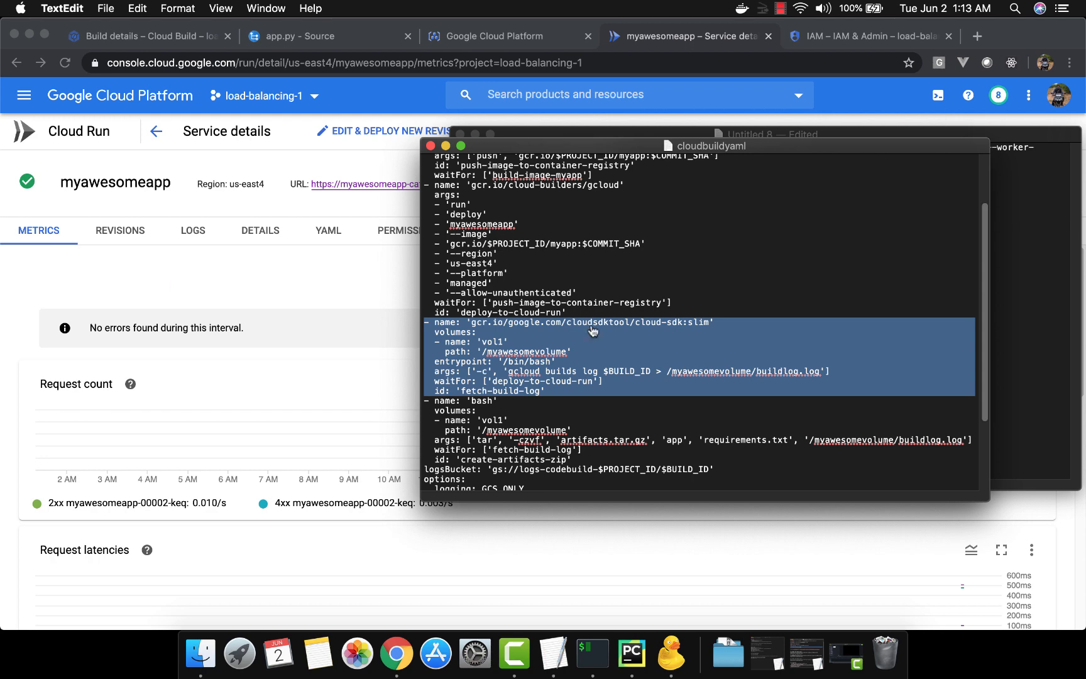
pyautogui.press('super+Tab')
pyautogui.press('super+Tab')
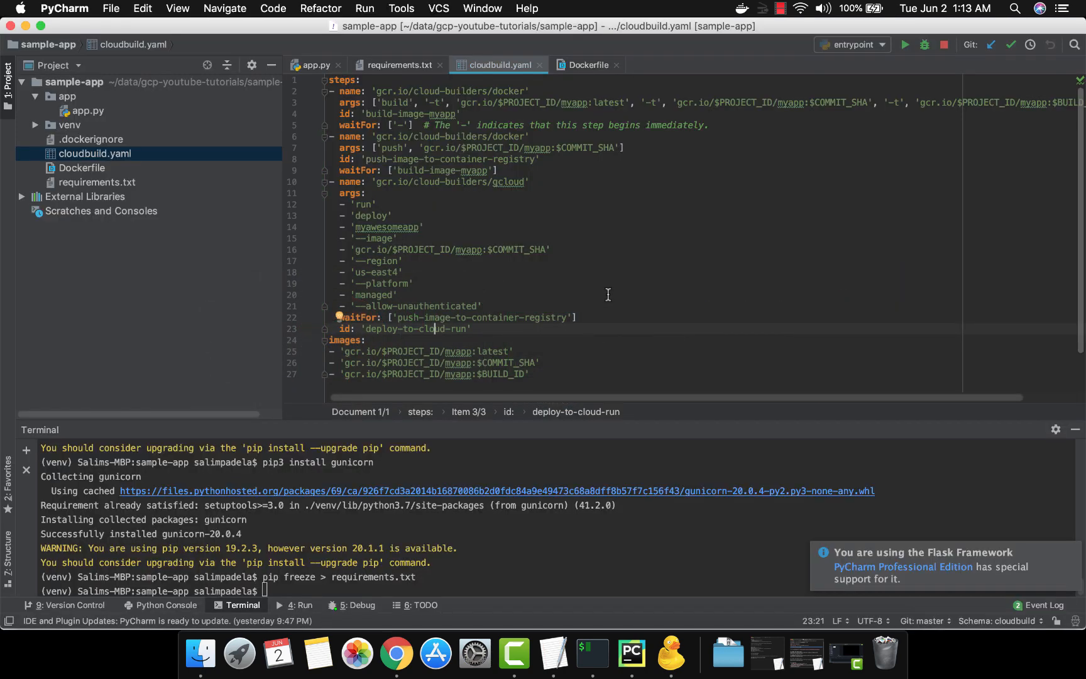
pyautogui.press('super+Right')
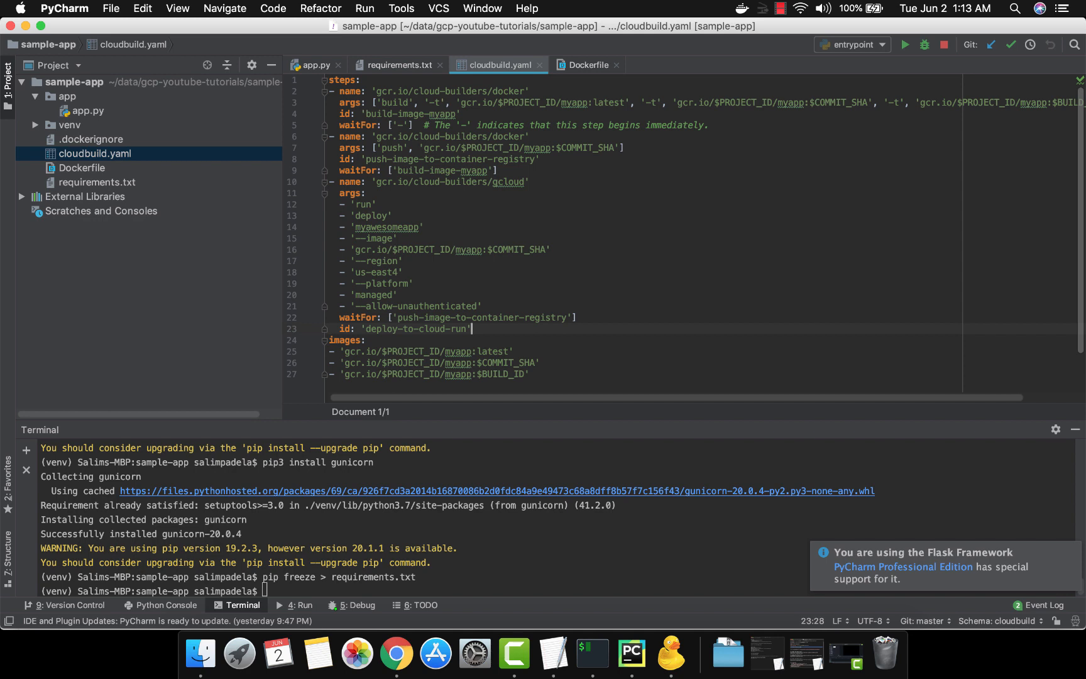
pyautogui.press('Return')
pyautogui.press('super+v')
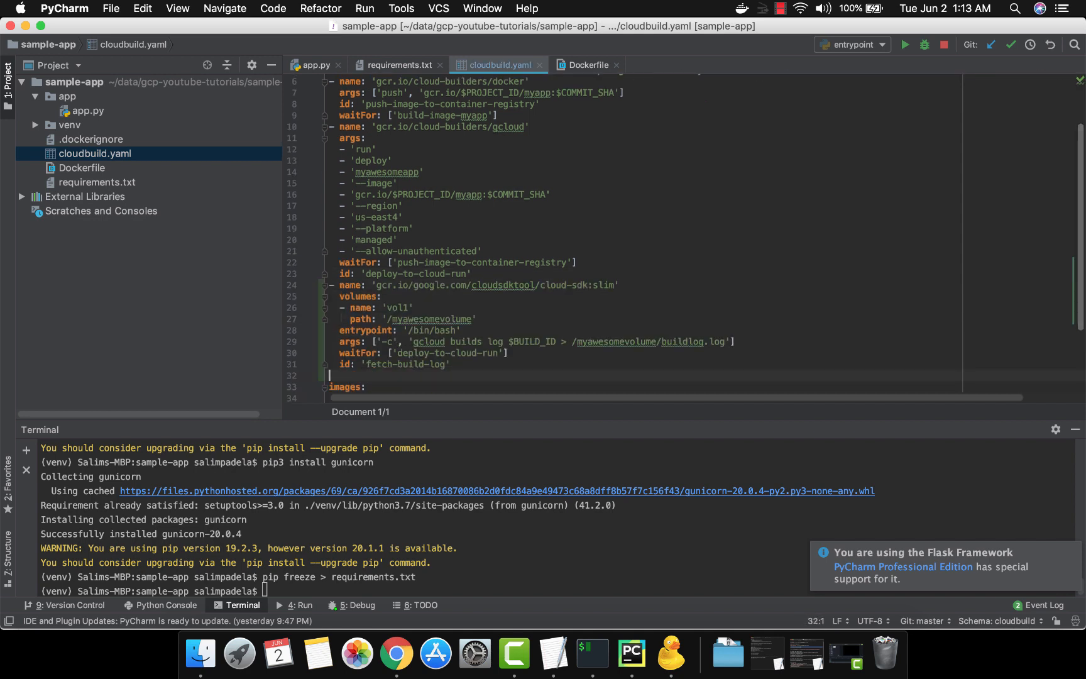
# Examine the gcloud builds log command in the args of the fetch-build-log step
pyautogui.press('Up')
pyautogui.press('Up')
pyautogui.press('Up')
pyautogui.press('Up')
pyautogui.press('Up')
pyautogui.press('Up')
pyautogui.press('Up')
pyautogui.press('Down')
pyautogui.press('Down')
pyautogui.press('Down')
pyautogui.press('Down')
pyautogui.press('Right')
pyautogui.press('Right')
pyautogui.hotkey('shift', 'Right')
pyautogui.hotkey('shift', 'Right')
pyautogui.hotkey('shift', 'Right')
pyautogui.hotkey('shift', 'Right')
pyautogui.hotkey('shift', 'Right')
pyautogui.hotkey('shift', 'Right')
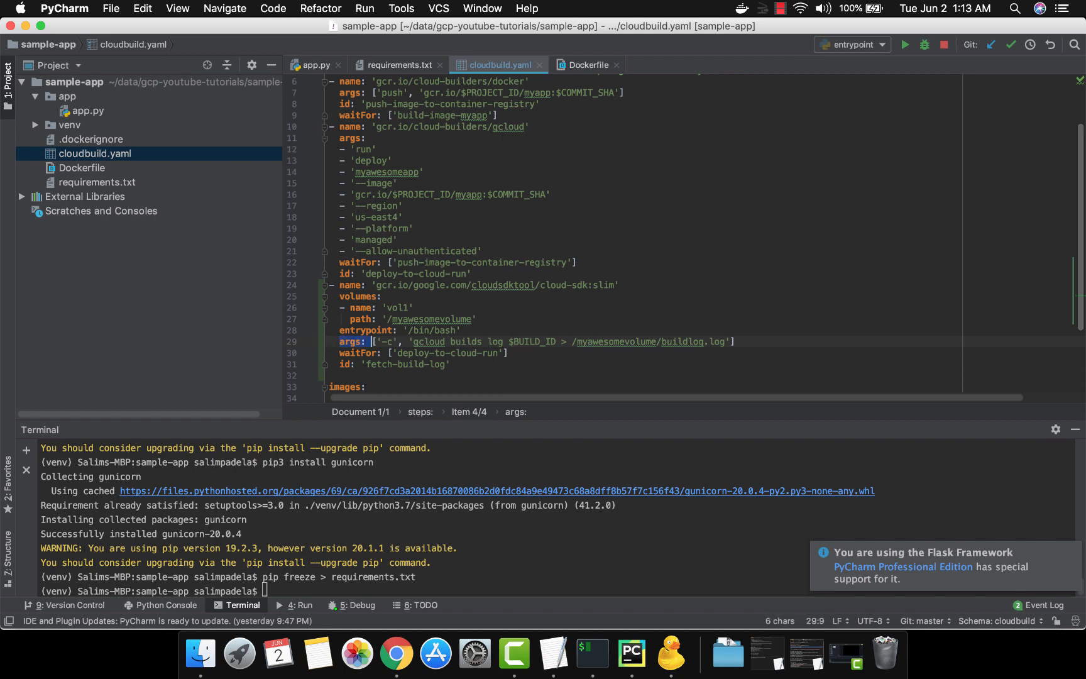
pyautogui.hotkey('shift', 'Right')
pyautogui.hotkey('shift', 'Right')
pyautogui.hotkey('shift', 'Right')
pyautogui.hotkey('shift', 'Right')
pyautogui.hotkey('shift', 'Right')
pyautogui.hotkey('shift', 'Right')
pyautogui.hotkey('shift', 'Right')
pyautogui.hotkey('shift', 'Right')
pyautogui.hotkey('shift', 'Right')
pyautogui.hotkey('shift', 'Right')
pyautogui.hotkey('shift', 'Right')
pyautogui.hotkey('shift', 'Right')
pyautogui.hotkey('shift', 'Right')
pyautogui.hotkey('shift', 'Right')
pyautogui.hotkey('shift', 'Right')
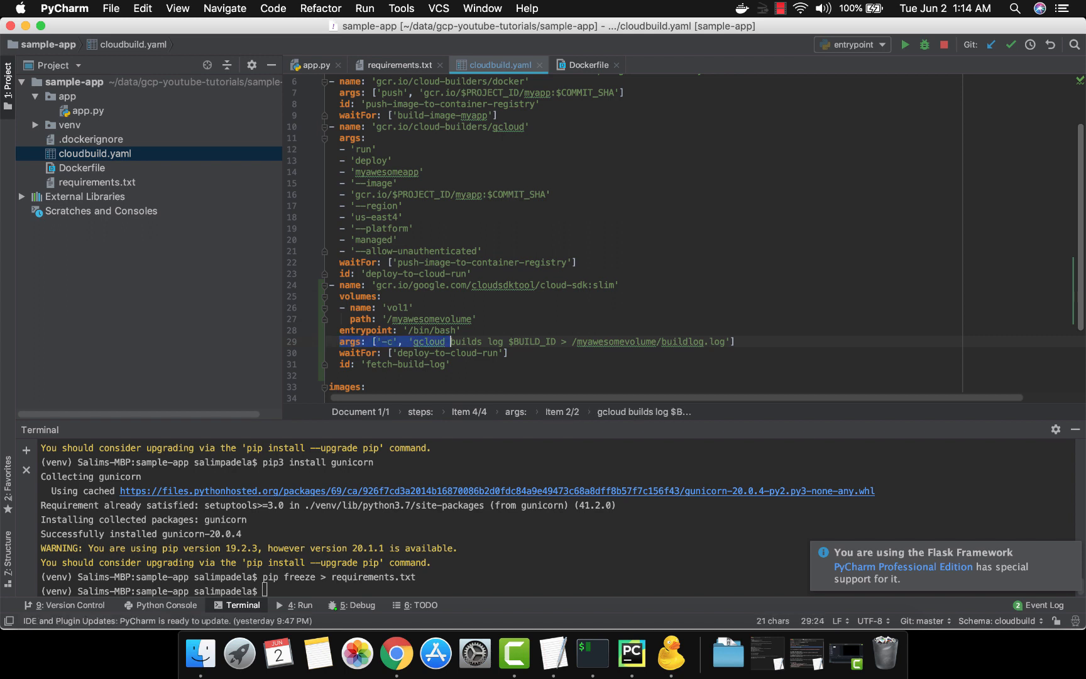
pyautogui.press('Right')
pyautogui.press('Right')
pyautogui.press('Right')
pyautogui.press('Right')
pyautogui.press('Right')
pyautogui.press('Right')
pyautogui.press('Right')
pyautogui.press('Right')
pyautogui.press('Right')
pyautogui.press('Right')
pyautogui.press('Right')
pyautogui.press('Right')
pyautogui.press('Right')
pyautogui.press('Right')
pyautogui.press('Right')
pyautogui.press('Right')
pyautogui.press('Right')
pyautogui.press('Right')
pyautogui.press('Right')
pyautogui.press('Right')
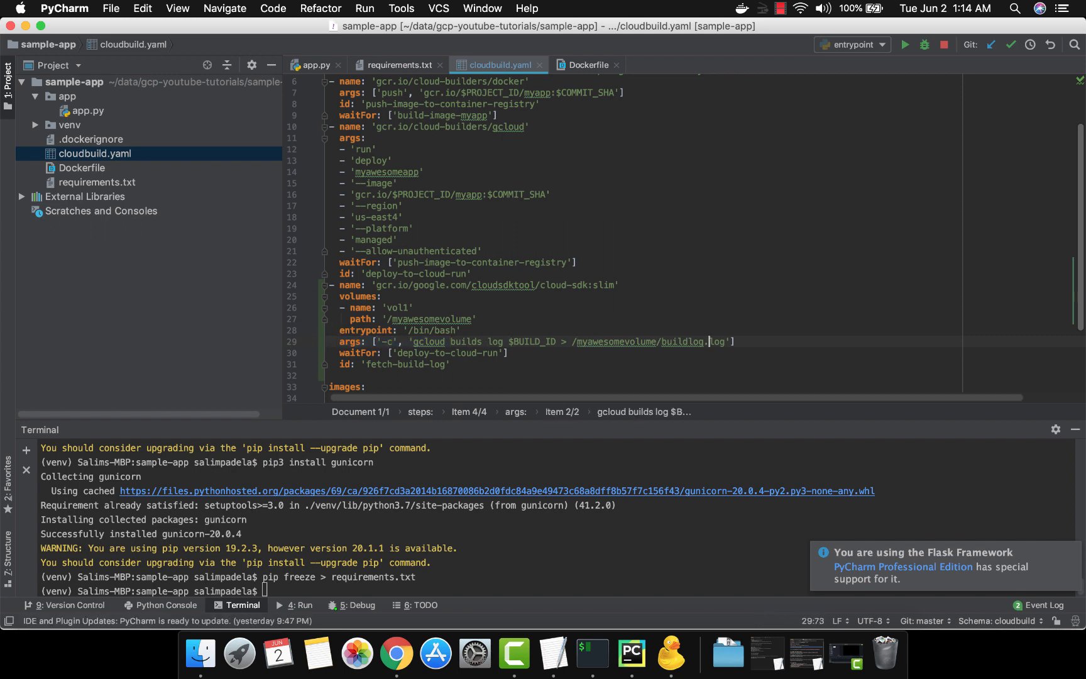
# Examine the cloud-sdk:slim image that the fetch-build-log step runs on
pyautogui.hotkey('alt', 'Up')
pyautogui.hotkey('alt', 'Up')
pyautogui.press('Up')
pyautogui.press('Up')
pyautogui.press('Up')
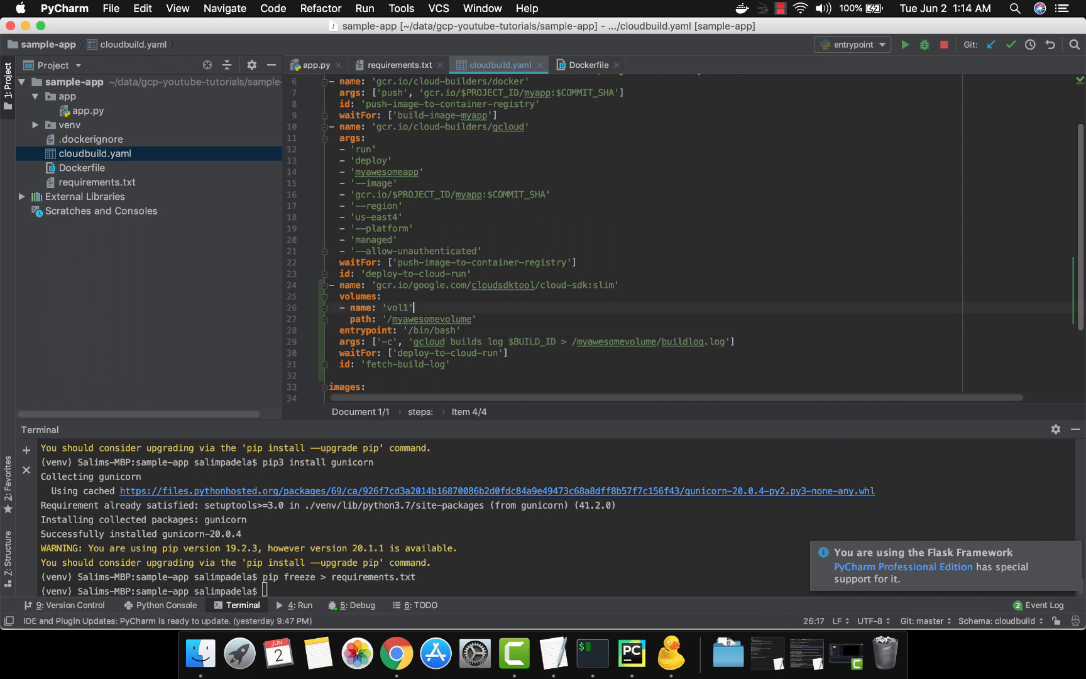
pyautogui.press('Up')
pyautogui.press('Up')
pyautogui.press('Left')
pyautogui.press('Left')
pyautogui.press('Left')
pyautogui.press('Left')
pyautogui.press('Left')
pyautogui.press('Left')
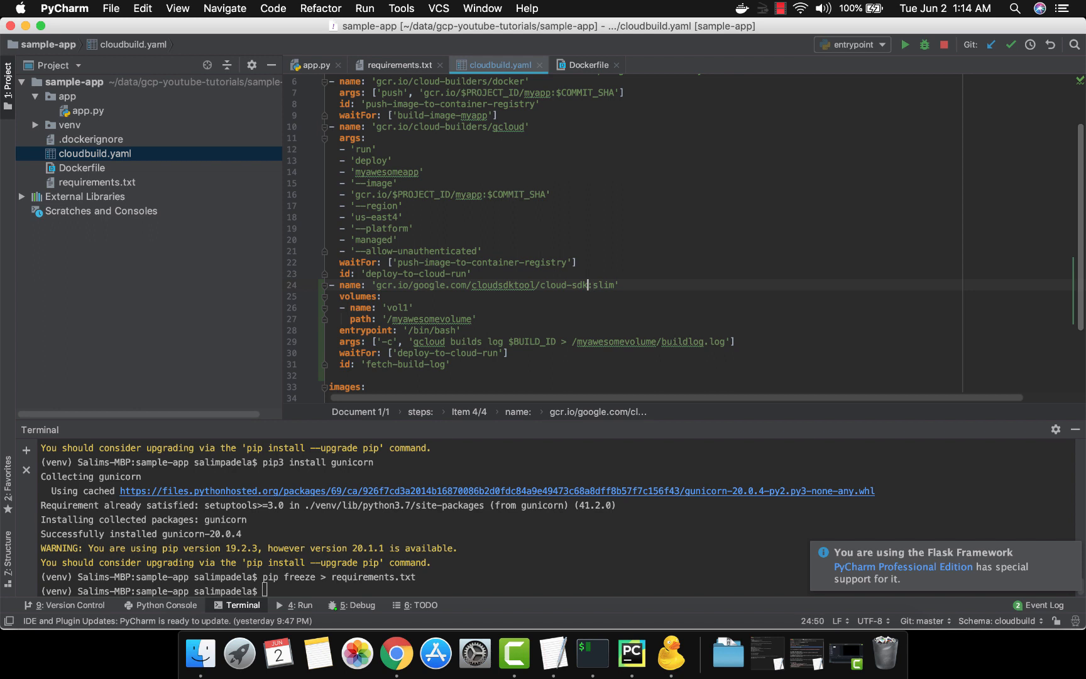
pyautogui.hotkey('alt', 'shift', 'Left')
pyautogui.hotkey('alt', 'shift', 'Left')
pyautogui.press('Escape')
# Review the volumes block of the fetch-build-log step, including the vol1 name and the /myawesomevolume path
pyautogui.press('Down')
pyautogui.press('Down')
pyautogui.press('Left')
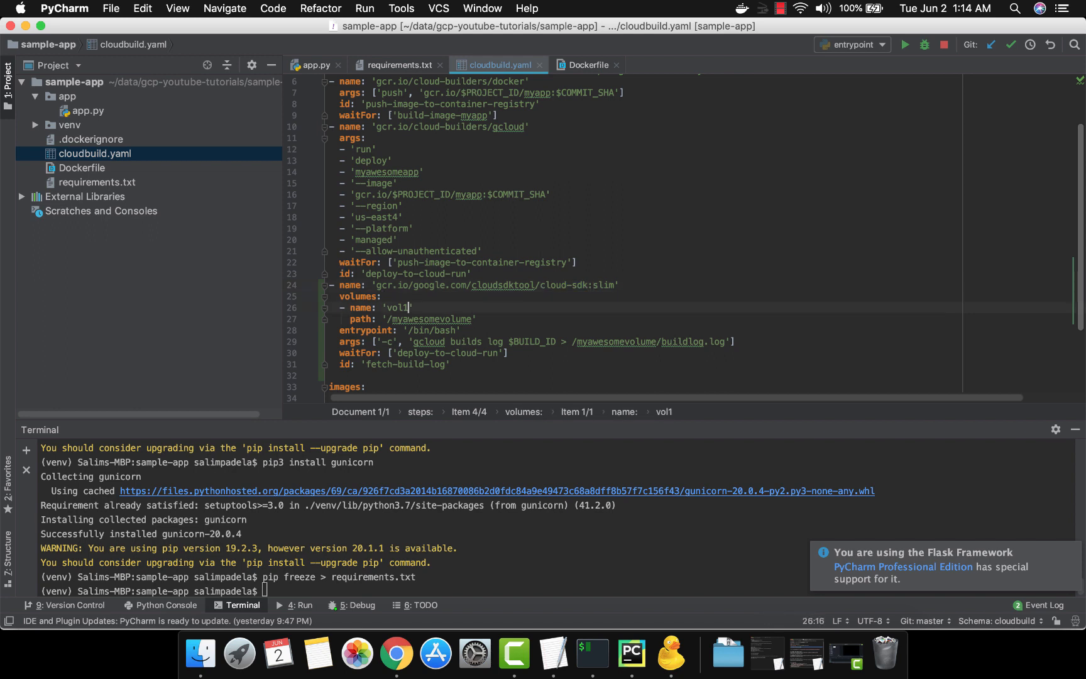
pyautogui.hotkey('alt', 'shift', 'Left')
pyautogui.press('super+Left')
pyautogui.press('super+Left')
pyautogui.hotkey('shift', 'Down')
pyautogui.hotkey('shift', 'Down')
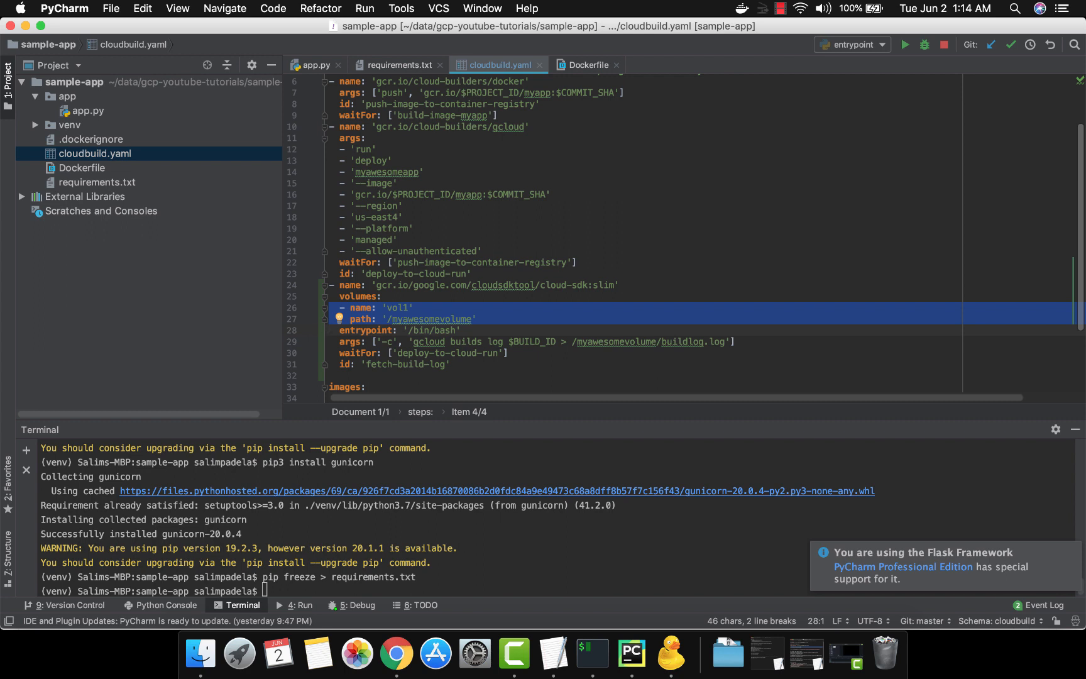
pyautogui.press('Up')
pyautogui.press('Up')
pyautogui.hotkey('shift', 'Down')
pyautogui.hotkey('shift', 'Down')
pyautogui.press('Up')
pyautogui.press('Up')
pyautogui.press('Up')
pyautogui.hotkey('shift', 'Down')
pyautogui.hotkey('shift', 'Down')
pyautogui.hotkey('shift', 'Down')
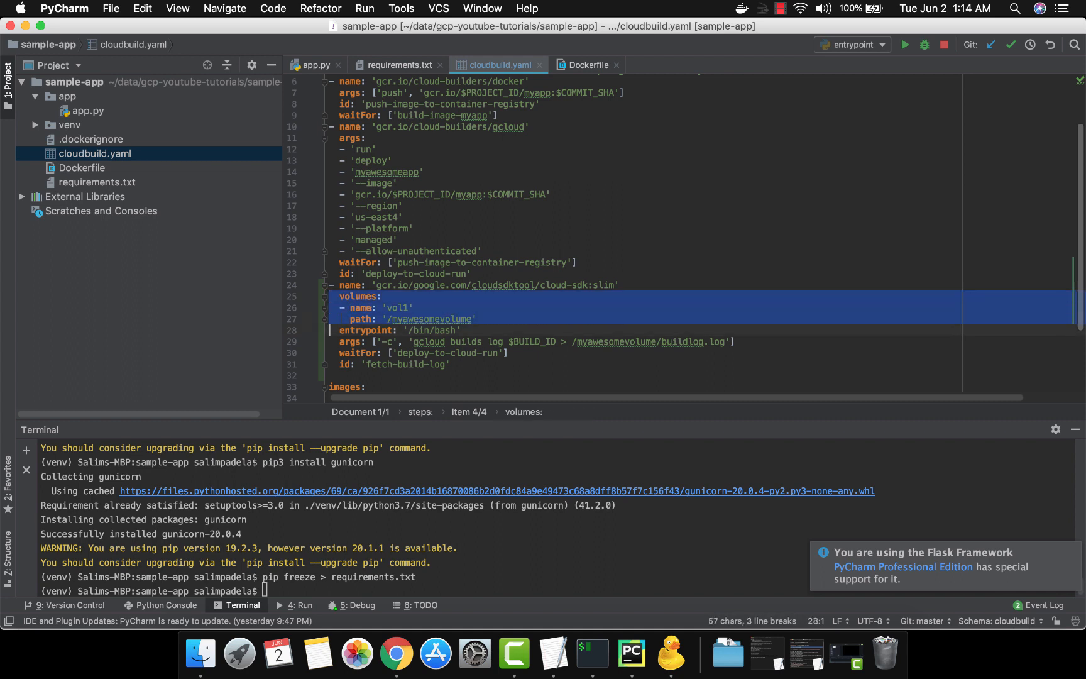
# Review the volume path line and the /bin/bash entrypoint line of the fetch-build-log step
pyautogui.press('Down')
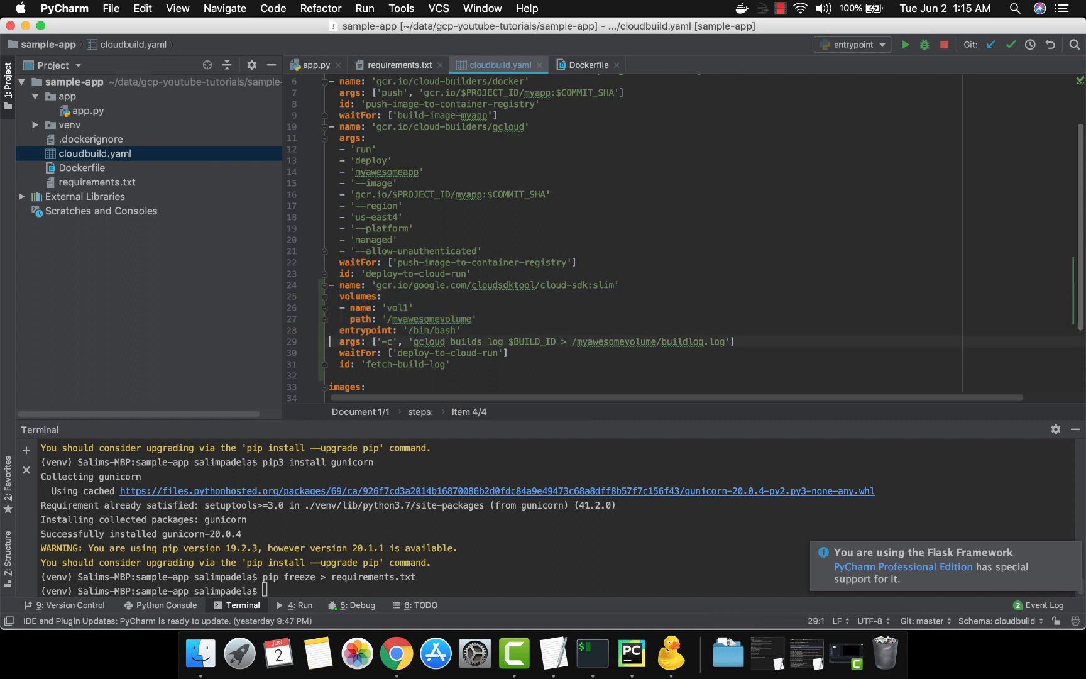
pyautogui.press('Up')
pyautogui.press('Up')
pyautogui.hotkey('shift', 'Down')
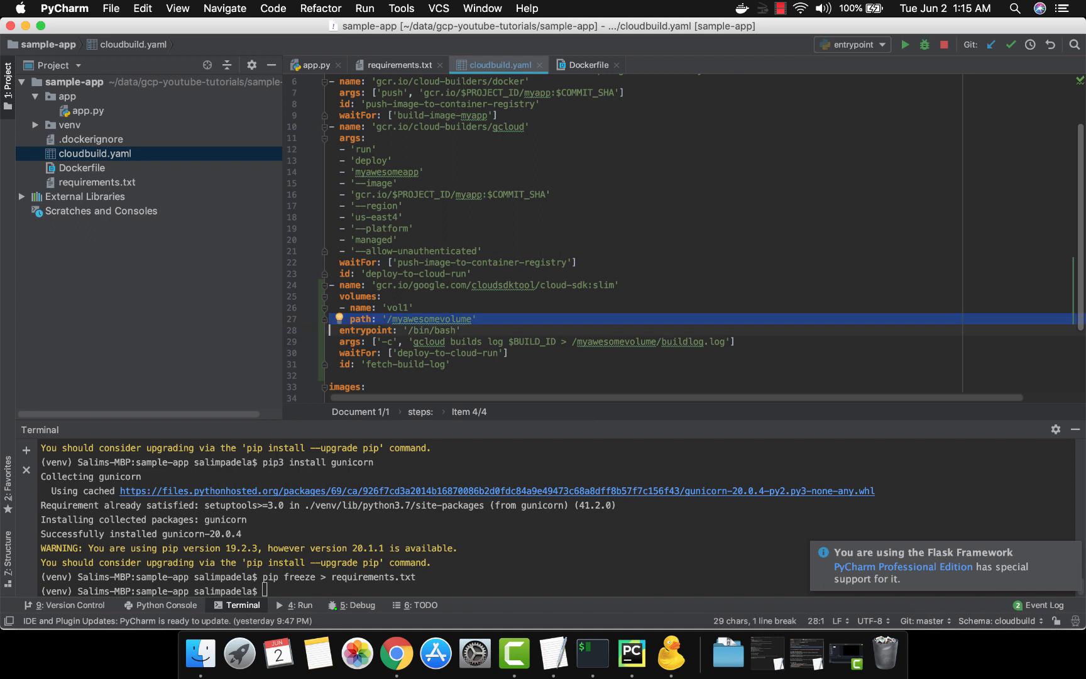
pyautogui.press('Down')
pyautogui.press('Up')
pyautogui.press('Up')
pyautogui.hotkey('shift', 'Down')
pyautogui.press('Down')
pyautogui.press('Up')
pyautogui.hotkey('shift', 'Down')
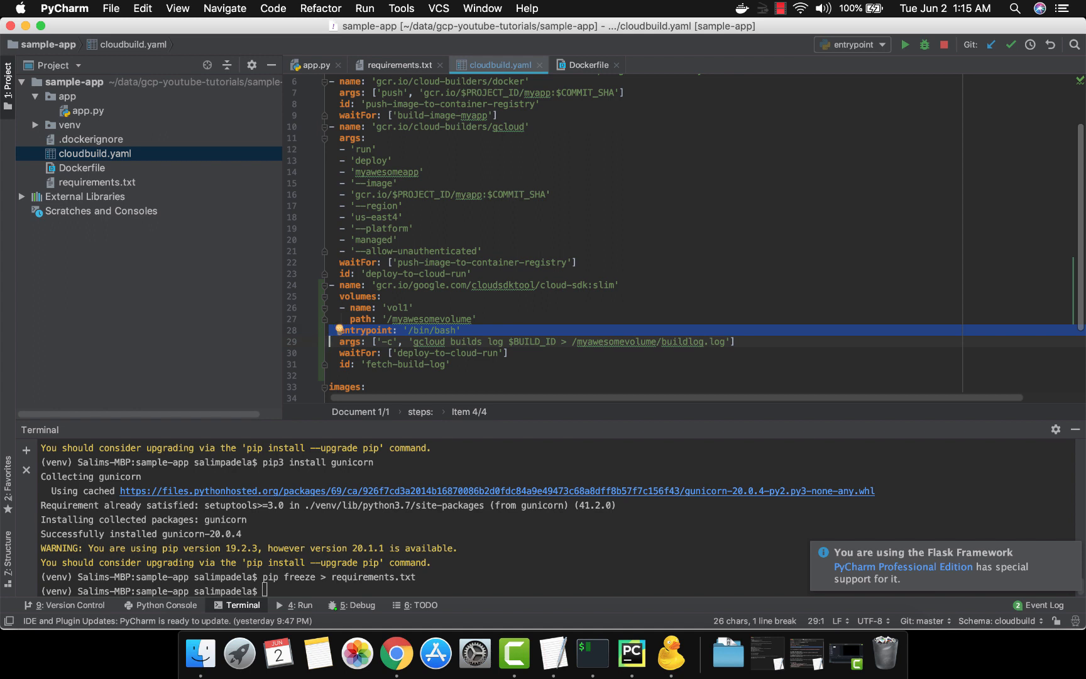
pyautogui.press('Down')
pyautogui.press('Up')
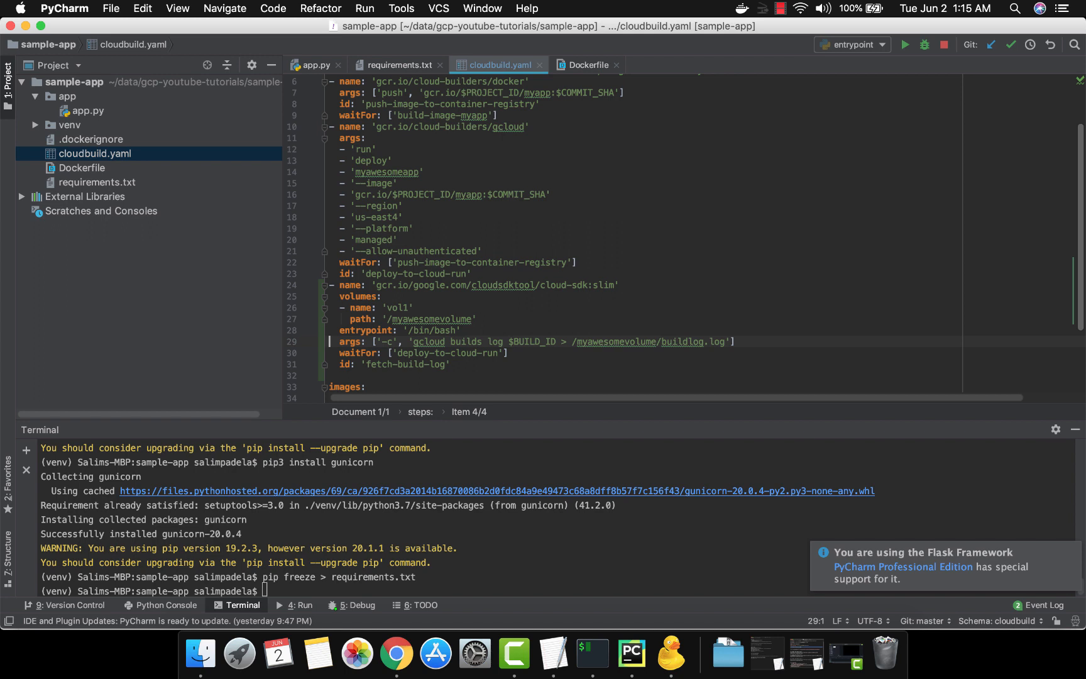
# Read through the $BUILD_ID argument and the redirection to /myawesomevolume/buildlog.log in the log command
pyautogui.press('Right')
pyautogui.press('Right')
pyautogui.press('Right')
pyautogui.press('Right')
pyautogui.press('Right')
pyautogui.press('Right')
pyautogui.press('Right')
pyautogui.press('Right')
pyautogui.press('Right')
pyautogui.press('Right')
pyautogui.press('Right')
pyautogui.press('Right')
pyautogui.press('Right')
pyautogui.press('Right')
pyautogui.press('Right')
pyautogui.press('Right')
pyautogui.hotkey('shift', 'Right')
pyautogui.hotkey('shift', 'Right')
pyautogui.hotkey('shift', 'Right')
pyautogui.hotkey('shift', 'Right')
pyautogui.hotkey('shift', 'Right')
pyautogui.hotkey('shift', 'Right')
pyautogui.hotkey('shift', 'Right')
pyautogui.hotkey('shift', 'Right')
pyautogui.hotkey('shift', 'Right')
pyautogui.hotkey('shift', 'Right')
pyautogui.hotkey('shift', 'Right')
pyautogui.hotkey('shift', 'Right')
pyautogui.hotkey('shift', 'Right')
pyautogui.hotkey('shift', 'Right')
pyautogui.hotkey('shift', 'Right')
pyautogui.hotkey('shift', 'Right')
pyautogui.hotkey('shift', 'Right')
pyautogui.hotkey('shift', 'Right')
pyautogui.press('Right')
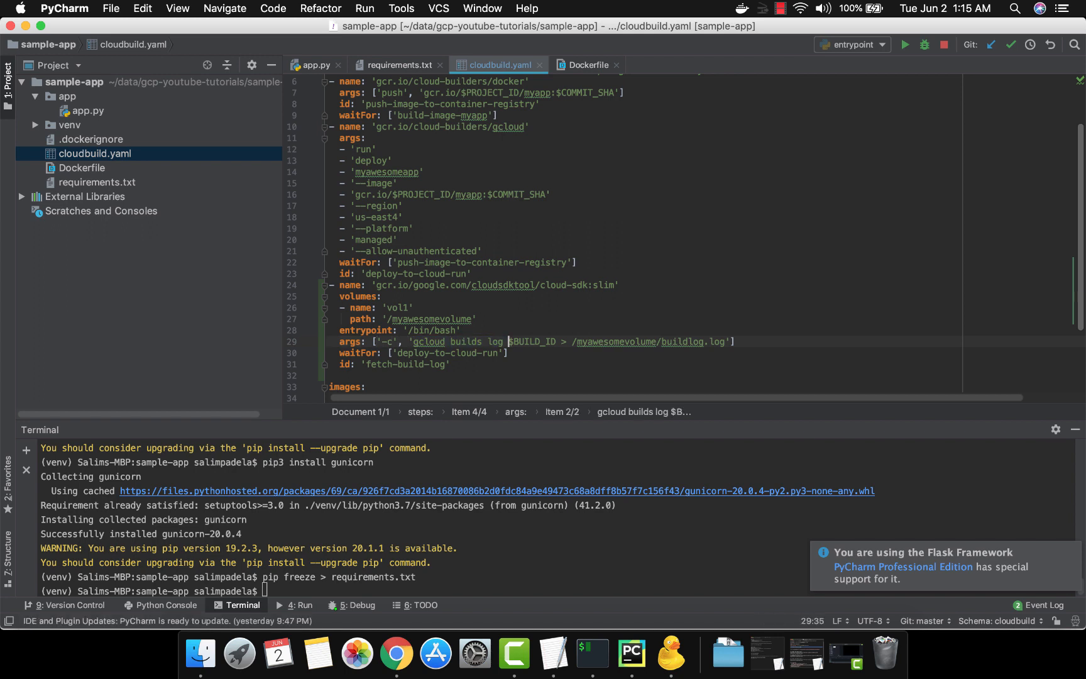
pyautogui.hotkey('shift', 'Right')
pyautogui.hotkey('shift', 'Right')
pyautogui.hotkey('shift', 'Right')
pyautogui.hotkey('shift', 'Right')
pyautogui.hotkey('shift', 'Right')
pyautogui.hotkey('shift', 'Right')
pyautogui.hotkey('shift', 'Right')
pyautogui.hotkey('shift', 'Right')
pyautogui.hotkey('shift', 'Right')
pyautogui.hotkey('shift', 'Right')
pyautogui.hotkey('shift', 'Left')
pyautogui.press('Right')
pyautogui.press('Right')
pyautogui.press('Right')
pyautogui.press('Right')
pyautogui.press('Right')
pyautogui.hotkey('alt', 'shift', 'Right')
pyautogui.hotkey('alt', 'shift', 'Right')
pyautogui.hotkey('shift', 'Right')
pyautogui.hotkey('alt', 'shift', 'Right')
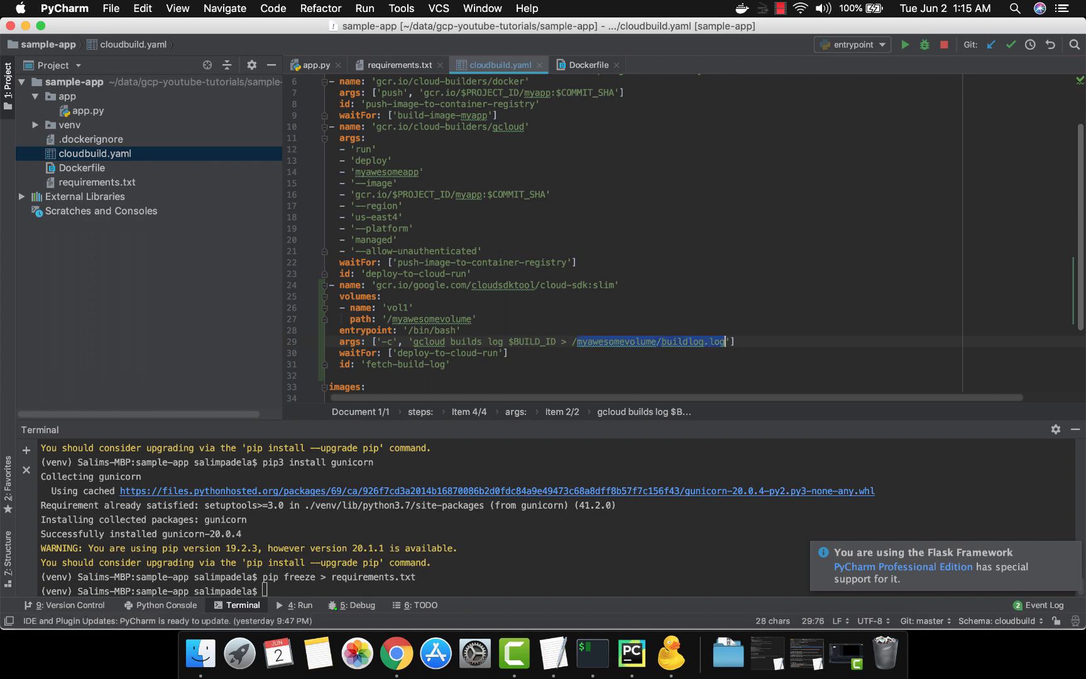
# Review the waitFor dependency on deploy-to-cloud-run, the id line and the buildlog.log target of the fetch-build-log step
pyautogui.press('Escape')
pyautogui.press('Down')
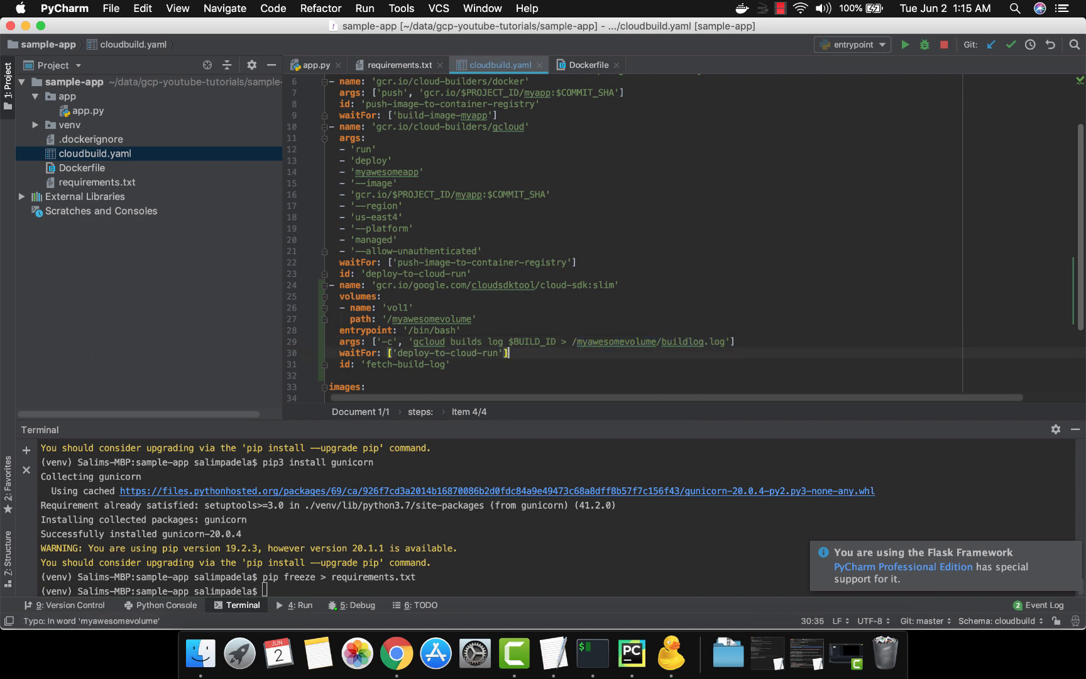
pyautogui.press('Home')
pyautogui.hotkey('alt', 'Right')
pyautogui.hotkey('alt', 'Right')
pyautogui.hotkey('alt', 'Right')
pyautogui.hotkey('alt', 'Right')
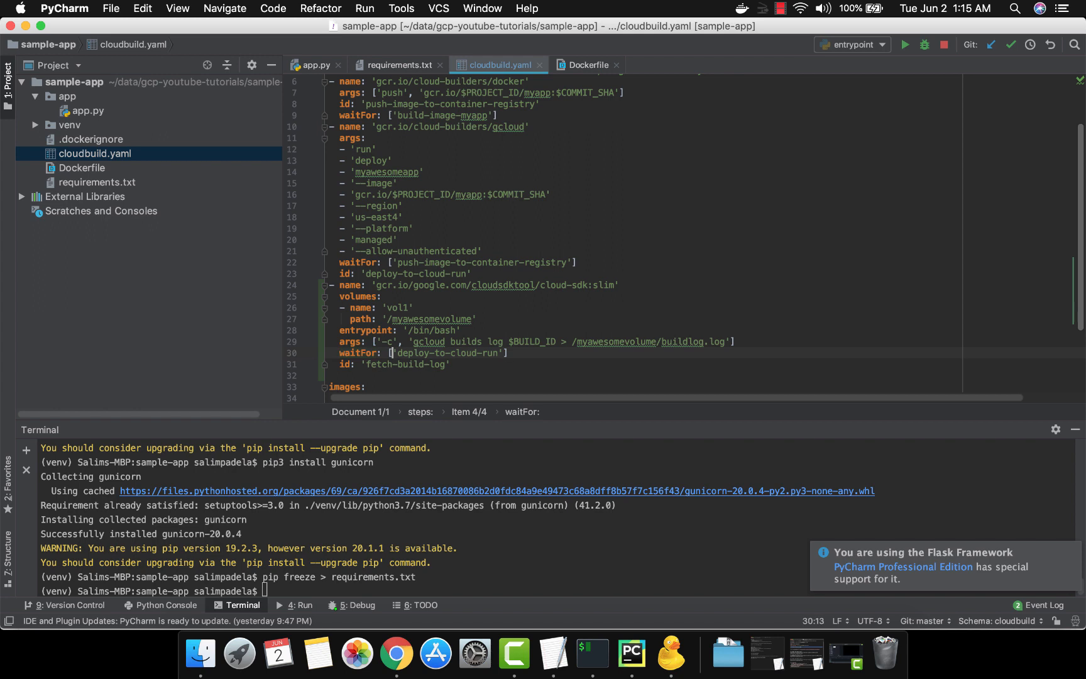
pyautogui.hotkey('alt', 'shift', 'Right')
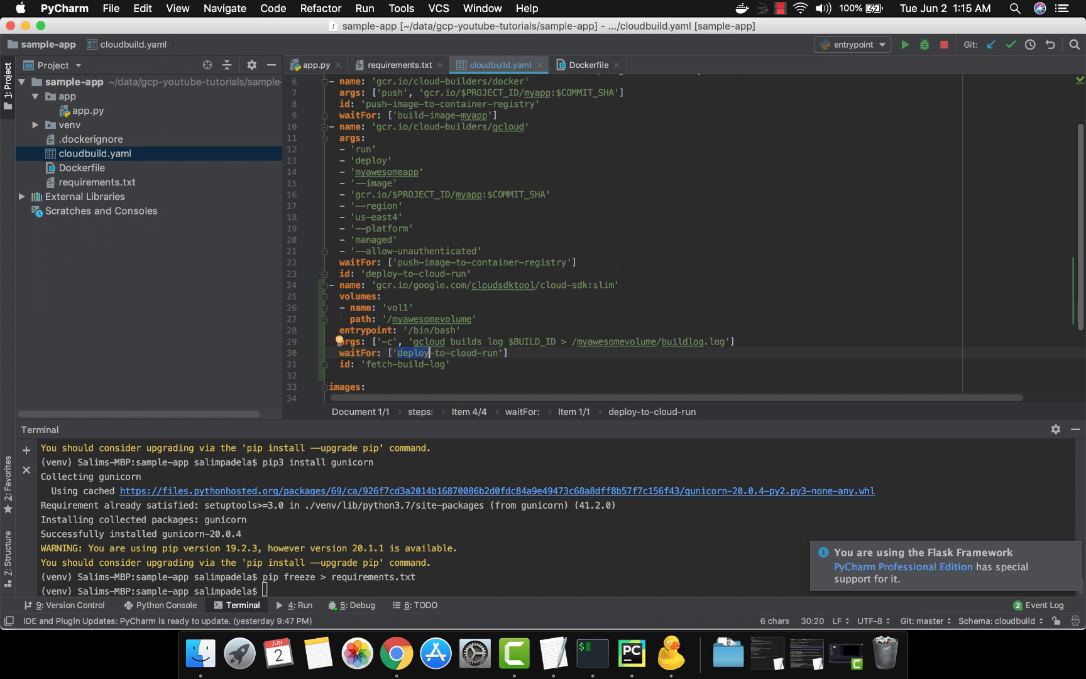
pyautogui.hotkey('alt', 'Up')
pyautogui.hotkey('alt', 'Up')
pyautogui.hotkey('alt', 'Up')
pyautogui.hotkey('alt', 'Up')
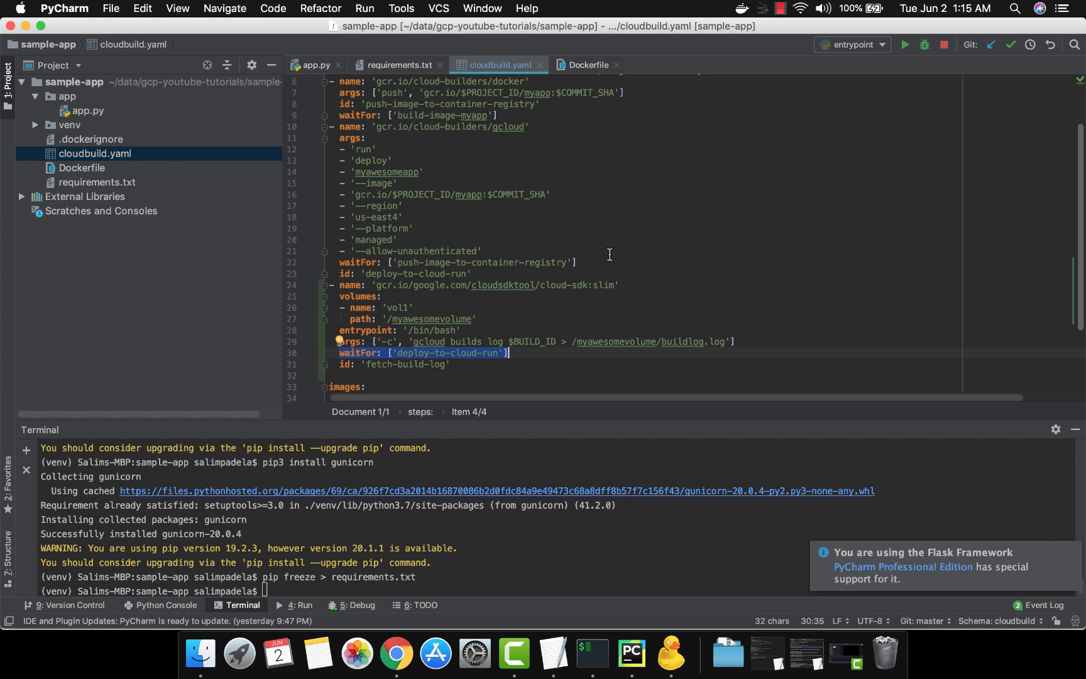
pyautogui.moveTo(468, 364); pyautogui.dragTo(425, 364)
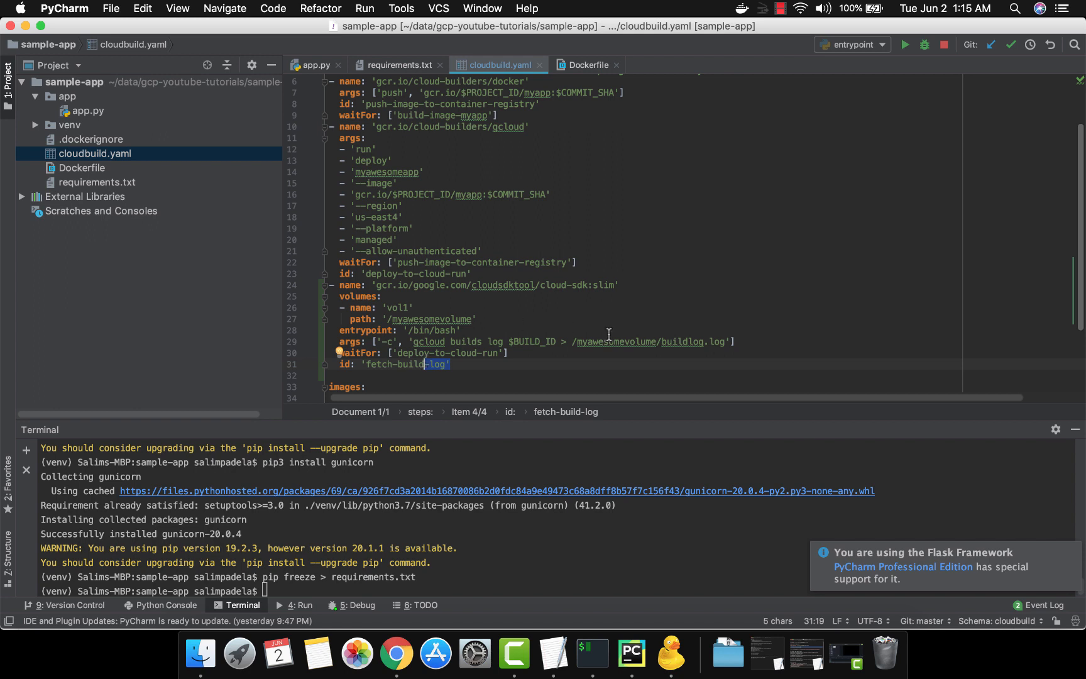
pyautogui.click(673, 341)
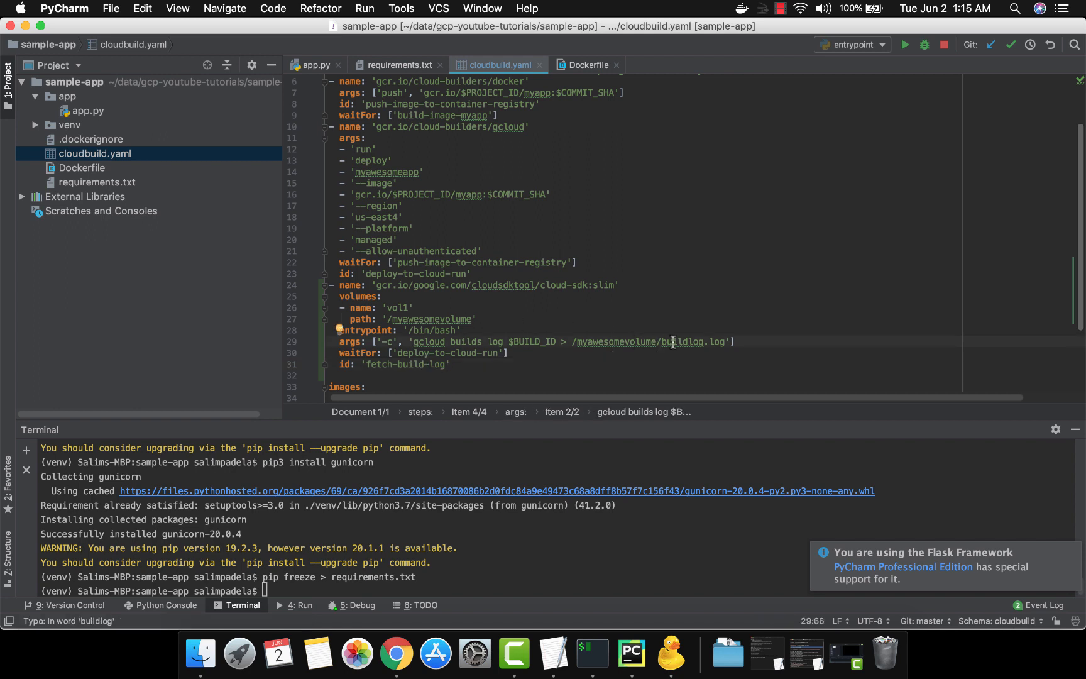
# Copy the bash step with id create-artifacts-zip from TextEdit's cloudbuildyaml and paste it below fetch-build-log in PyCharm, leaving no blank line before images
pyautogui.click(329, 376)
pyautogui.press('super+Tab')
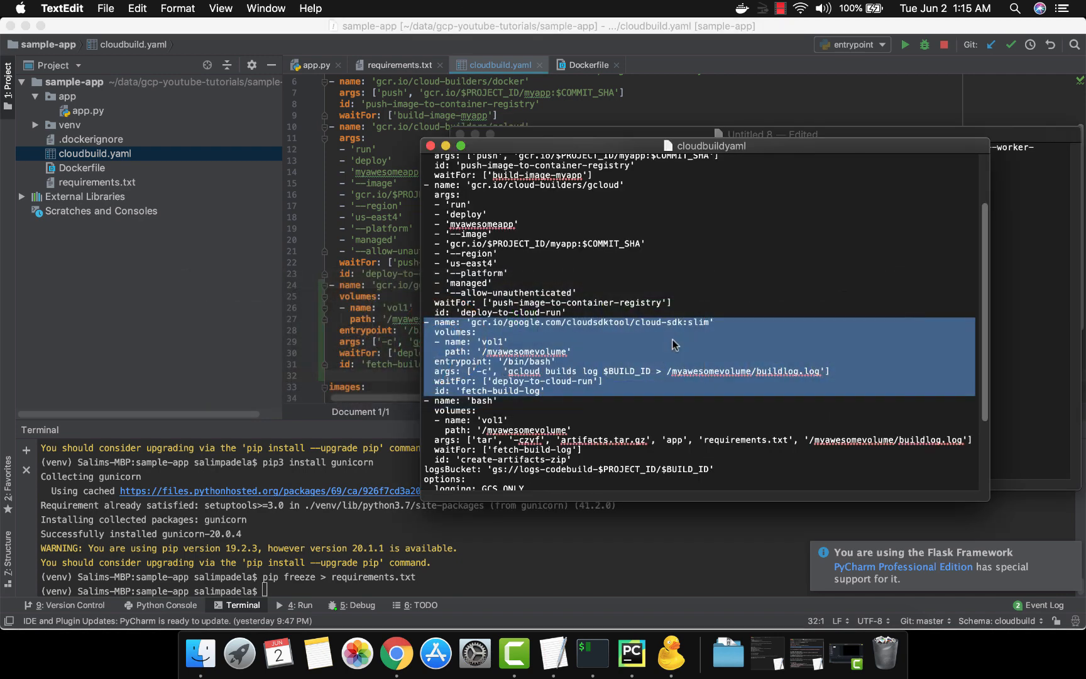
pyautogui.click(425, 401)
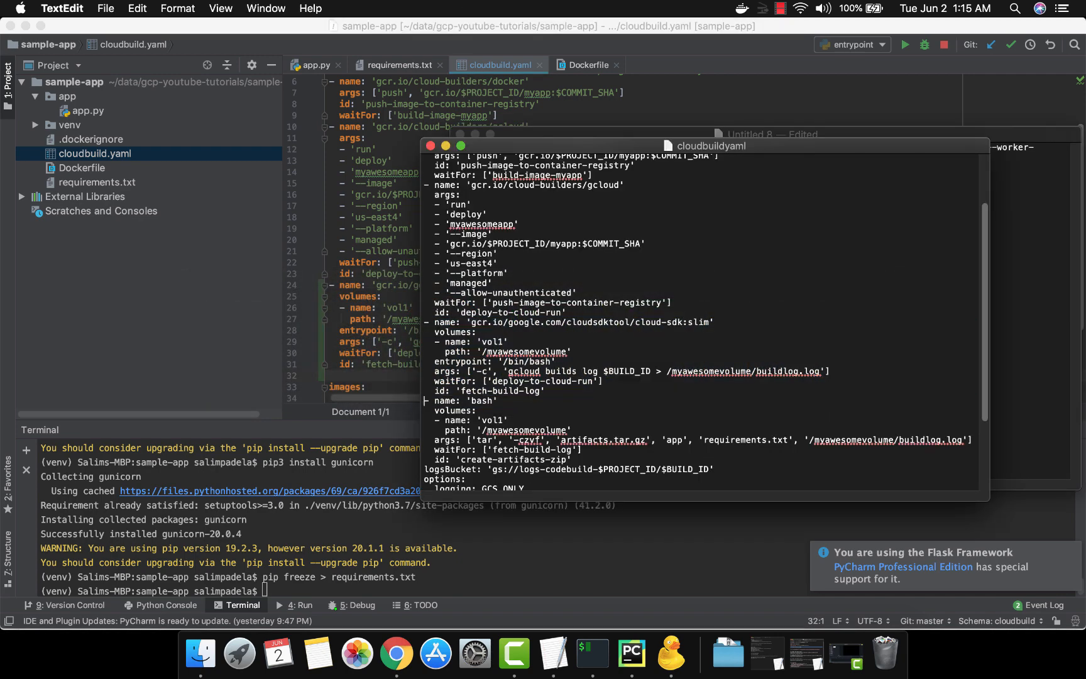
pyautogui.hotkey('shift', 'Down')
pyautogui.hotkey('shift', 'Down')
pyautogui.hotkey('shift', 'Down')
pyautogui.hotkey('shift', 'Down')
pyautogui.hotkey('shift', 'Down')
pyautogui.hotkey('shift', 'Down')
pyautogui.hotkey('shift', 'Down')
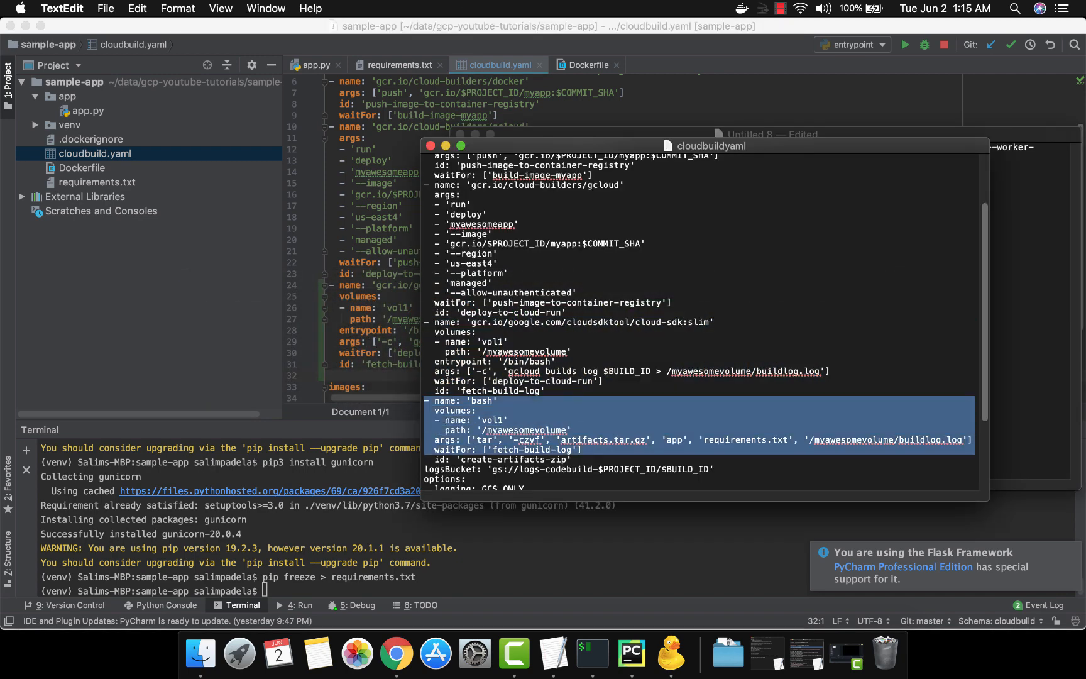
pyautogui.press('super+c')
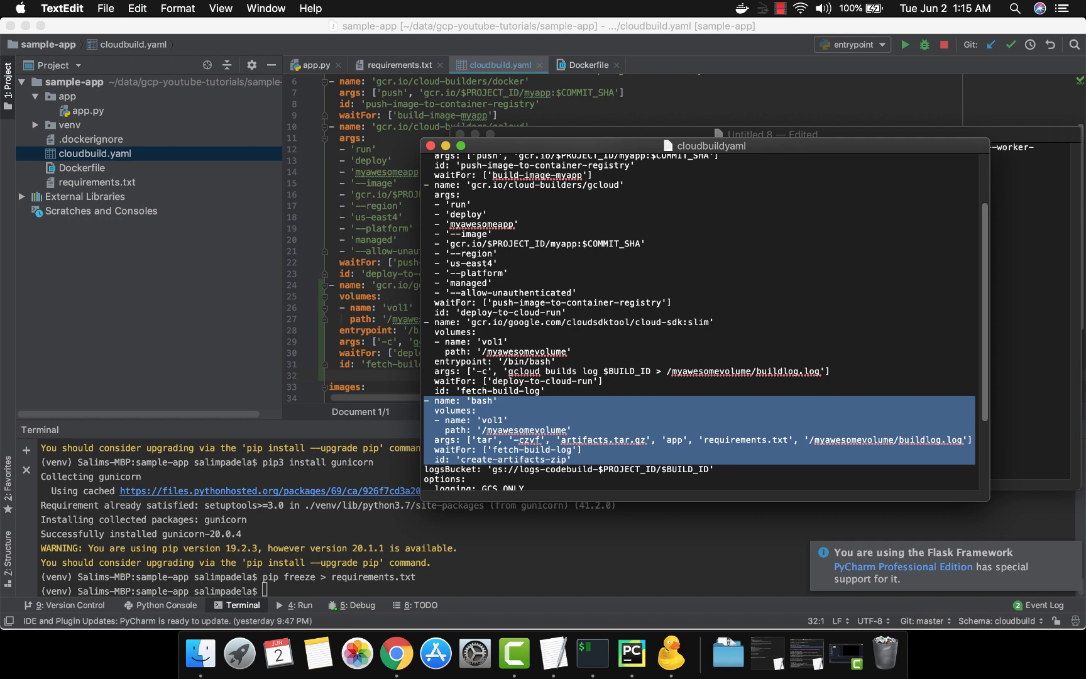
pyautogui.press('super+Tab')
pyautogui.press('super+v')
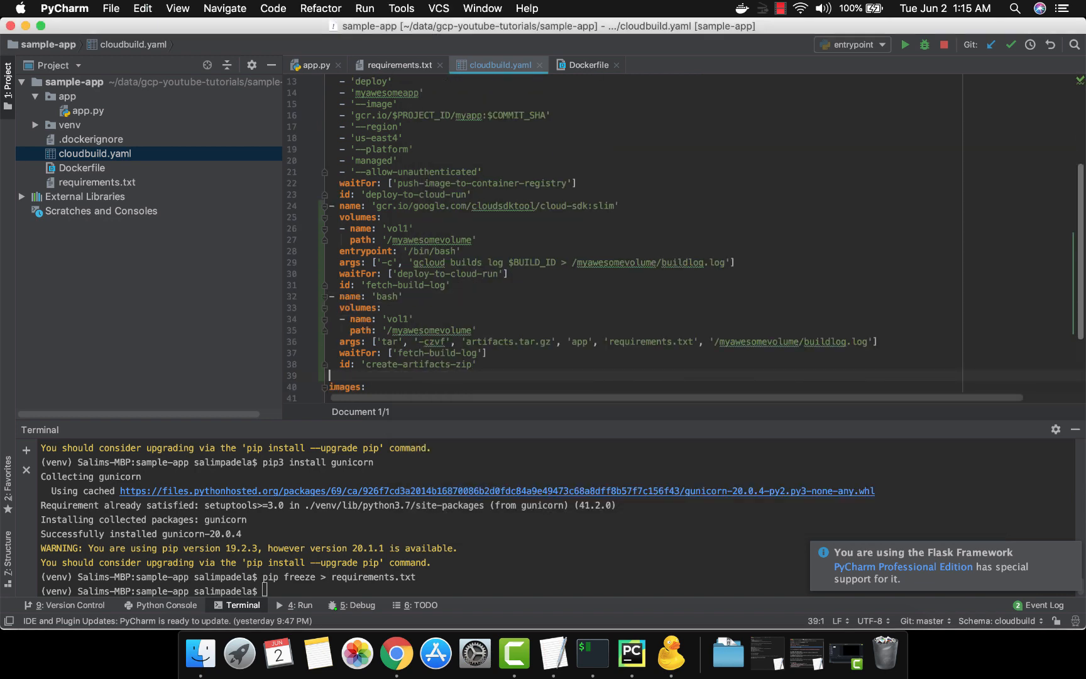
pyautogui.press('BackSpace')
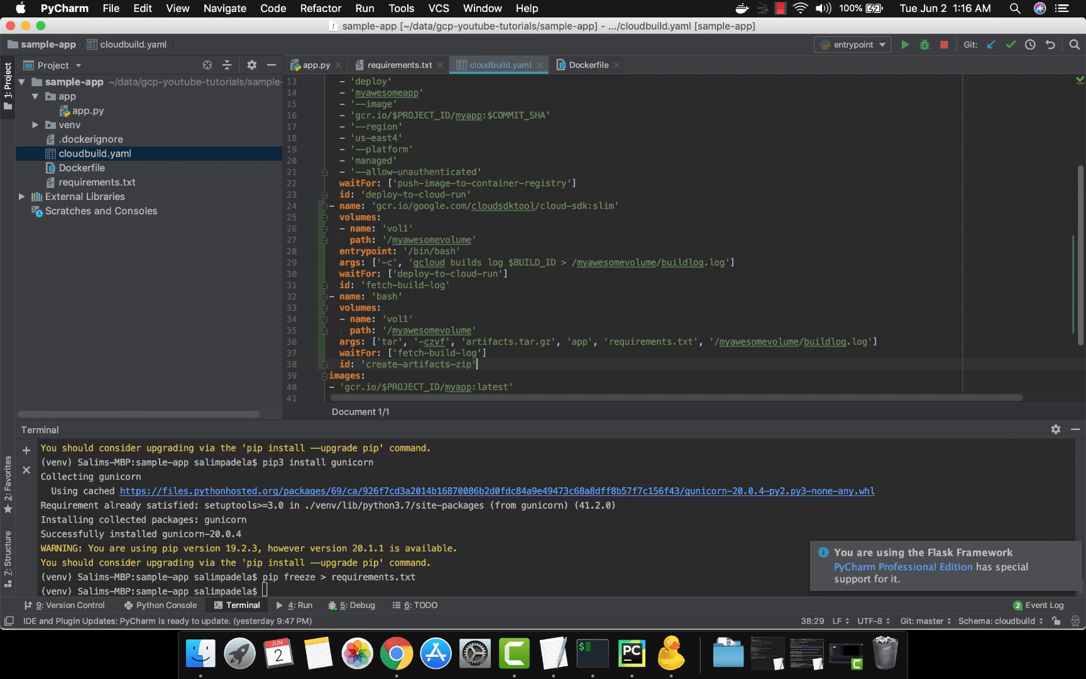
# Examine the create-artifacts-zip id and the bash image name of the newly pasted step
pyautogui.press('Left')
pyautogui.hotkey('alt', 'Left')
pyautogui.hotkey('alt', 'Left')
pyautogui.hotkey('alt', 'Left')
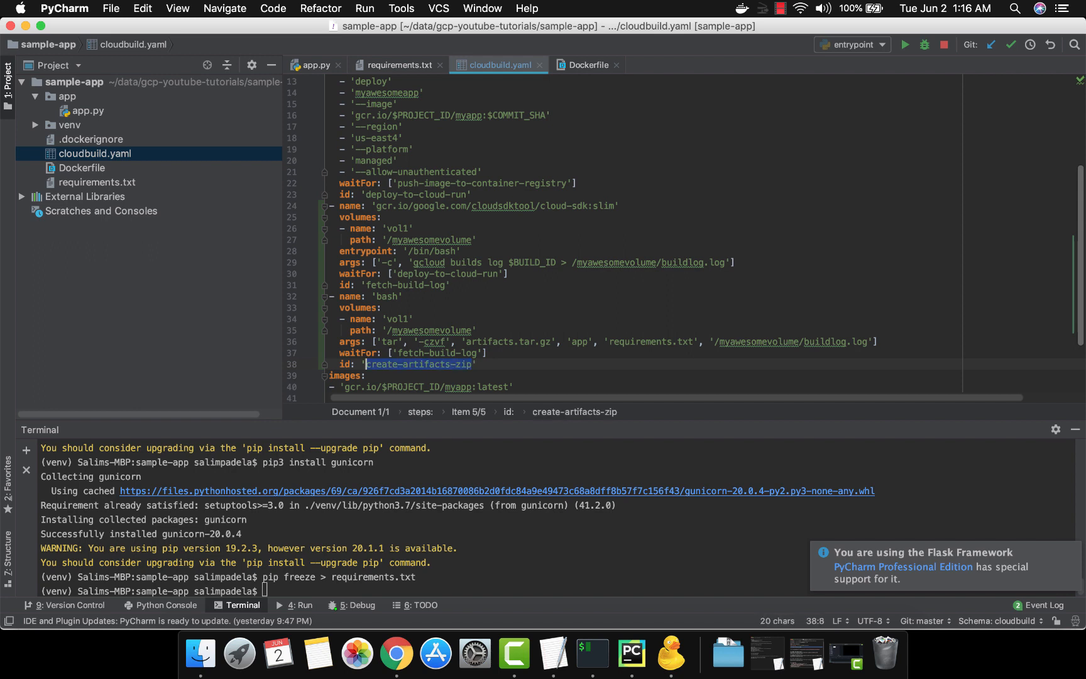
pyautogui.press('Up')
pyautogui.press('Up')
pyautogui.press('Up')
pyautogui.press('Up')
pyautogui.press('Up')
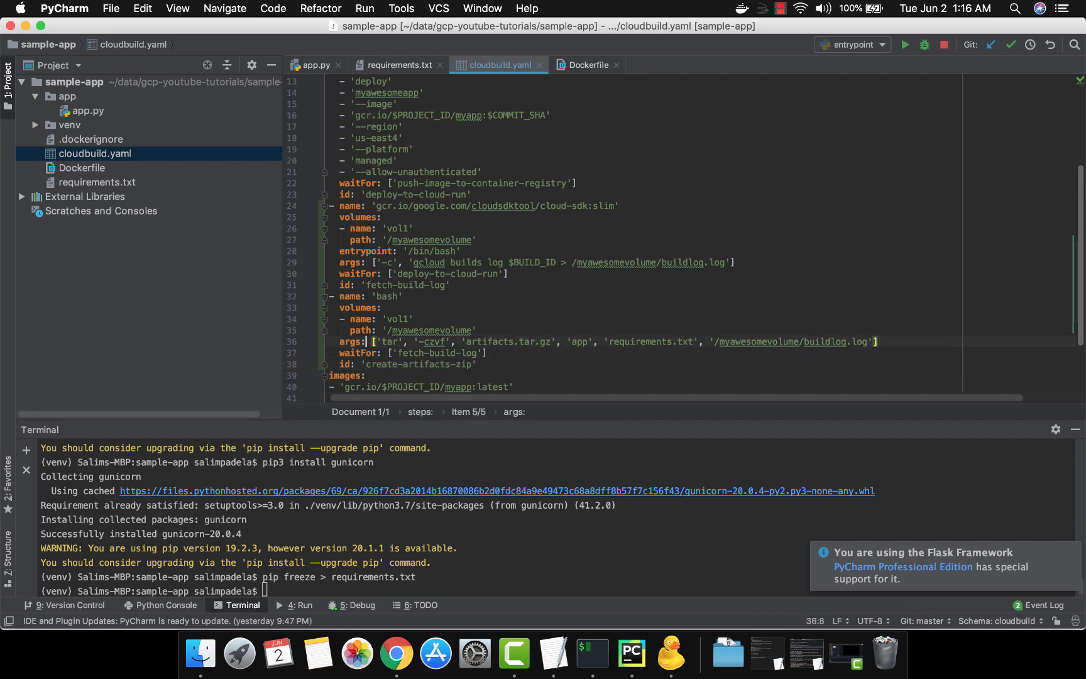
pyautogui.press('Up')
pyautogui.press('Right')
pyautogui.press('Right')
pyautogui.hotkey('alt', 'shift', 'Right')
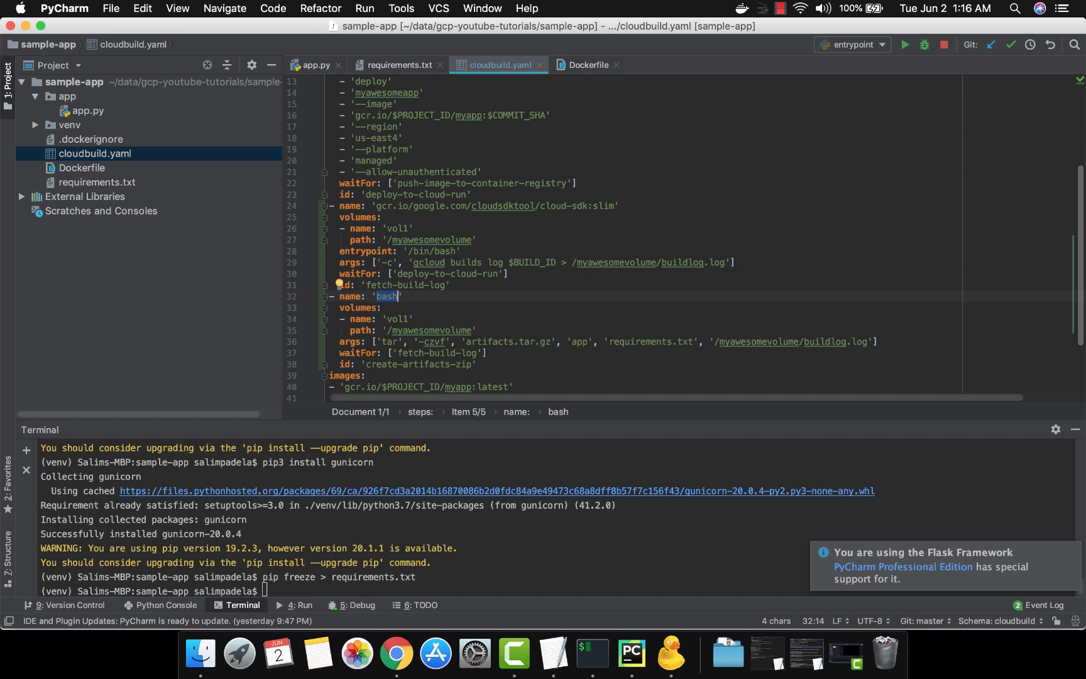
# Review the volumes block of the create-artifacts-zip step, including the vol1 name and the /myawesomevolume path
pyautogui.press('Down')
pyautogui.press('Down')
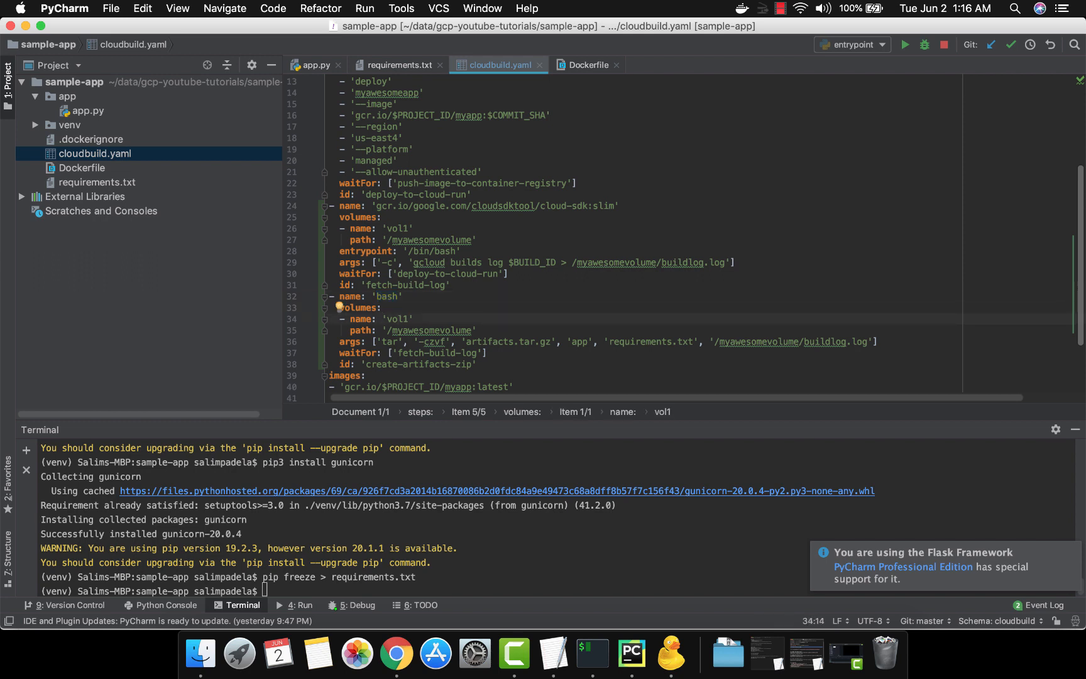
pyautogui.press('Left')
pyautogui.press('Left')
pyautogui.press('Up')
pyautogui.press('Home')
pyautogui.press('Home')
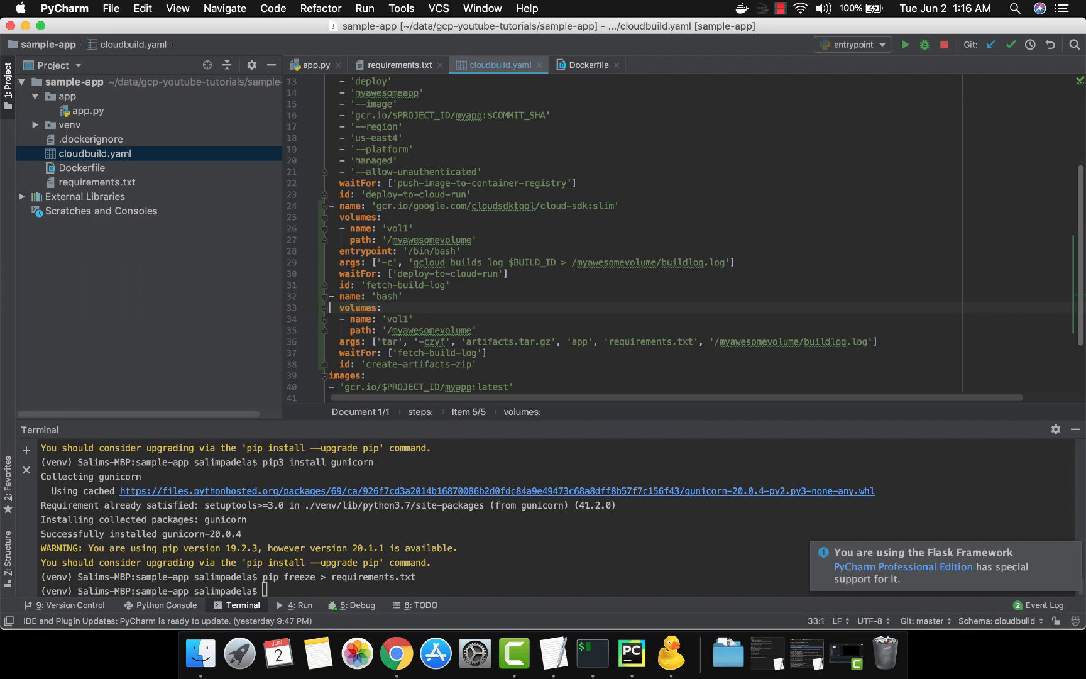
pyautogui.hotkey('shift', 'Down')
pyautogui.hotkey('shift', 'Down')
pyautogui.hotkey('shift', 'Down')
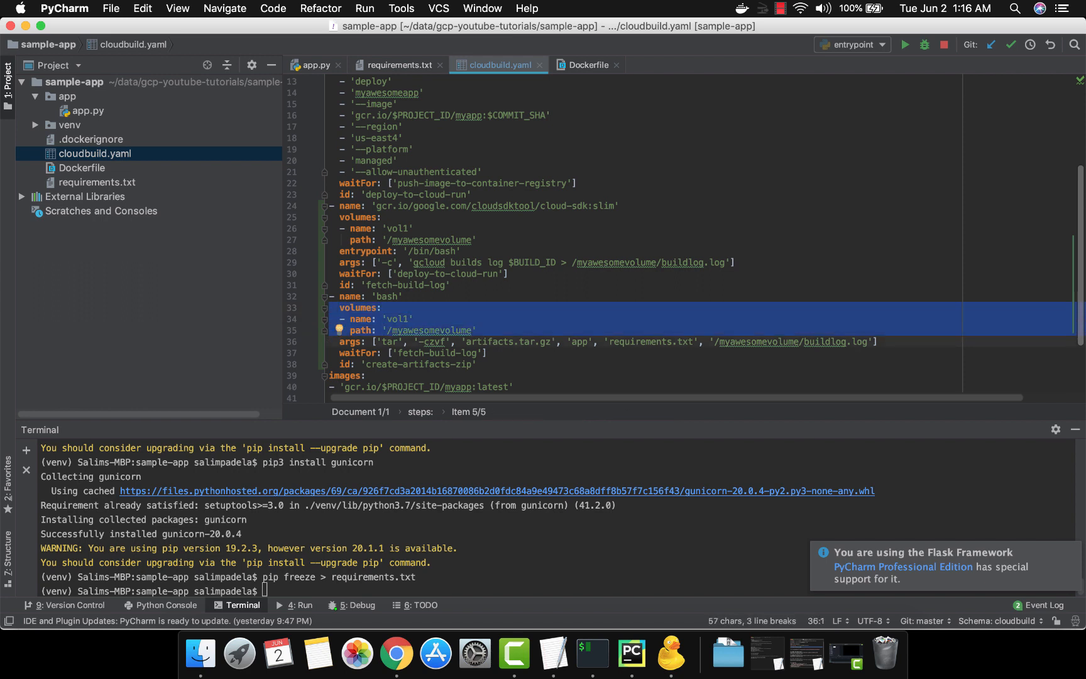
pyautogui.press('Up')
pyautogui.press('Up')
pyautogui.press('Up')
pyautogui.press('Up')
pyautogui.press('Up')
pyautogui.press('Up')
pyautogui.press('Up')
pyautogui.press('Up')
pyautogui.press('Up')
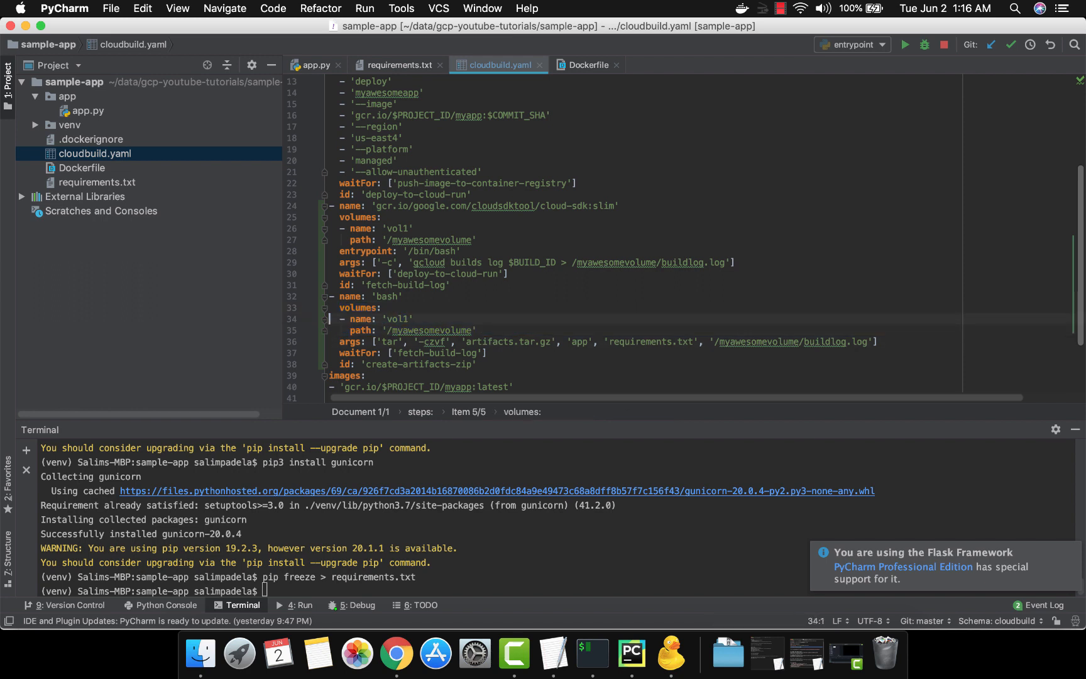
# Read through the tar, -czvf, artifacts.tar.gz and app arguments of the create-artifacts-zip step
pyautogui.press('Down')
pyautogui.press('Down')
pyautogui.press('Down')
pyautogui.press('Down')
pyautogui.press('Down')
pyautogui.press('Down')
pyautogui.press('Down')
pyautogui.press('Down')
pyautogui.press('Down')
pyautogui.press('Down')
pyautogui.press('Up')
pyautogui.press('Right')
pyautogui.press('Right')
pyautogui.press('Right')
pyautogui.press('Right')
pyautogui.press('Right')
pyautogui.press('Right')
pyautogui.press('Right')
pyautogui.press('Right')
pyautogui.press('Right')
pyautogui.press('Right')
pyautogui.press('Right')
pyautogui.press('Right')
pyautogui.press('Right')
pyautogui.press('Right')
pyautogui.press('Right')
pyautogui.press('Right')
pyautogui.press('Right')
pyautogui.press('Right')
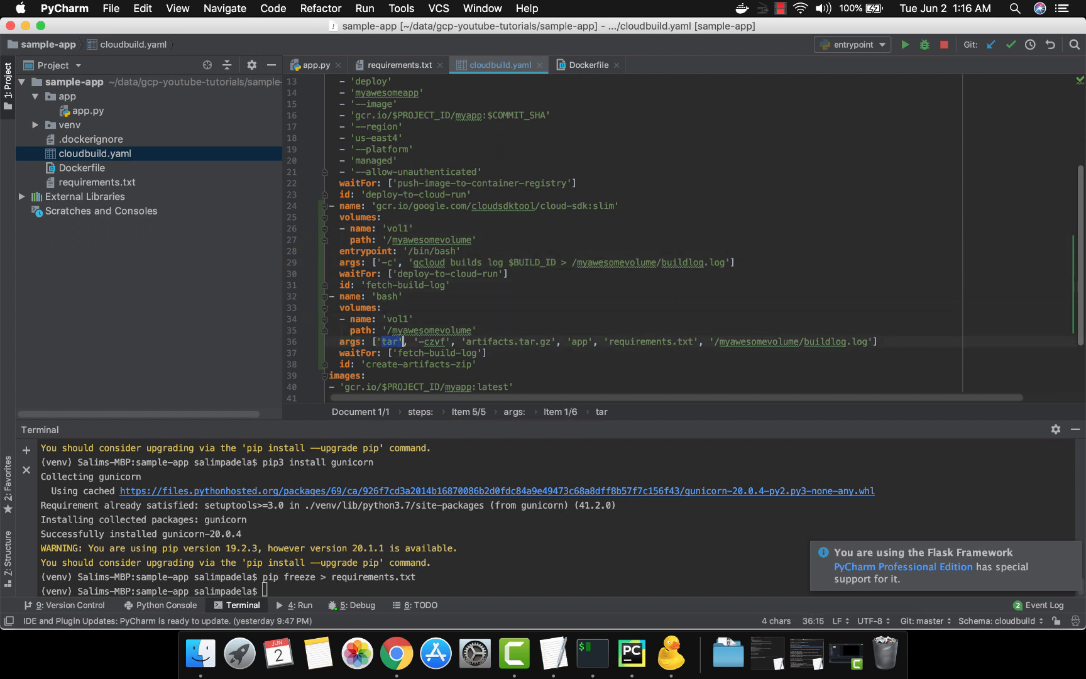
pyautogui.press('Right')
pyautogui.press('Right')
pyautogui.press('Right')
pyautogui.press('Right')
pyautogui.press('Right')
pyautogui.press('Right')
pyautogui.press('Right')
pyautogui.press('Right')
pyautogui.press('Right')
pyautogui.press('Right')
pyautogui.press('Right')
pyautogui.press('Right')
pyautogui.press('Right')
pyautogui.press('Right')
pyautogui.press('Right')
pyautogui.press('Right')
pyautogui.press('Right')
pyautogui.press('Right')
pyautogui.press('Right')
pyautogui.press('Right')
pyautogui.press('Right')
pyautogui.press('Right')
pyautogui.press('Right')
pyautogui.hotkey('shift', 'Left')
pyautogui.hotkey('shift', 'Left')
pyautogui.hotkey('shift', 'Left')
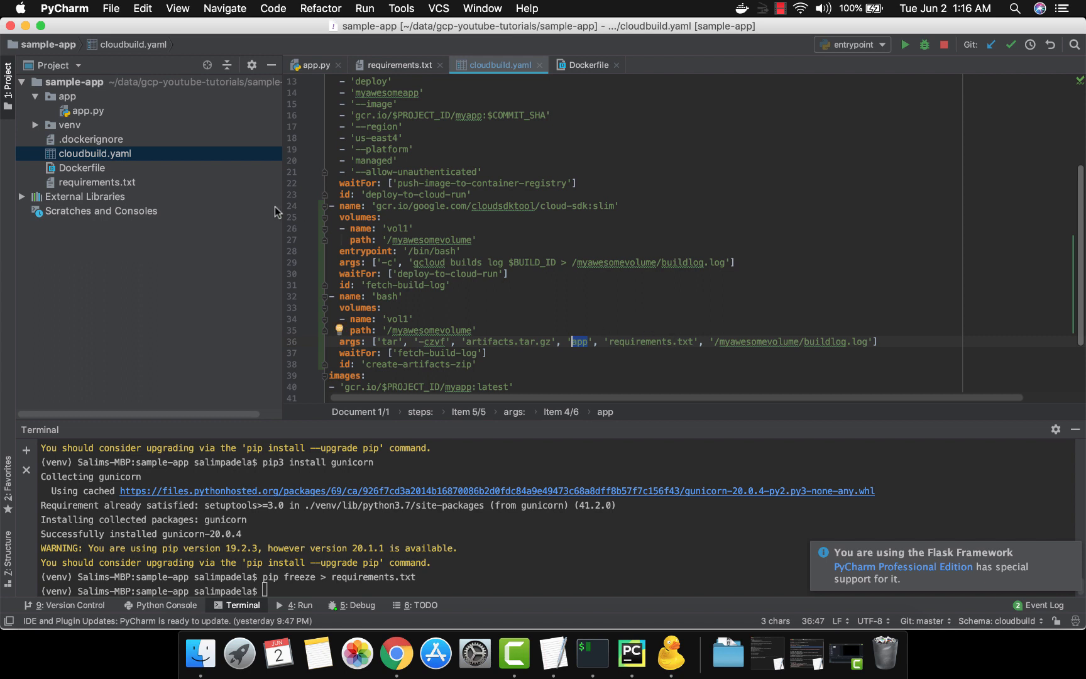
# Examine the requirements.txt and /myawesomevolume/buildlog.log arguments in the tar command
pyautogui.click(633, 341)
pyautogui.doubleClick(634, 341)
pyautogui.hotkey('shift', 'Right')
pyautogui.hotkey('shift', 'Right')
pyautogui.hotkey('shift', 'Right')
pyautogui.hotkey('shift', 'Right')
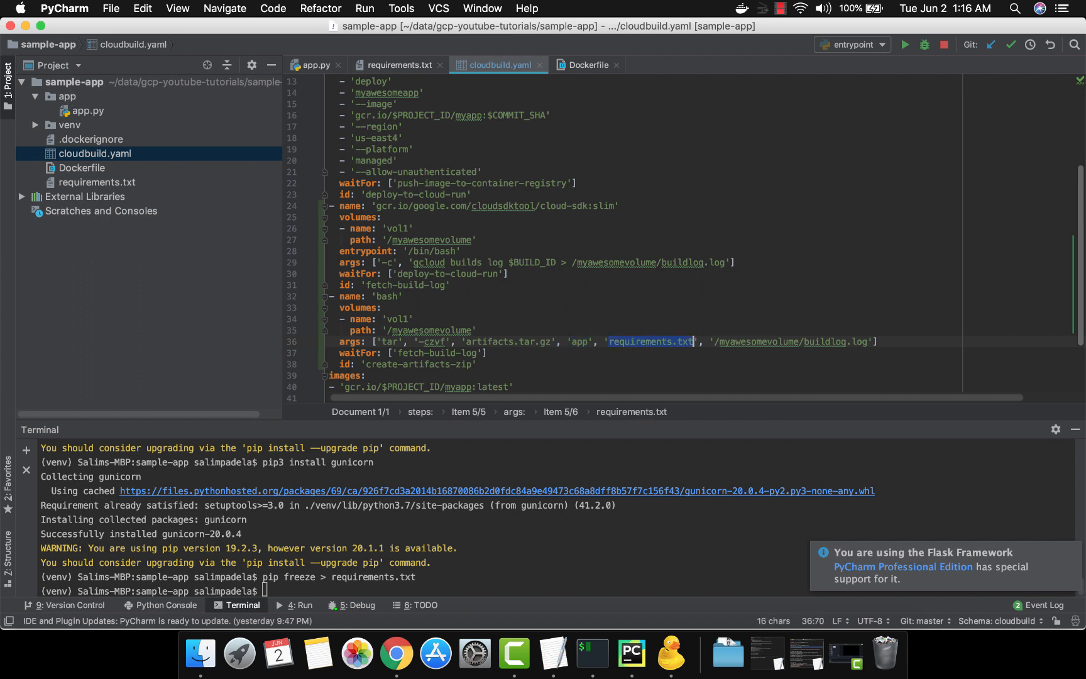
pyautogui.press('Right')
pyautogui.press('Right')
pyautogui.press('Right')
pyautogui.press('Right')
pyautogui.press('Right')
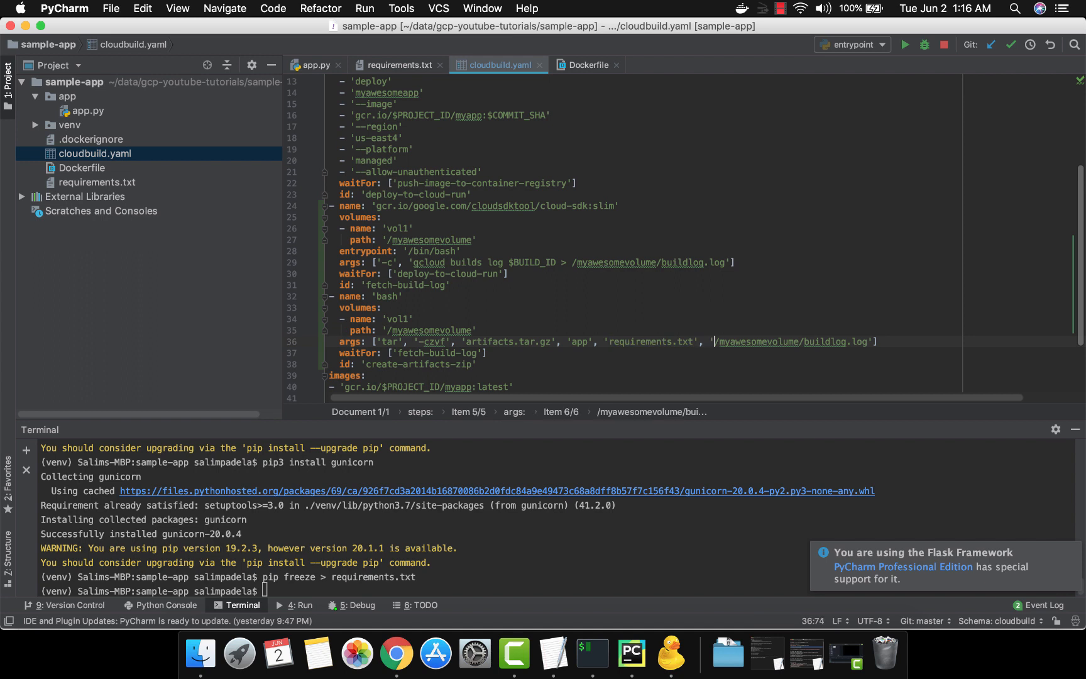
pyautogui.hotkey('alt', 'shift', 'Right')
pyautogui.hotkey('alt', 'shift', 'Right')
pyautogui.hotkey('alt', 'shift', 'Right')
pyautogui.hotkey('alt', 'shift', 'Right')
pyautogui.hotkey('alt', 'shift', 'Right')
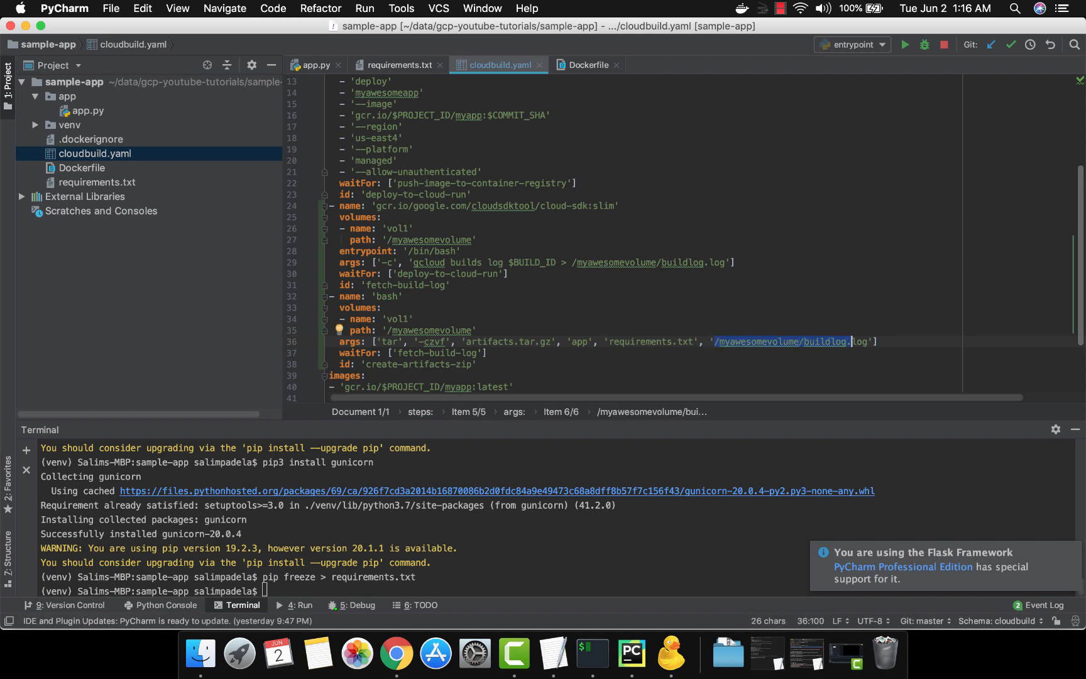
# Review the complete args line, the fetch-build-log dependency and the id line of the create-artifacts-zip step
pyautogui.press('Home')
pyautogui.hotkey('shift', 'End')
pyautogui.press('Home')
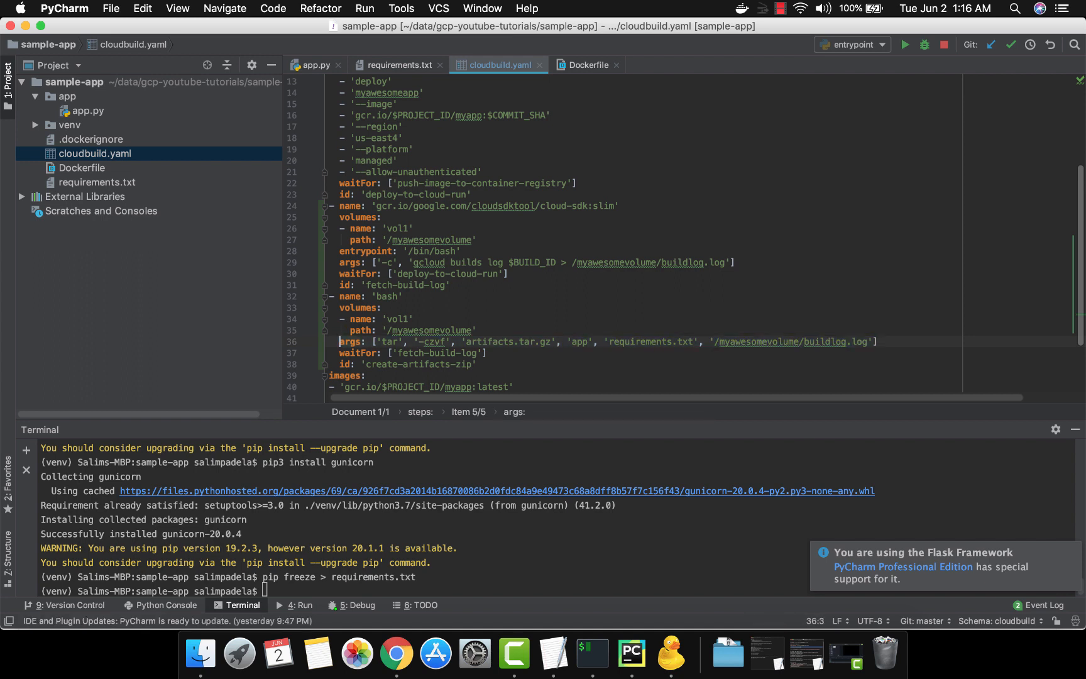
pyautogui.press('Down')
pyautogui.press('Down')
pyautogui.hotkey('shift', 'End')
pyautogui.press('Up')
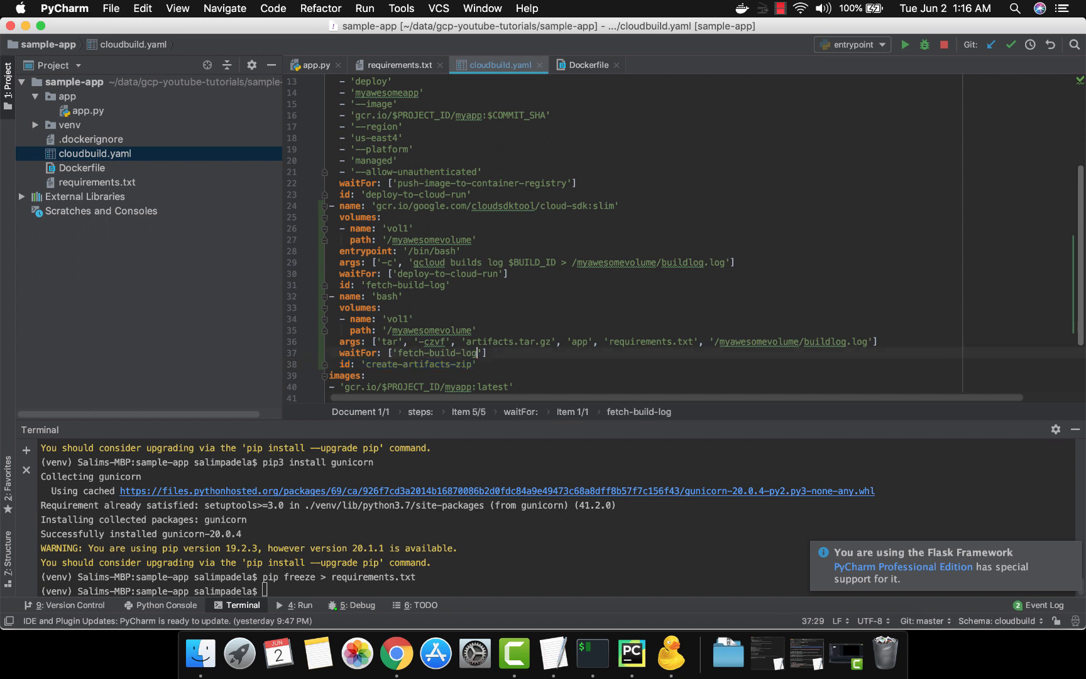
pyautogui.press('Down')
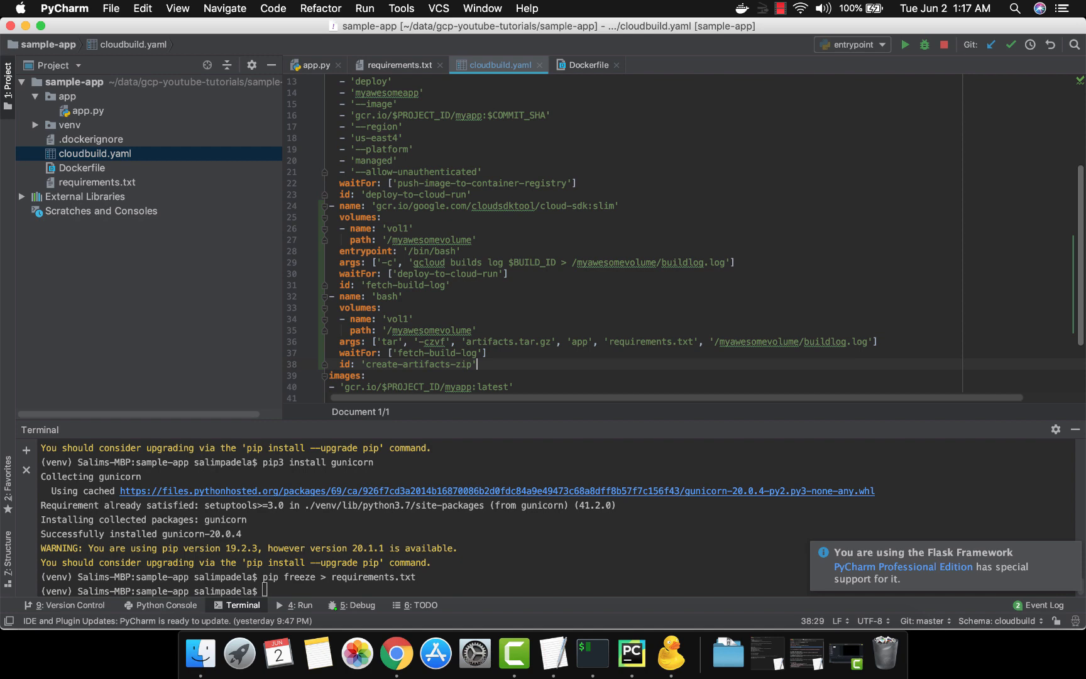
# Copy the artifacts block for artifacts.tar.gz from TextEdit's cloudbuildyaml and paste it on a new line after the images list in PyCharm
pyautogui.press('super+Tab')
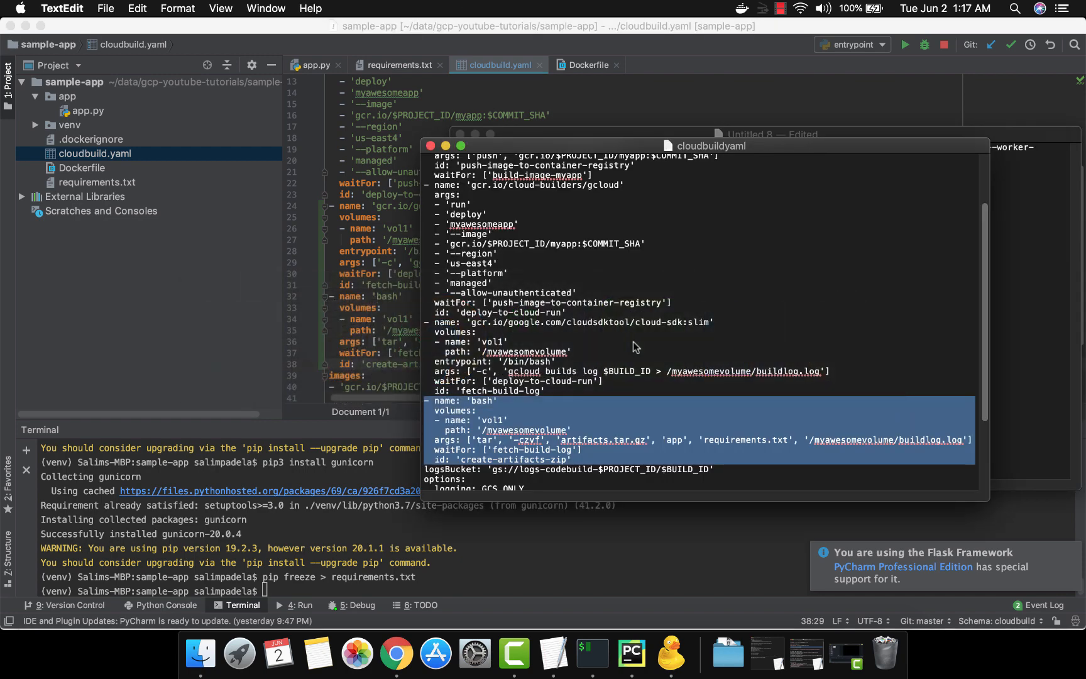
pyautogui.scroll(-5, 633, 341)
pyautogui.click(603, 465)
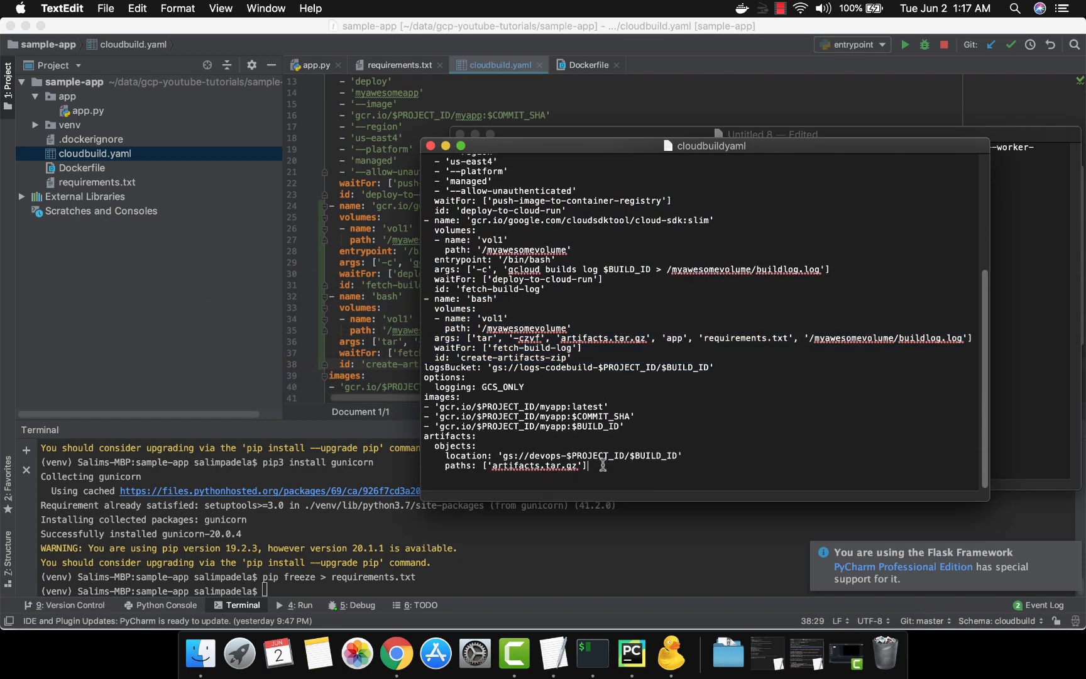
pyautogui.press('super+shift+Left')
pyautogui.hotkey('shift', 'Up')
pyautogui.hotkey('shift', 'Up')
pyautogui.hotkey('shift', 'Up')
pyautogui.press('super+c')
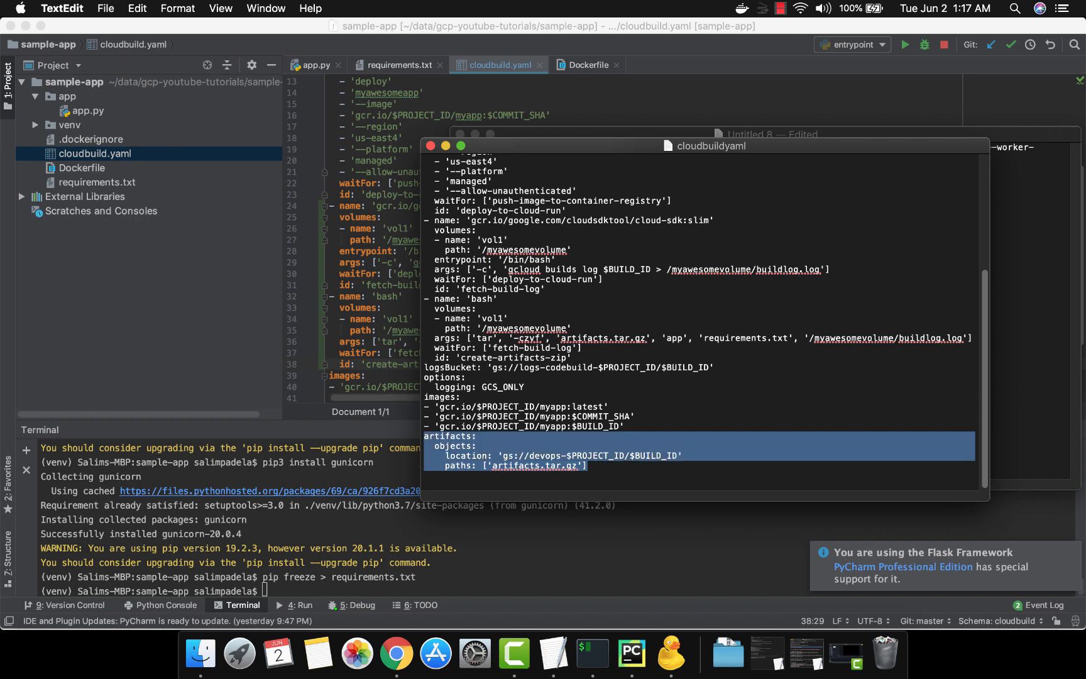
pyautogui.press('super+Tab')
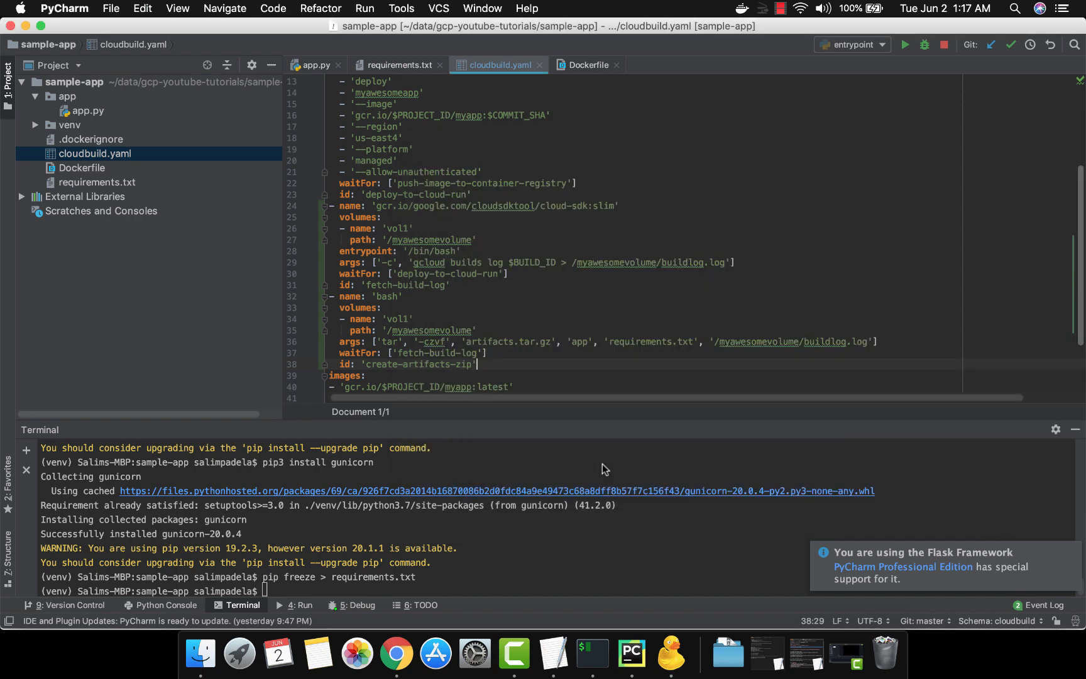
pyautogui.scroll(-3, 620, 369)
pyautogui.click(621, 369)
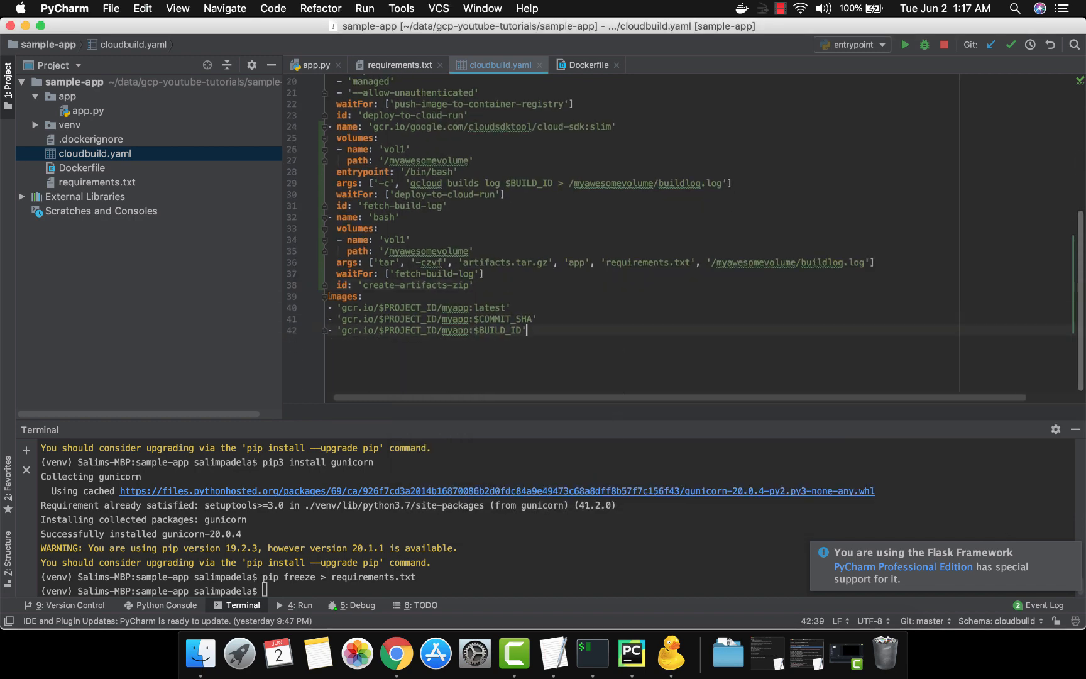
pyautogui.press('Return')
pyautogui.press('super+v')
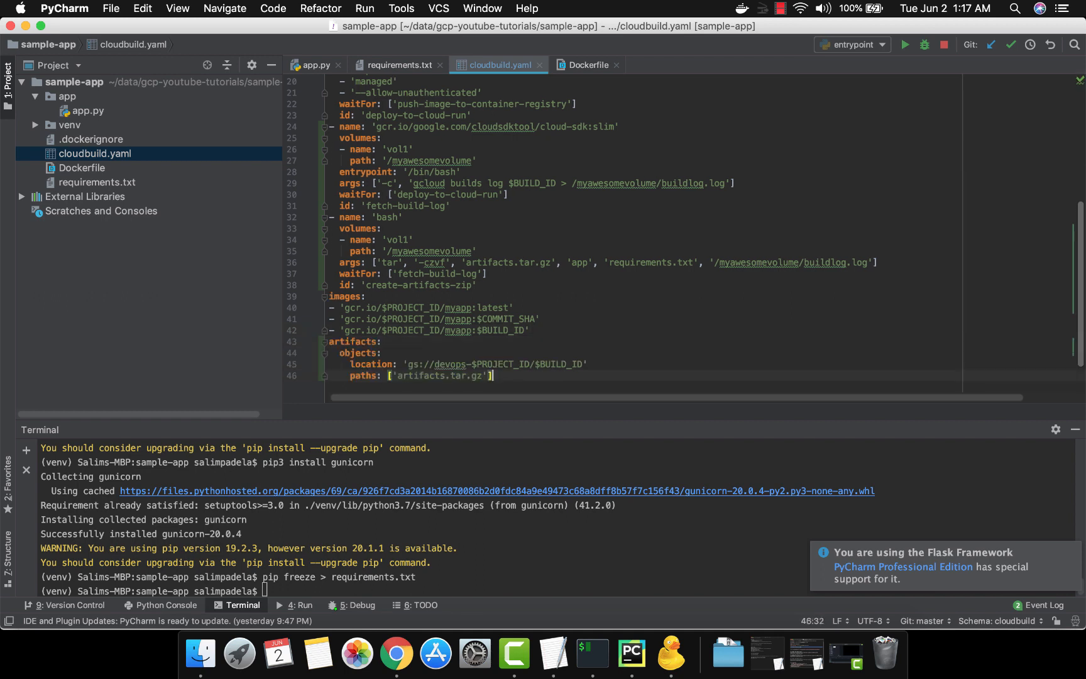
# Examine the artifacts key, its objects entry and the location line at the end of cloudbuild.yaml
pyautogui.press('Up')
pyautogui.press('Up')
pyautogui.press('Up')
pyautogui.press('Left')
pyautogui.hotkey('alt', 'shift', 'Left')
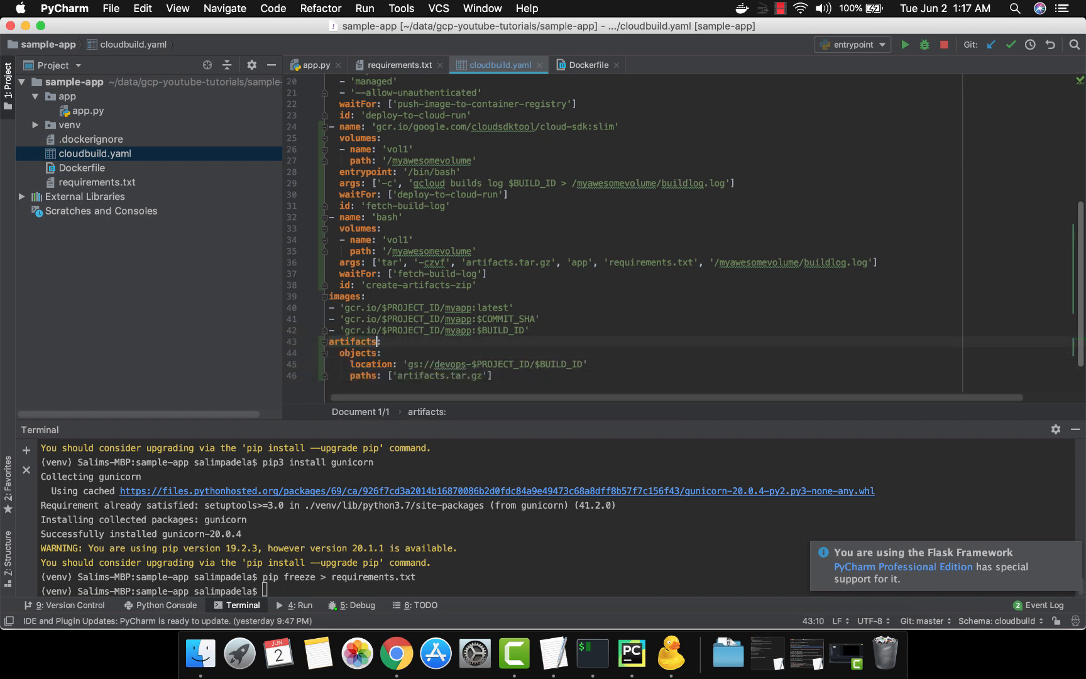
pyautogui.press('Left')
pyautogui.hotkey('alt', 'shift', 'Right')
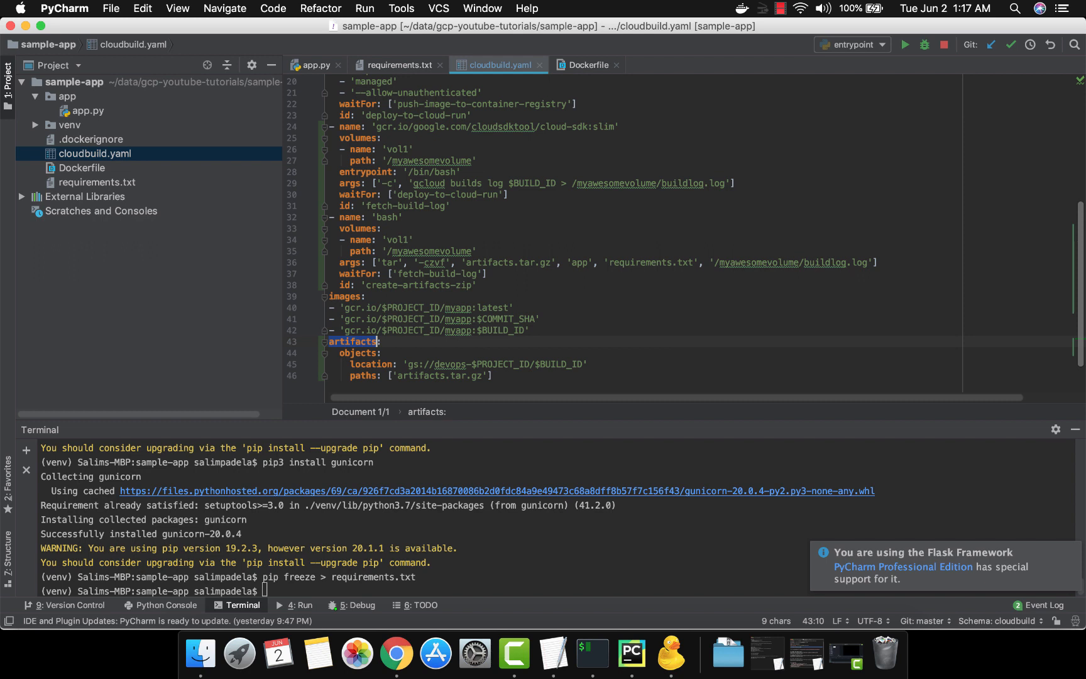
pyautogui.press('Down')
pyautogui.press('Down')
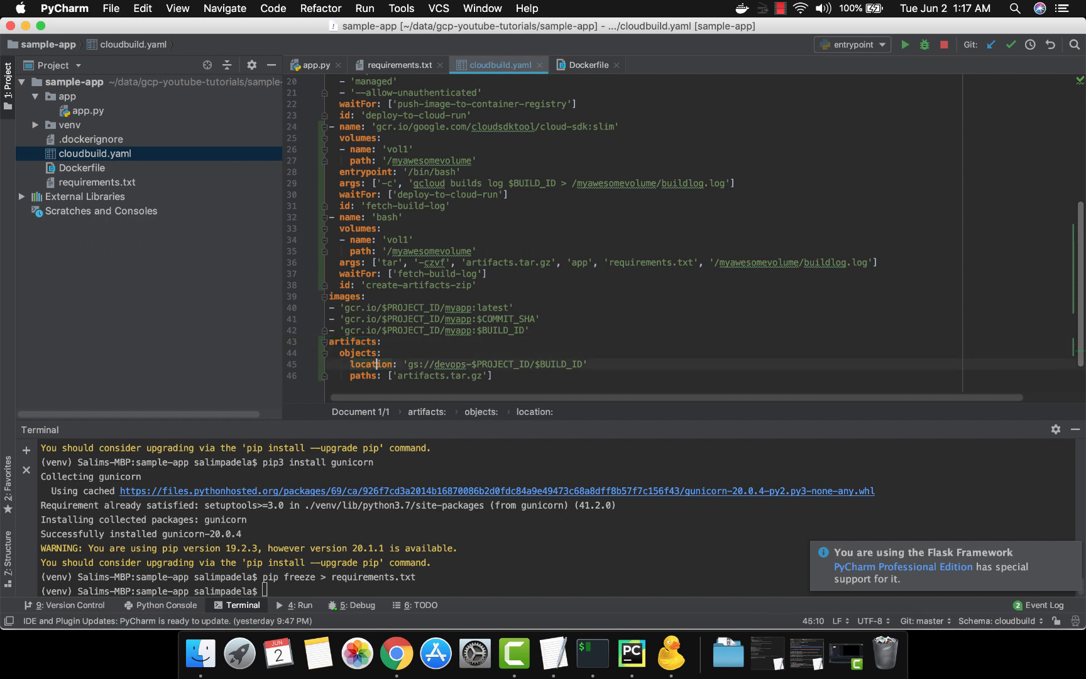
# Examine the gs://devops- prefix in the location value of the artifacts block
pyautogui.press('Right')
pyautogui.press('Right')
pyautogui.press('Right')
pyautogui.press('Right')
pyautogui.press('Right')
pyautogui.press('Right')
pyautogui.hotkey('alt', 'shift', 'Right')
pyautogui.hotkey('alt', 'shift', 'Right')
pyautogui.hotkey('alt', 'shift', 'Right')
pyautogui.hotkey('alt', 'shift', 'Right')
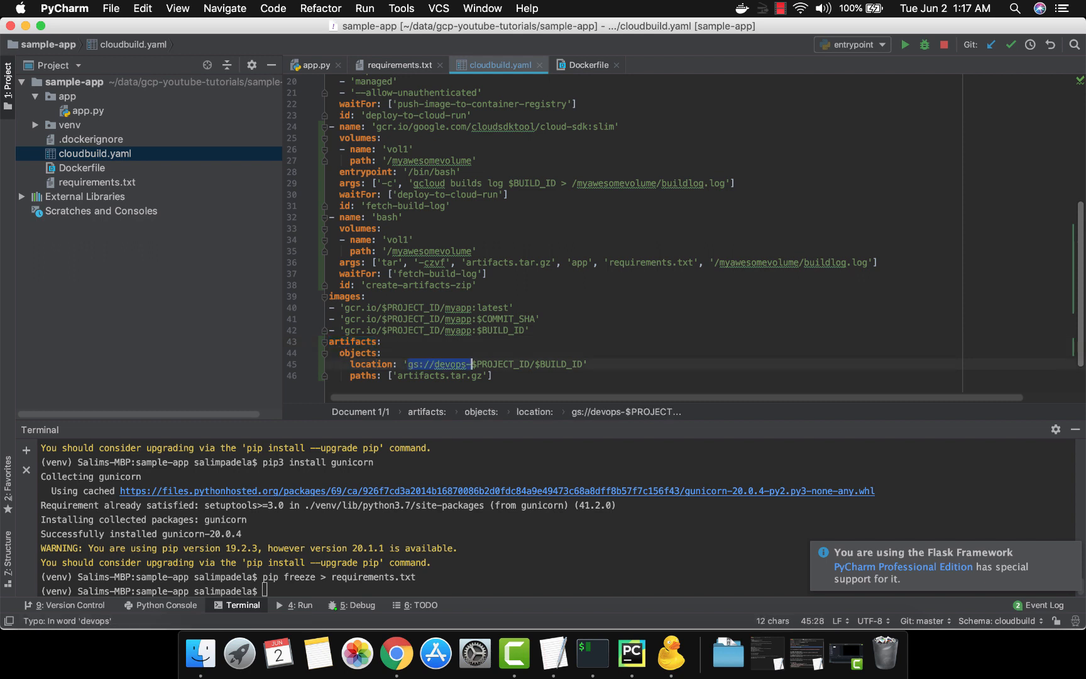
pyautogui.press('Left')
pyautogui.hotkey('alt', 'Right')
pyautogui.hotkey('alt', 'Right')
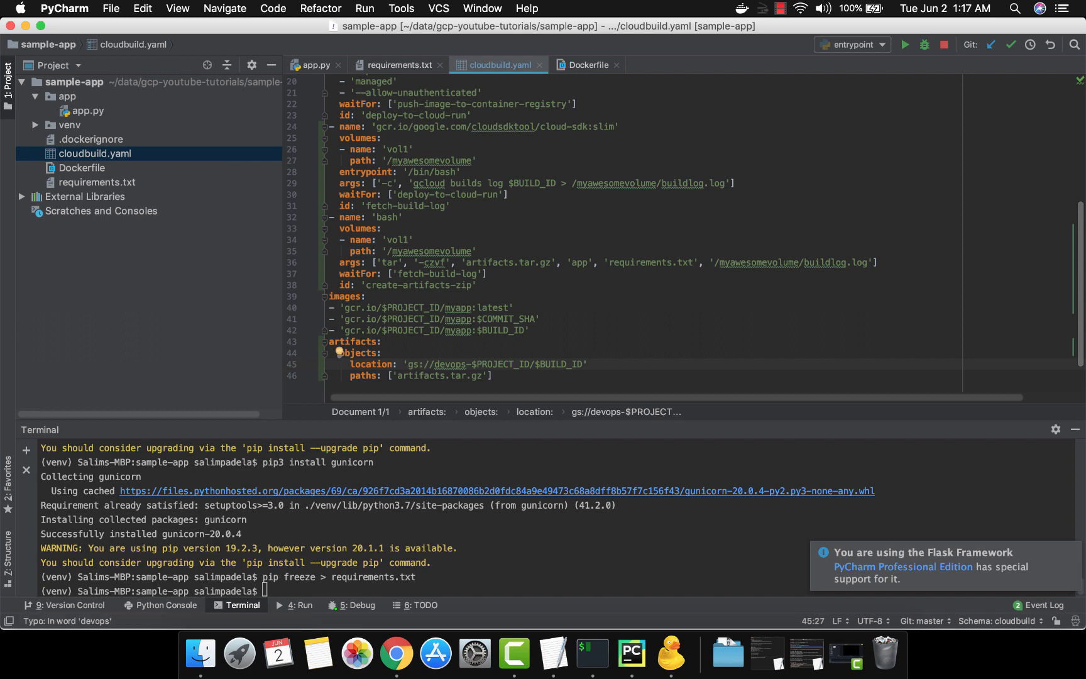
# Review the devops-$PROJECT_ID bucket name in the artifacts location
pyautogui.hotkey('alt', 'Right')
pyautogui.hotkey('alt', 'Left')
pyautogui.hotkey('alt', 'Left')
pyautogui.hotkey('alt', 'shift', 'Right')
pyautogui.hotkey('alt', 'shift', 'Right')
pyautogui.hotkey('alt', 'shift', 'Right')
pyautogui.hotkey('alt', 'shift', 'Right')
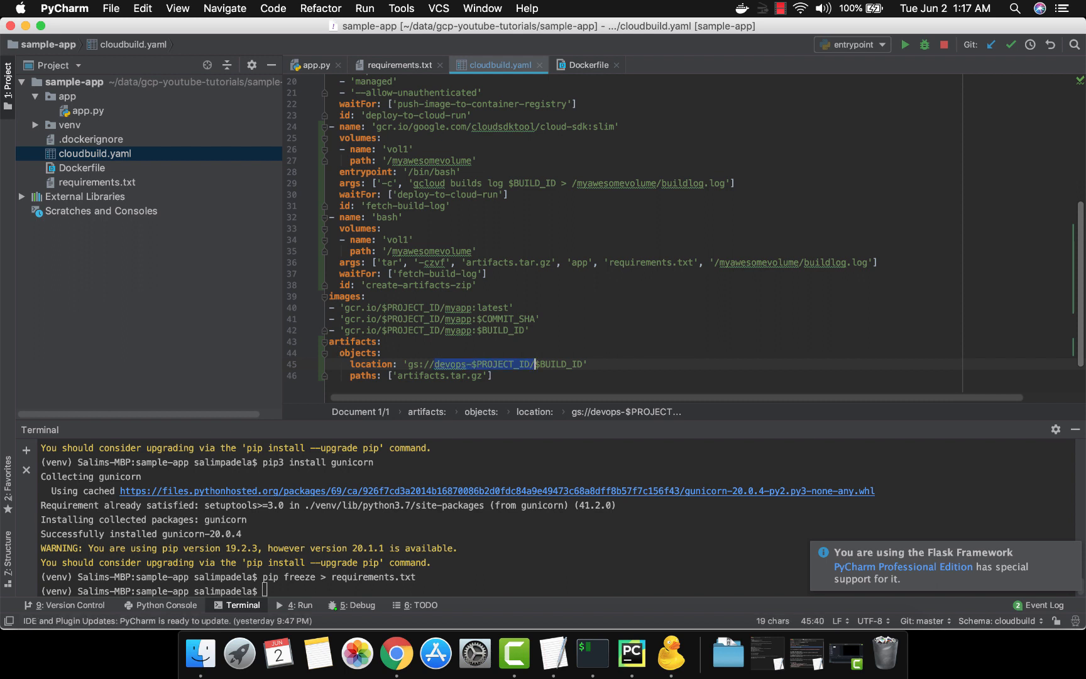
# Review the $BUILD_ID folder in the location value and the paths line for artifacts.tar.gz
pyautogui.press('Escape')
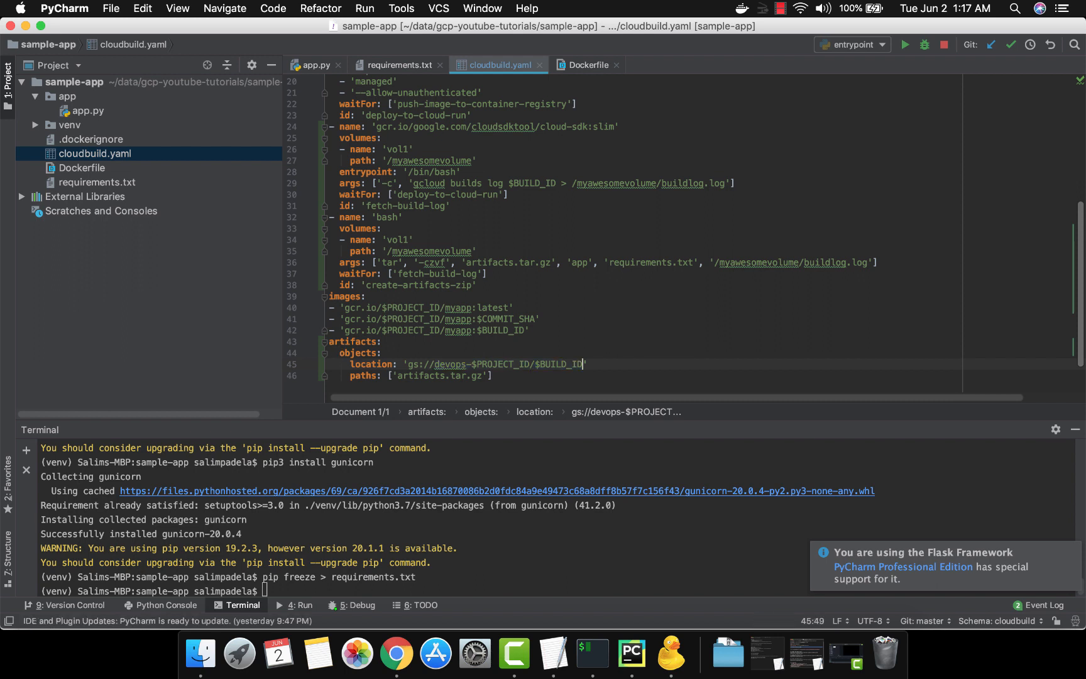
pyautogui.hotkey('alt', 'shift', 'Left')
pyautogui.press('Down')
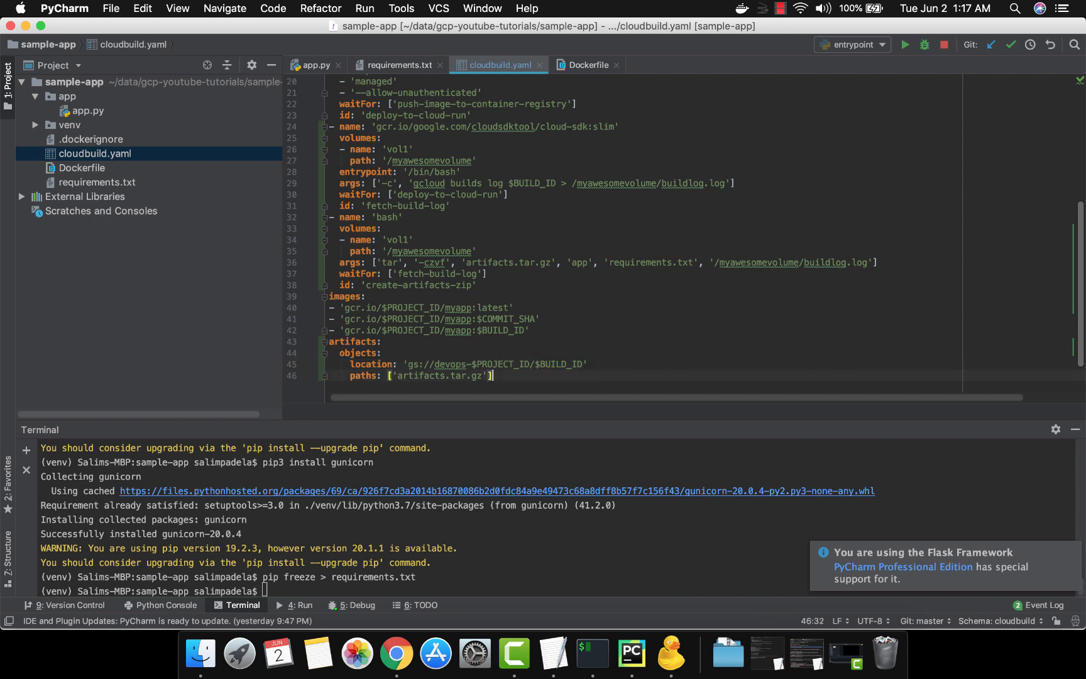
pyautogui.hotkey('shift', 'Home')
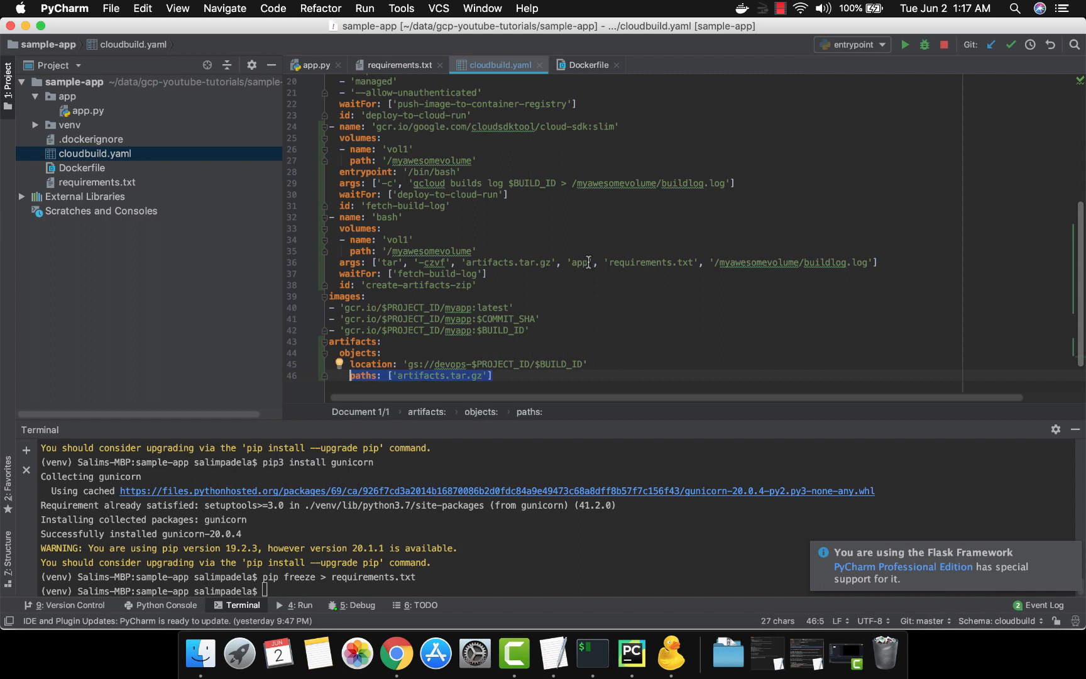
# Recheck the requirements.txt and buildlog.log arguments and the whole args line of the create-artifacts-zip step
pyautogui.click(637, 263)
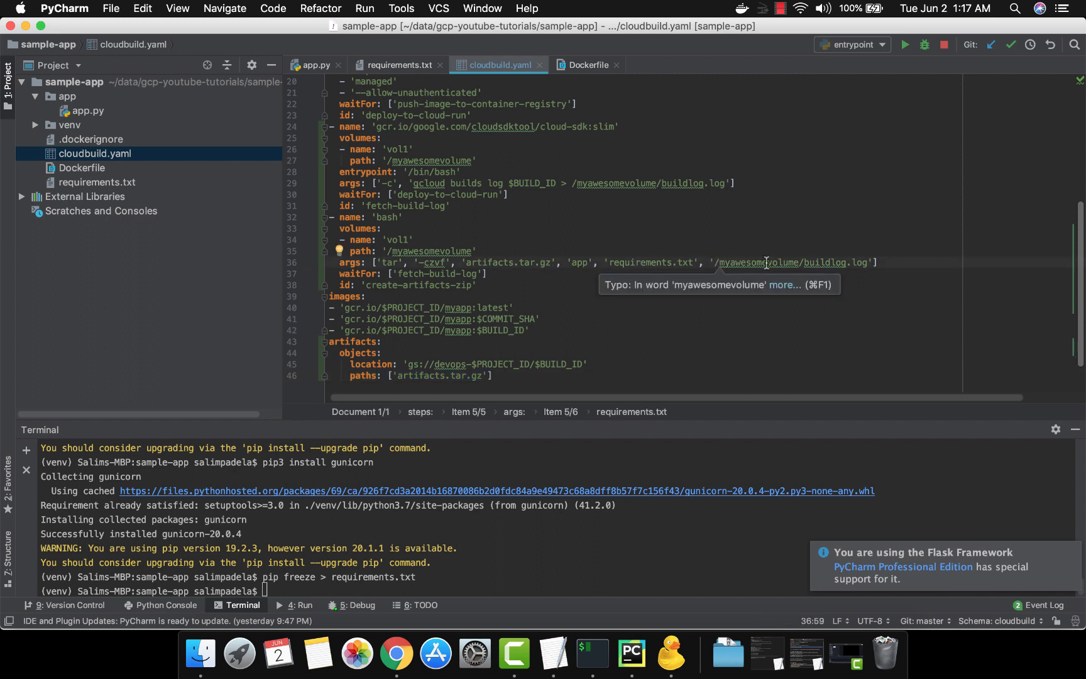
pyautogui.moveTo(767, 263); pyautogui.dragTo(825, 263)
pyautogui.click(825, 262)
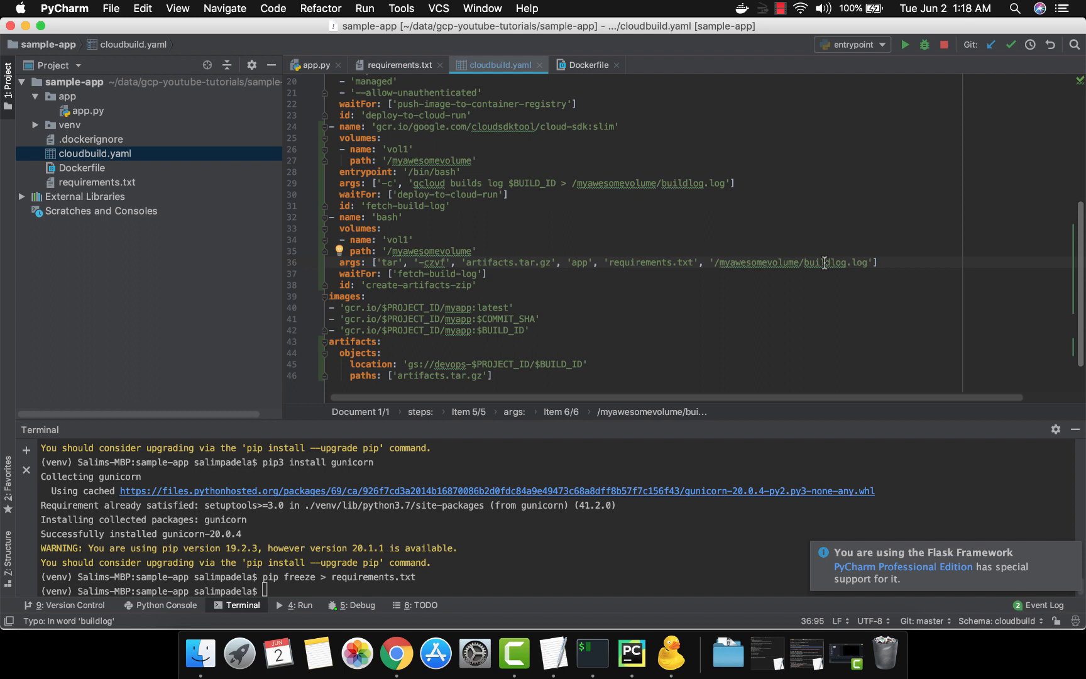
pyautogui.press('super+Left')
pyautogui.press('shift+super+Right')
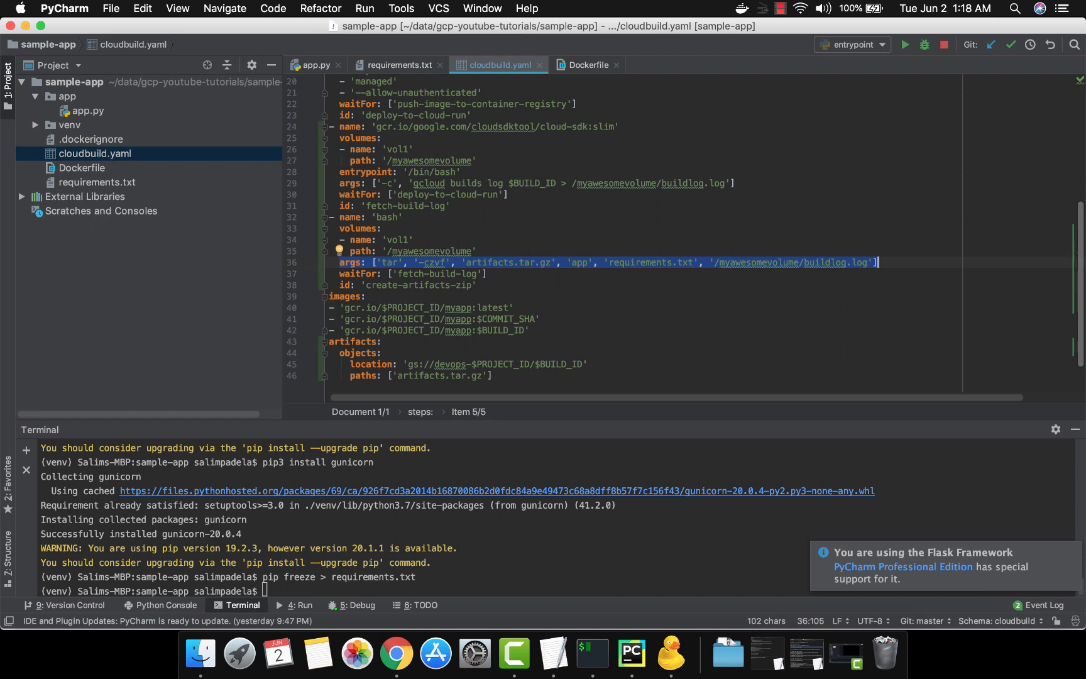
# Switch to Chrome and open the devops-load-balancing-1 bucket in Google Cloud Storage
pyautogui.press('super+Tab')
pyautogui.press('super+Tab')
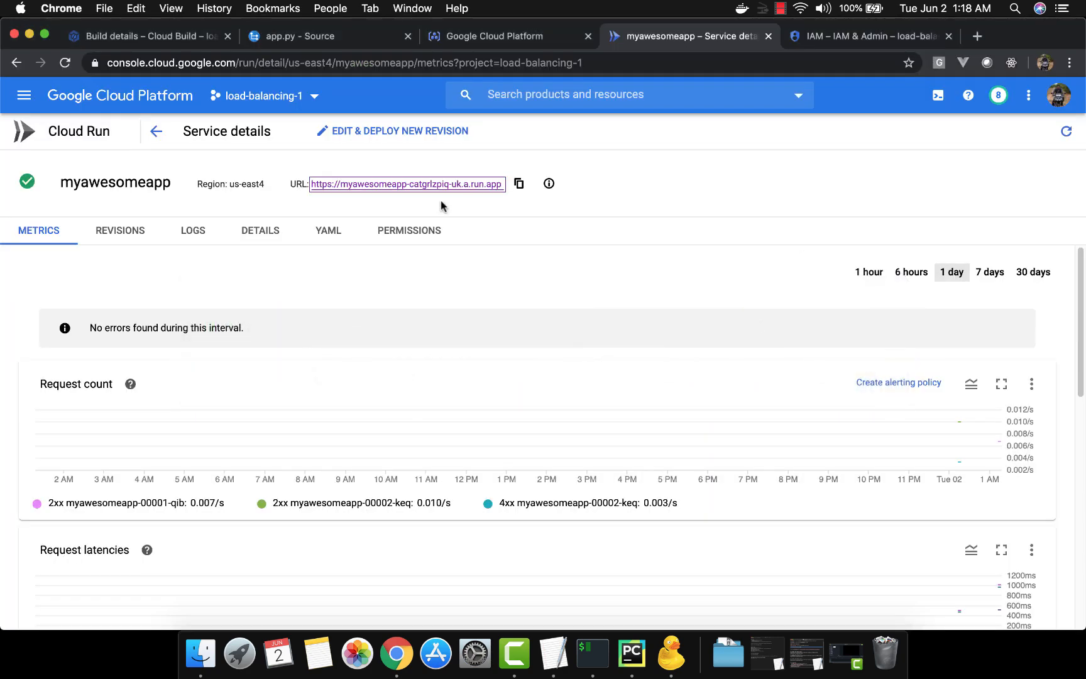
pyautogui.click(24, 95)
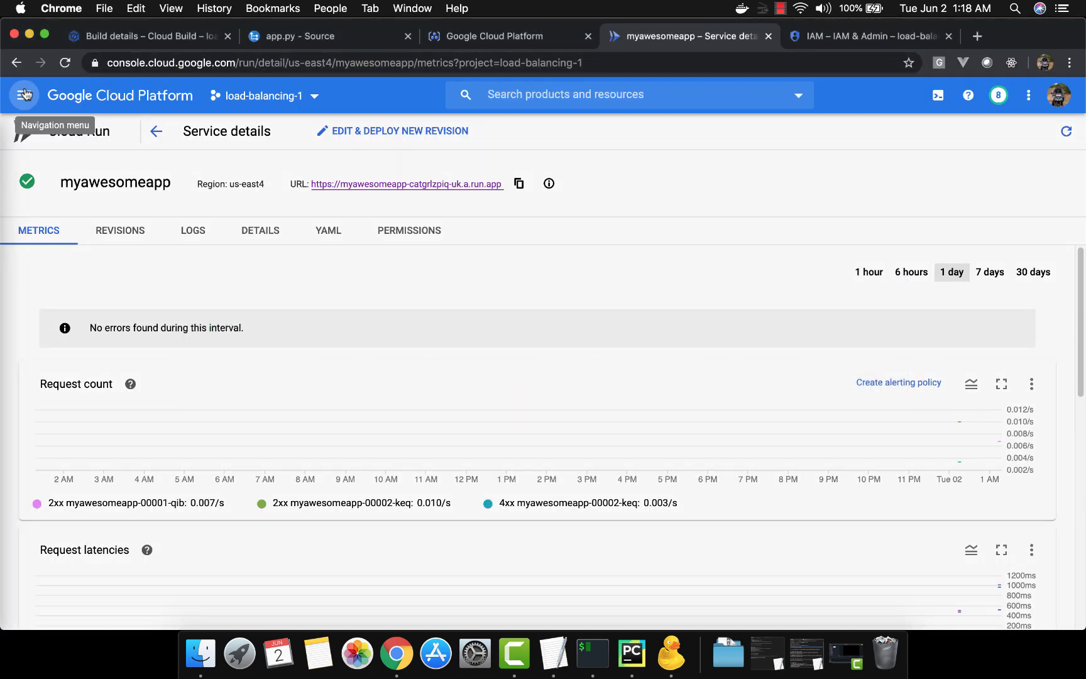
pyautogui.scroll(-15, 103, 286)
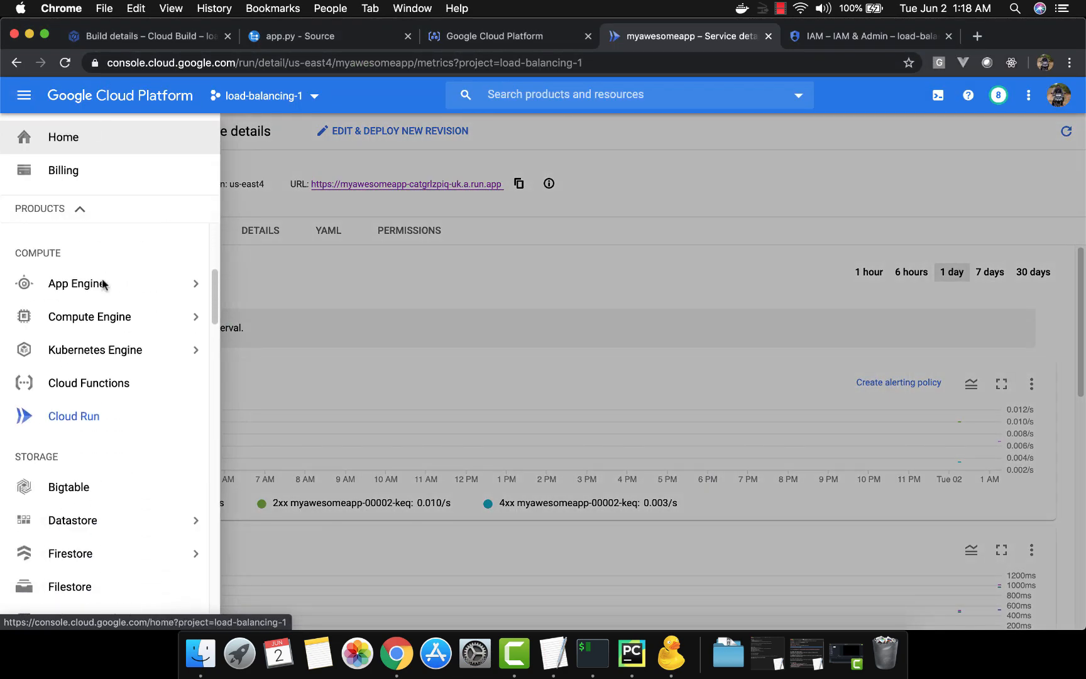
pyautogui.scroll(3, 102, 283)
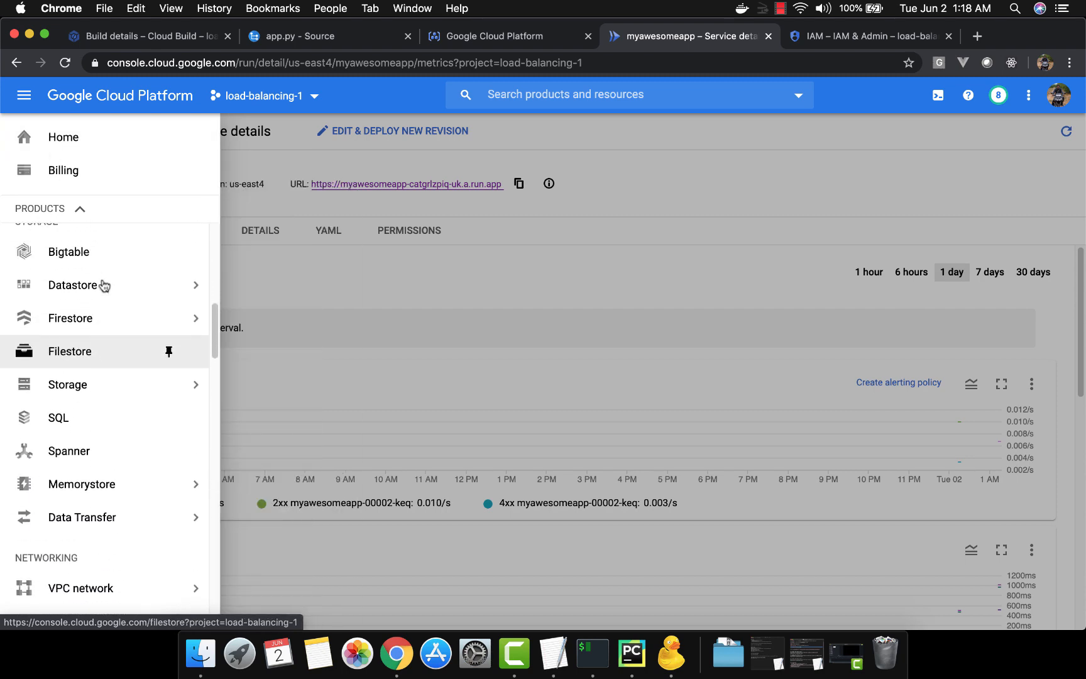
pyautogui.click(91, 384)
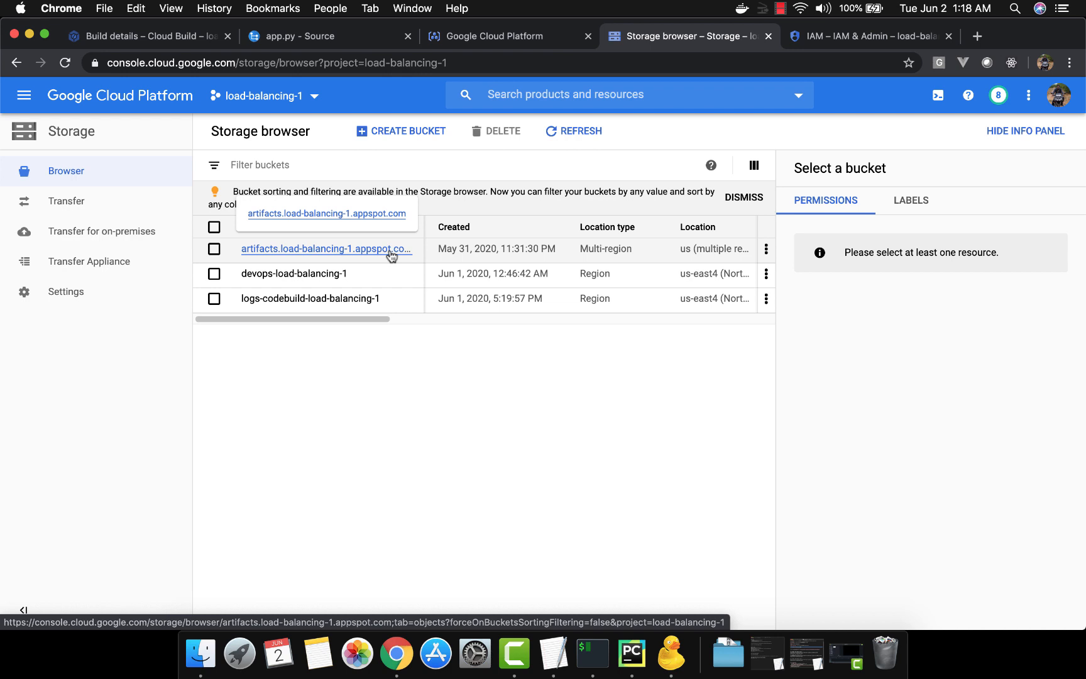
pyautogui.click(338, 275)
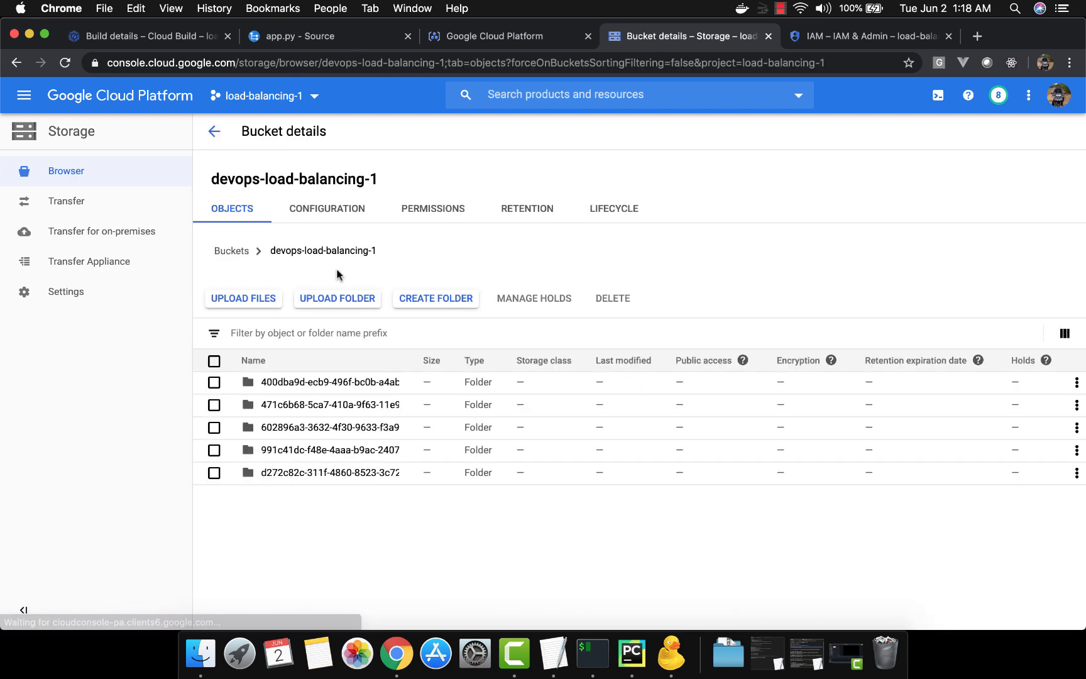
# Permanently delete all folders in the devops-load-balancing-1 bucket, entering DELETE as the confirmation text
pyautogui.click(214, 361)
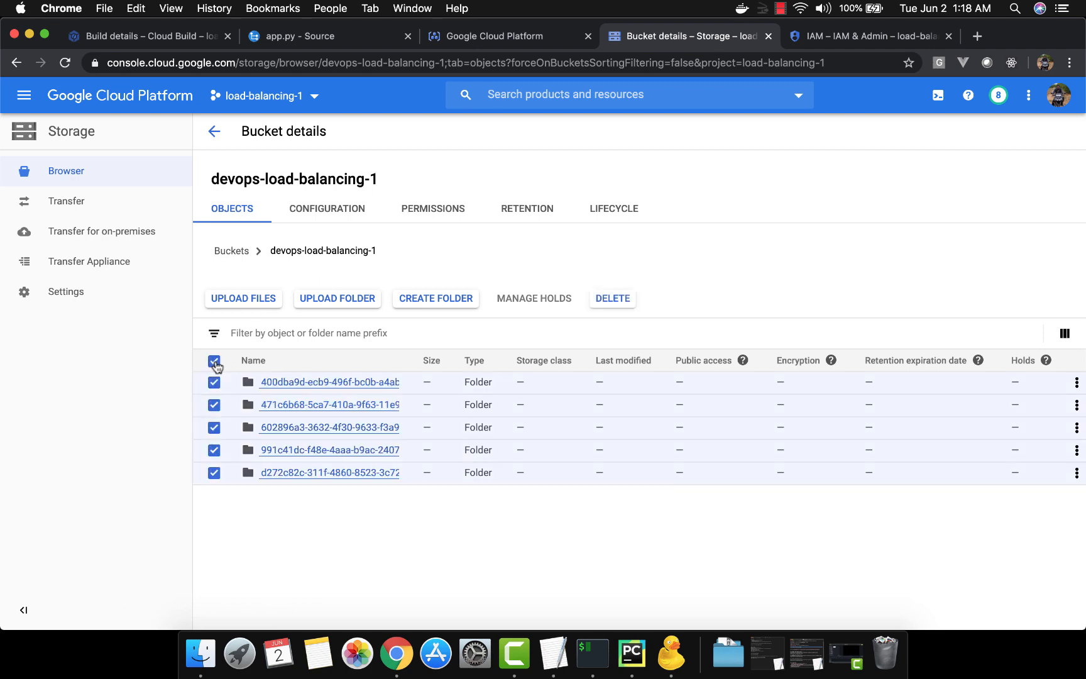
pyautogui.click(626, 301)
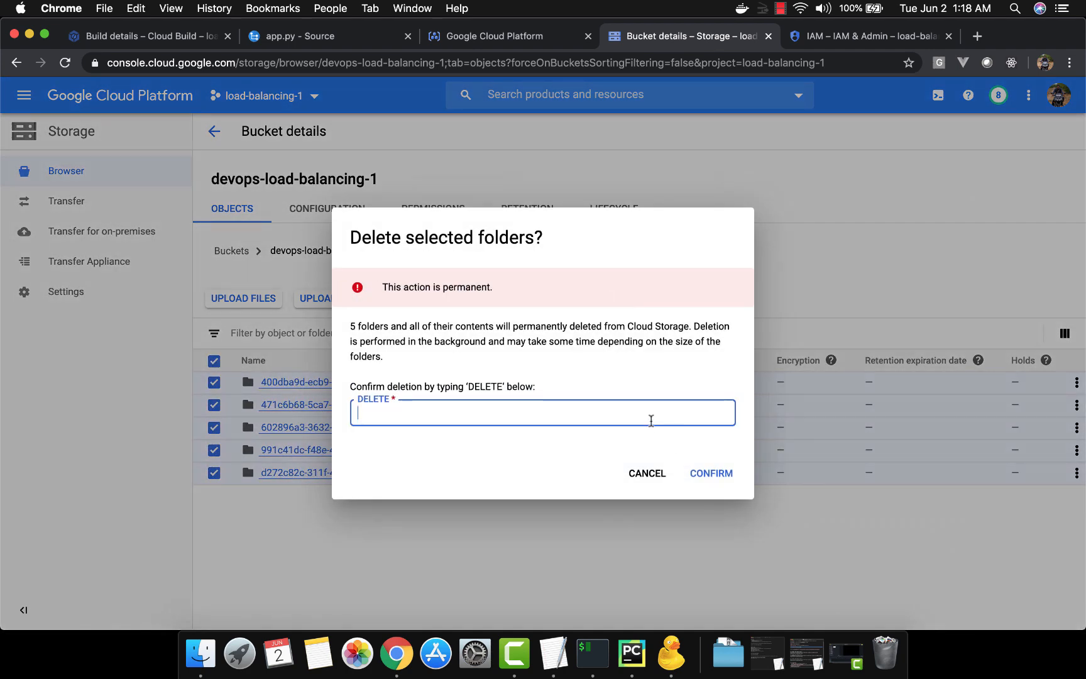
pyautogui.write('DELETE')
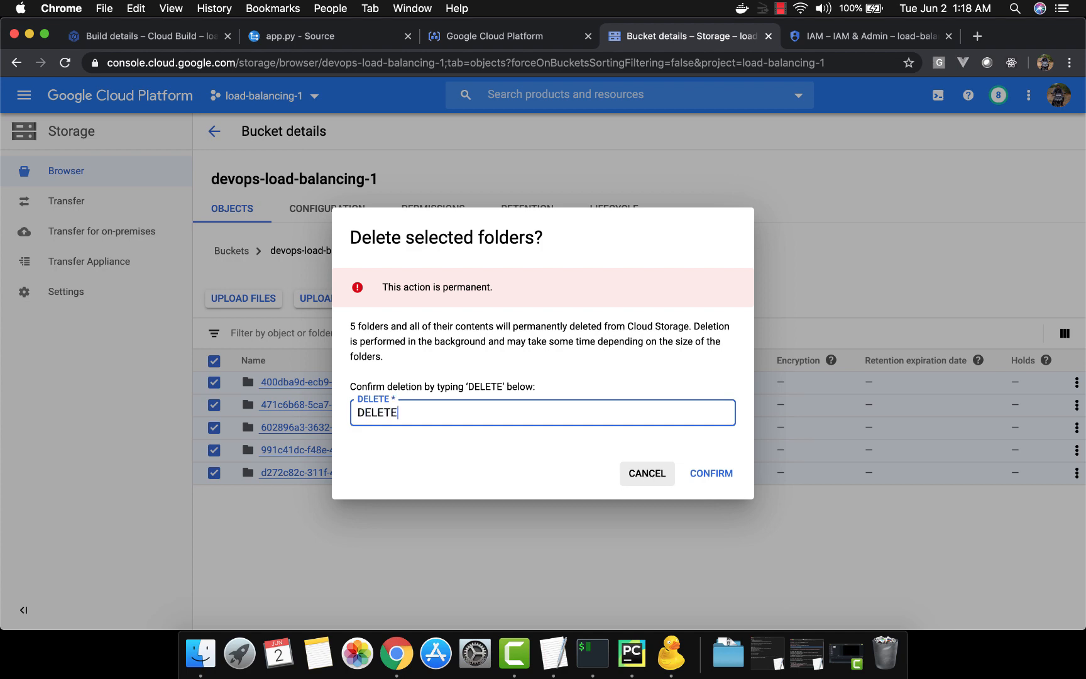
pyautogui.click(717, 475)
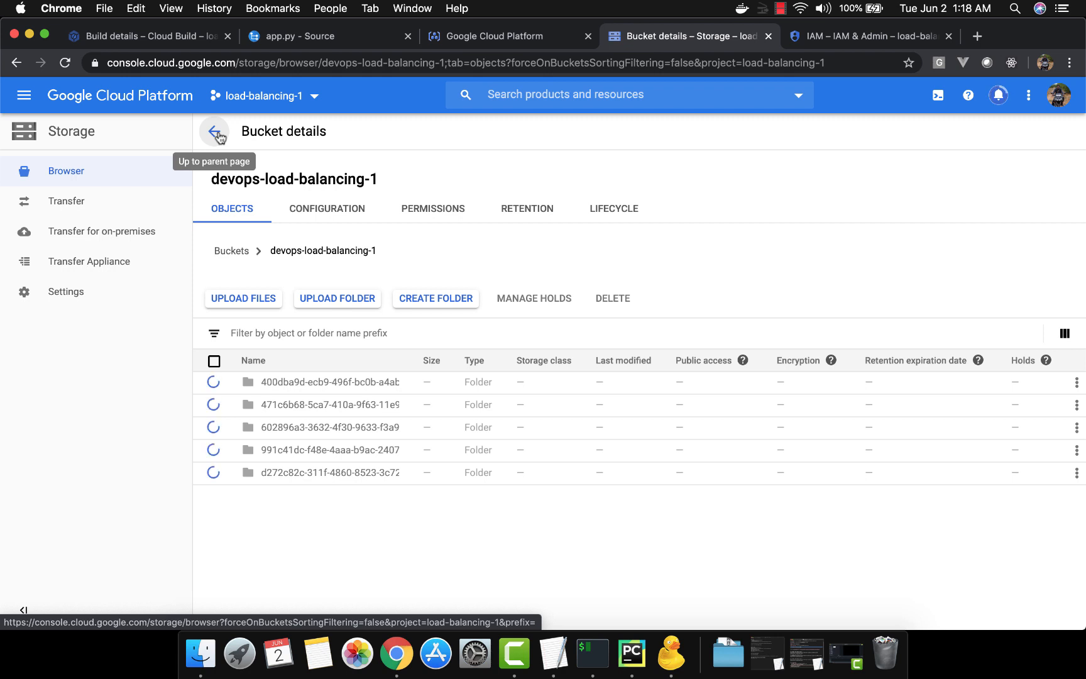
pyautogui.press('super+Tab')
pyautogui.press('super+Tab')
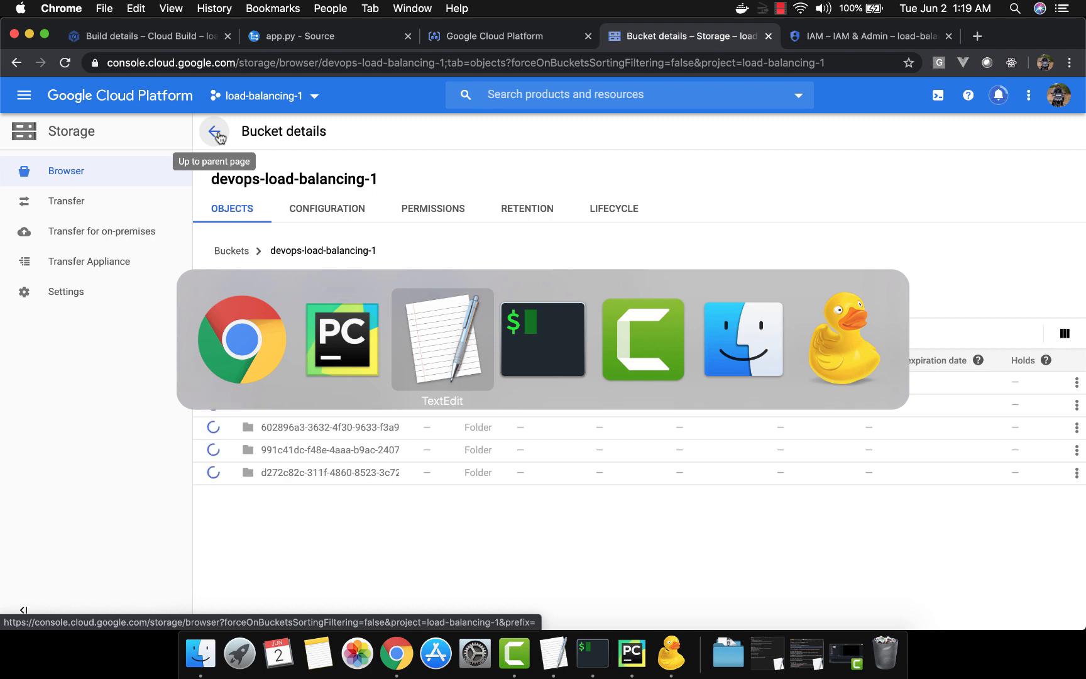
pyautogui.press('super+Tab')
pyautogui.press('super+Tab')
pyautogui.press('super+Tab')
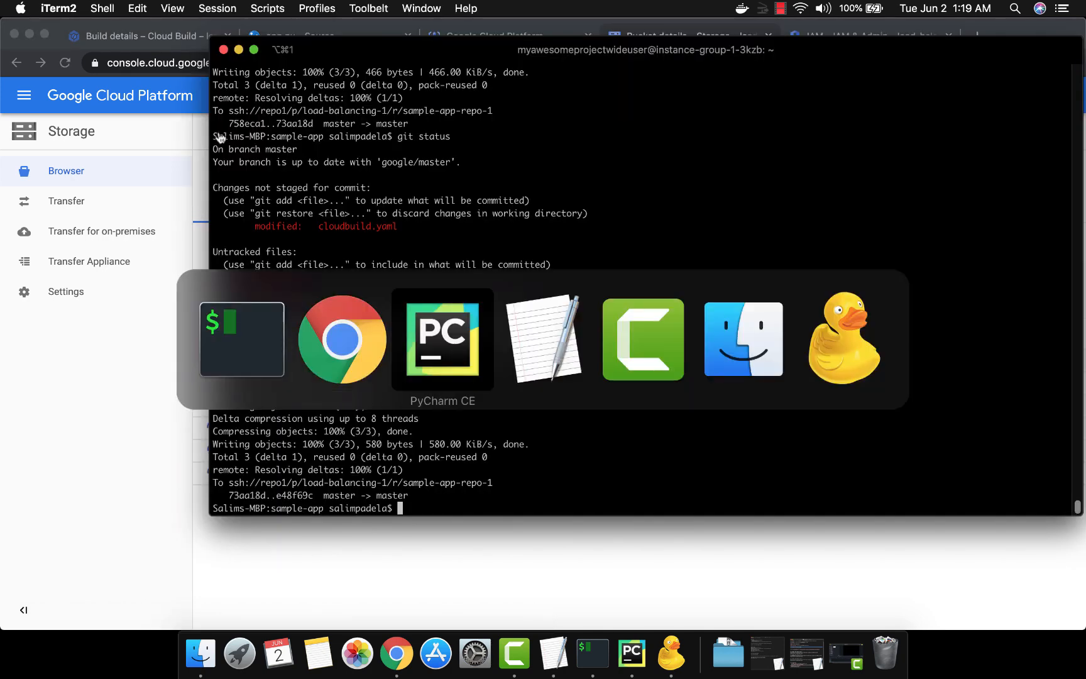
pyautogui.click(492, 280)
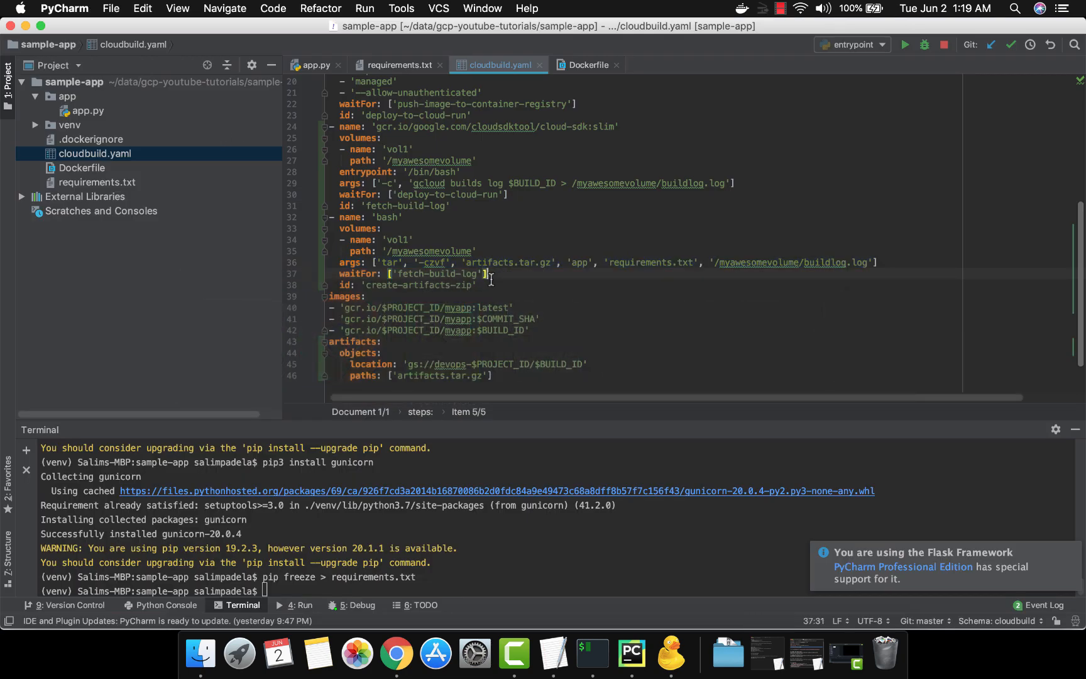
pyautogui.press('super+Tab')
# Switch to iTerm and check the sample-app repository's state with git status
pyautogui.press('super+Tab')
pyautogui.press('super+Tab')
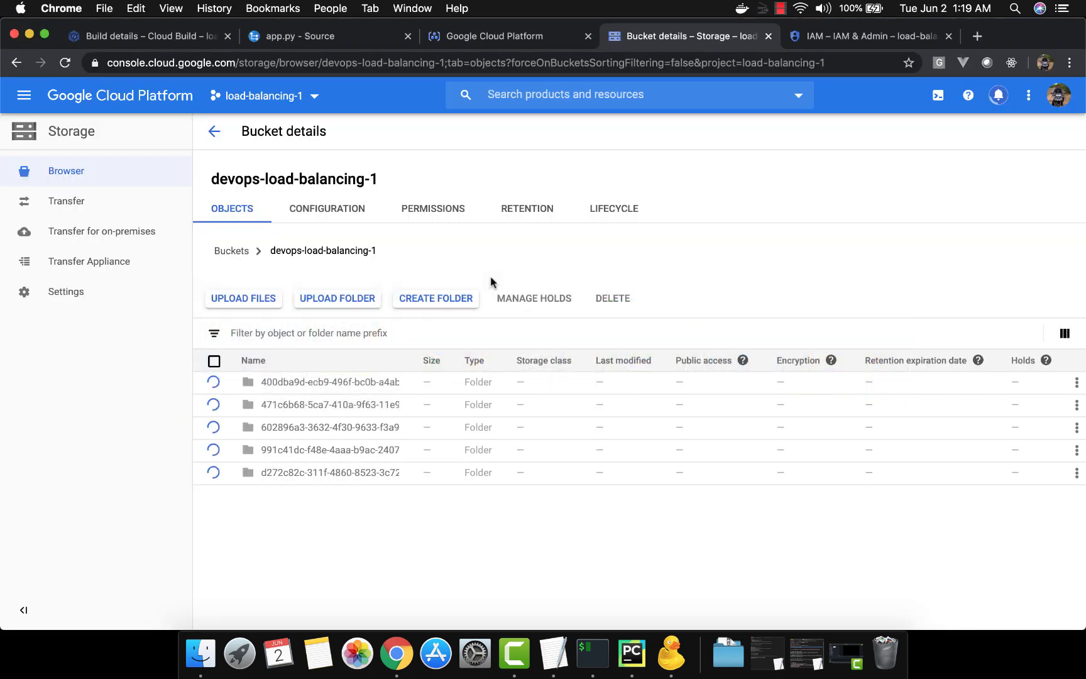
pyautogui.press('super+Tab')
pyautogui.press('super+Tab')
pyautogui.press('super+shift+Tab')
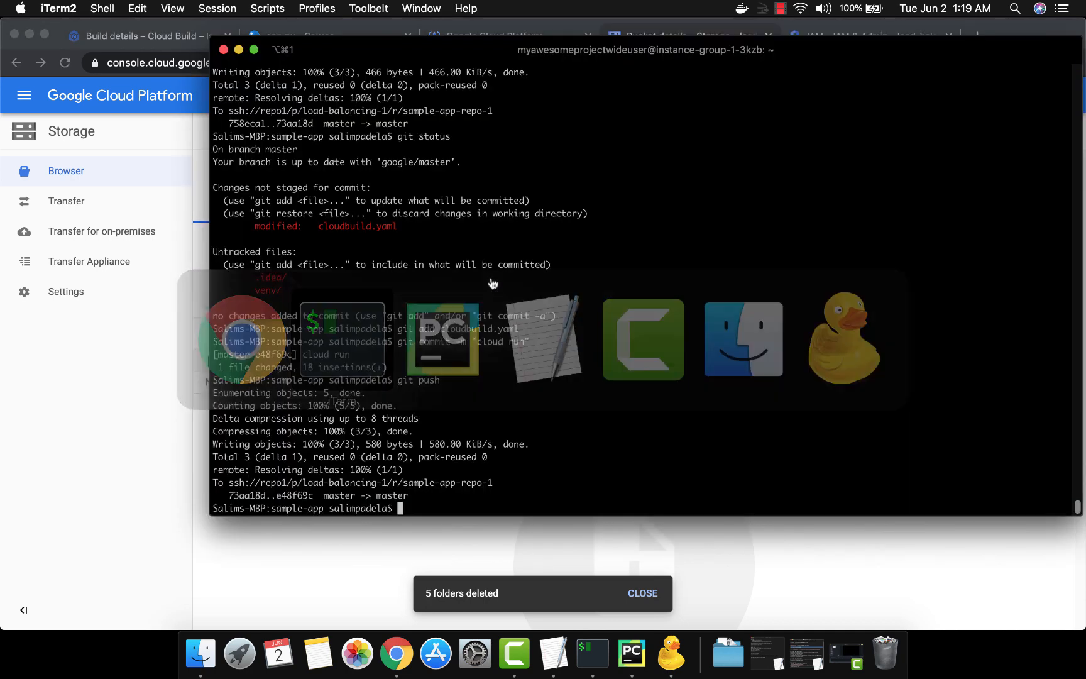
pyautogui.write('git ')
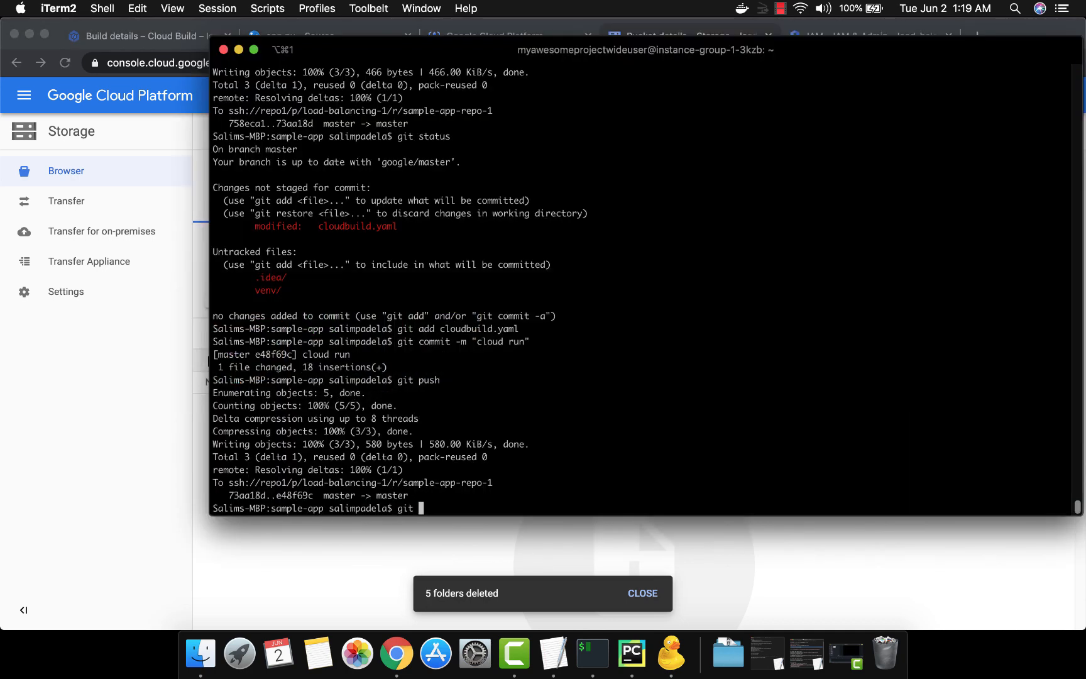
pyautogui.write('status')
pyautogui.press('Return')
# Stage cloudbuild.yaml for commit with git add
pyautogui.write('git a')
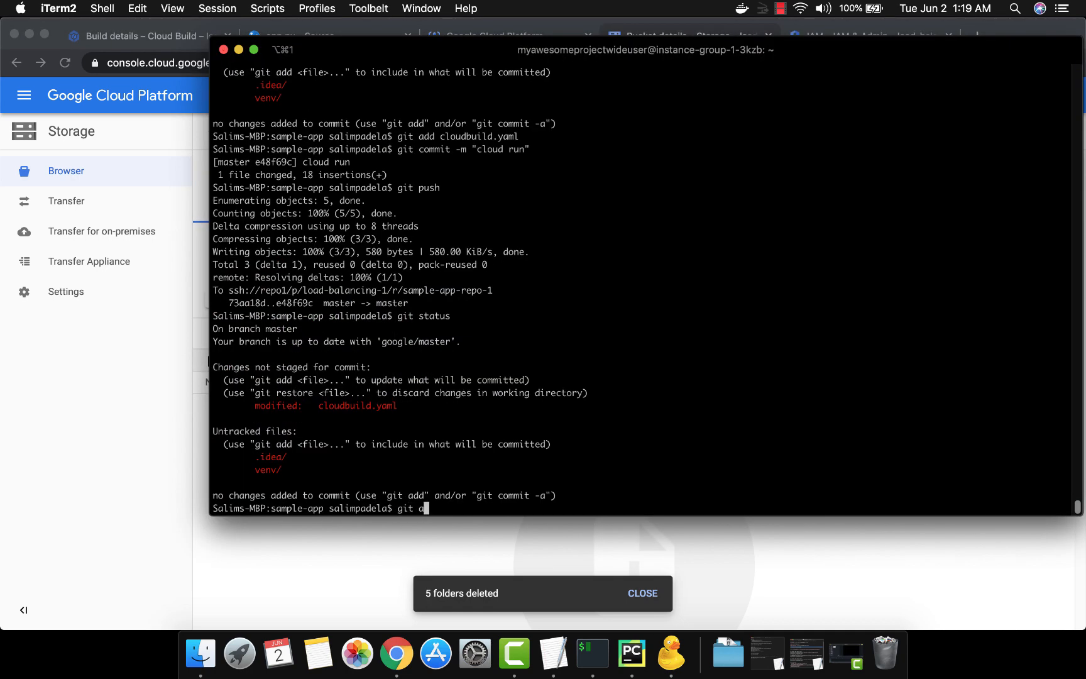
pyautogui.write('dd cl')
pyautogui.press('Tab')
pyautogui.press('Return')
# Commit the staged cloudbuild.yaml with the message "logs to bucket" and push it to the remote repository
pyautogui.write('git comm')
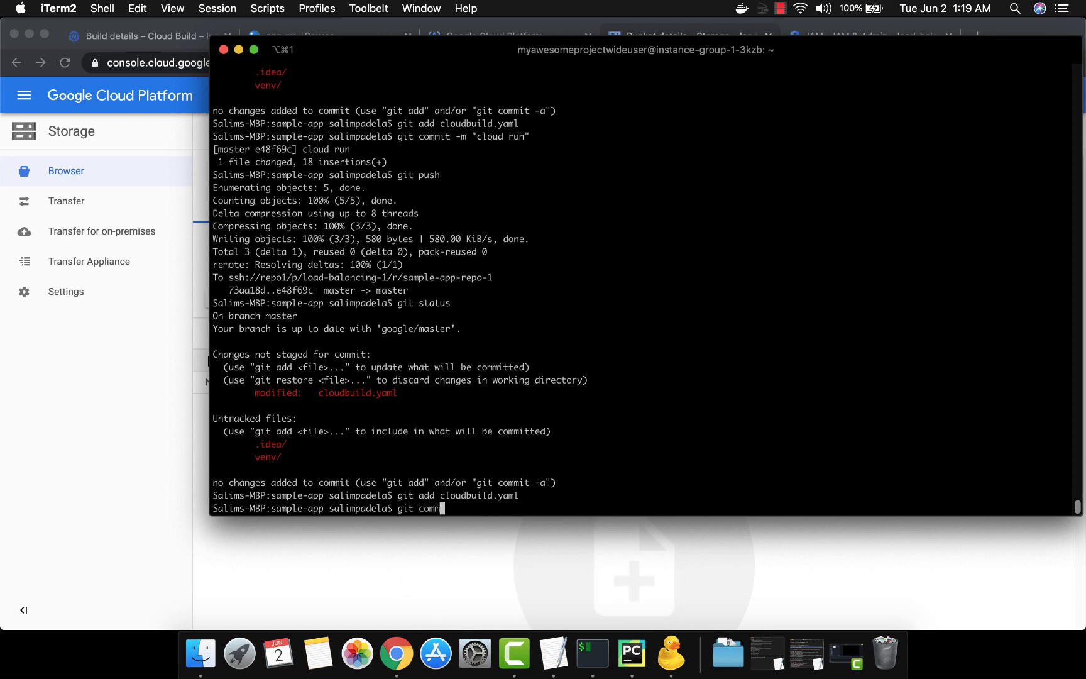
pyautogui.write('it -m "logs to bucket"')
pyautogui.press('Return')
pyautogui.write('git push')
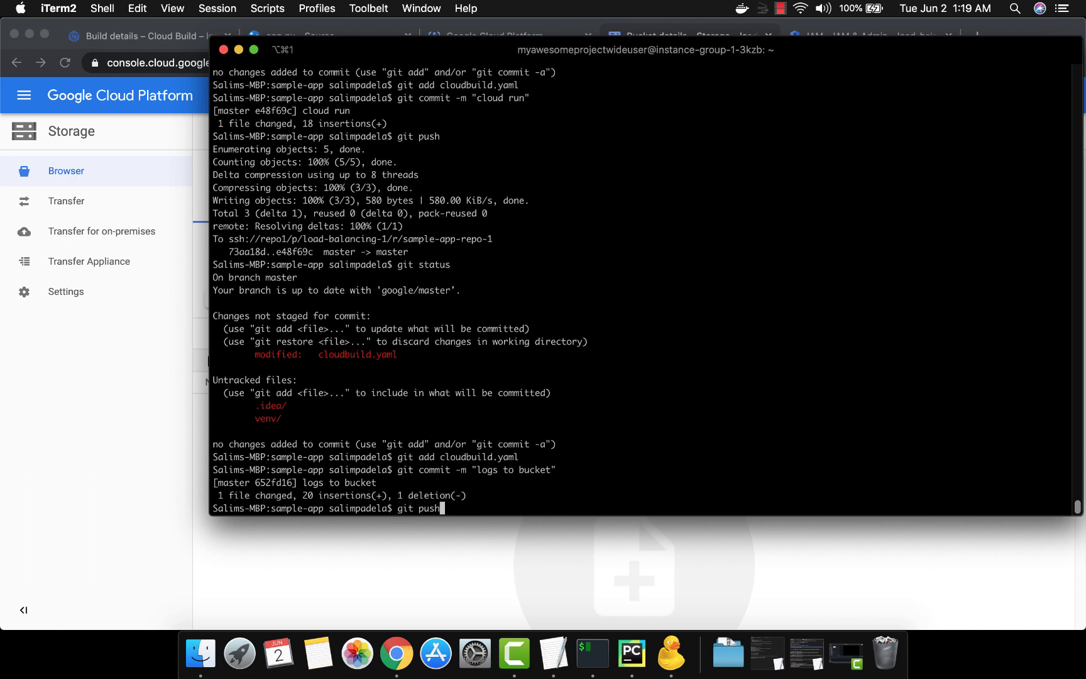
pyautogui.press('Return')
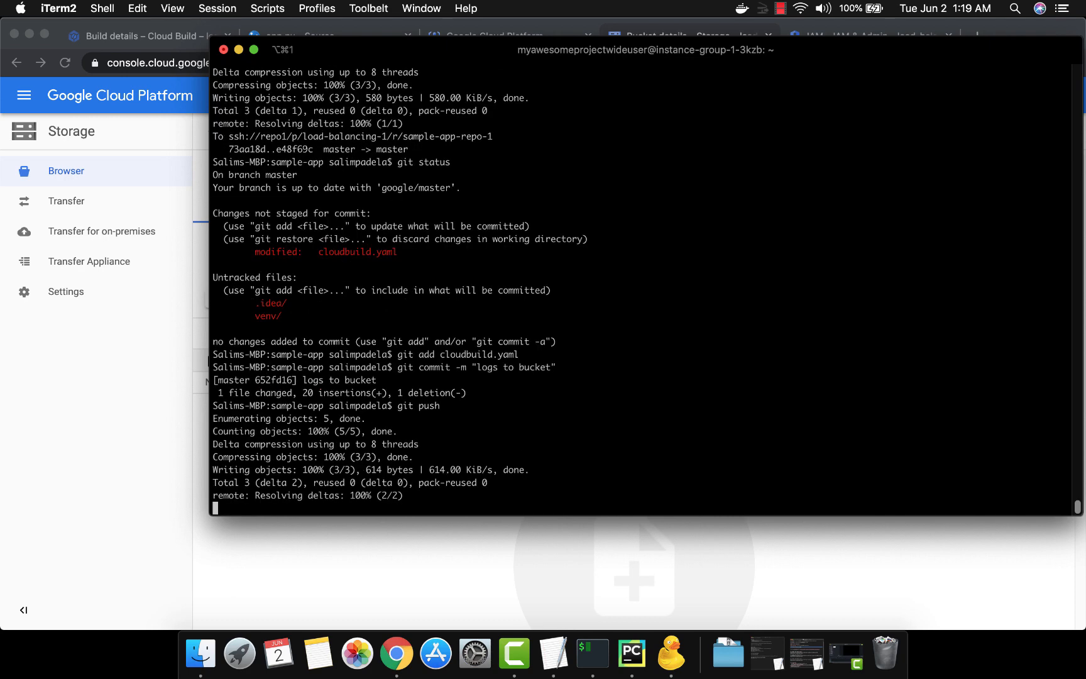
# Switch to Chrome, follow the newest build's log from the Cloud Build history, and check the devops-load-balancing-1 bucket's contents
pyautogui.press('super+Tab')
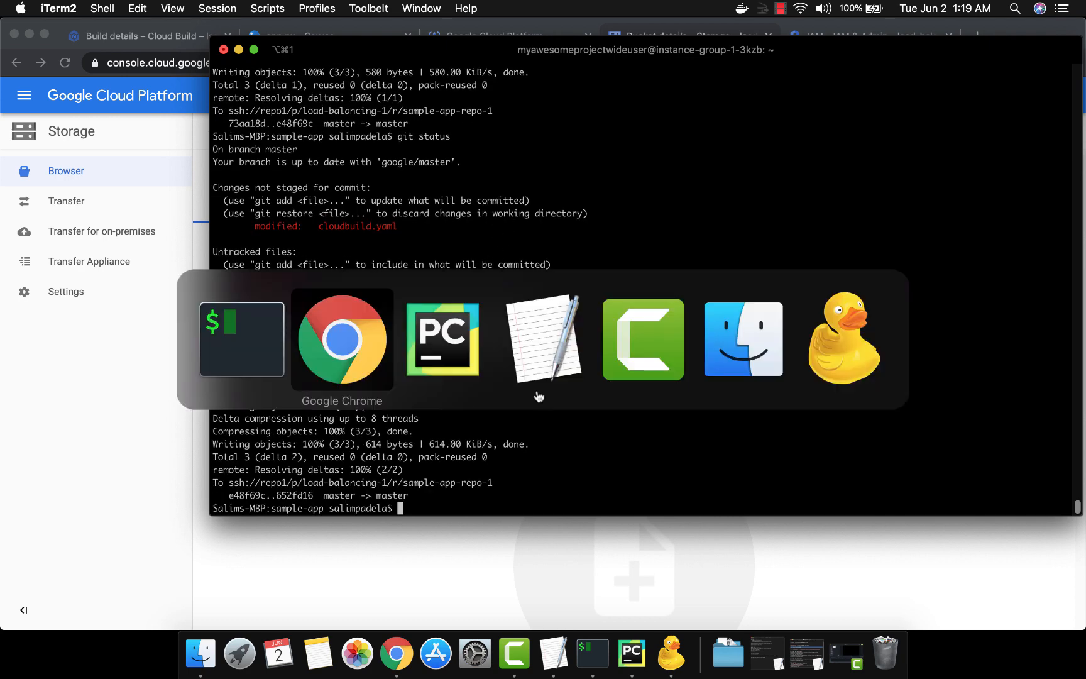
pyautogui.click(170, 38)
pyautogui.click(215, 133)
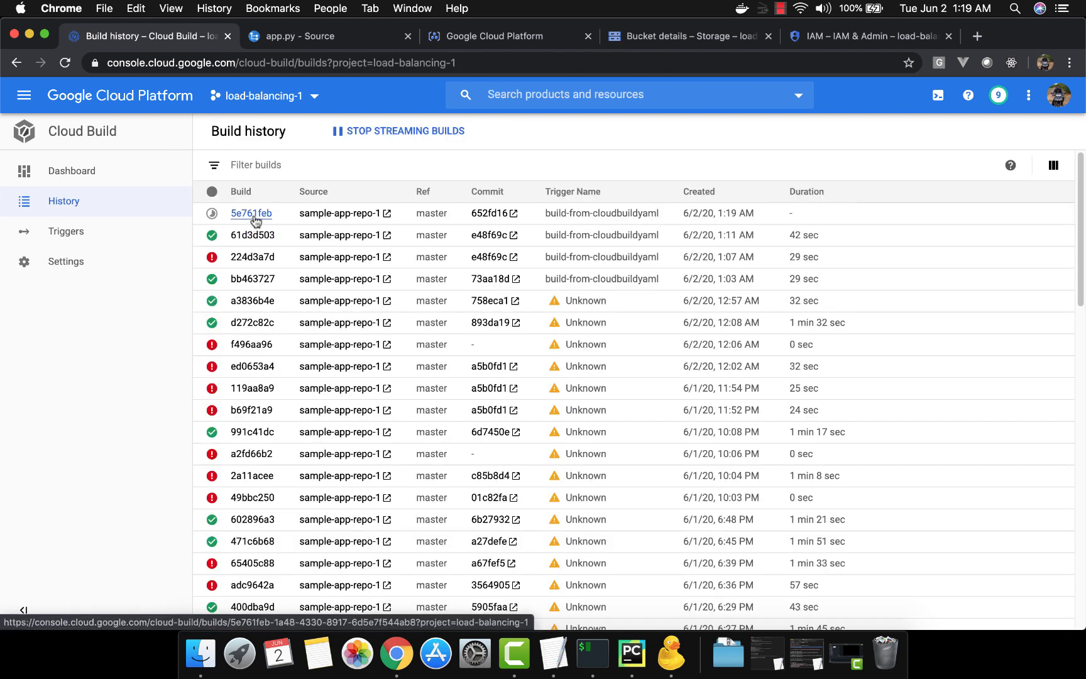
pyautogui.click(254, 214)
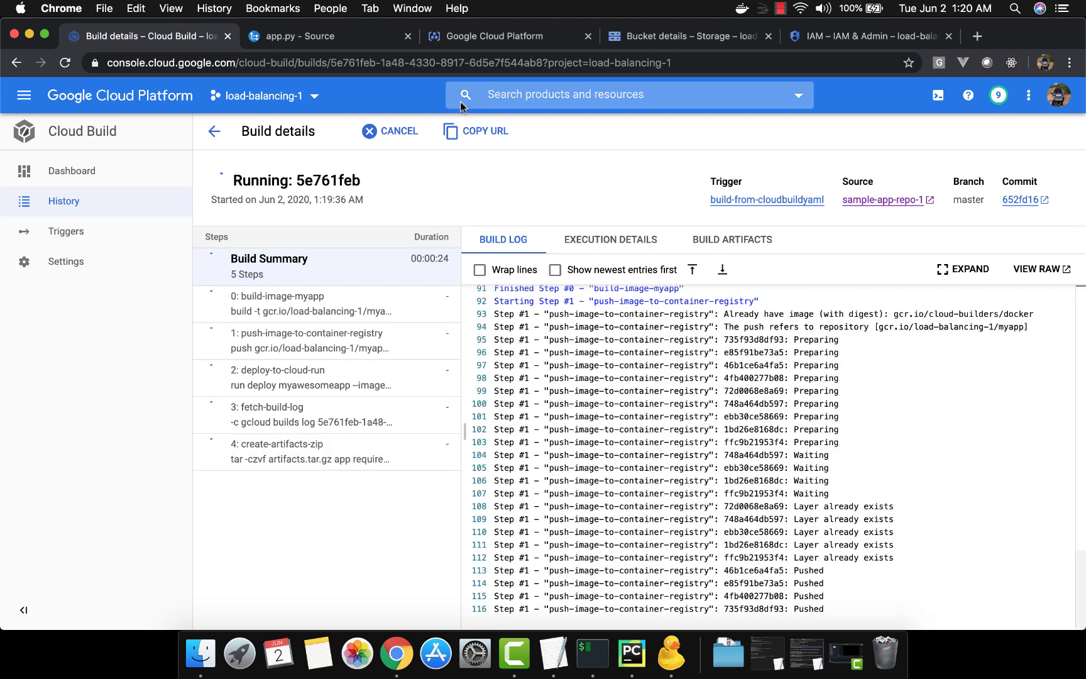
pyautogui.click(617, 37)
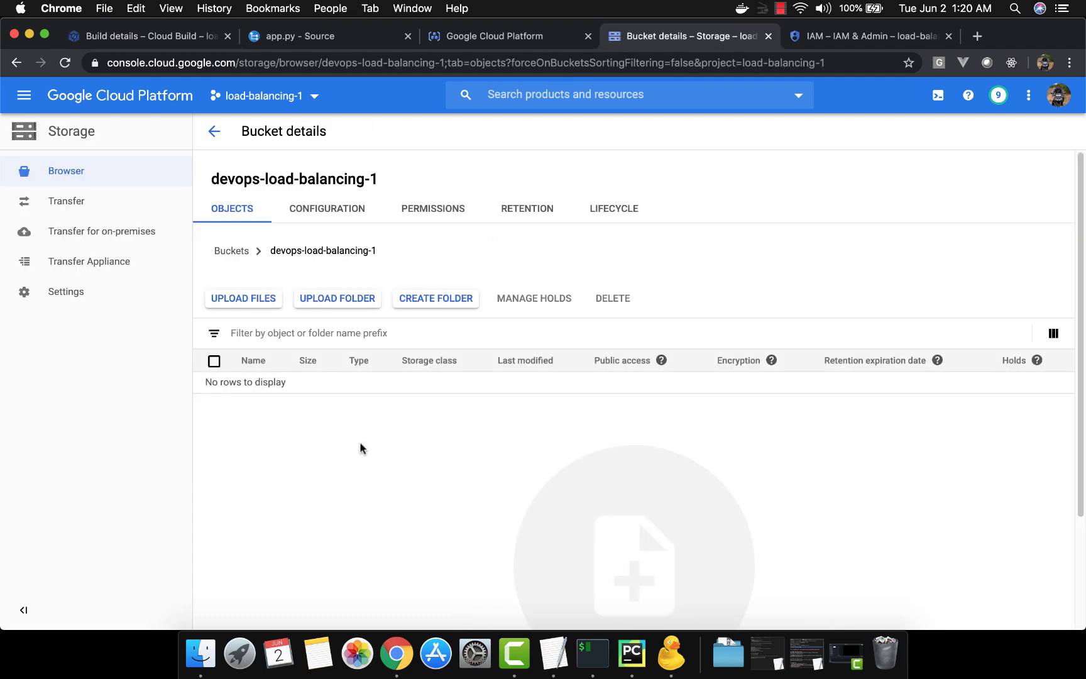
# Follow the running build's log to its end and check the artifact upload lines for the devops-load-balancing-1 bucket
pyautogui.click(152, 41)
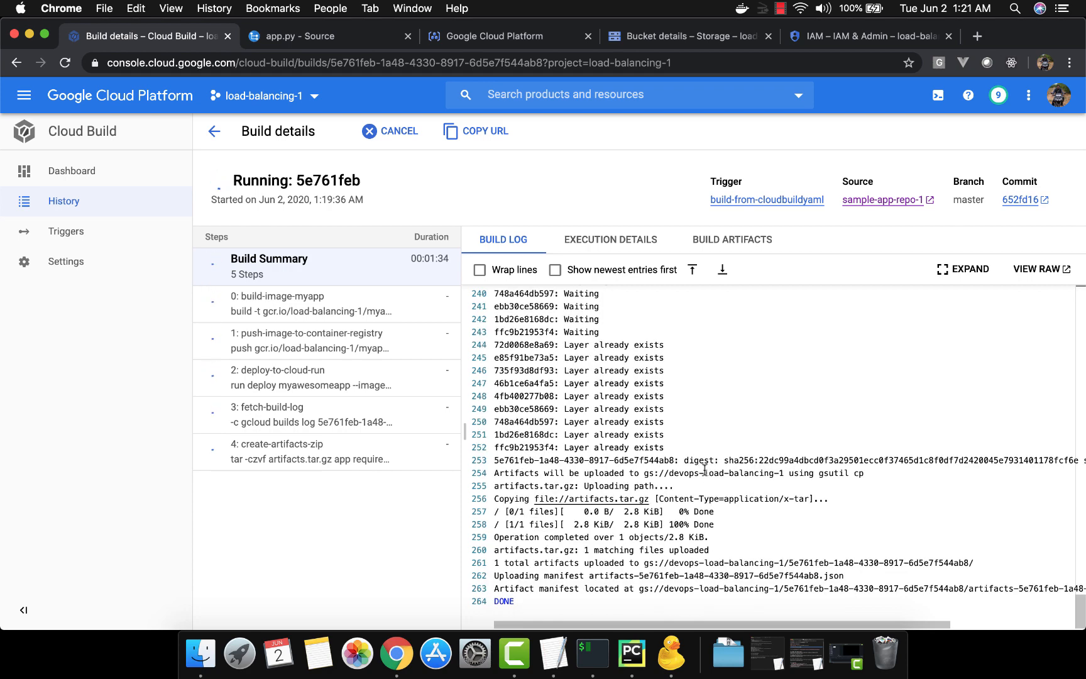
pyautogui.moveTo(705, 472); pyautogui.dragTo(785, 472)
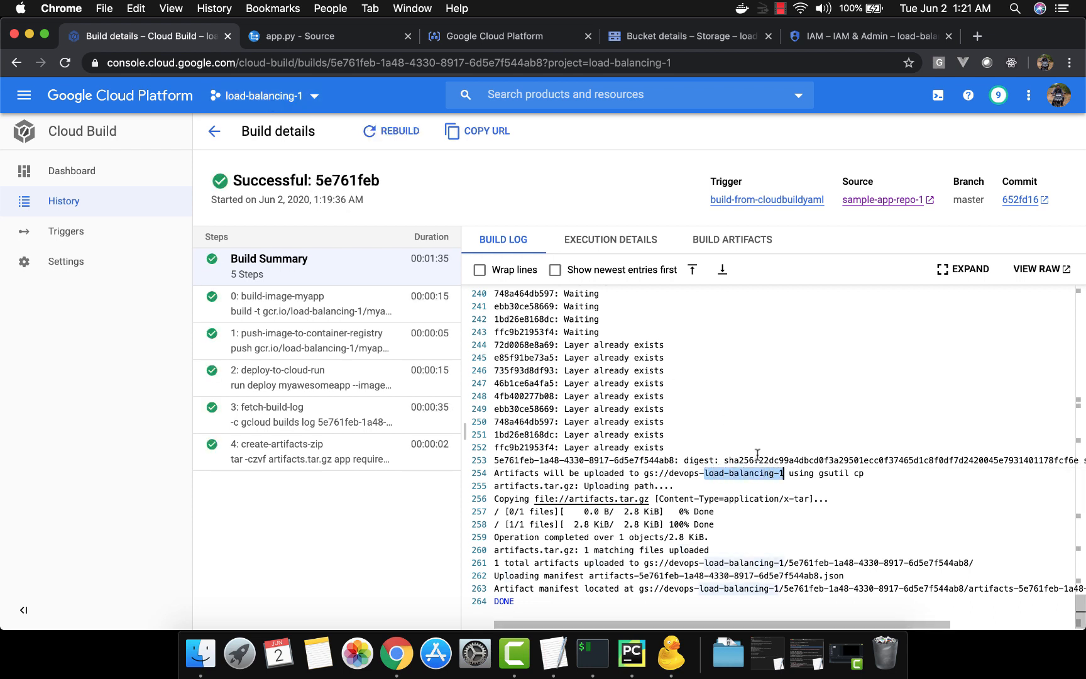
pyautogui.click(778, 536)
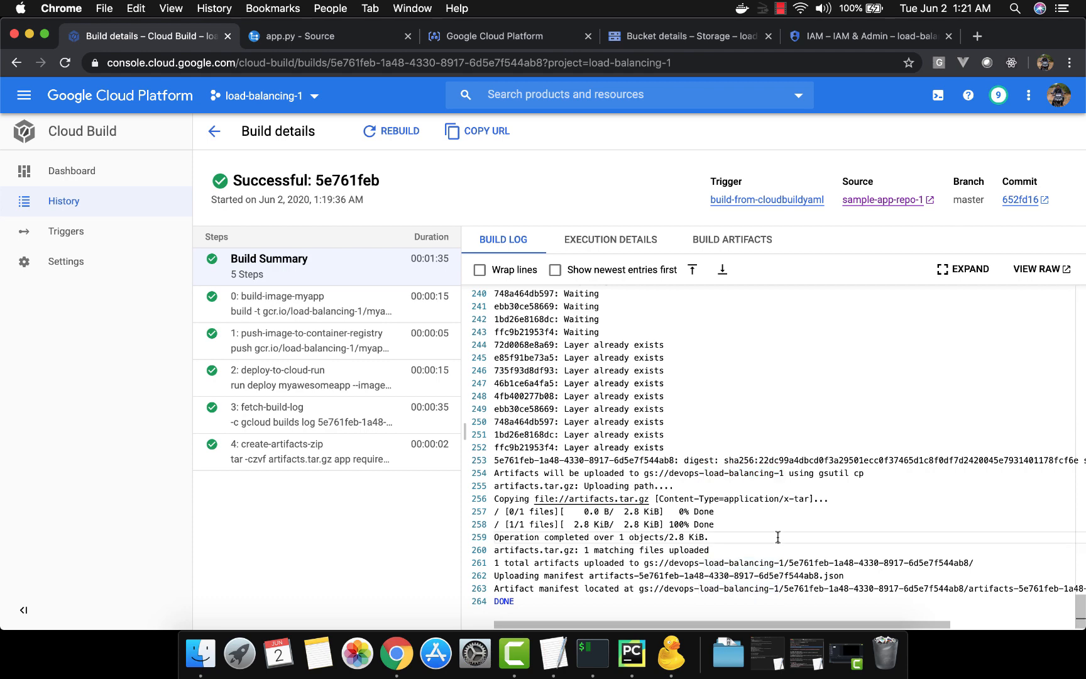
pyautogui.click(608, 598)
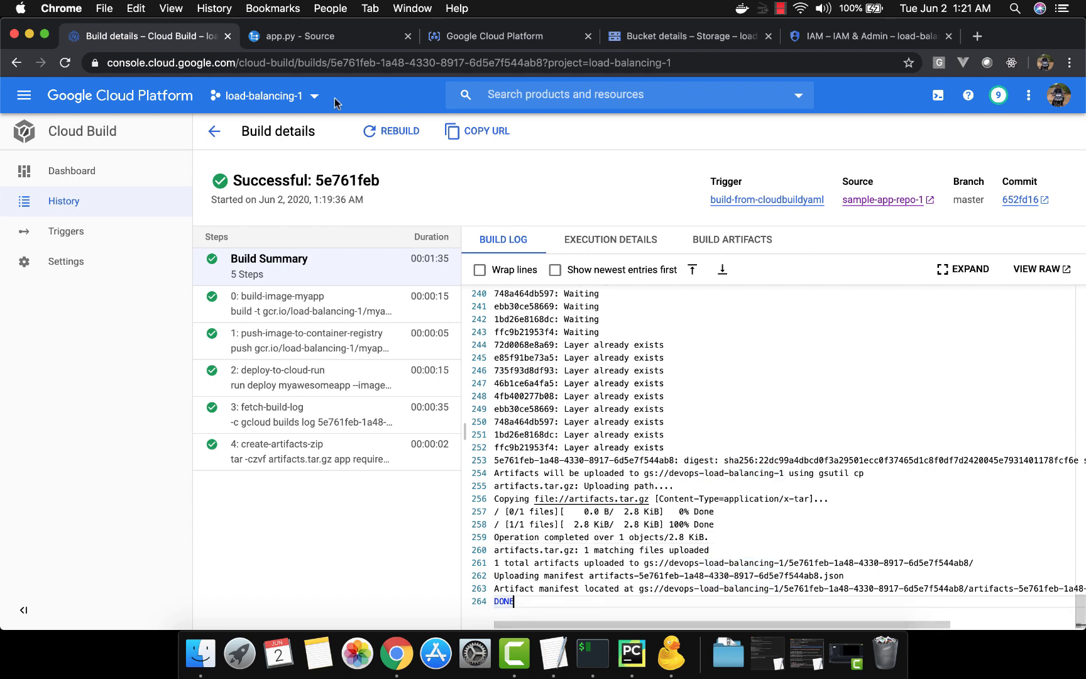
# Open the build's folder in the refreshed devops-load-balancing-1 bucket and download artifacts.tar.gz
pyautogui.click(692, 38)
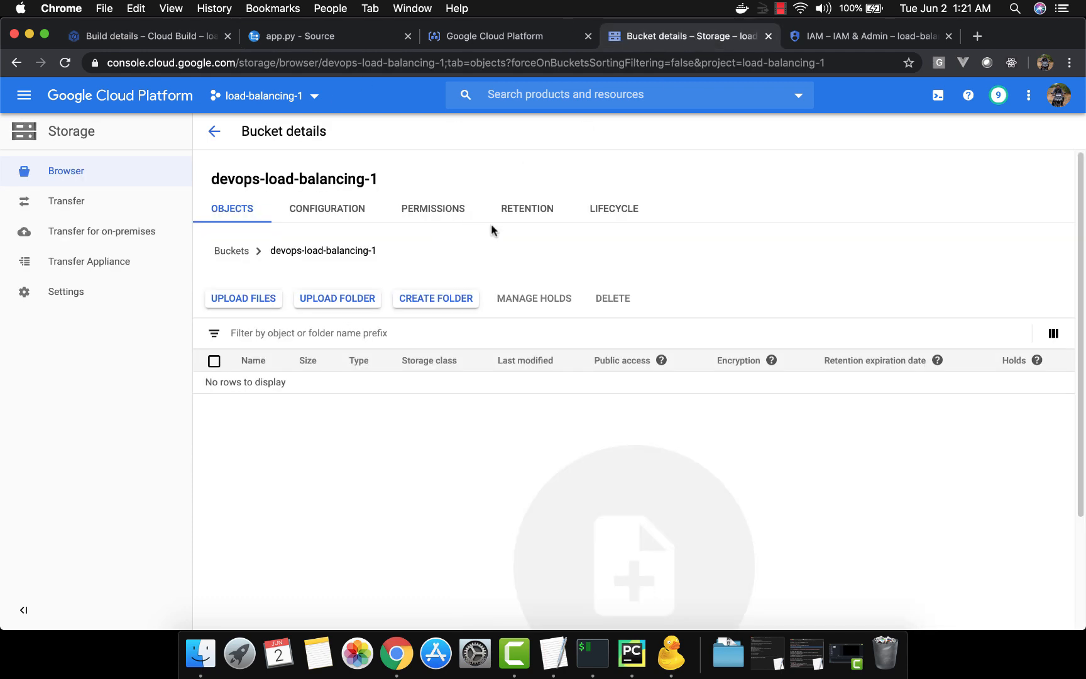
pyautogui.click(217, 133)
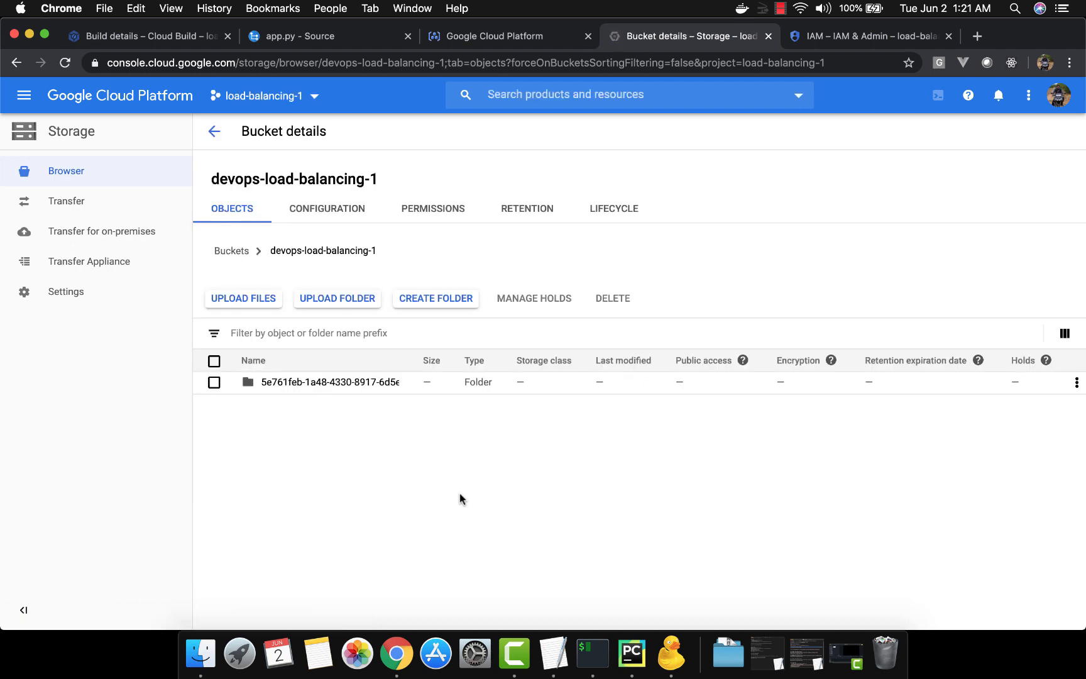
pyautogui.click(351, 384)
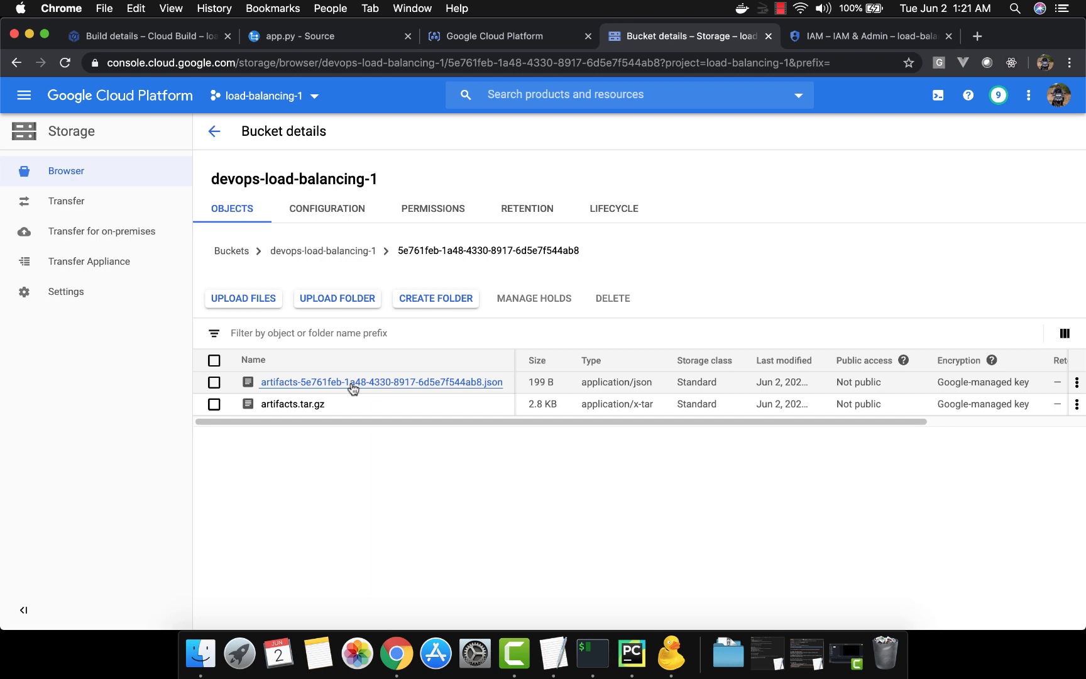
pyautogui.click(302, 406)
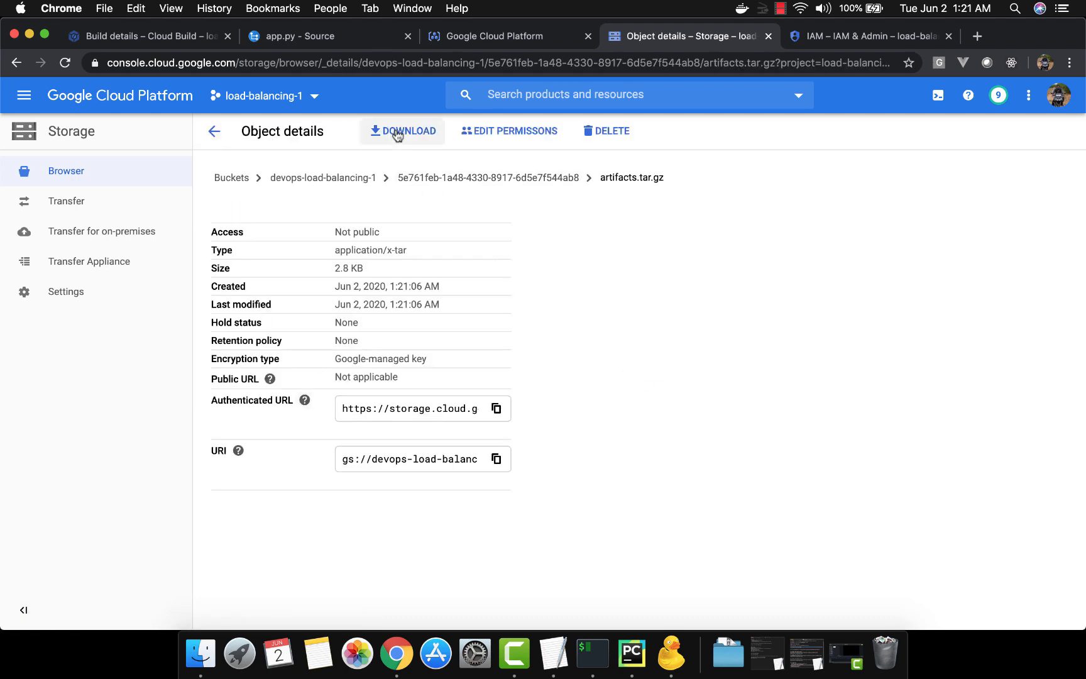
pyautogui.click(397, 132)
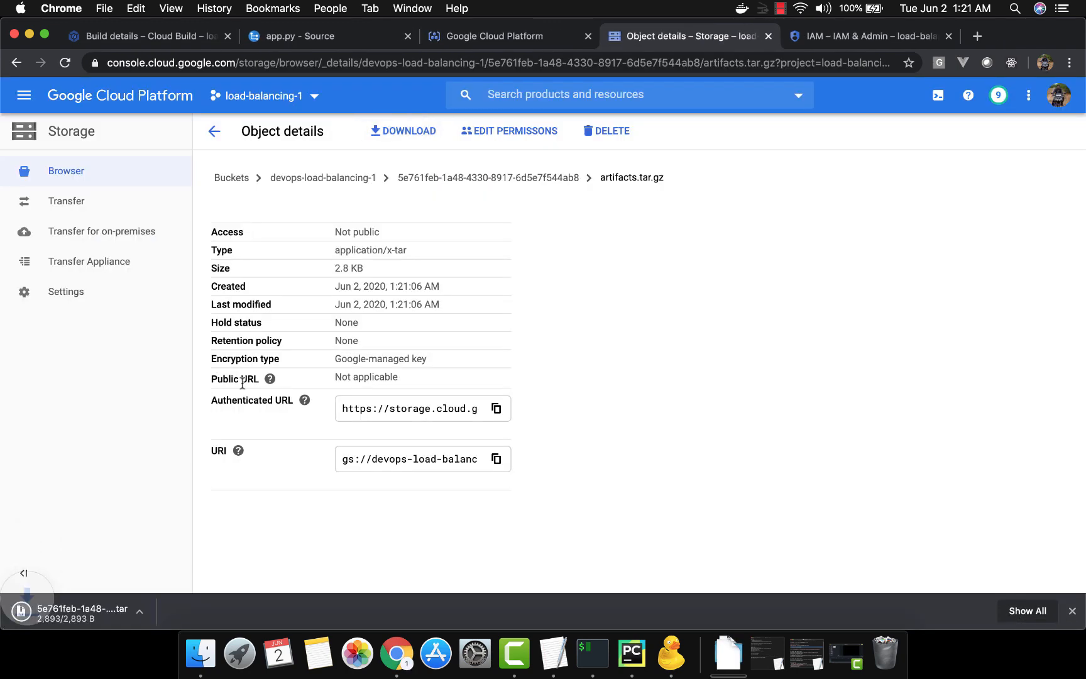
# Extract the downloaded artifacts archive, inspect its contents in Finder, and open buildlog.log from the myawesomevolume folder
pyautogui.click(119, 608)
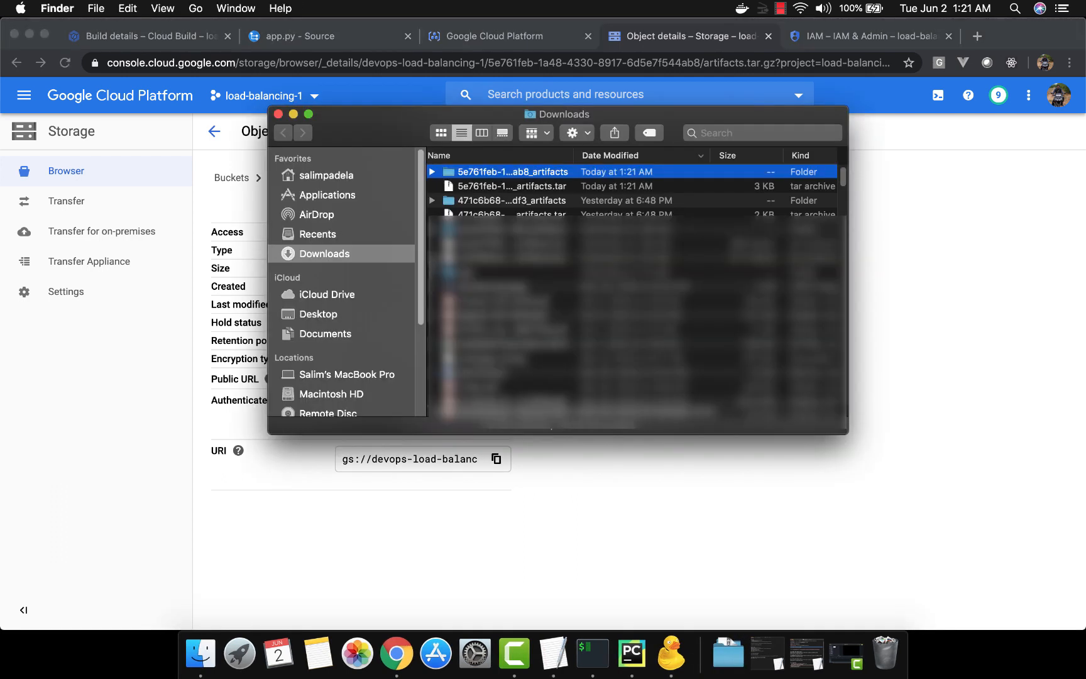
pyautogui.doubleClick(485, 174)
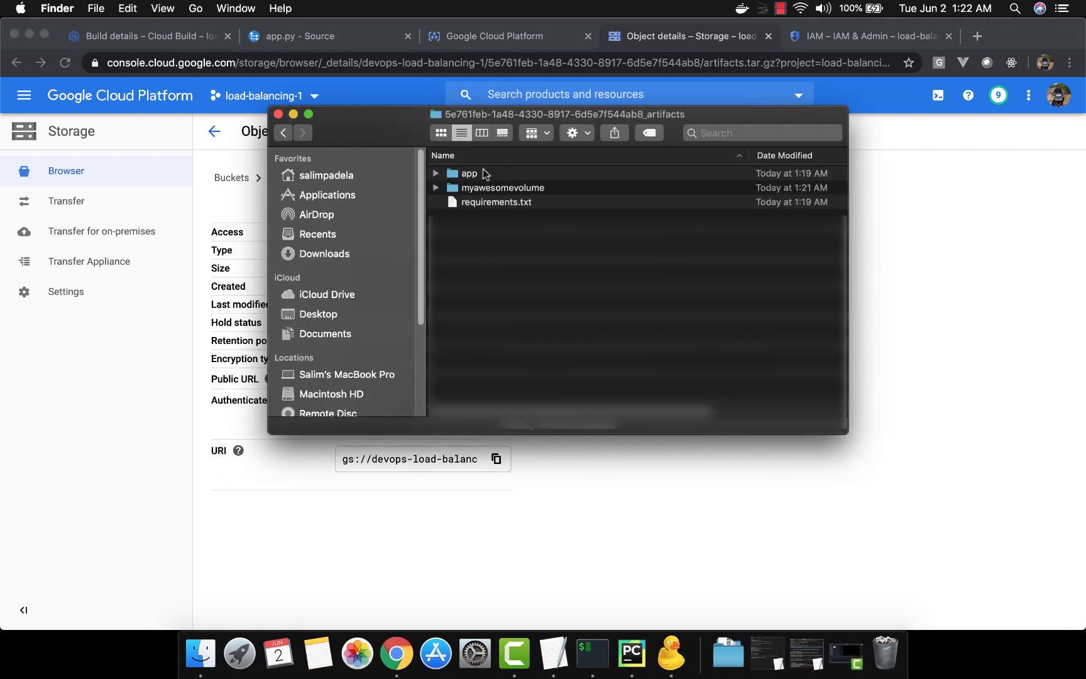
pyautogui.click(493, 202)
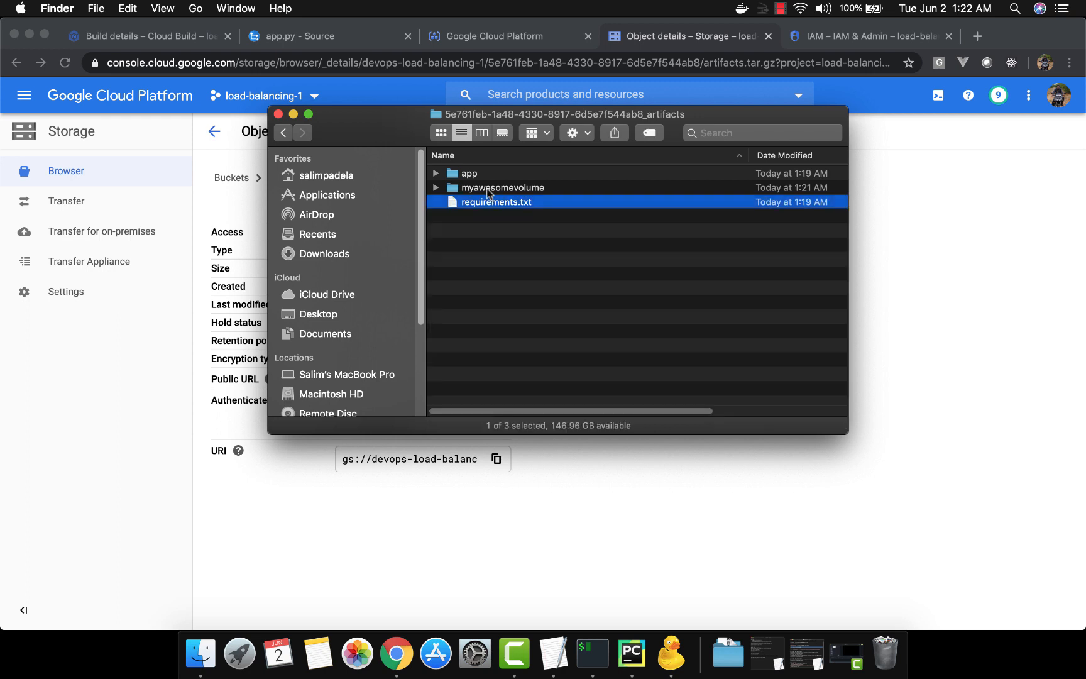
pyautogui.click(472, 175)
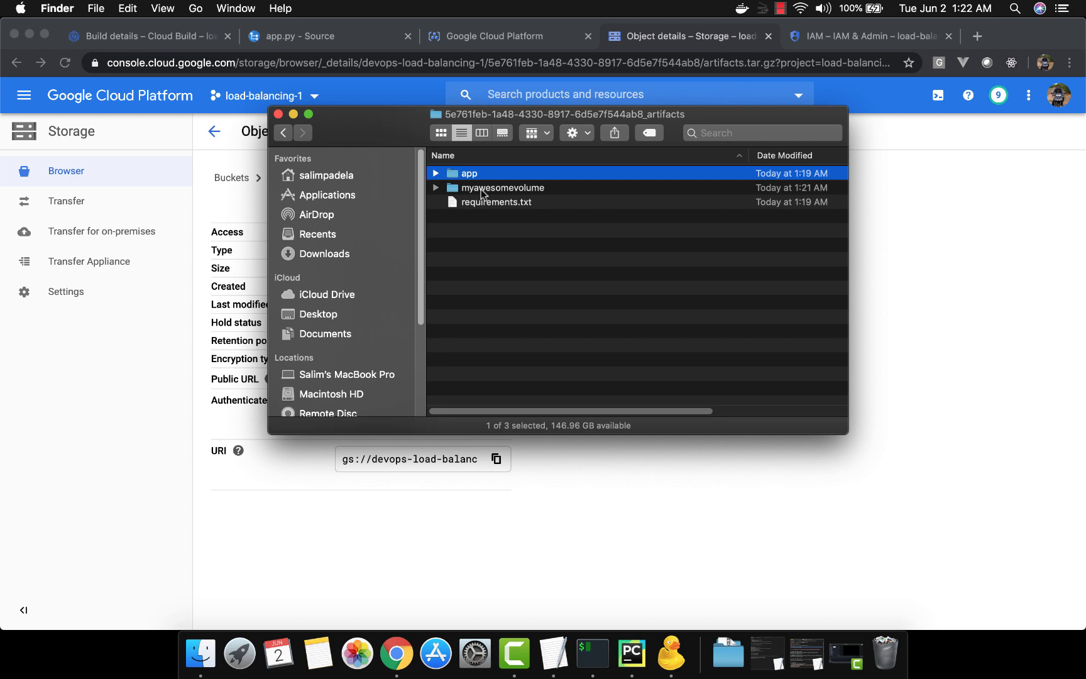
pyautogui.doubleClick(481, 189)
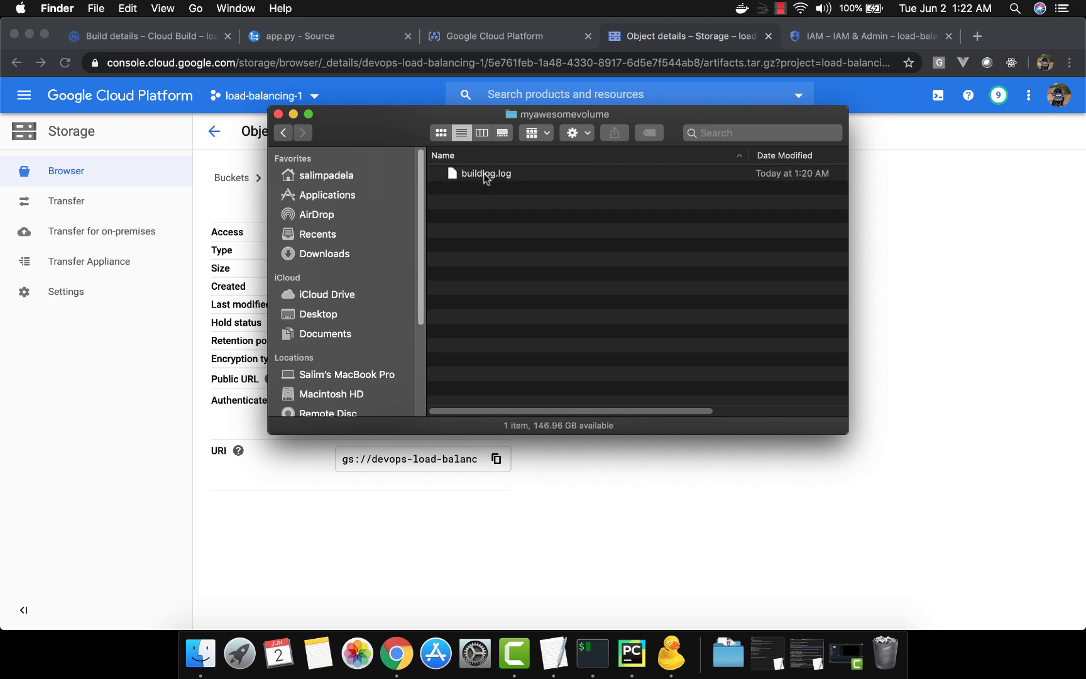
pyautogui.doubleClick(484, 175)
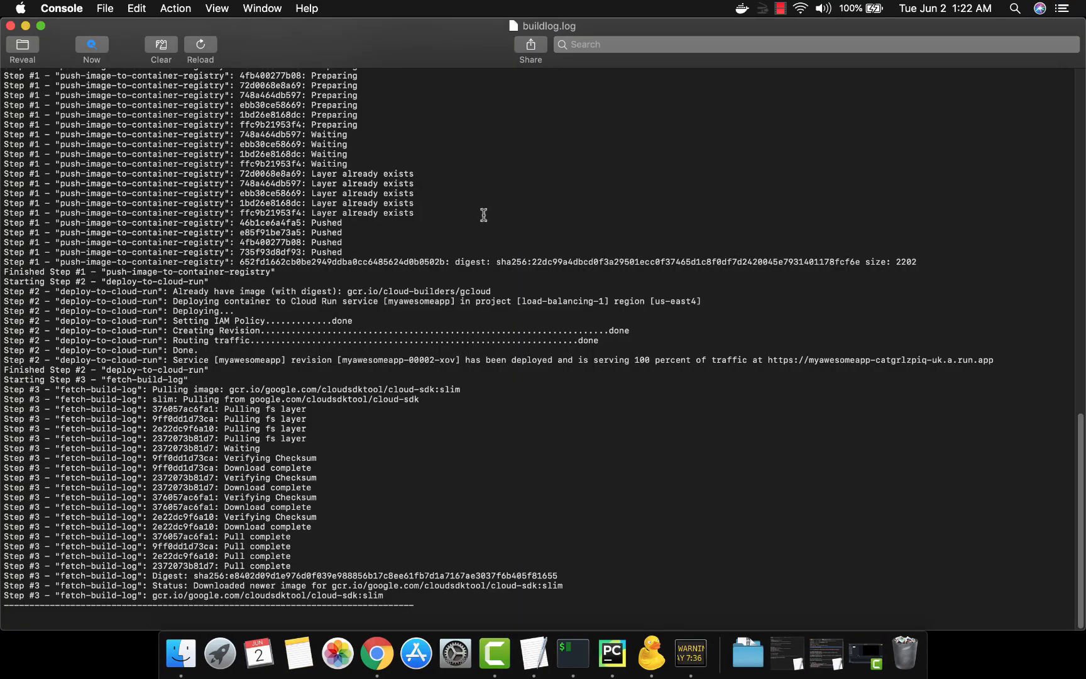
# Read through buildlog.log, close it and its Finder window, and return to the build's folder in the bucket
pyautogui.scroll(15, 513, 382)
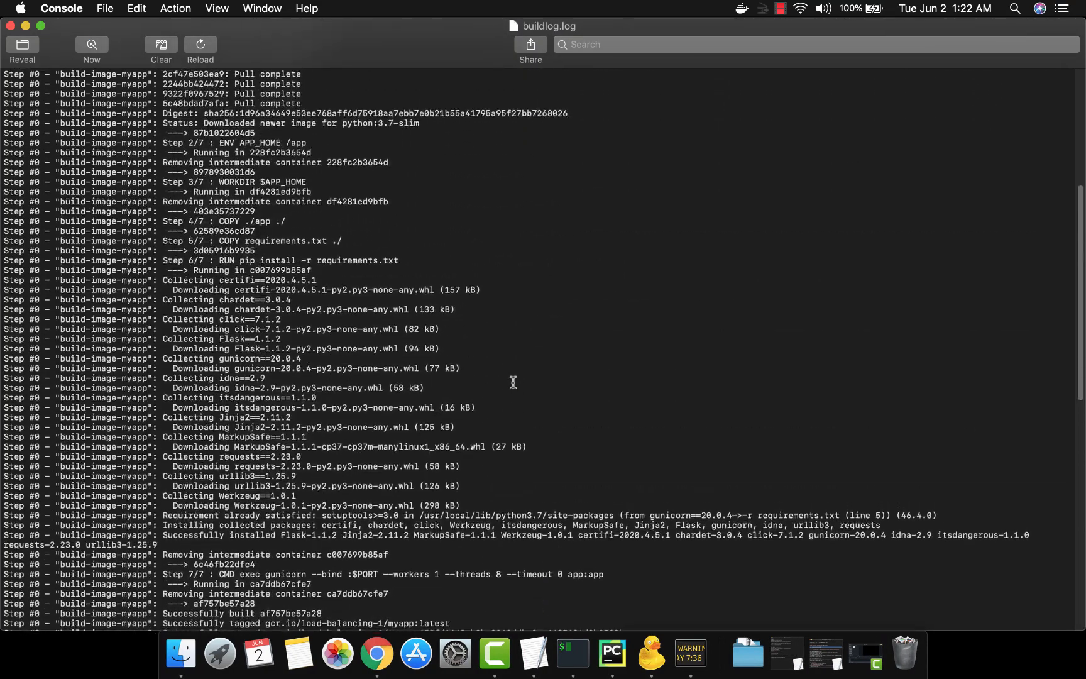
pyautogui.scroll(10, 513, 382)
pyautogui.scroll(-20, 513, 382)
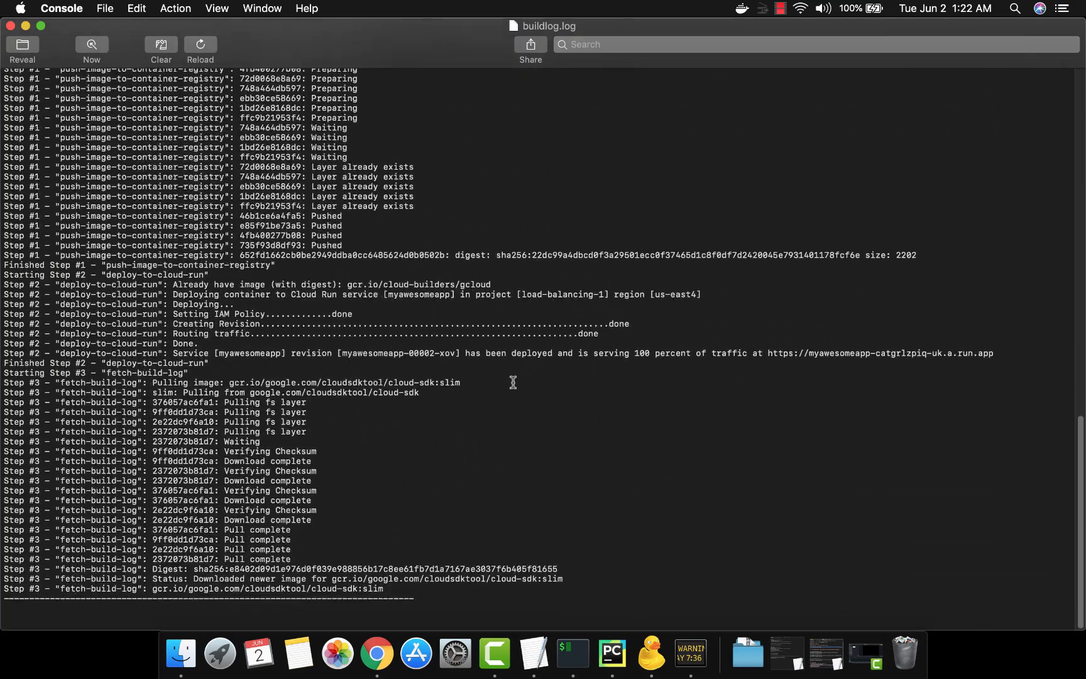
pyautogui.click(10, 26)
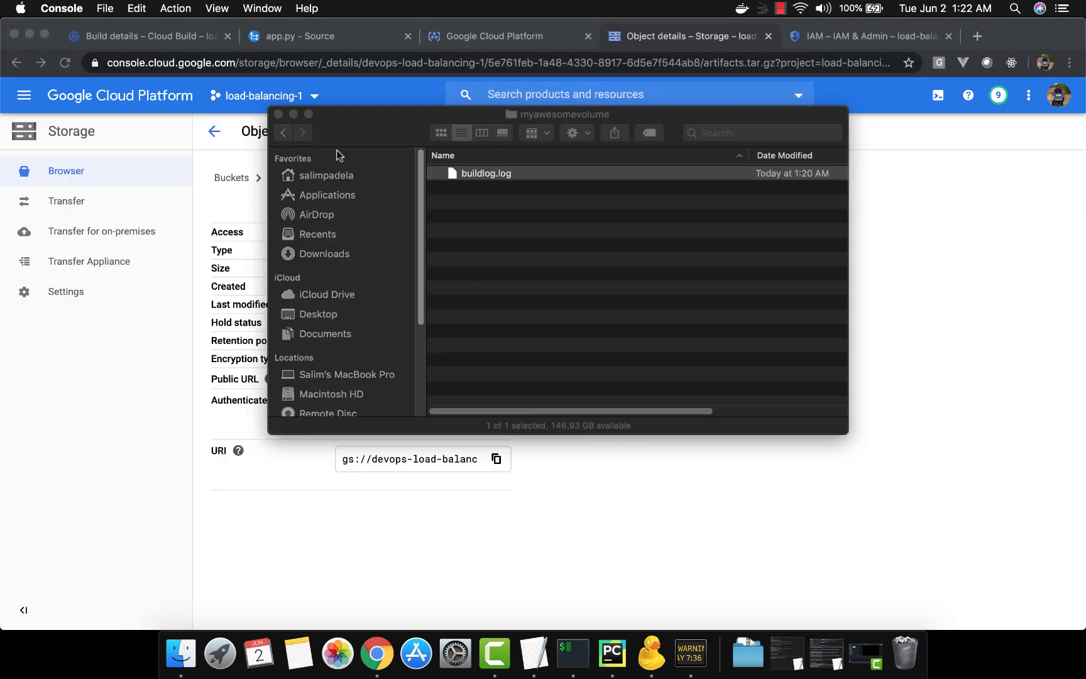
pyautogui.click(278, 113)
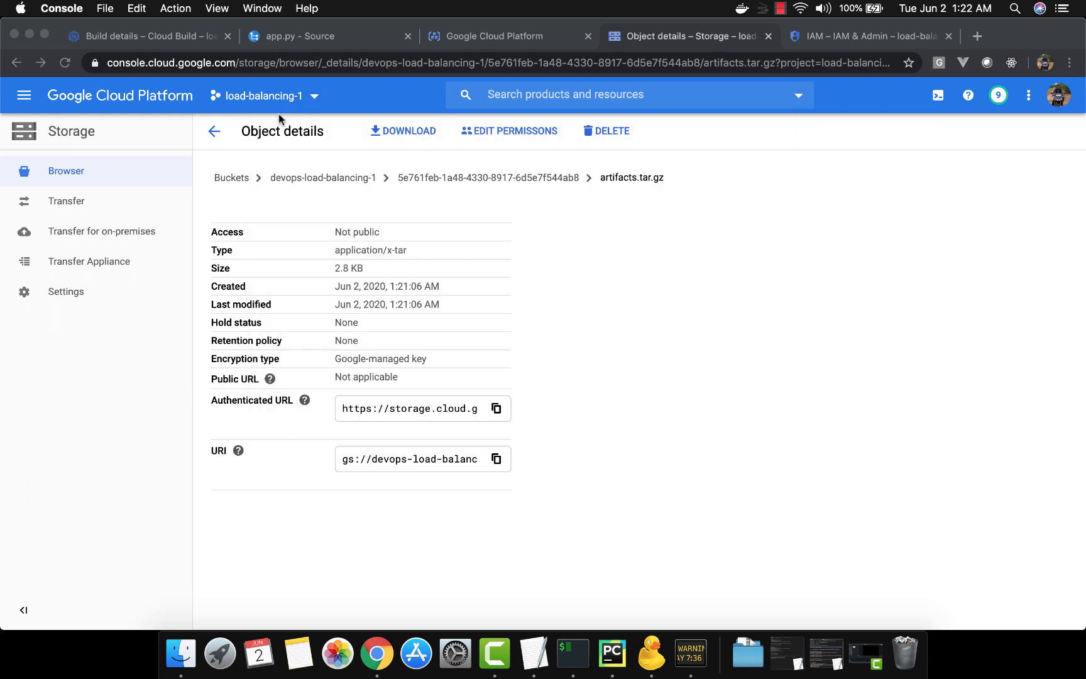
pyautogui.click(214, 134)
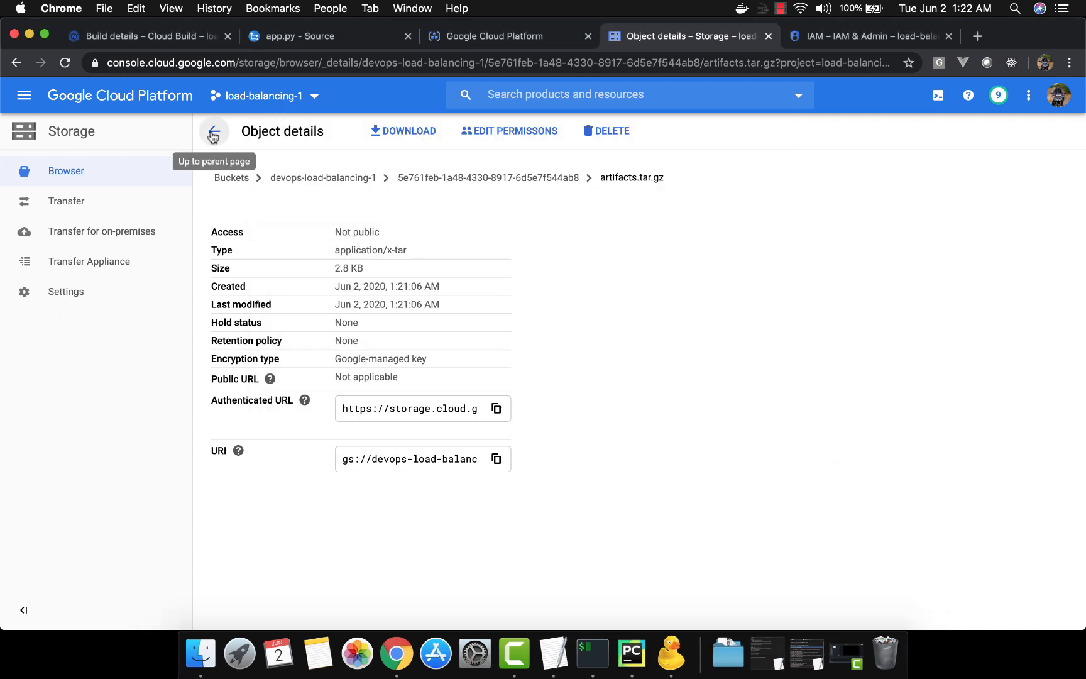
pyautogui.click(213, 132)
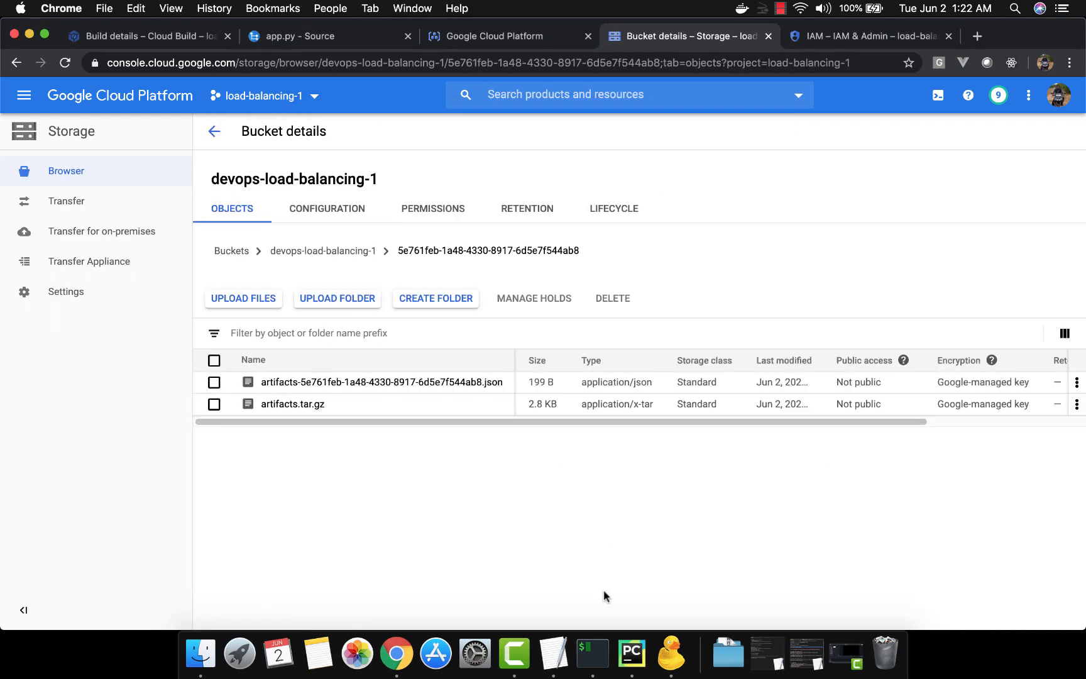
# Switch to TextEdit and copy the logsBucket and options lines with logging GCS_ONLY from cloudbuildyaml, then return to Chrome
pyautogui.click(556, 656)
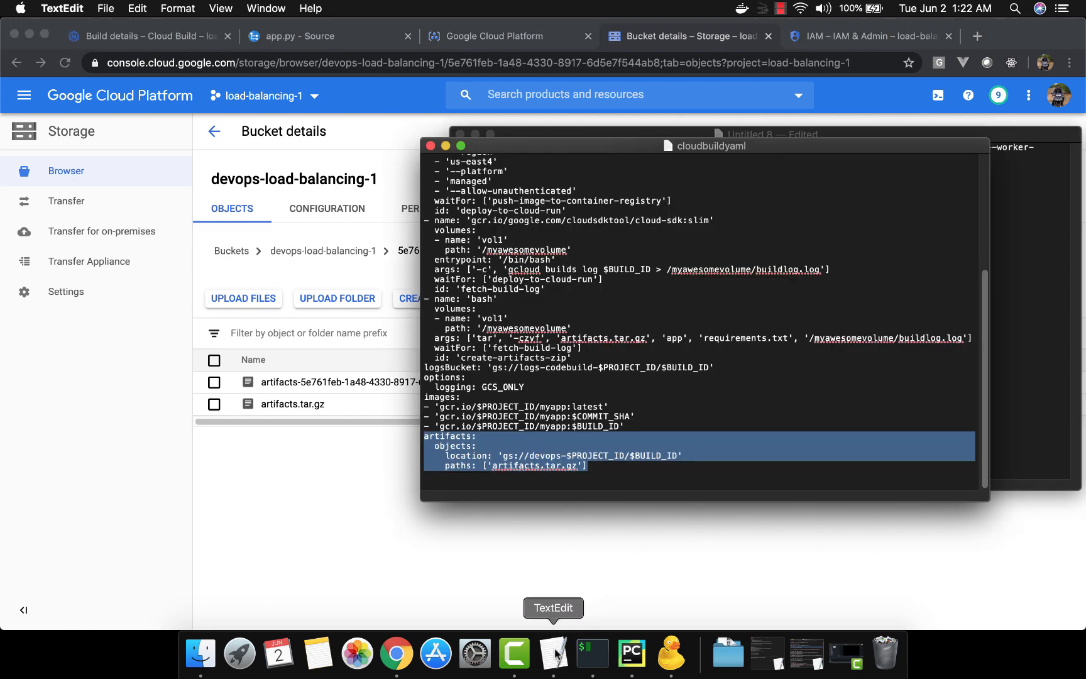
pyautogui.click(557, 389)
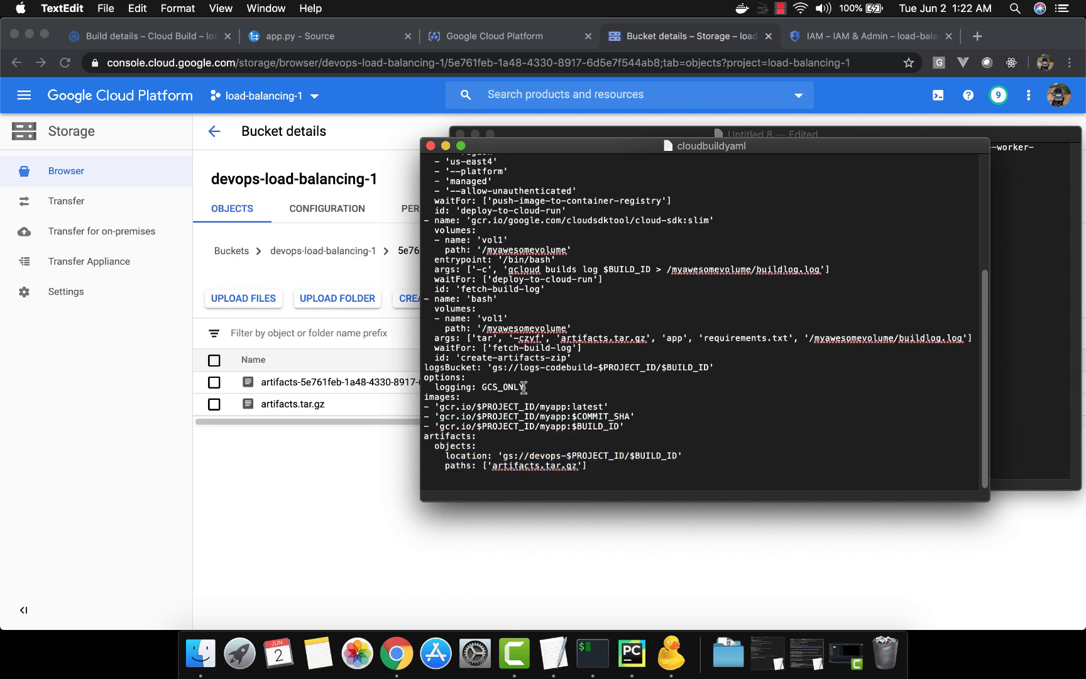
pyautogui.moveTo(525, 387); pyautogui.dragTo(427, 371)
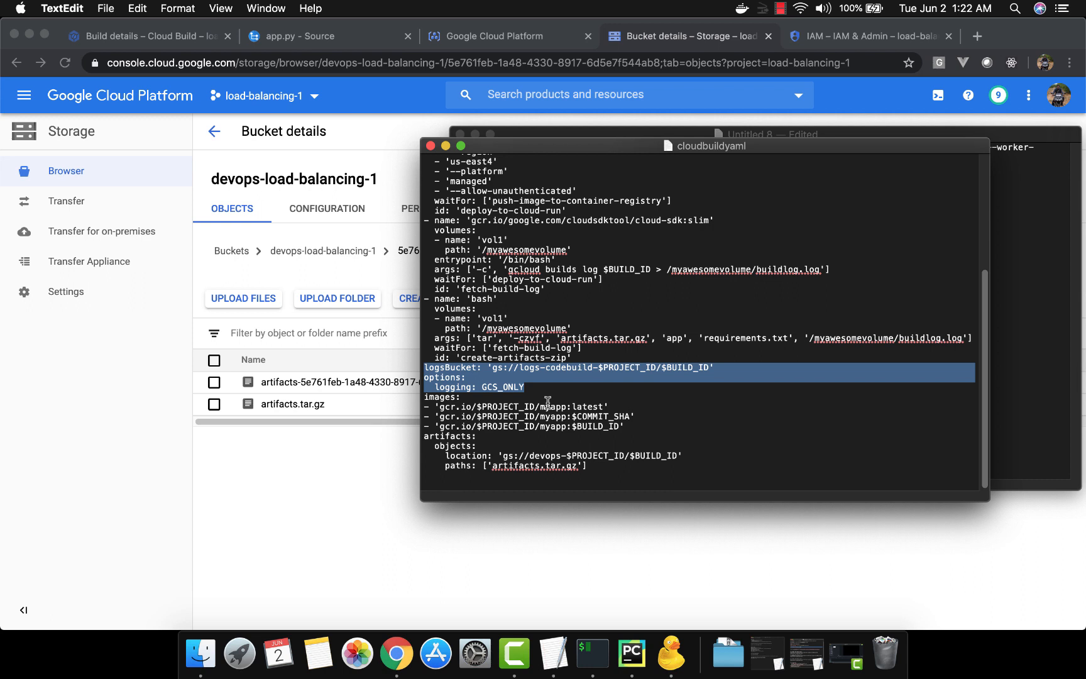
pyautogui.press('super+c')
pyautogui.click(344, 535)
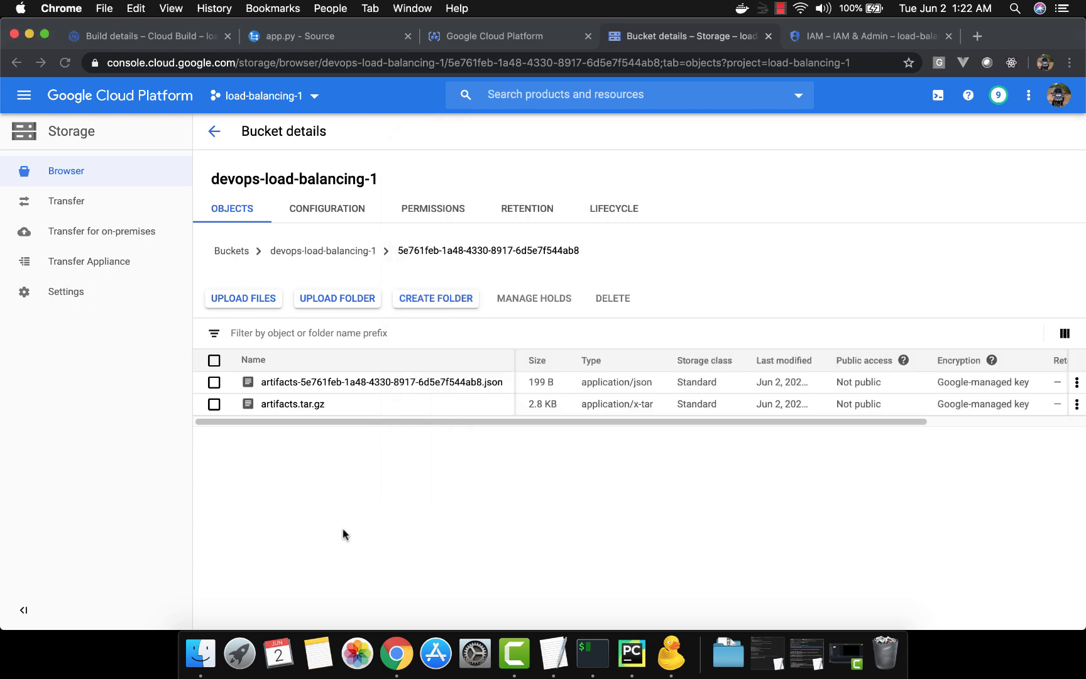
# Look back through the build's log in Cloud Build and open the Logging page in a new tab
pyautogui.click(161, 39)
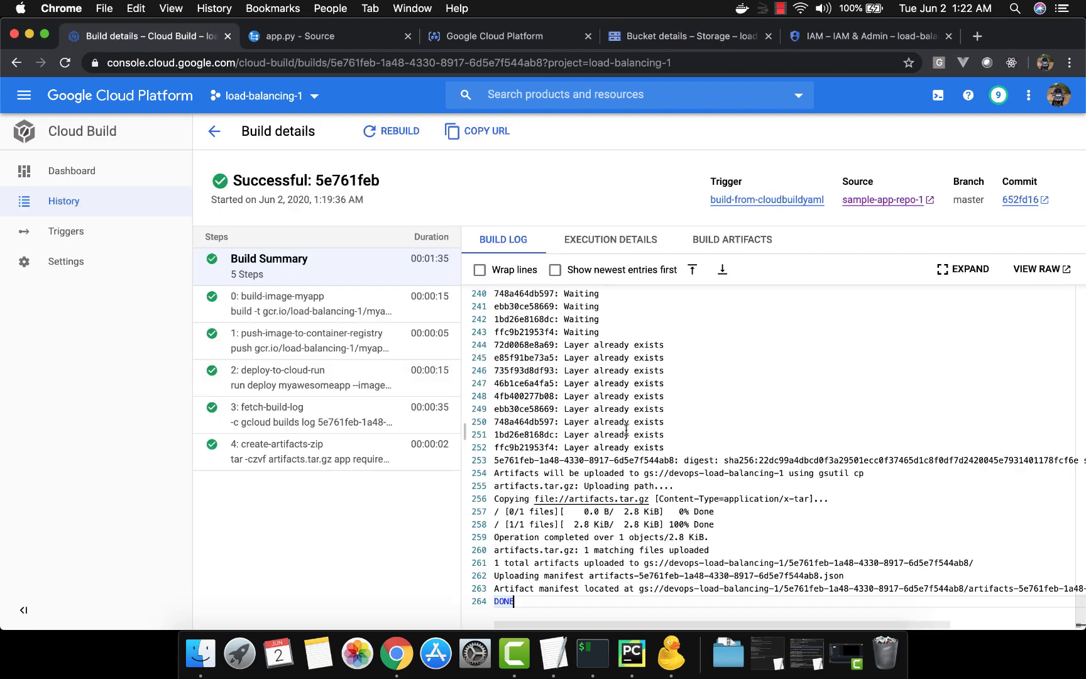
pyautogui.scroll(10, 685, 391)
pyautogui.scroll(20, 684, 394)
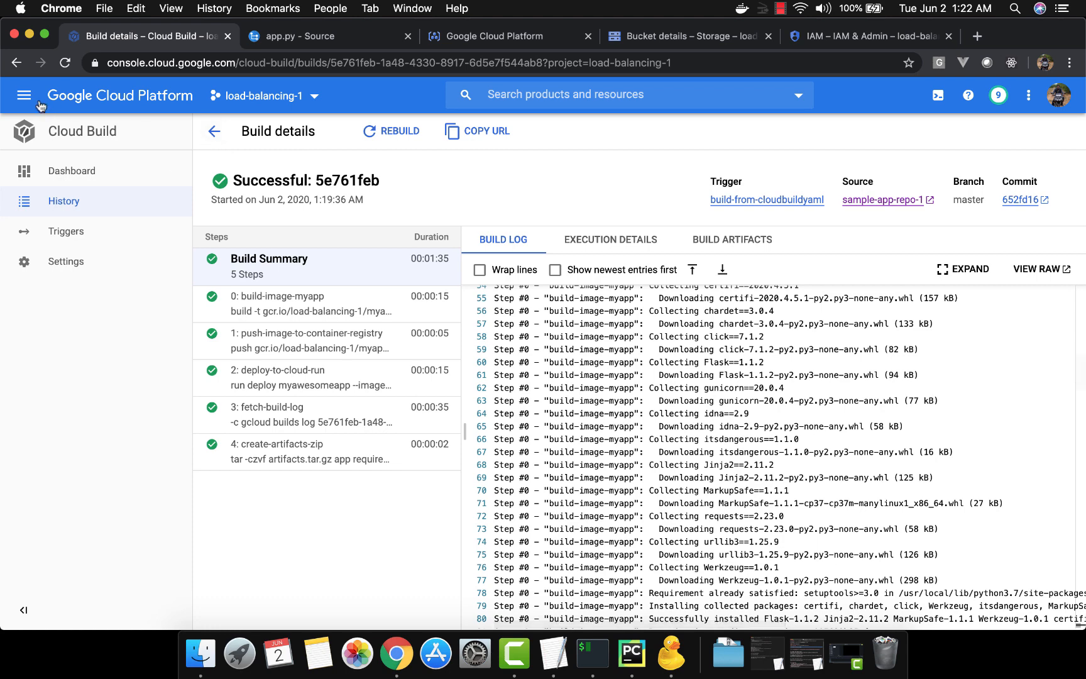
pyautogui.click(26, 97)
pyautogui.moveTo(118, 382)
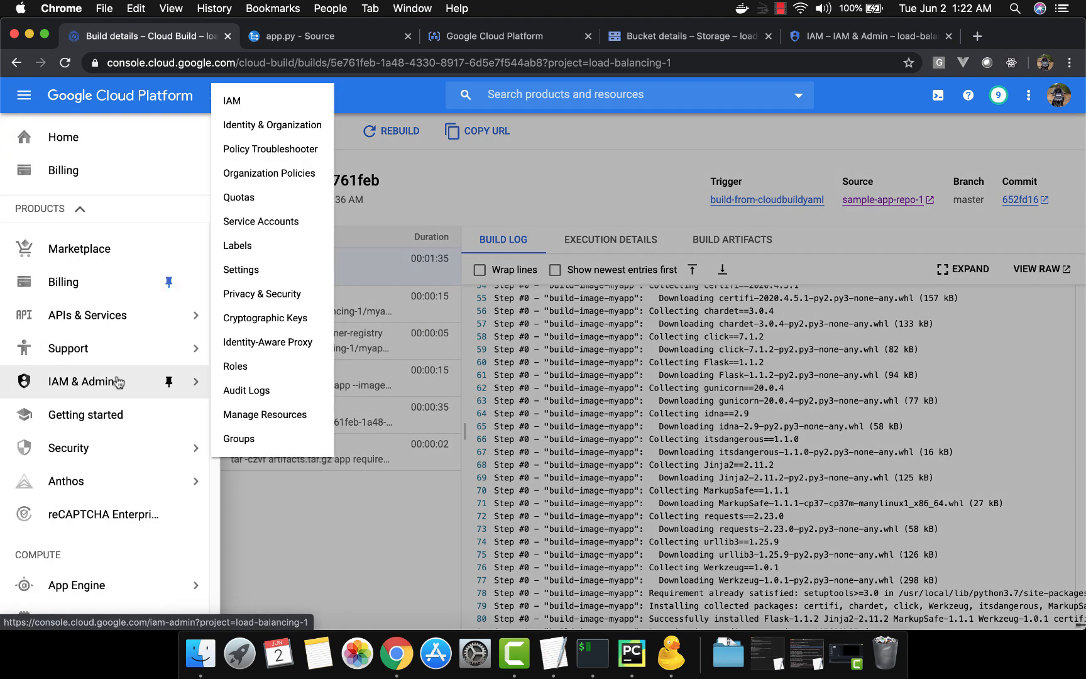
pyautogui.scroll(-15, 118, 381)
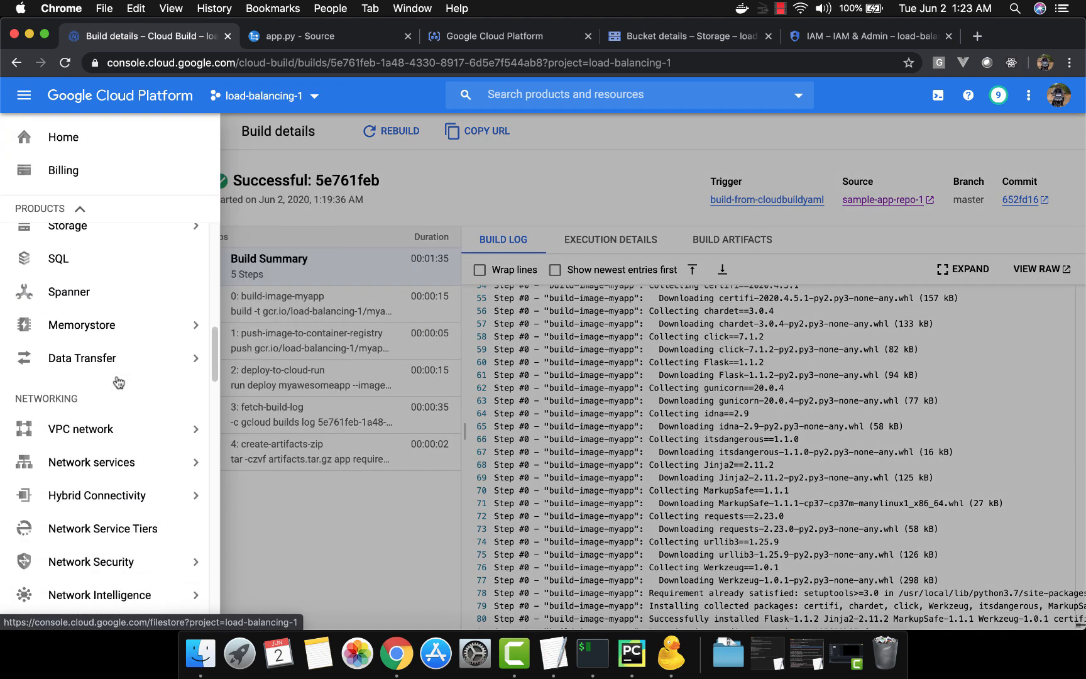
pyautogui.scroll(-10, 118, 382)
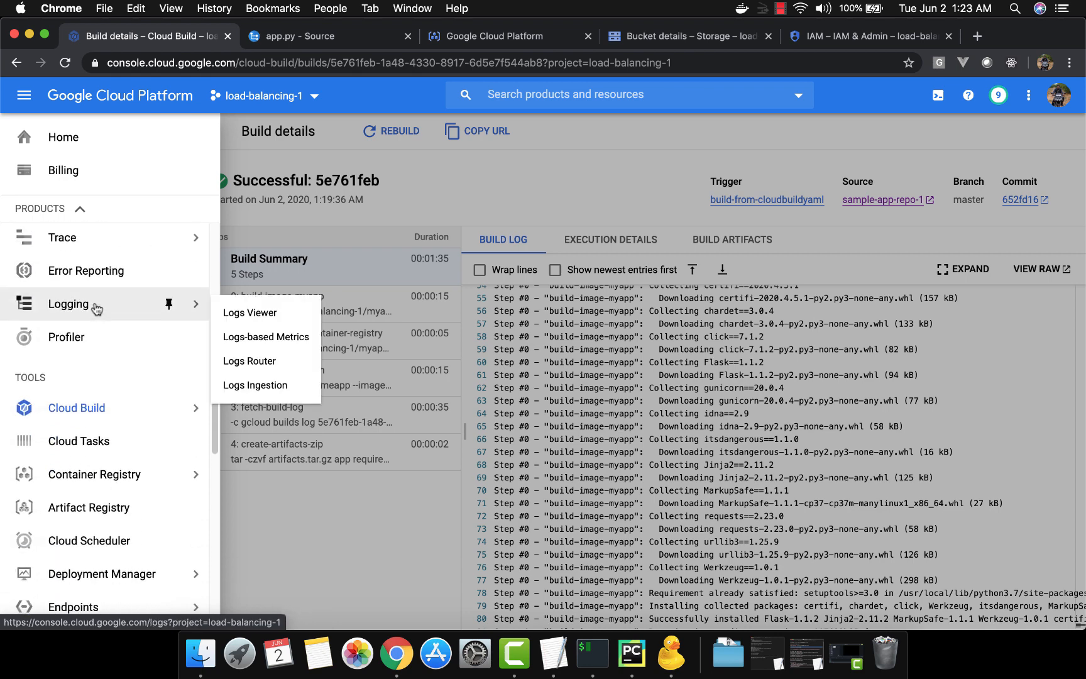
pyautogui.rightClick(96, 308)
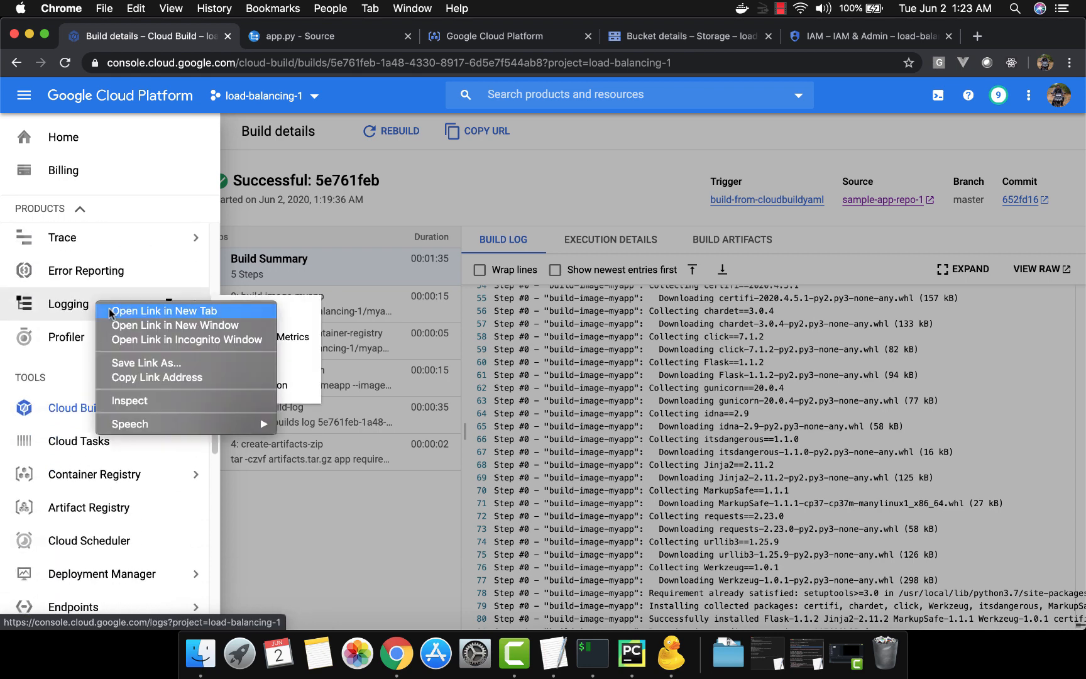
pyautogui.click(113, 313)
pyautogui.click(471, 169)
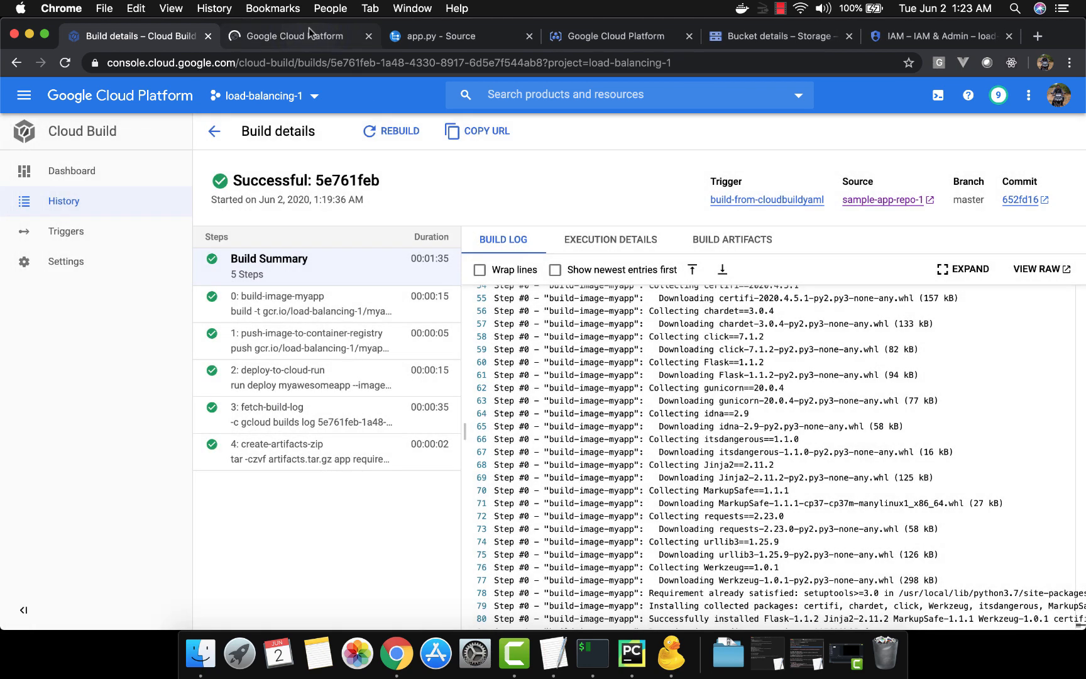
# Filter the Logs Viewer by the Cloud Build resource type, and switch to cloudbuildyaml in TextEdit
pyautogui.click(306, 35)
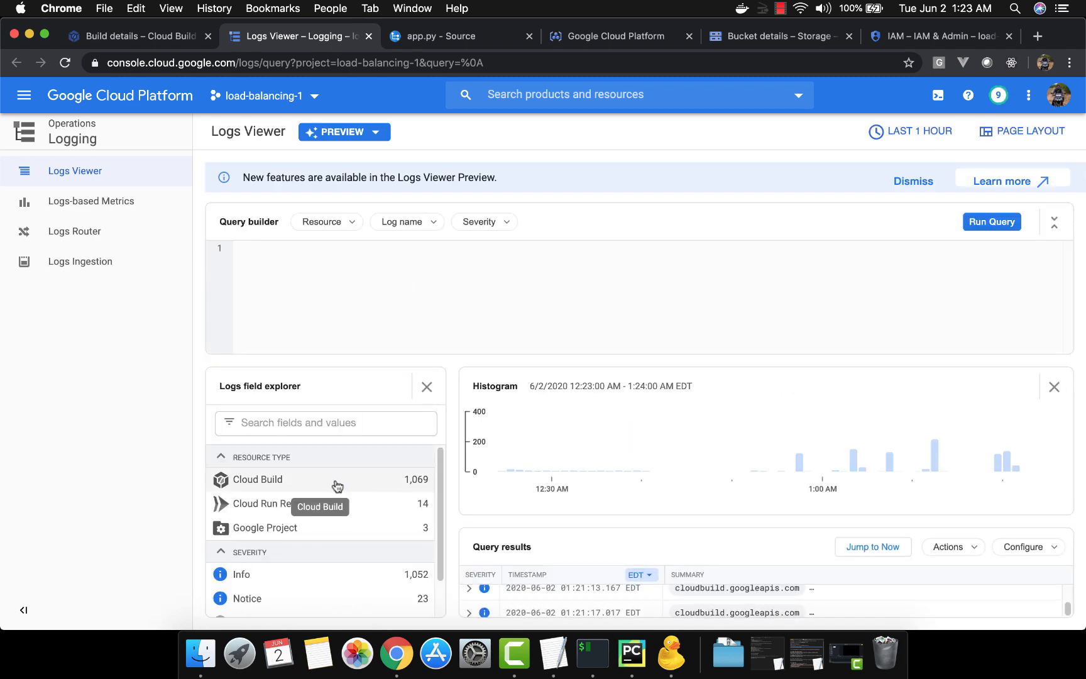
pyautogui.click(337, 483)
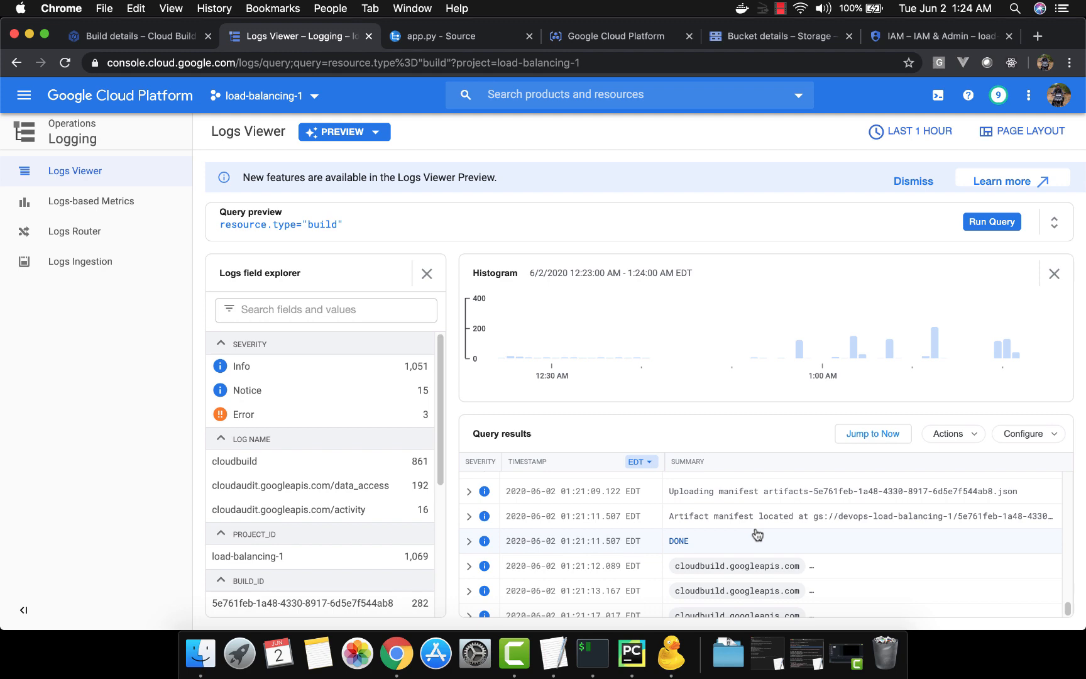
pyautogui.press('super+Tab')
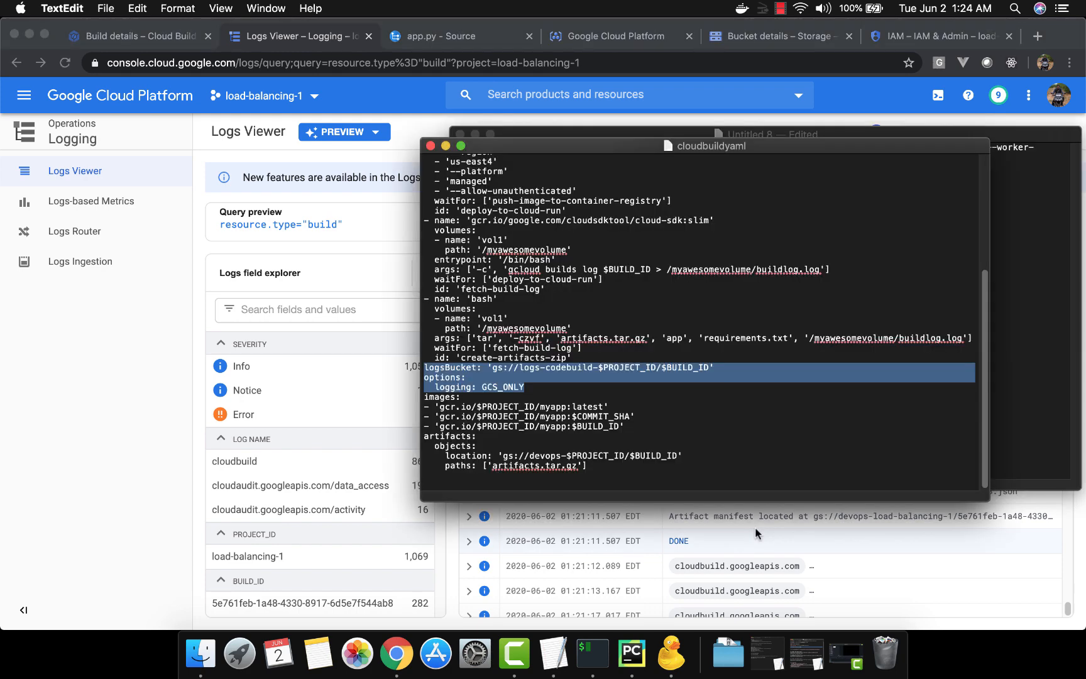
# Copy the logsBucket and GCS_ONLY logging lines, switch to PyCharm, and paste them unindented below the create-artifacts-zip step in cloudbuild.yaml
pyautogui.press('super+c')
pyautogui.press('super+Tab')
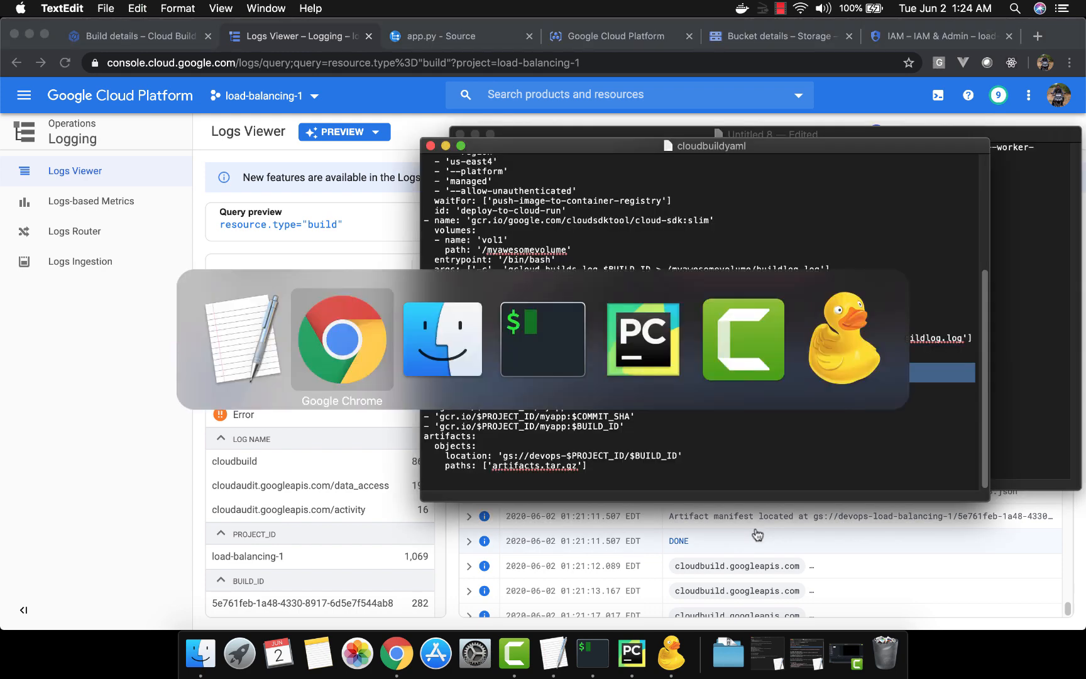
pyautogui.press('super+Tab')
pyautogui.press('super+Tab')
pyautogui.press('super+Tab')
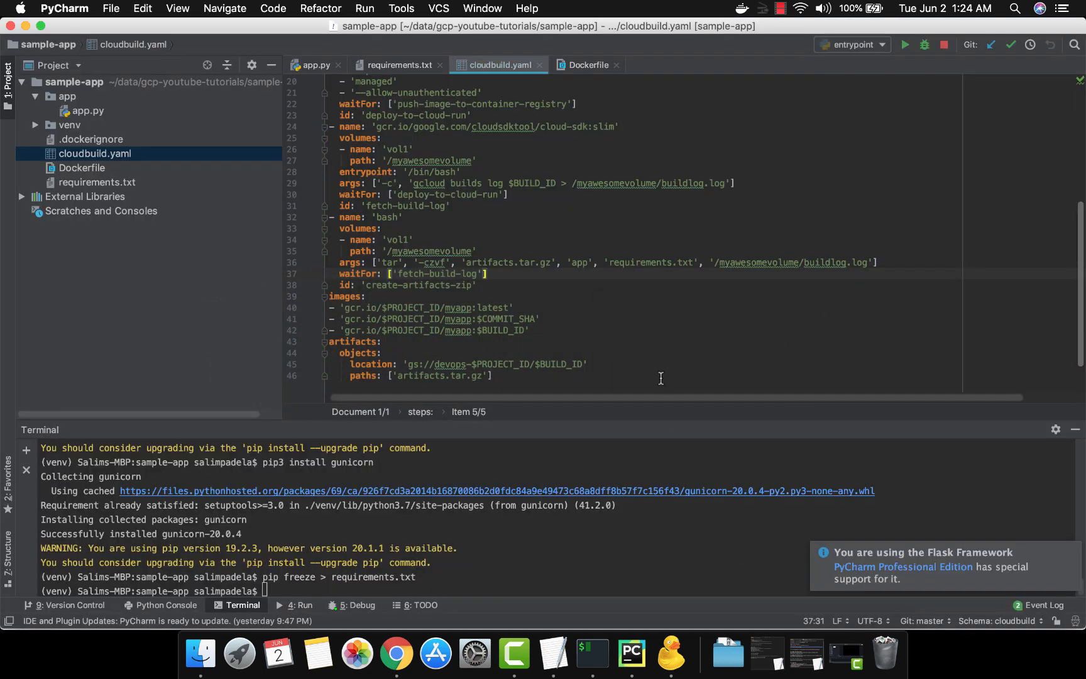
pyautogui.press('Down')
pyautogui.press('Return')
pyautogui.press('BackSpace')
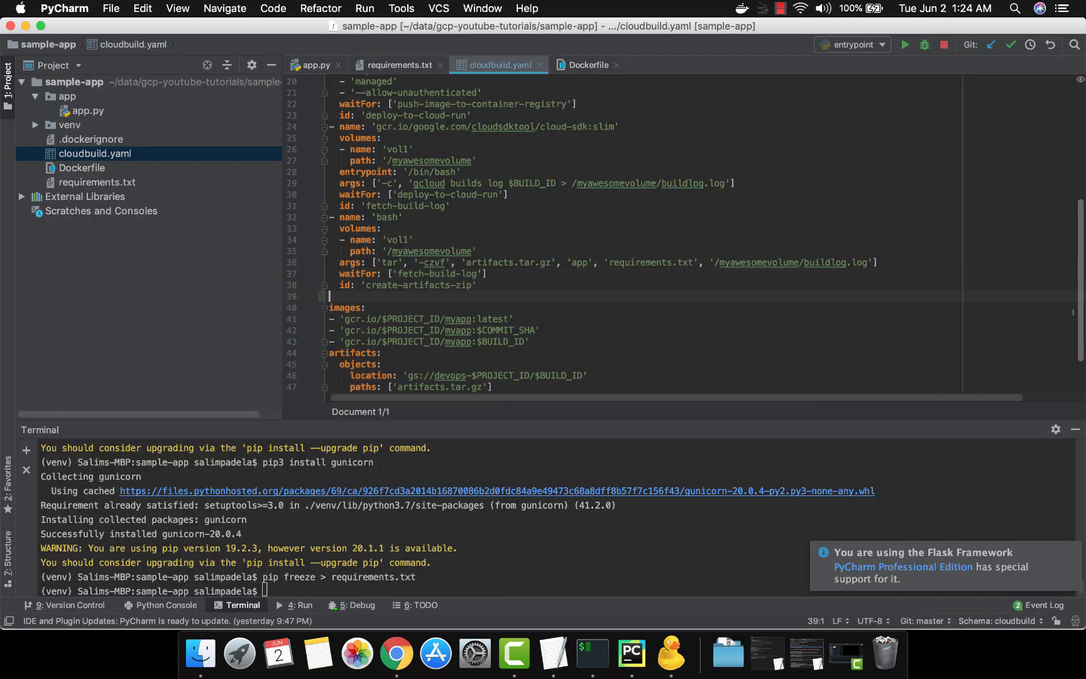
pyautogui.press('super+v')
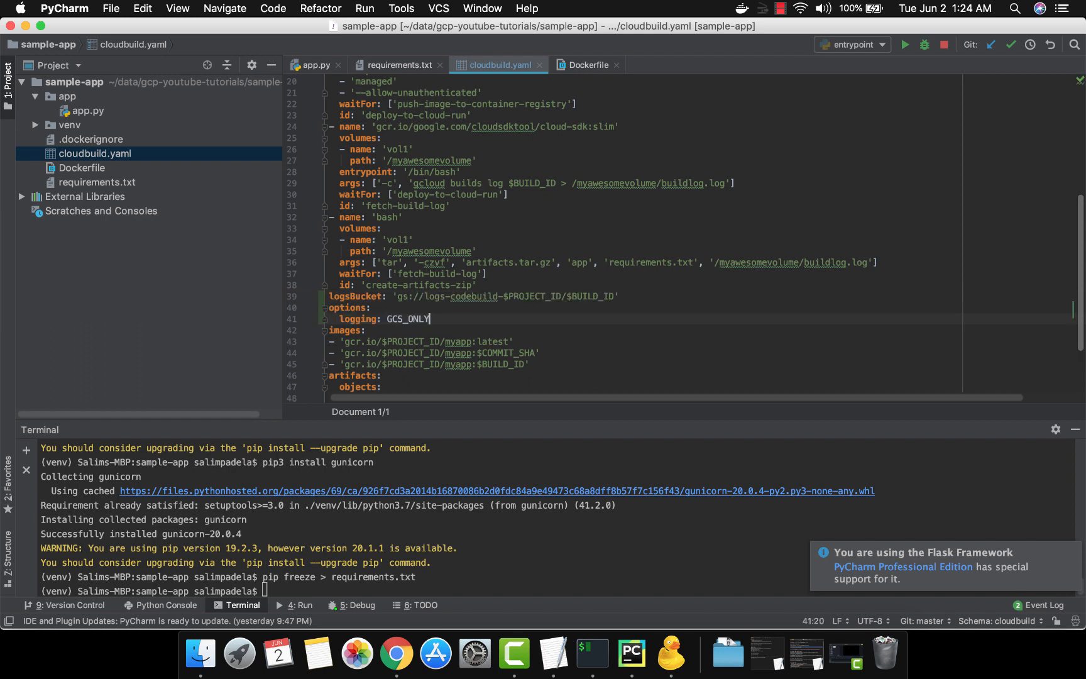
# Examine the logsBucket line in cloudbuild.yaml part by part: the key, the bucket name prefix, $PROJECT_ID and $BUILD_ID
pyautogui.click(371, 308)
pyautogui.doubleClick(355, 296)
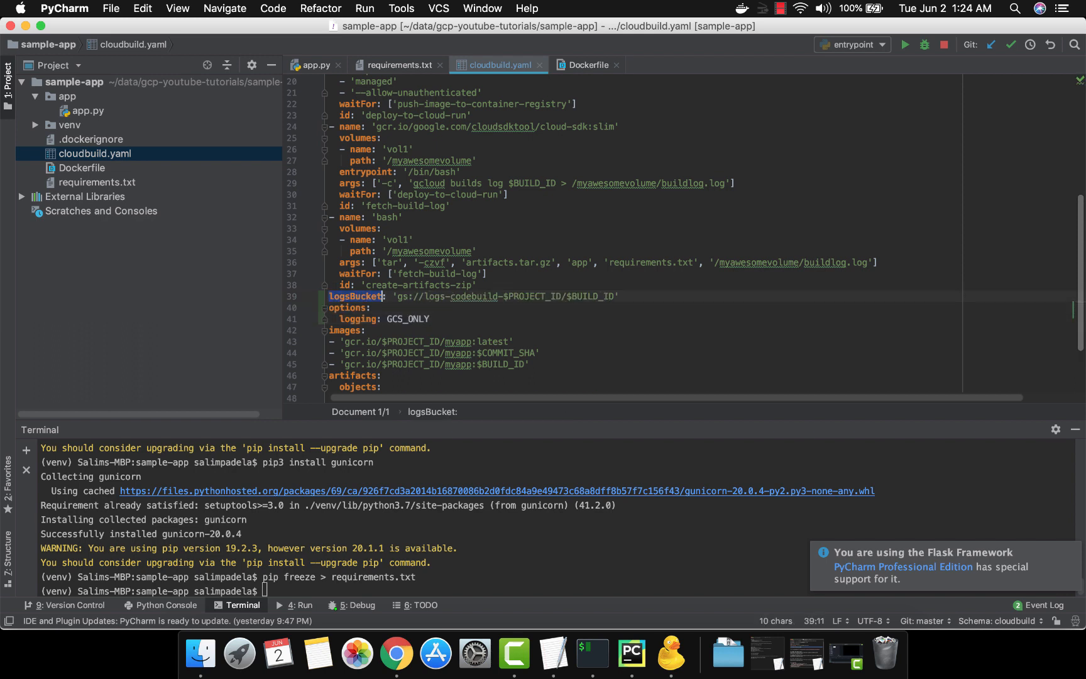
pyautogui.click(382, 296)
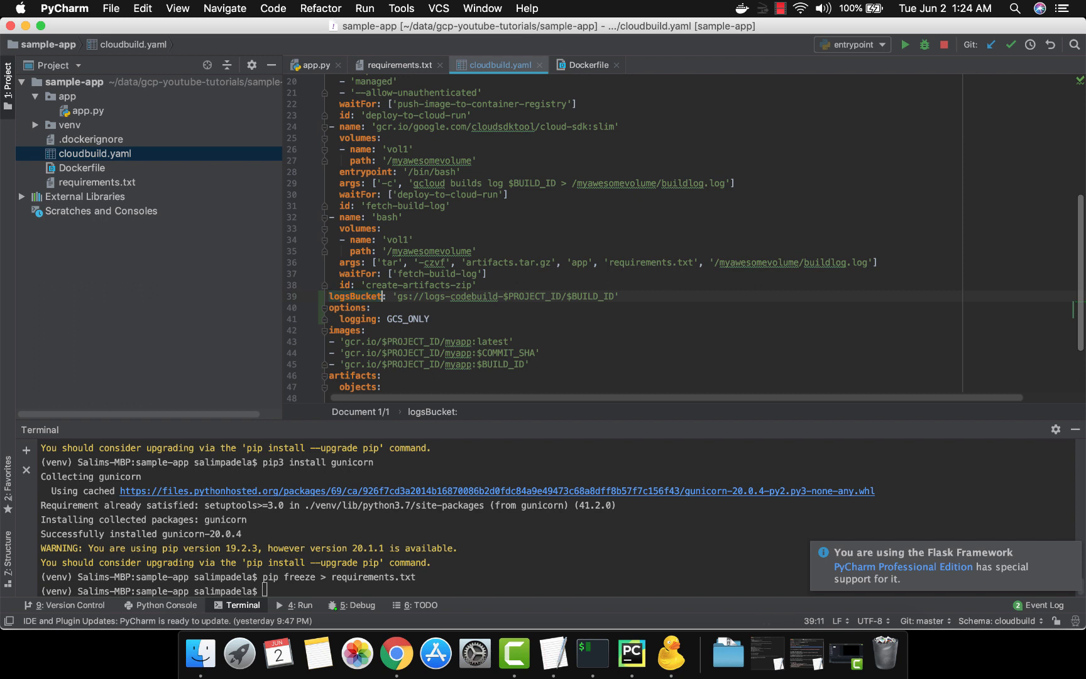
pyautogui.moveTo(382, 296); pyautogui.dragTo(328, 297)
pyautogui.hotkey('alt', 'Right')
pyautogui.hotkey('alt', 'Right')
pyautogui.hotkey('alt', 'Right')
pyautogui.hotkey('alt', 'Right')
pyautogui.hotkey('alt', 'shift', 'Right')
pyautogui.hotkey('alt', 'shift', 'Right')
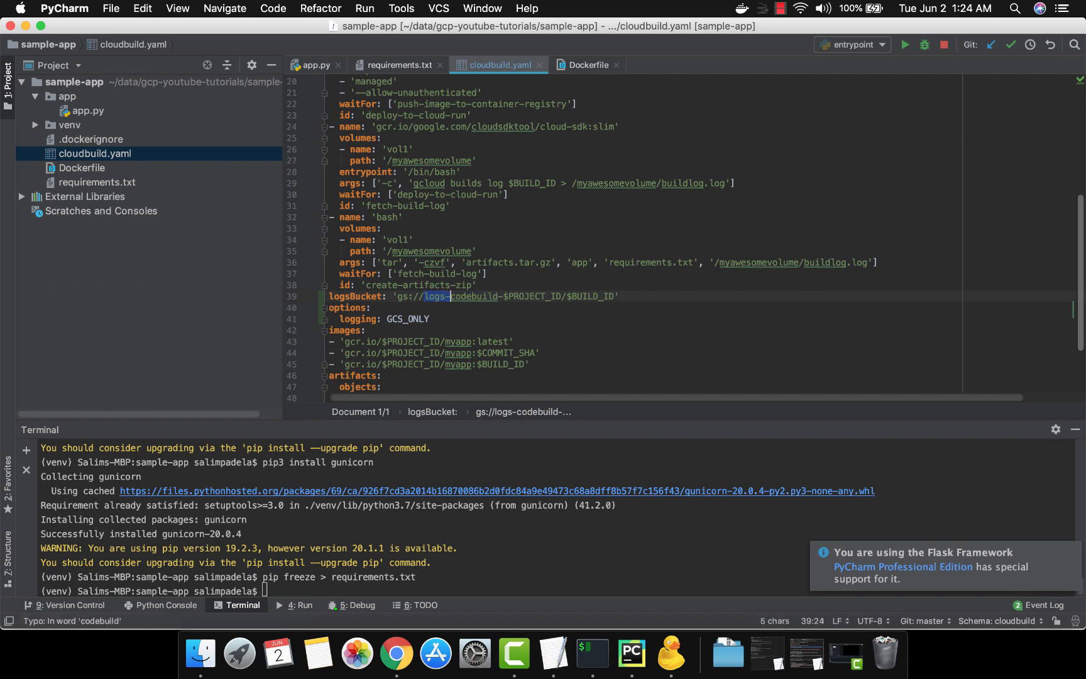
pyautogui.press('Right')
pyautogui.press('Right')
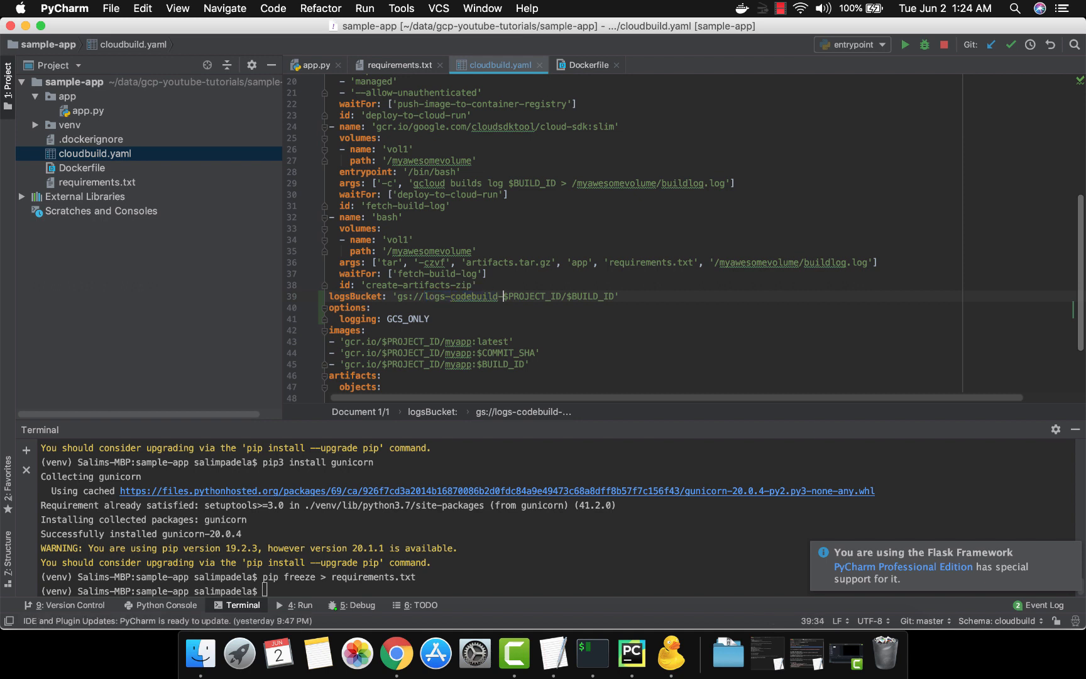
pyautogui.hotkey('alt', 'shift', 'Right')
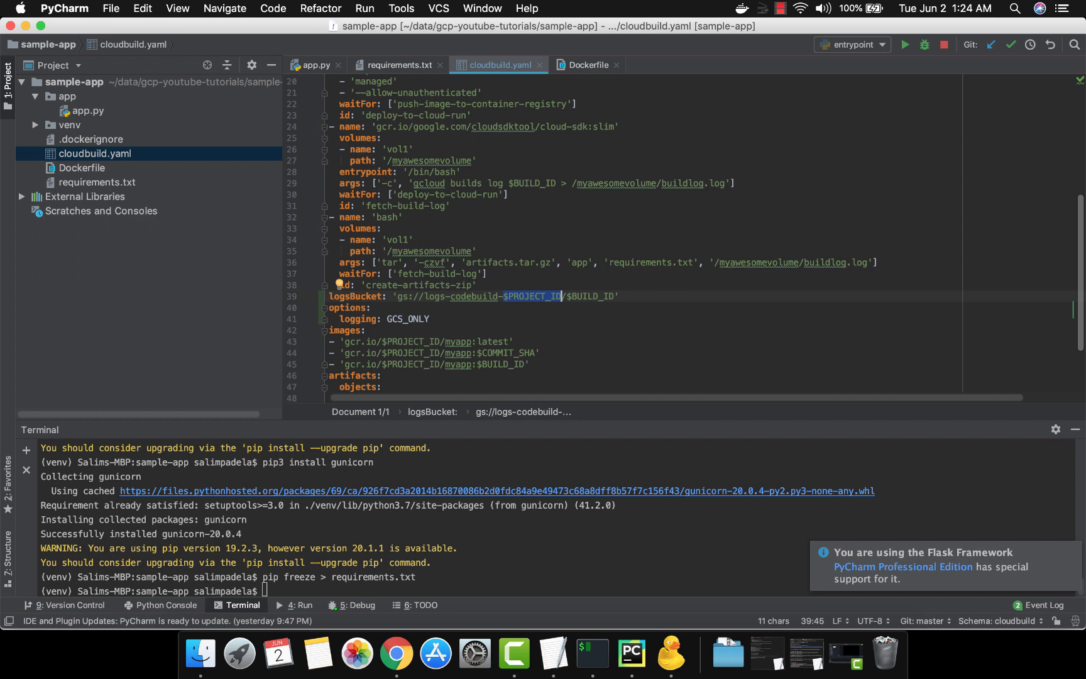
pyautogui.press('Right')
pyautogui.press('Right')
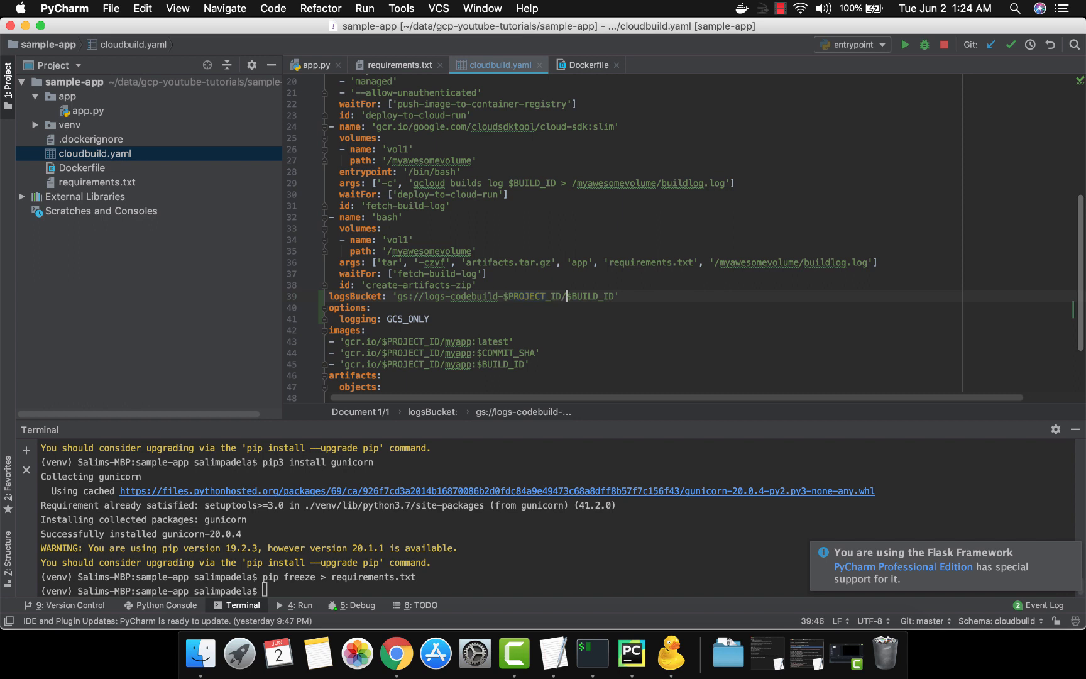
pyautogui.hotkey('alt', 'shift', 'Right')
# Examine the options block in cloudbuild.yaml and highlight its GCS_ONLY logging value
pyautogui.press('Down')
pyautogui.press('super+Left')
pyautogui.press('Down')
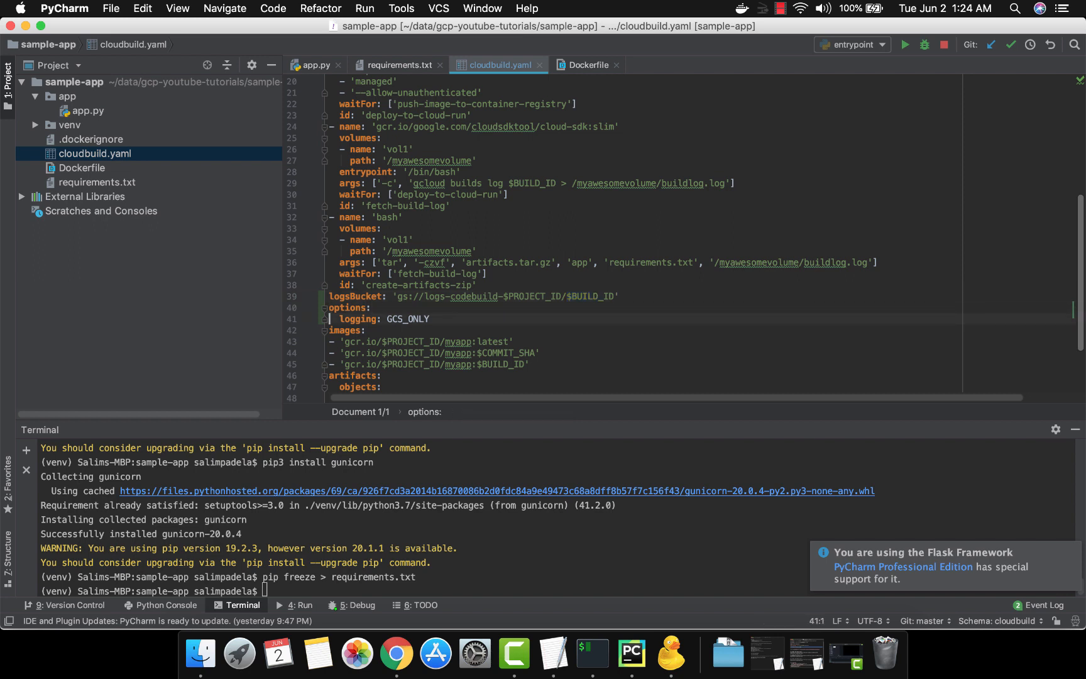
pyautogui.press('super+Right')
pyautogui.hotkey('alt', 'shift', 'Left')
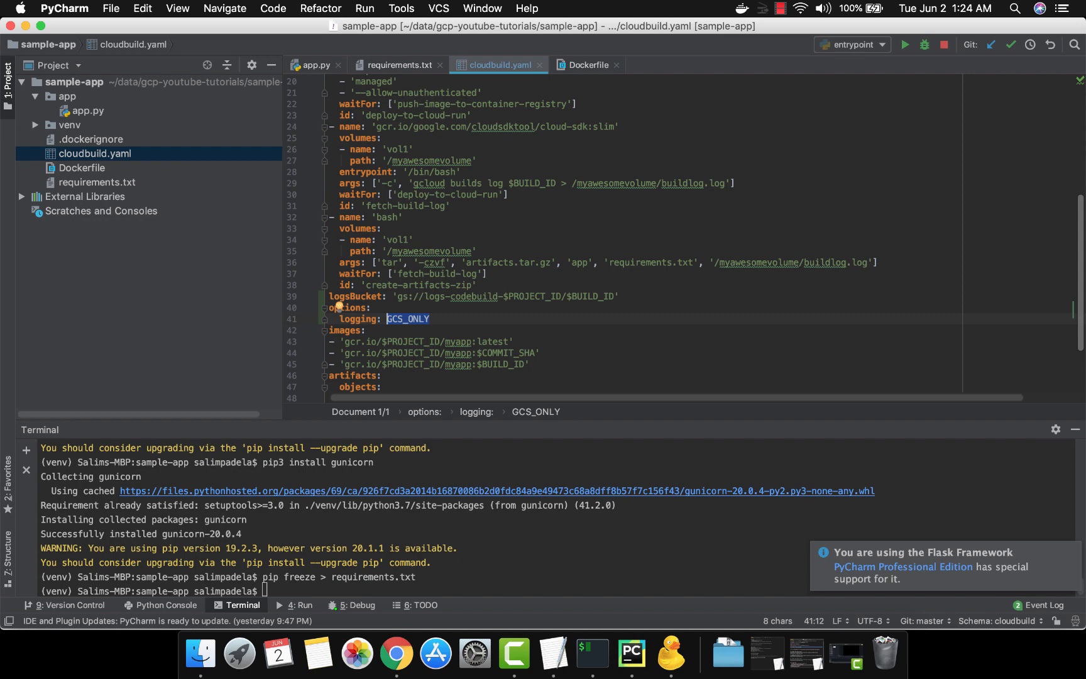
# Switch to Chrome and open the logs-codebuild-load-balancing-1 bucket in the Storage browser
pyautogui.press('super+Tab')
pyautogui.press('super+Tab')
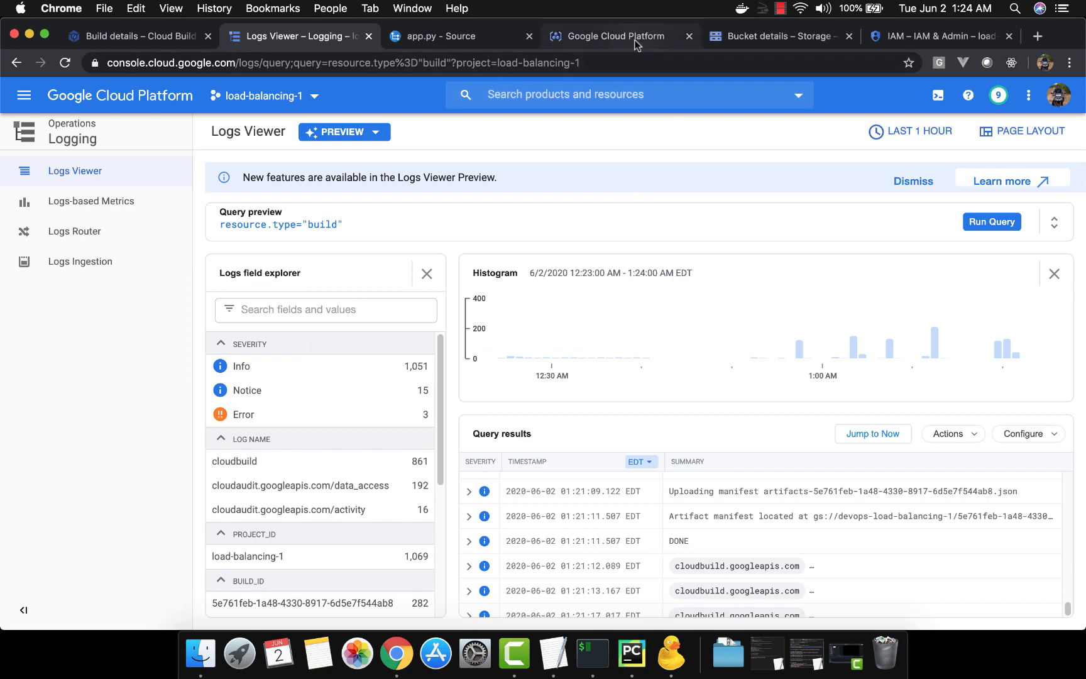
pyautogui.click(786, 37)
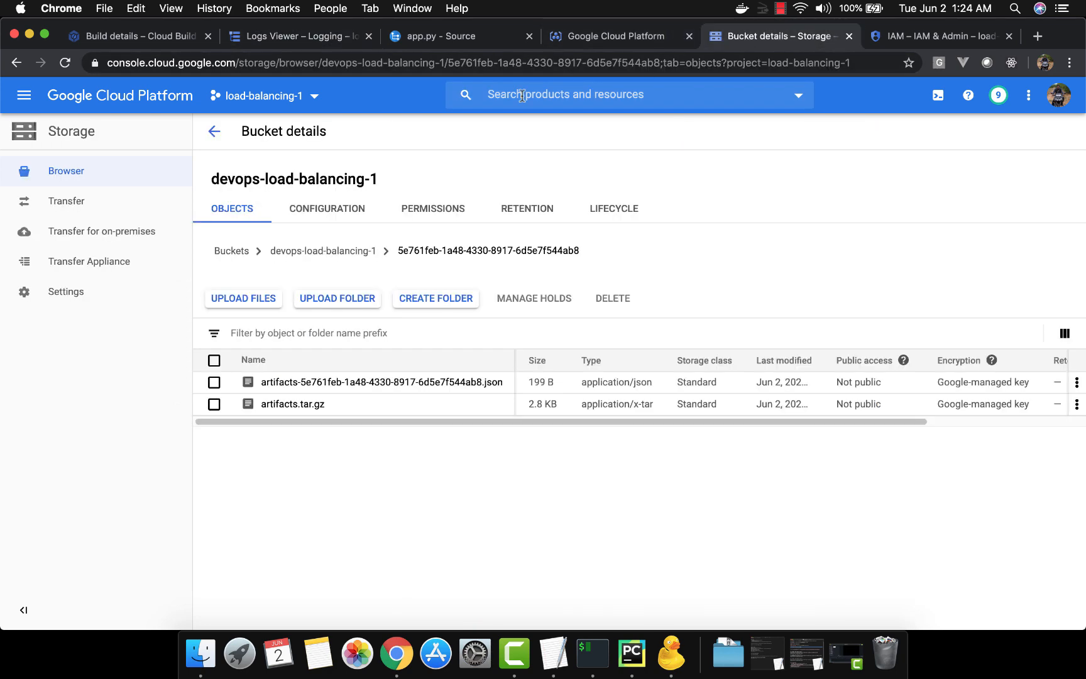
pyautogui.click(217, 130)
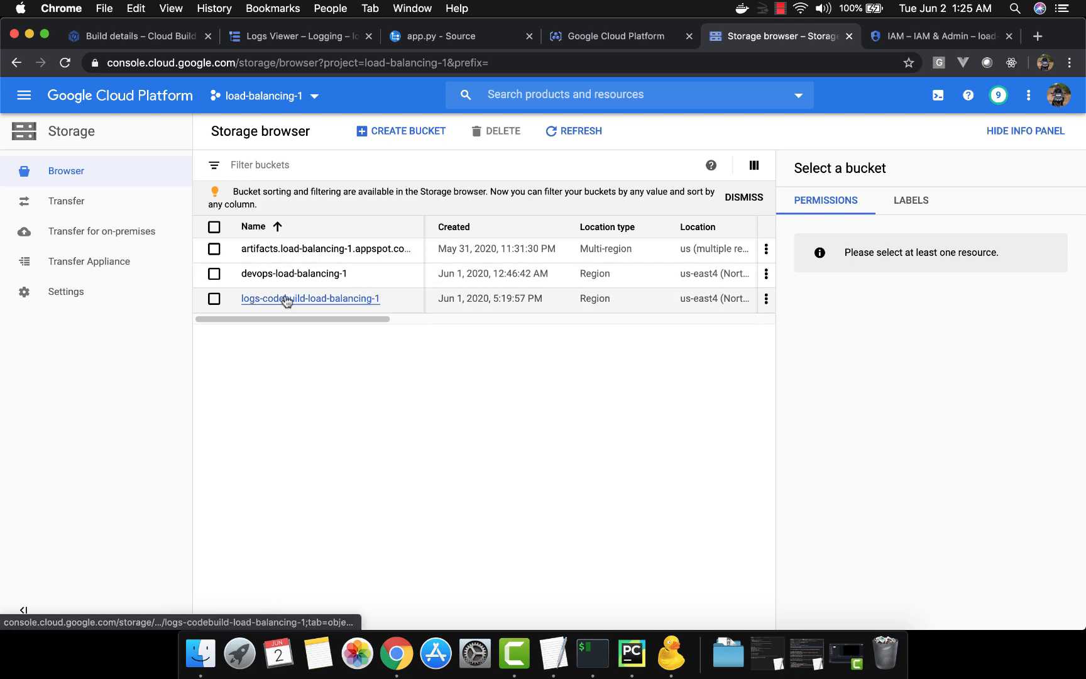
pyautogui.click(286, 301)
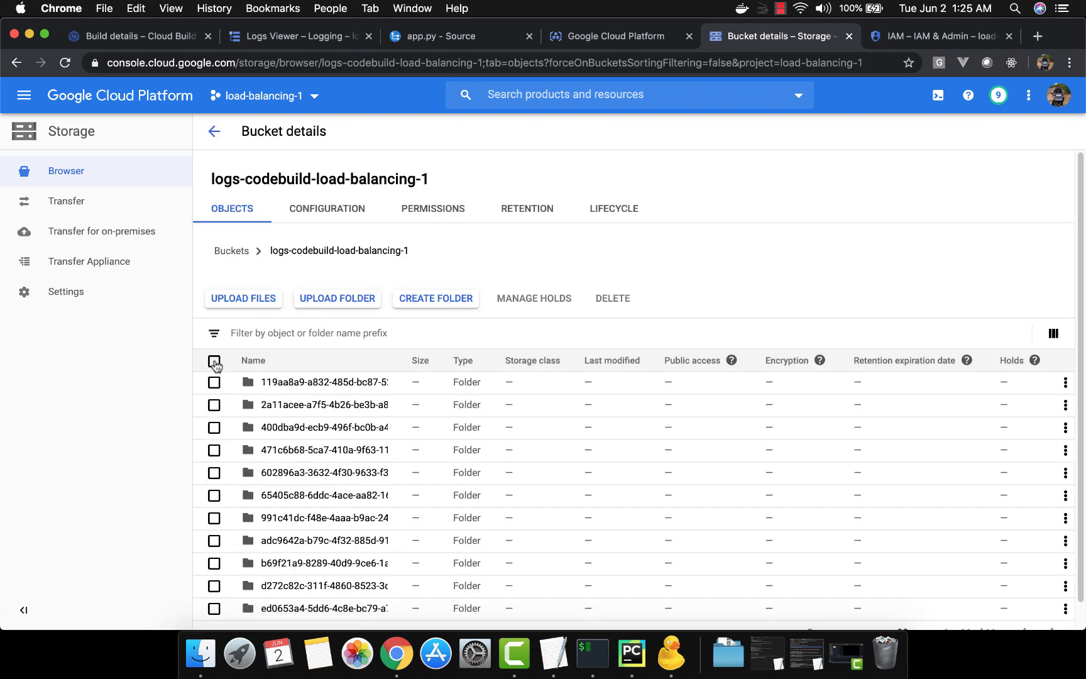
# Delete all folders in the logs-codebuild-load-balancing-1 bucket, confirming with DELETE
pyautogui.click(214, 362)
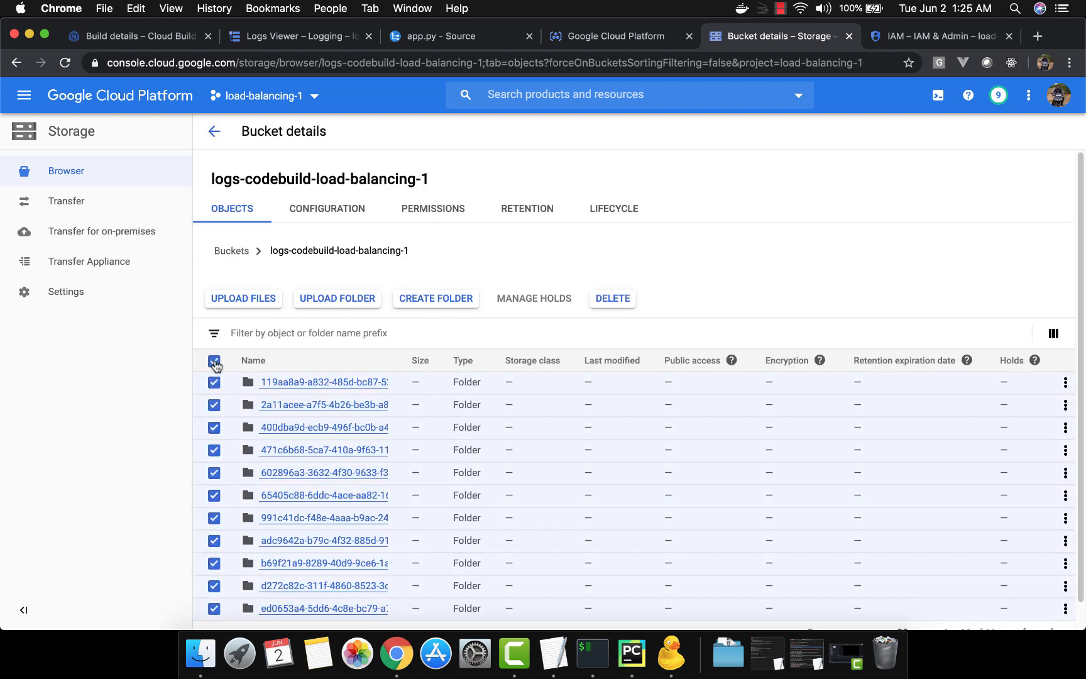
pyautogui.click(619, 299)
pyautogui.write('DE')
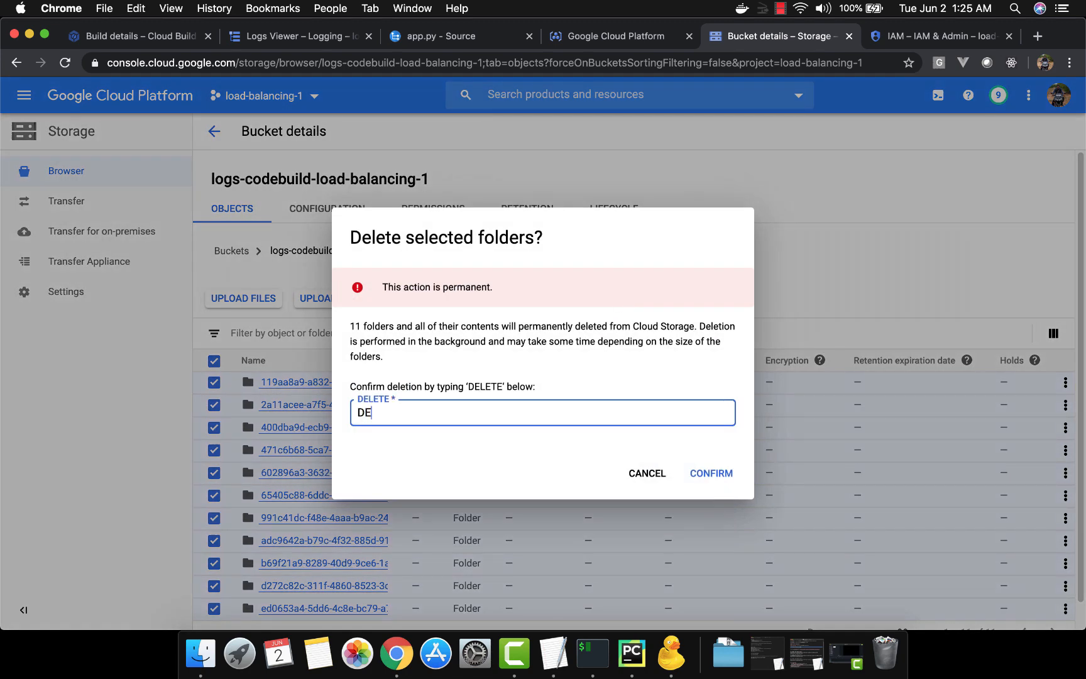
pyautogui.write('LETE')
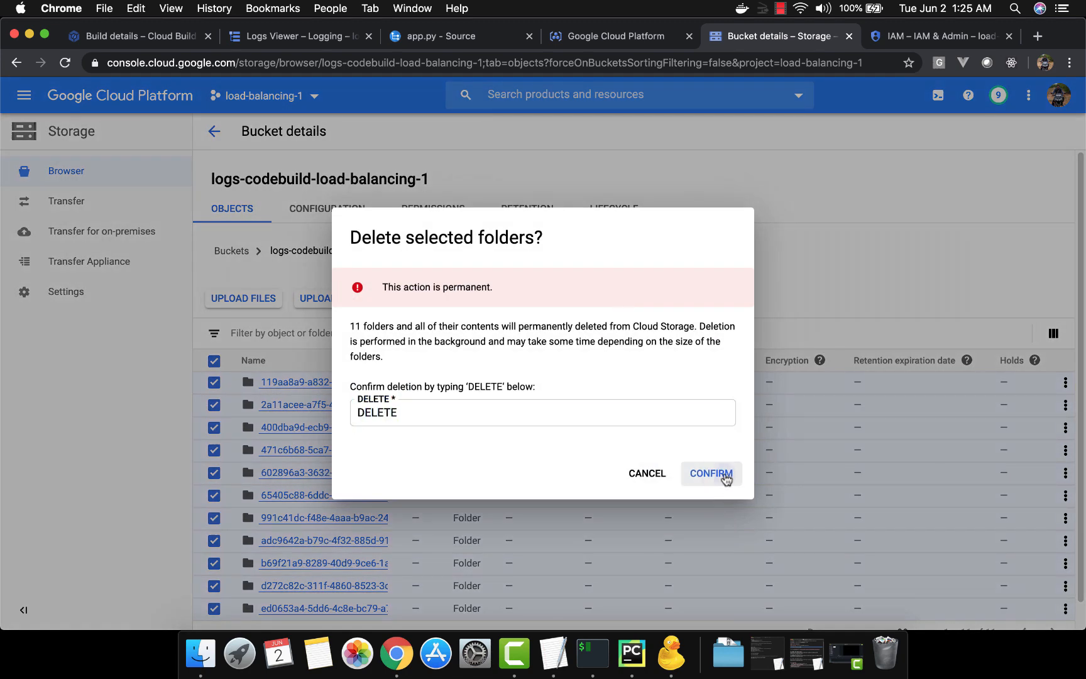
pyautogui.click(723, 476)
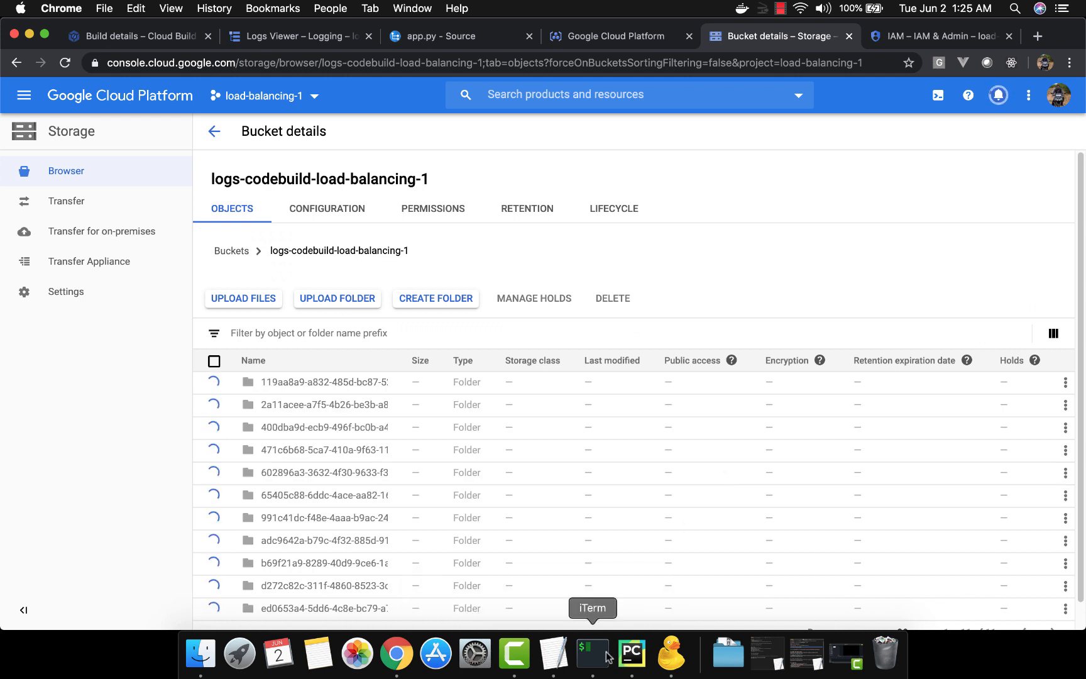
pyautogui.scroll(-1, 584, 484)
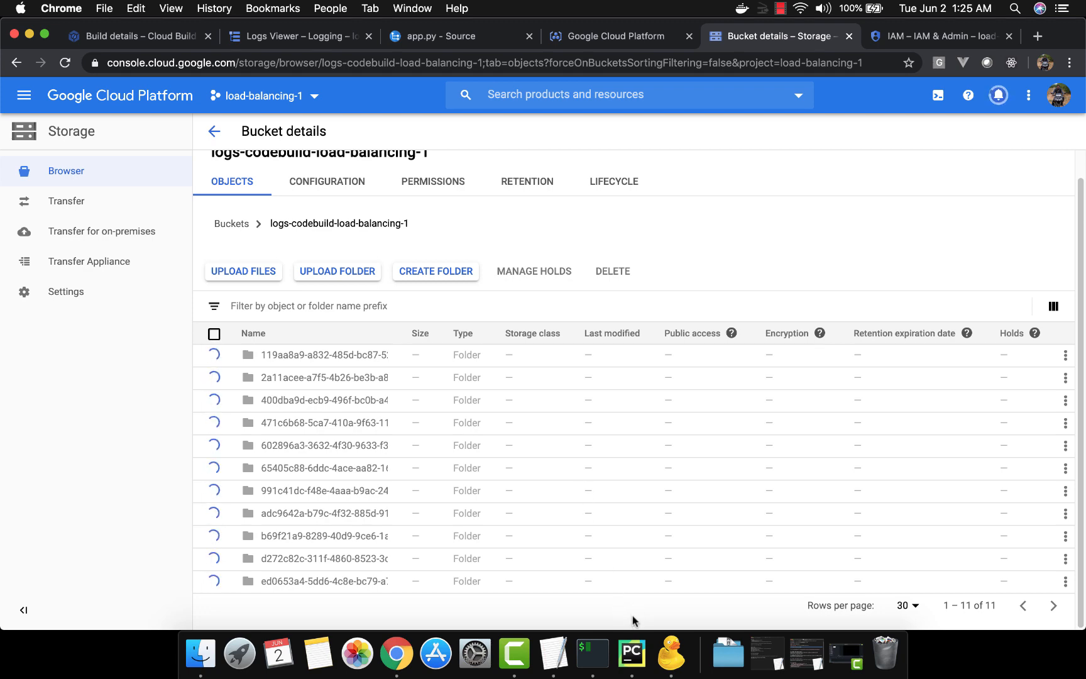
# Switch to iTerm, check the repository with git status, and stage cloudbuild.yaml
pyautogui.click(592, 654)
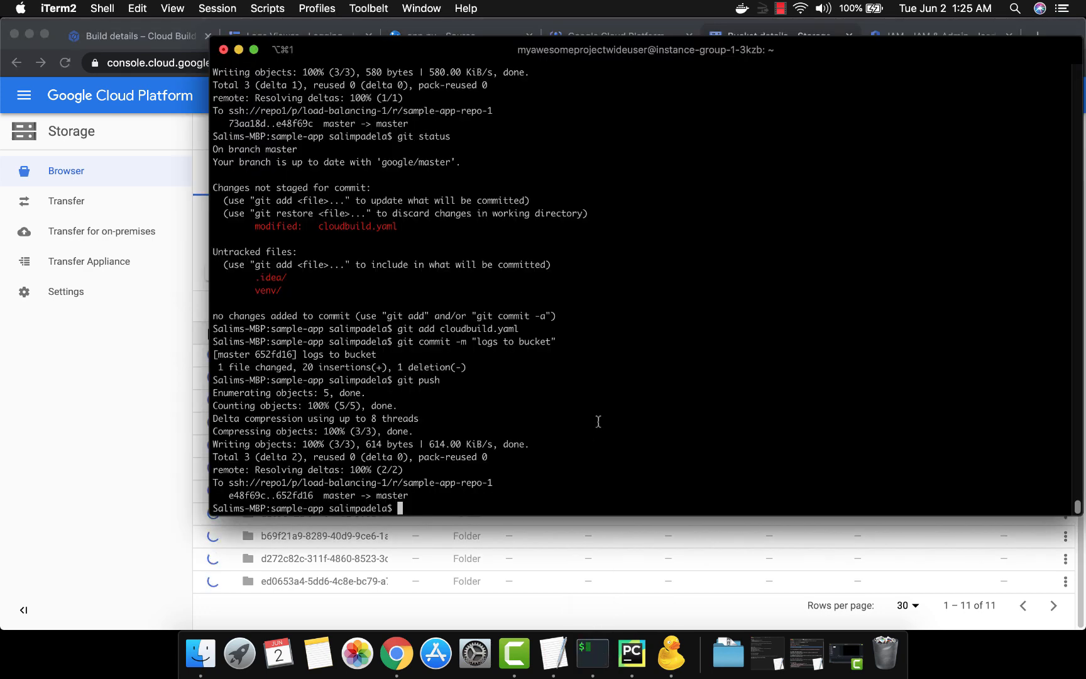
pyautogui.write('git status')
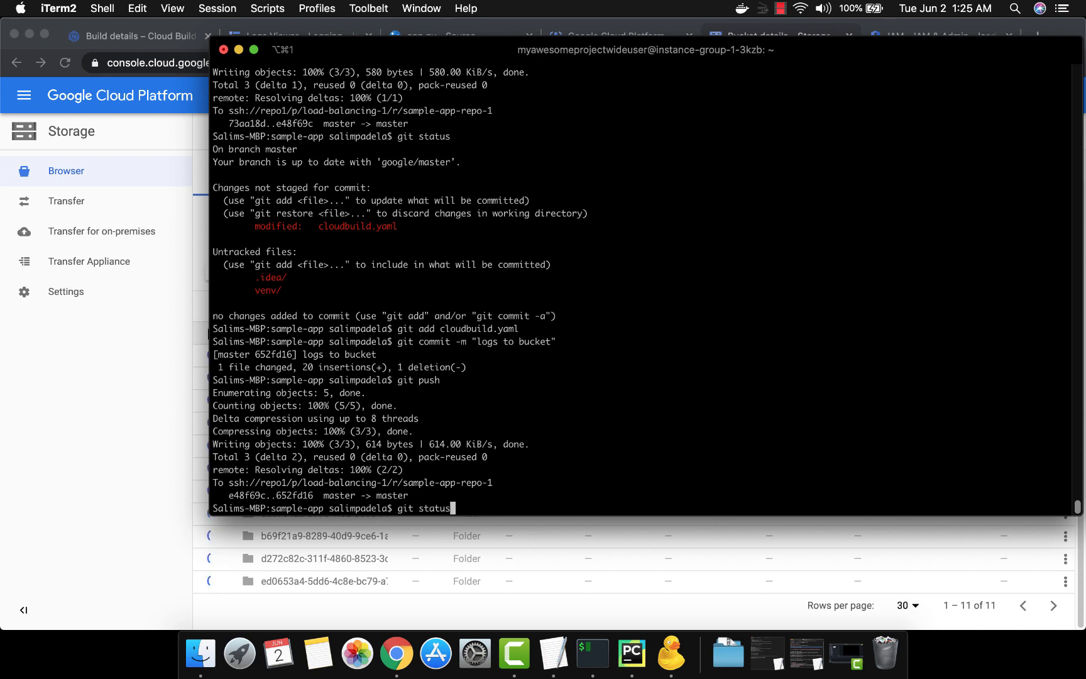
pyautogui.press('Return')
pyautogui.write('git add cloudbuild.yaml')
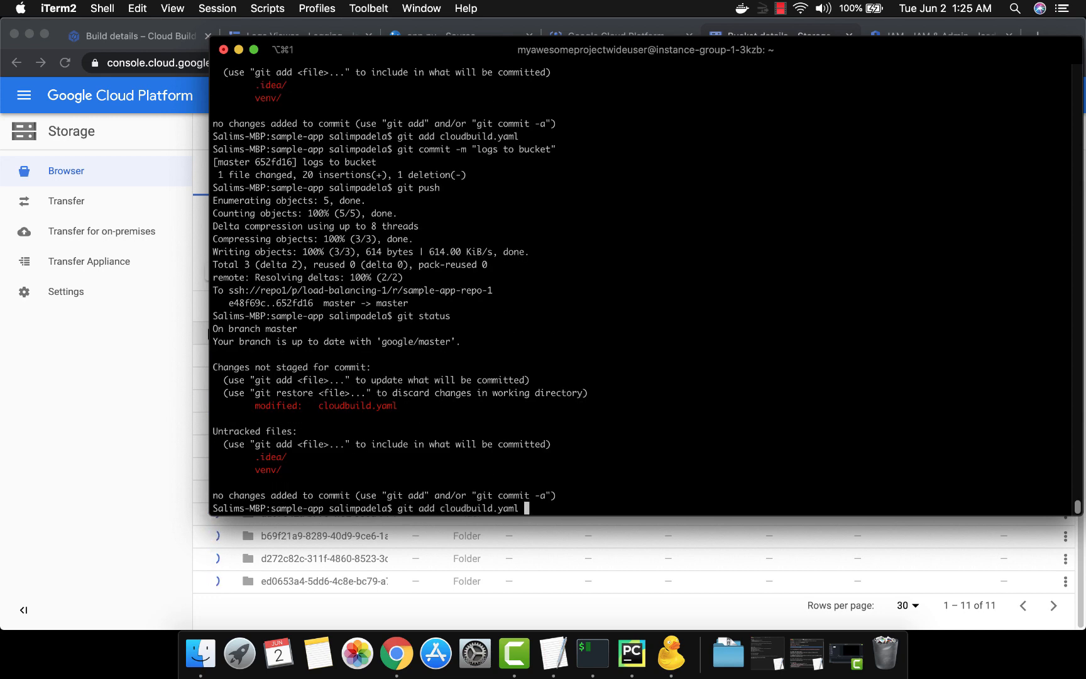
pyautogui.press('Return')
# Commit the staged change with the message "logging" and push it to the remote repository
pyautogui.write('git com')
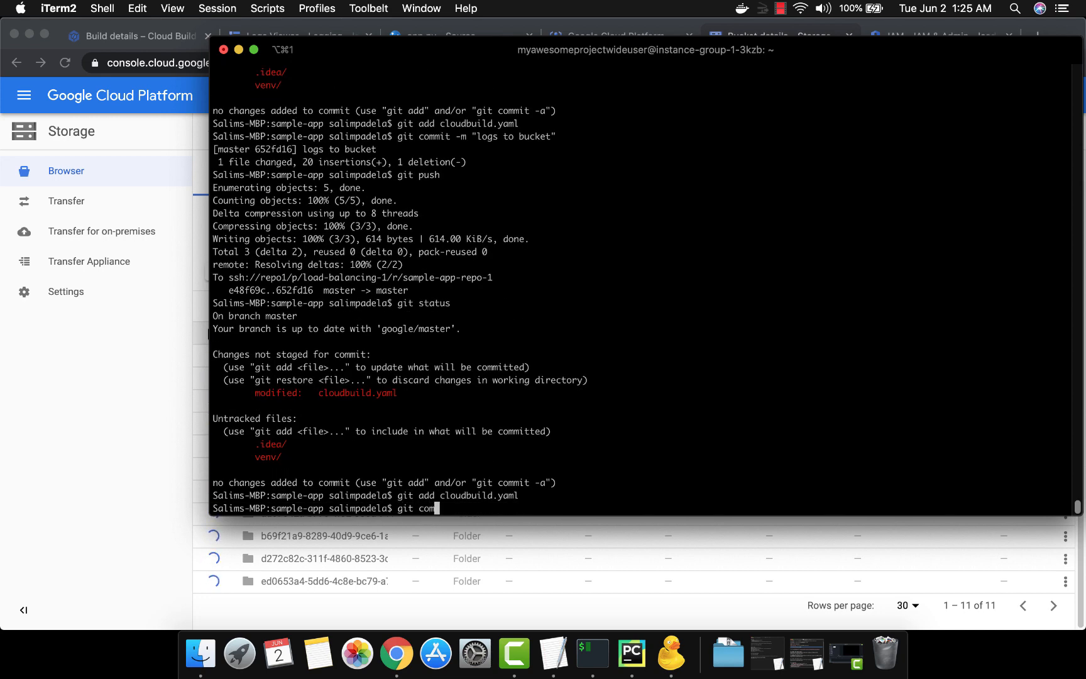
pyautogui.write('mit -m "logging"')
pyautogui.press('Return')
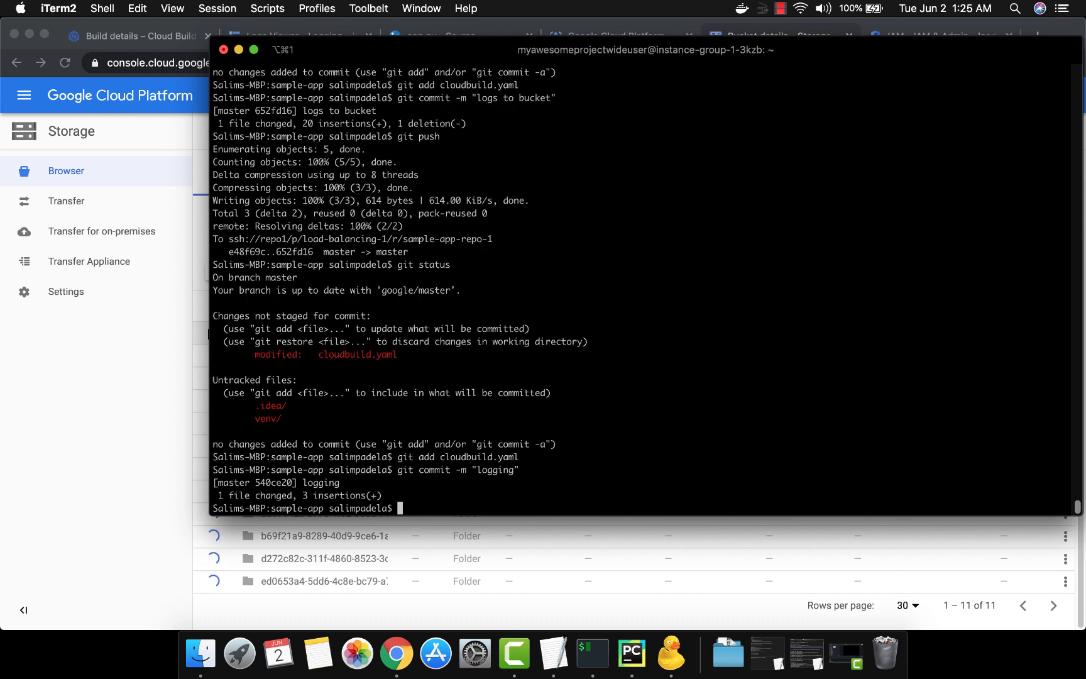
pyautogui.write('git push')
pyautogui.press('Return')
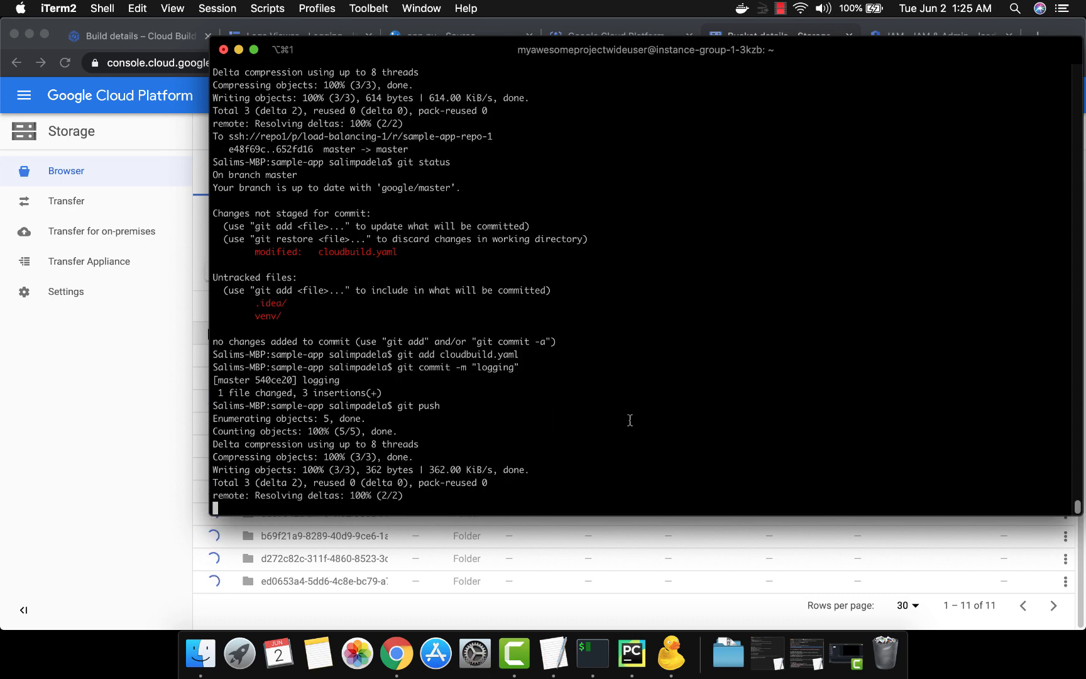
# Return to Chrome and reload the Logs Viewer to check for new Cloud Build entries
pyautogui.press('super+Tab')
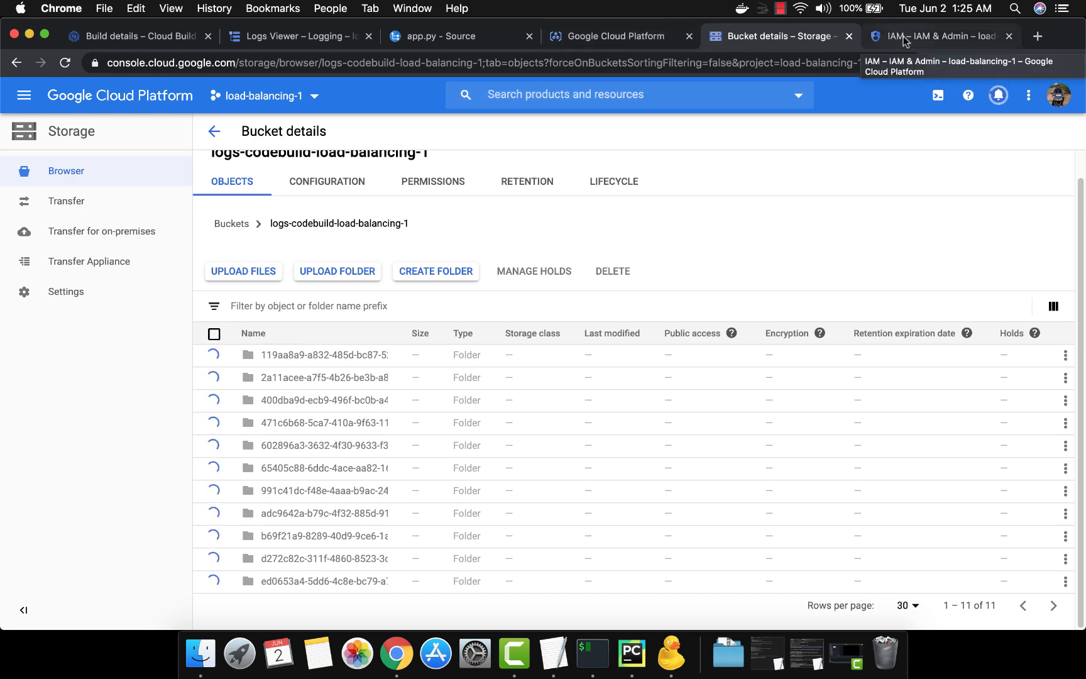
pyautogui.click(331, 36)
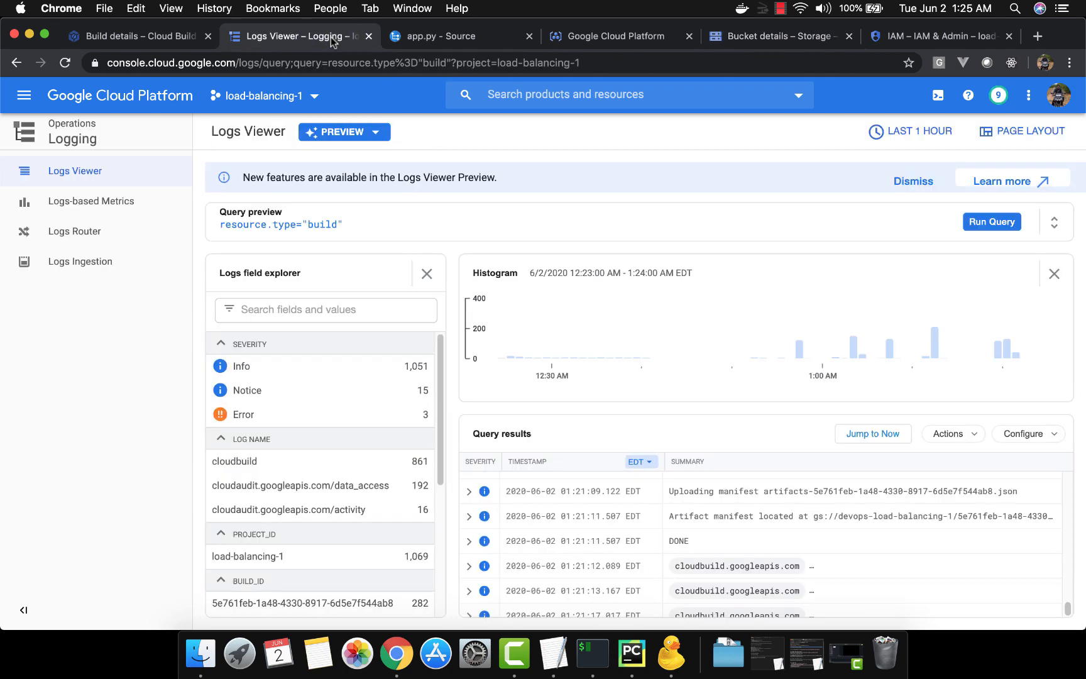
pyautogui.click(65, 62)
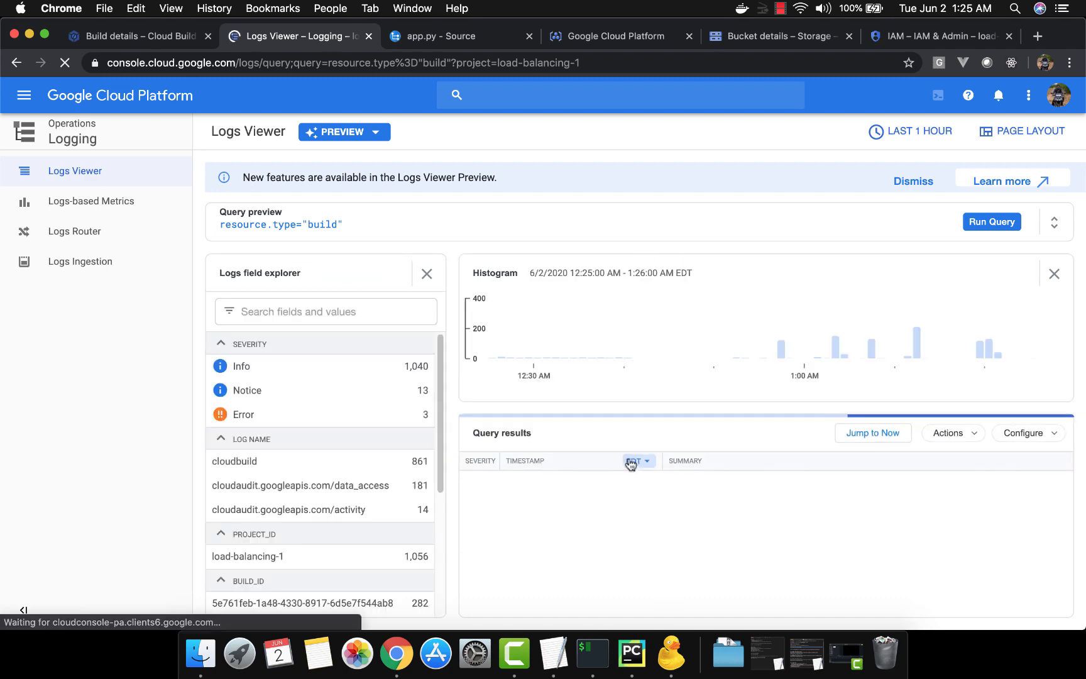
# Go to the Cloud Build history and open the newest build's details to follow its log
pyautogui.click(139, 35)
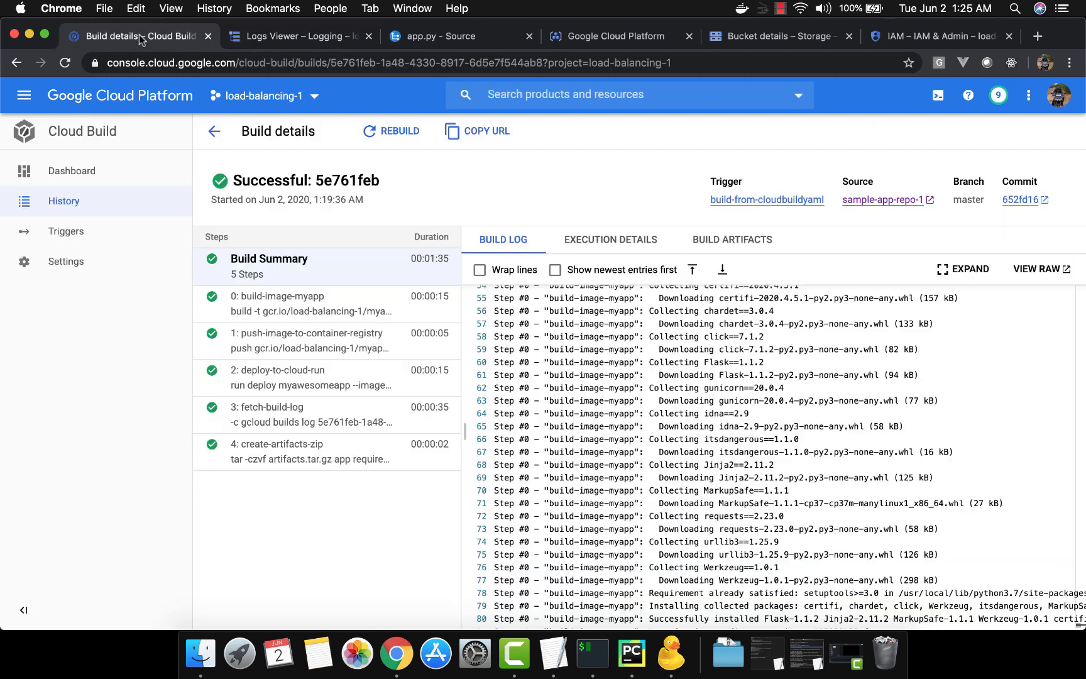
pyautogui.click(217, 128)
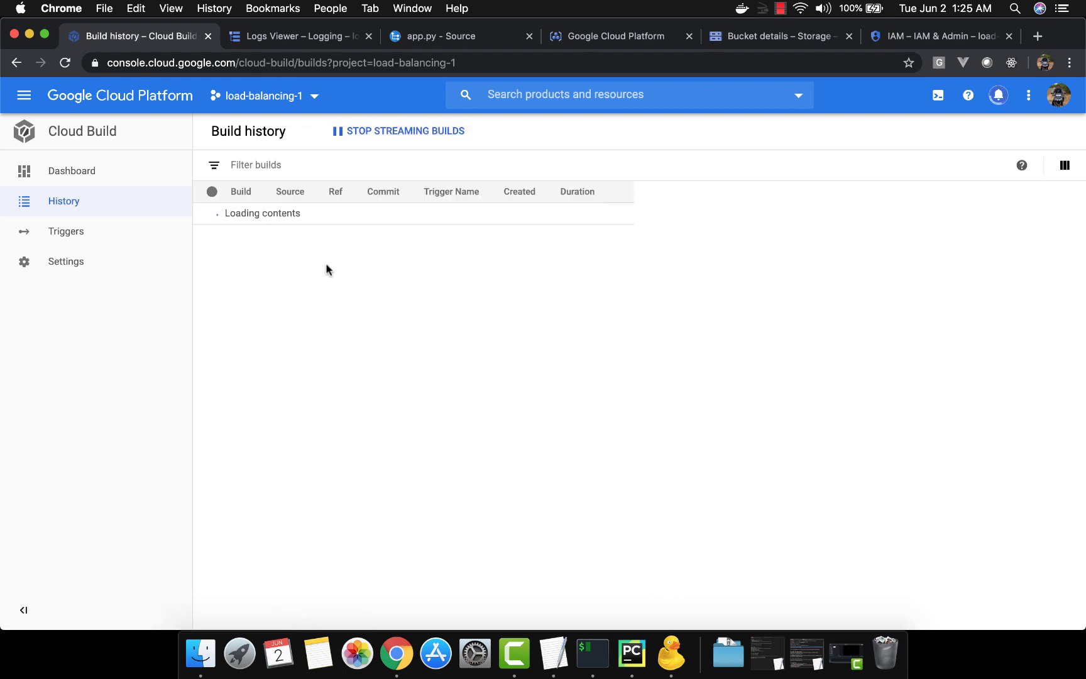
pyautogui.click(263, 213)
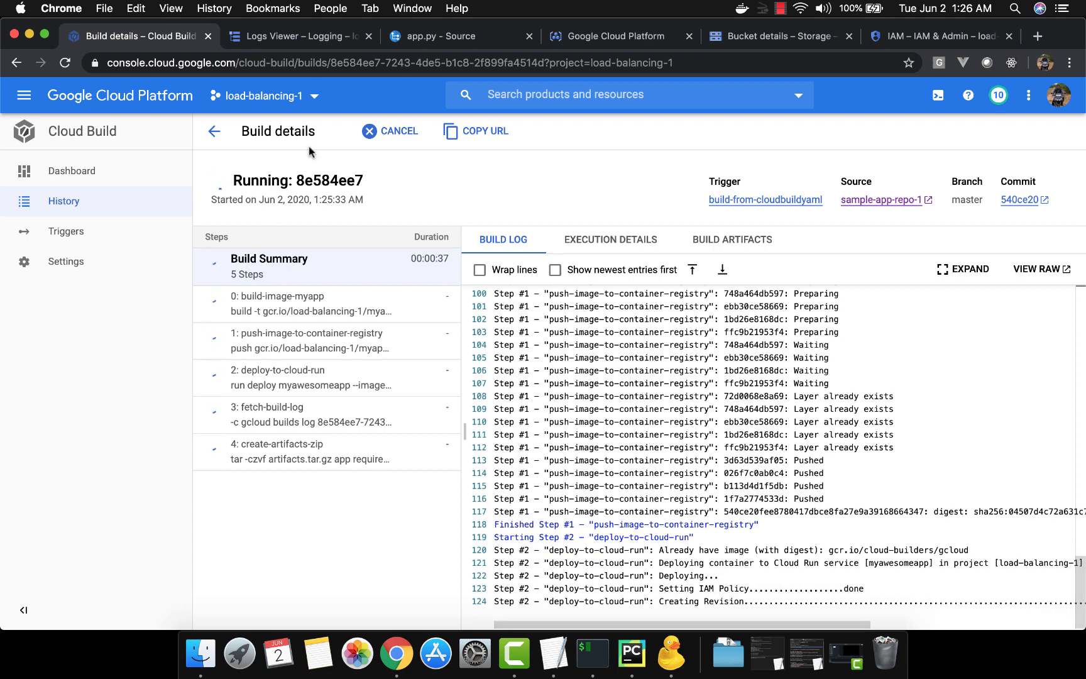
# Compare the running build's ID with the folder name in the logs-codebuild-load-balancing-1 bucket
pyautogui.click(772, 33)
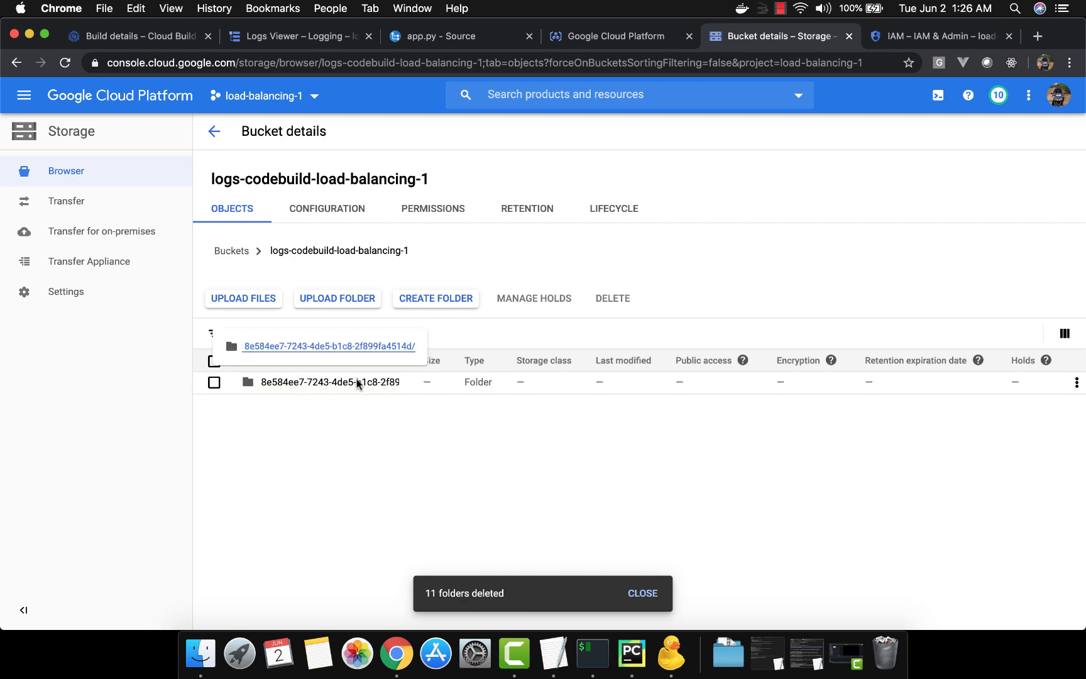
pyautogui.click(136, 36)
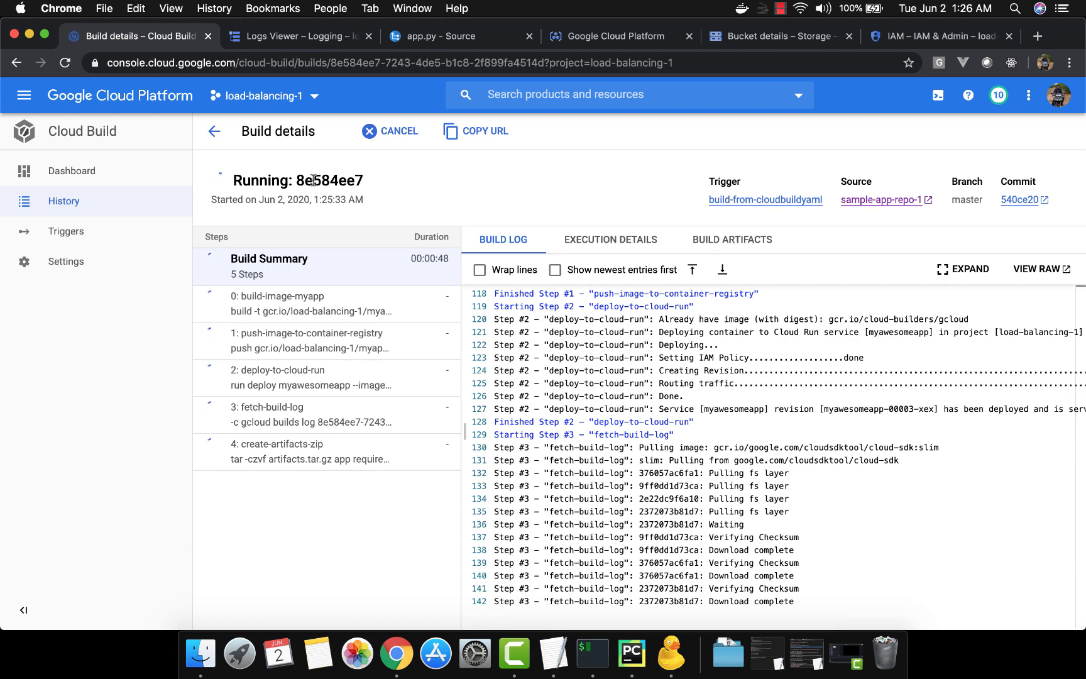
pyautogui.click(739, 42)
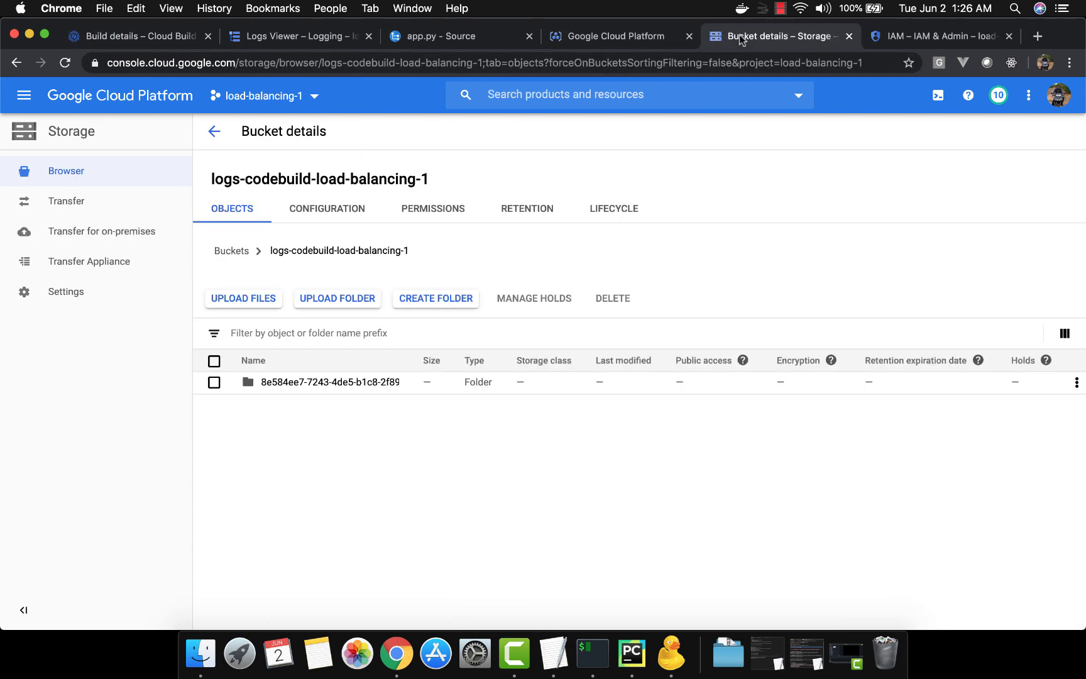
# Open the newest build's folder in the logs-codebuild-load-balancing-1 bucket and check the progress of that build in Cloud Build
pyautogui.click(289, 384)
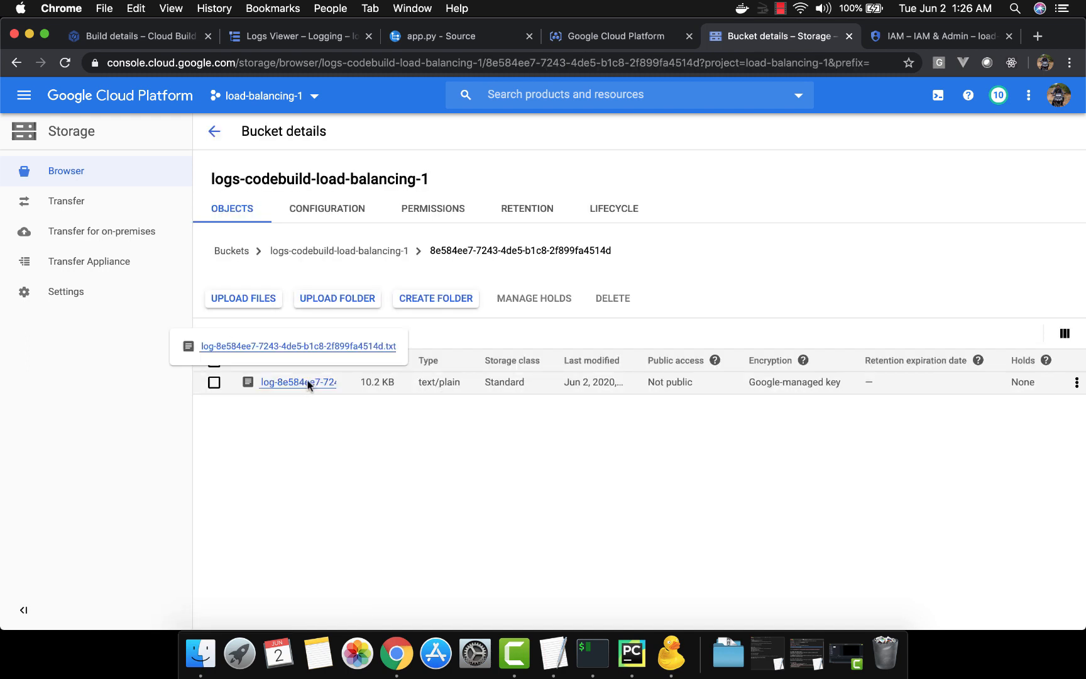
pyautogui.click(150, 38)
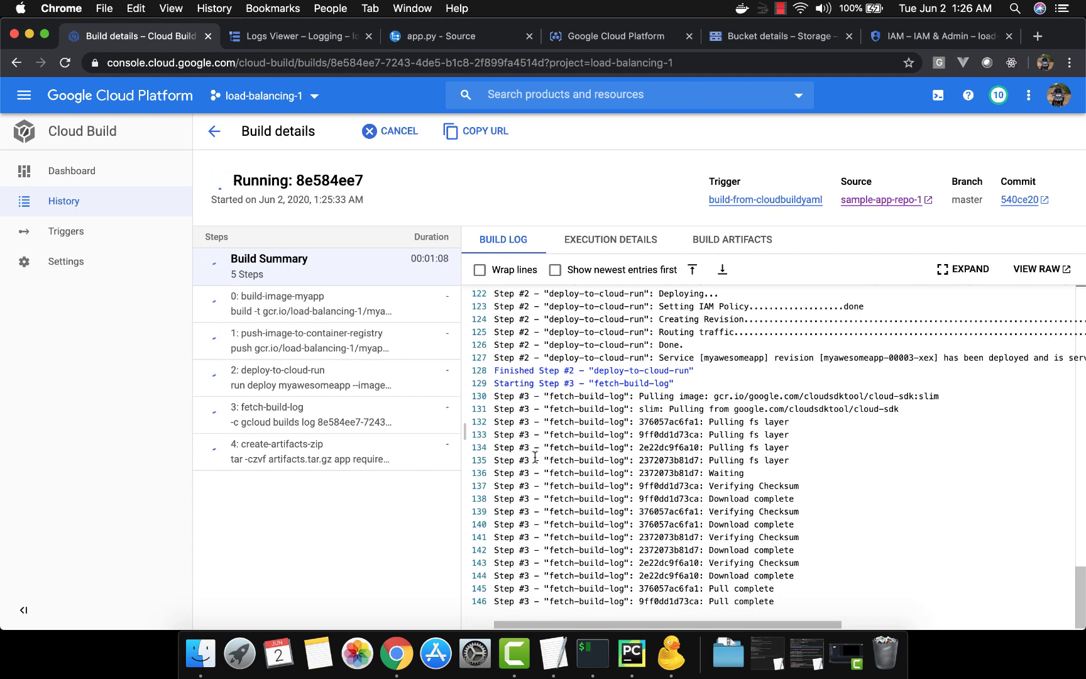
pyautogui.click(627, 39)
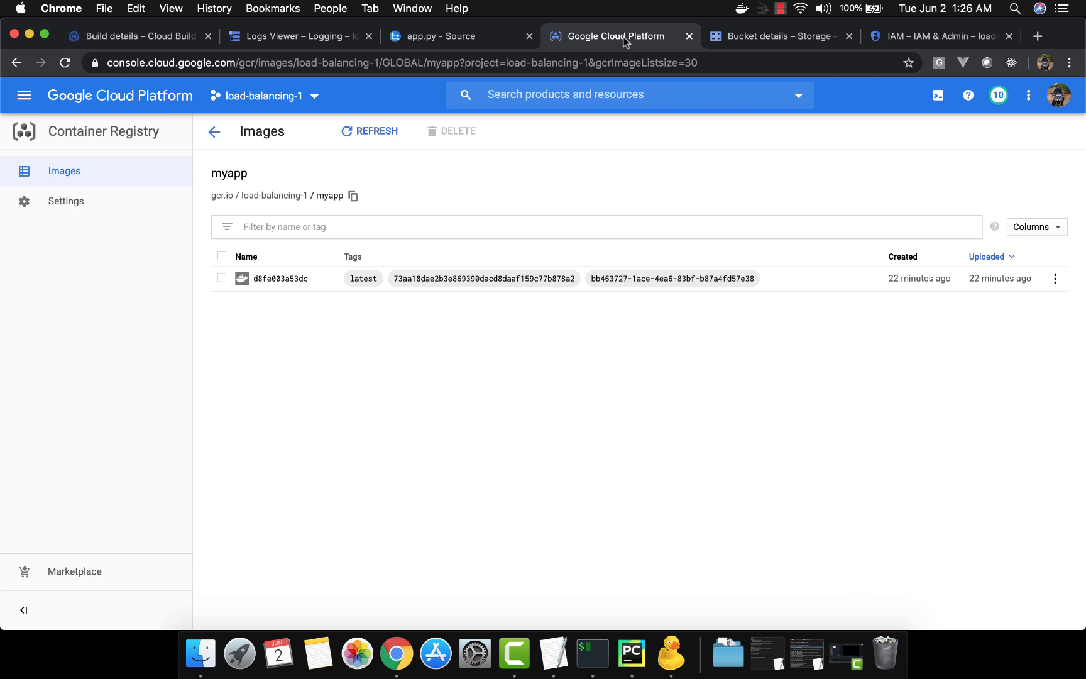
# Reload the Logs Viewer and examine its newest build entries for step log lines from the current build
pyautogui.click(300, 39)
pyautogui.click(65, 65)
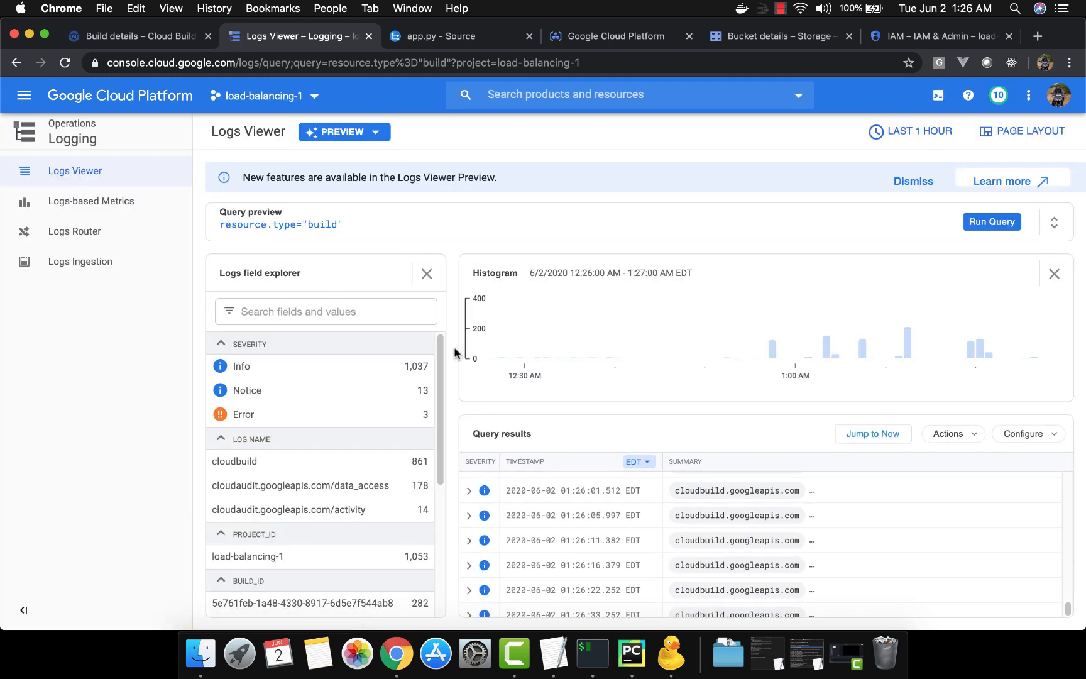
pyautogui.click(469, 491)
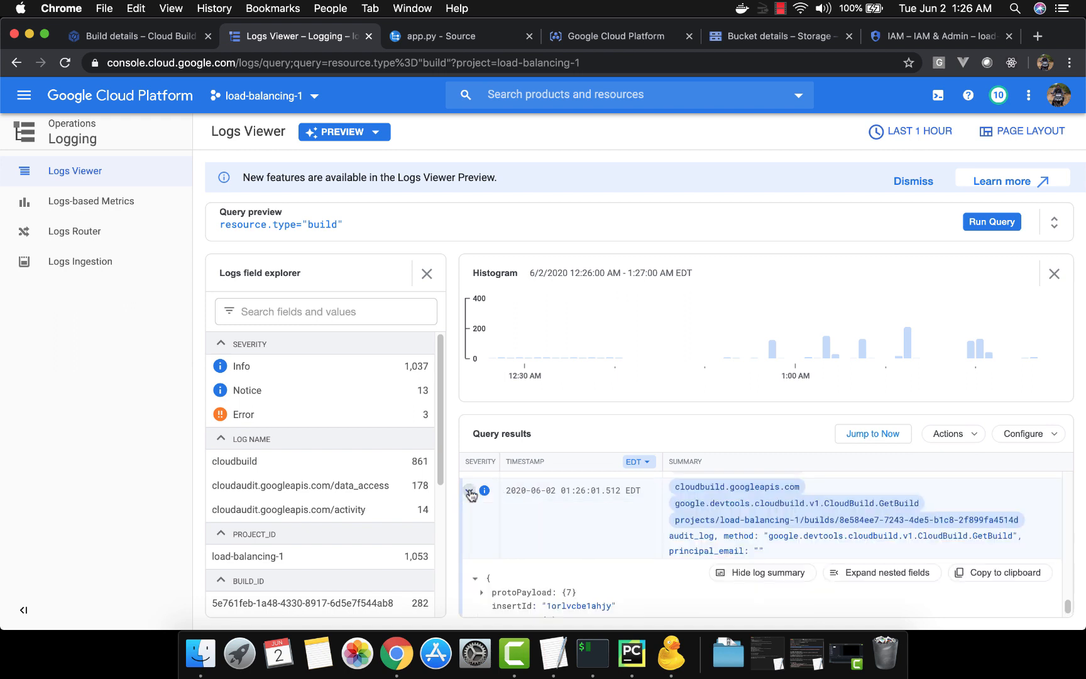
pyautogui.click(469, 493)
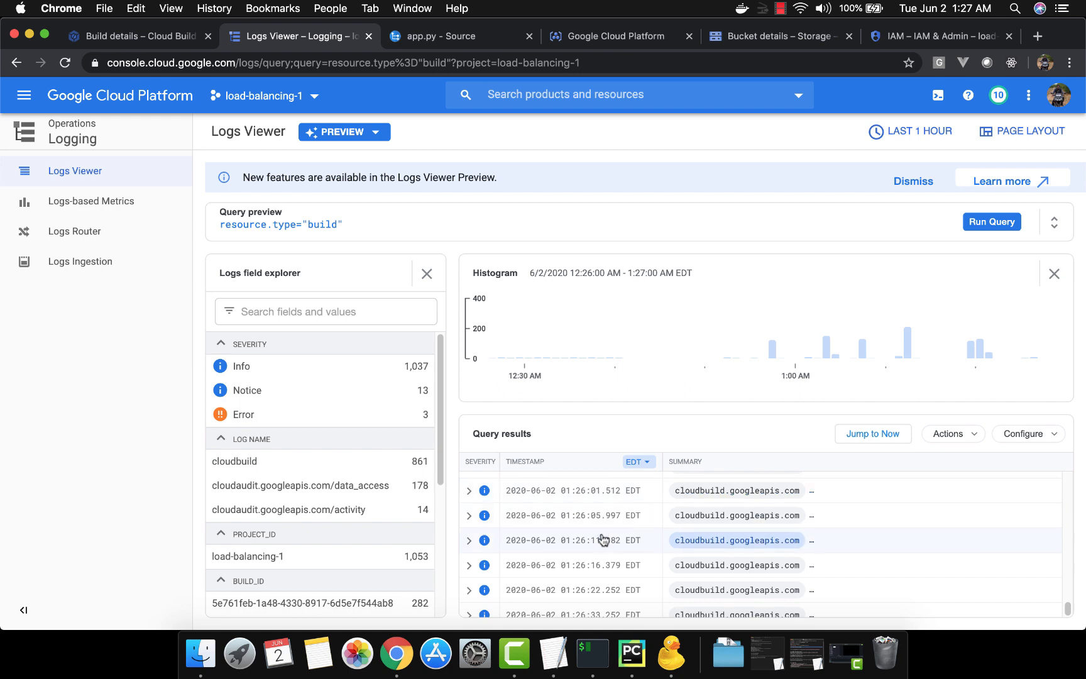
pyautogui.scroll(-1, 604, 539)
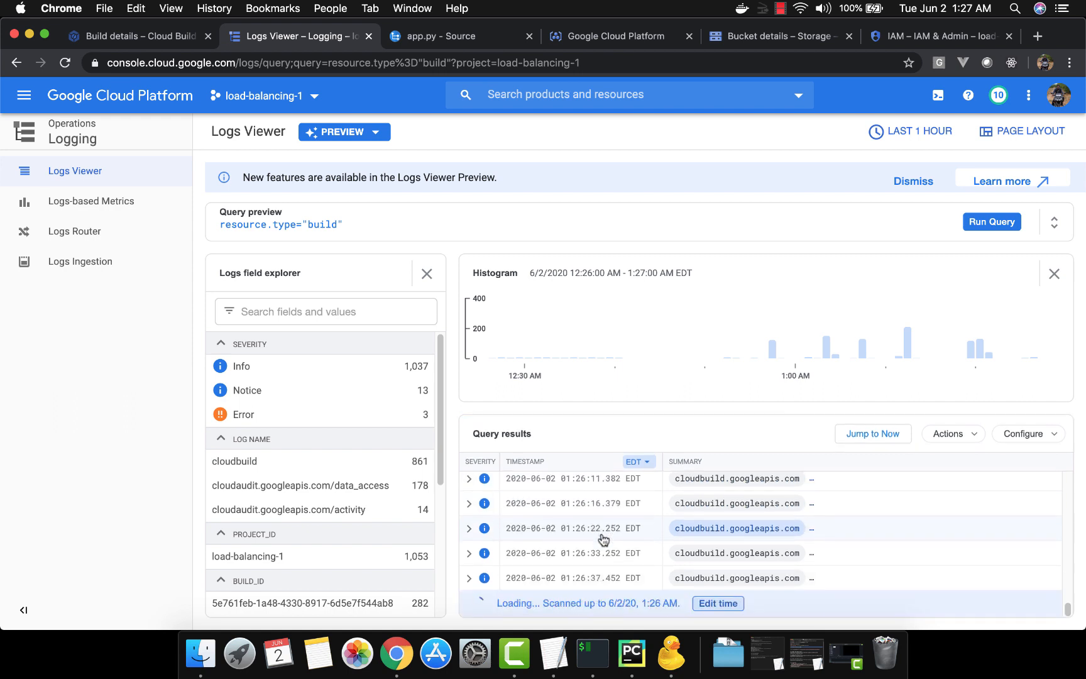
pyautogui.scroll(10, 603, 539)
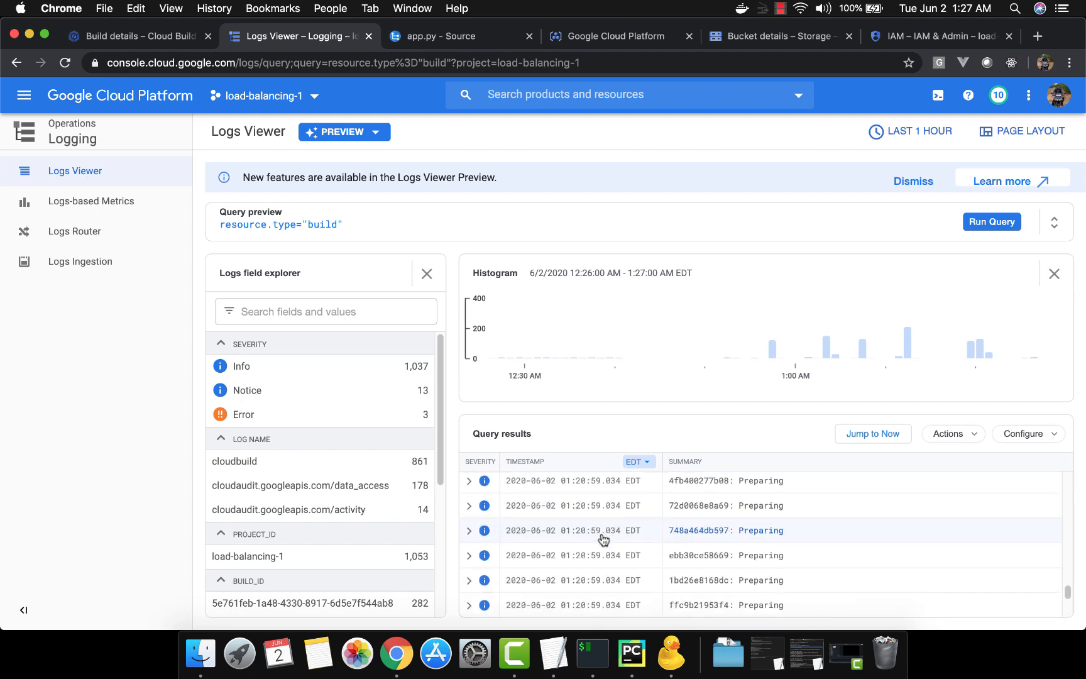
pyautogui.scroll(5, 604, 539)
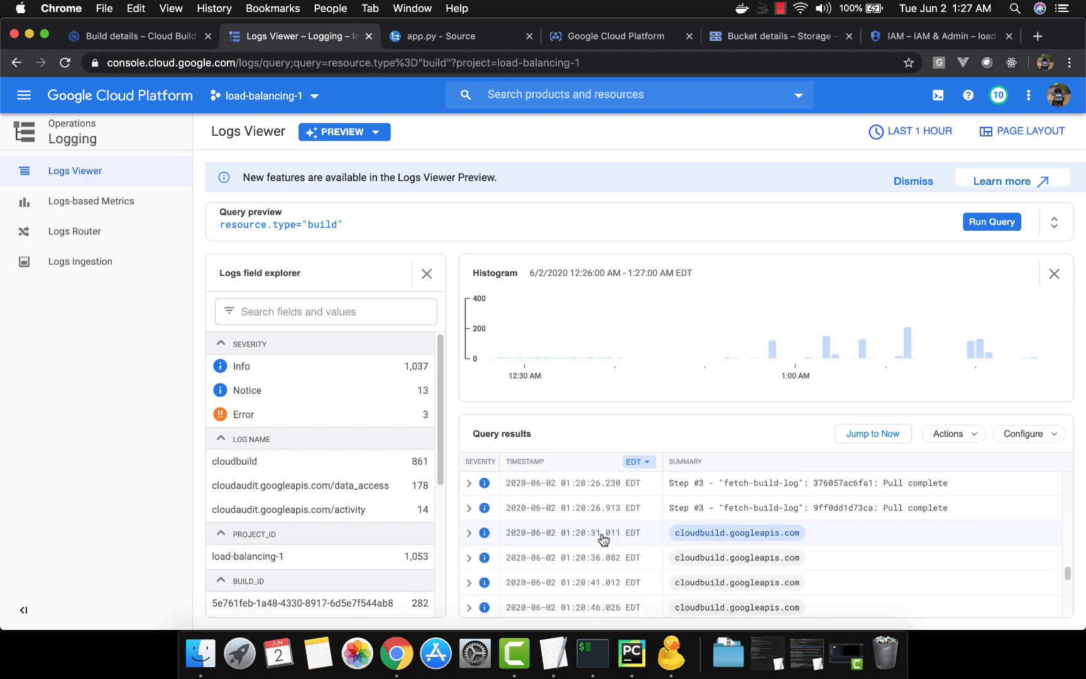
pyautogui.scroll(-4, 600, 542)
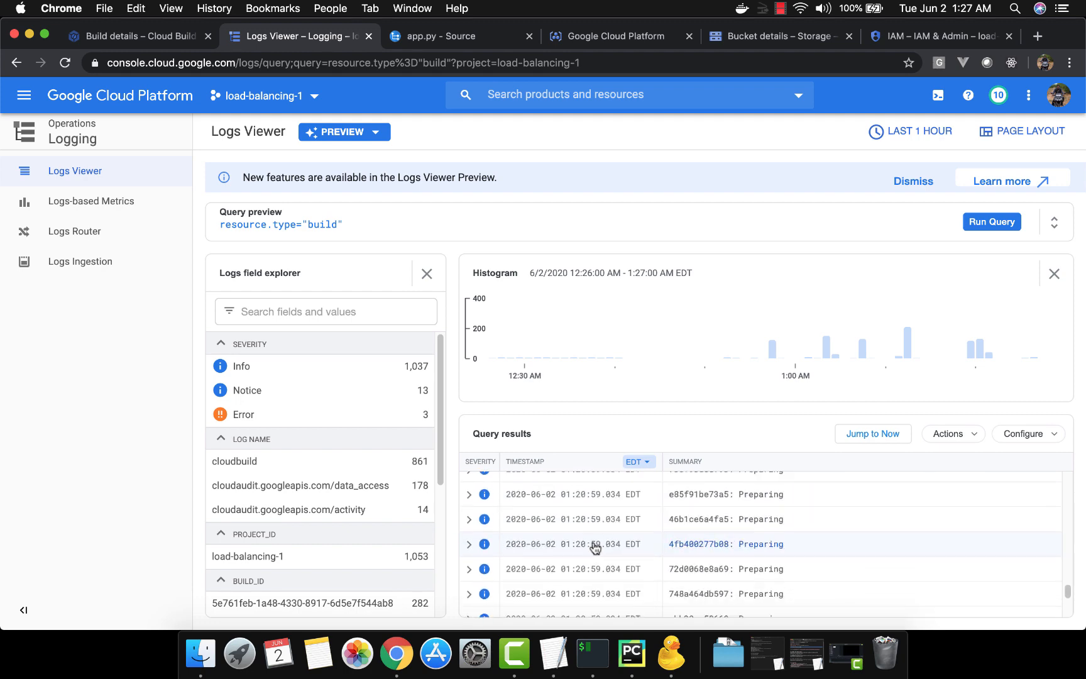
pyautogui.scroll(-1, 596, 549)
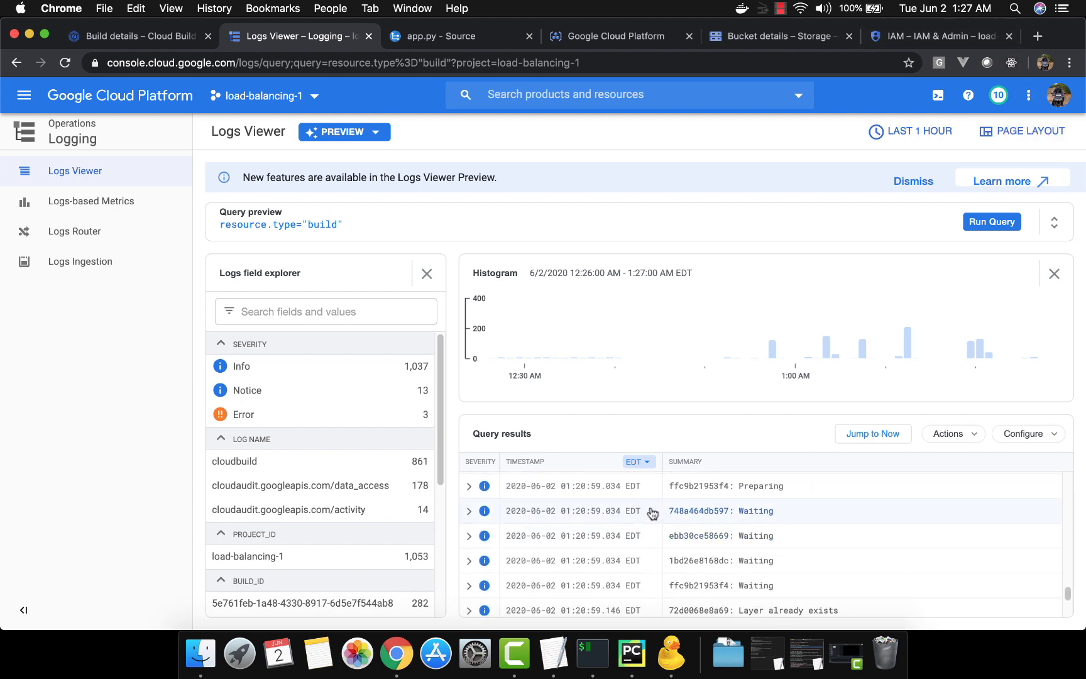
pyautogui.scroll(-10, 608, 565)
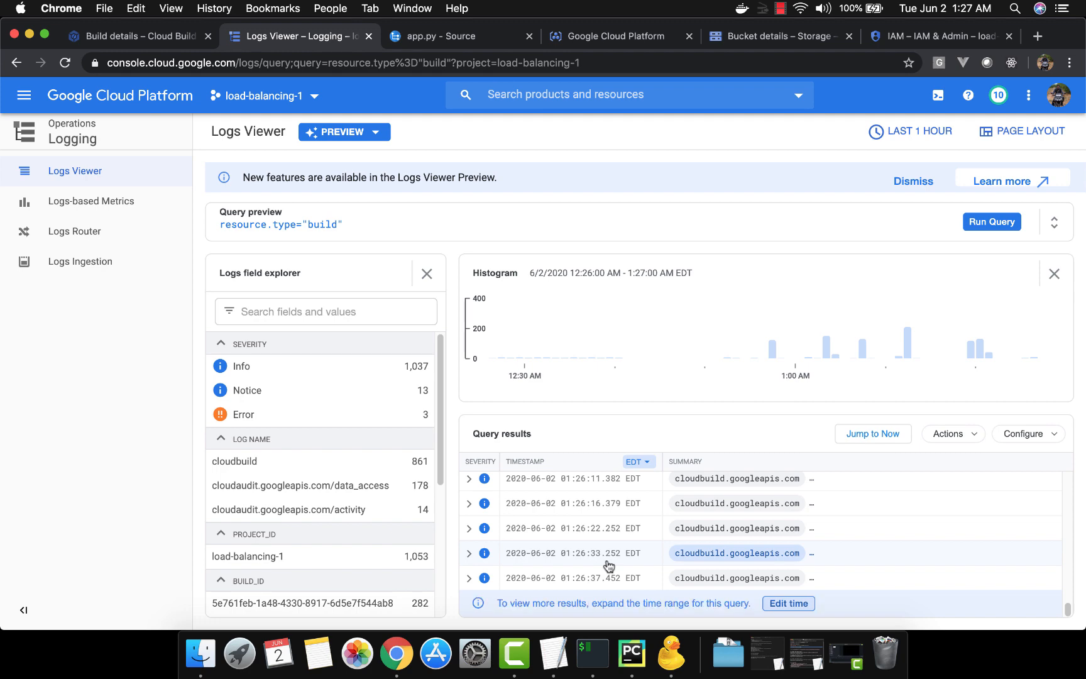
# Check the build's status, open its log text file from the logs-codebuild-load-balancing-1 bucket and read it through to the end
pyautogui.click(151, 36)
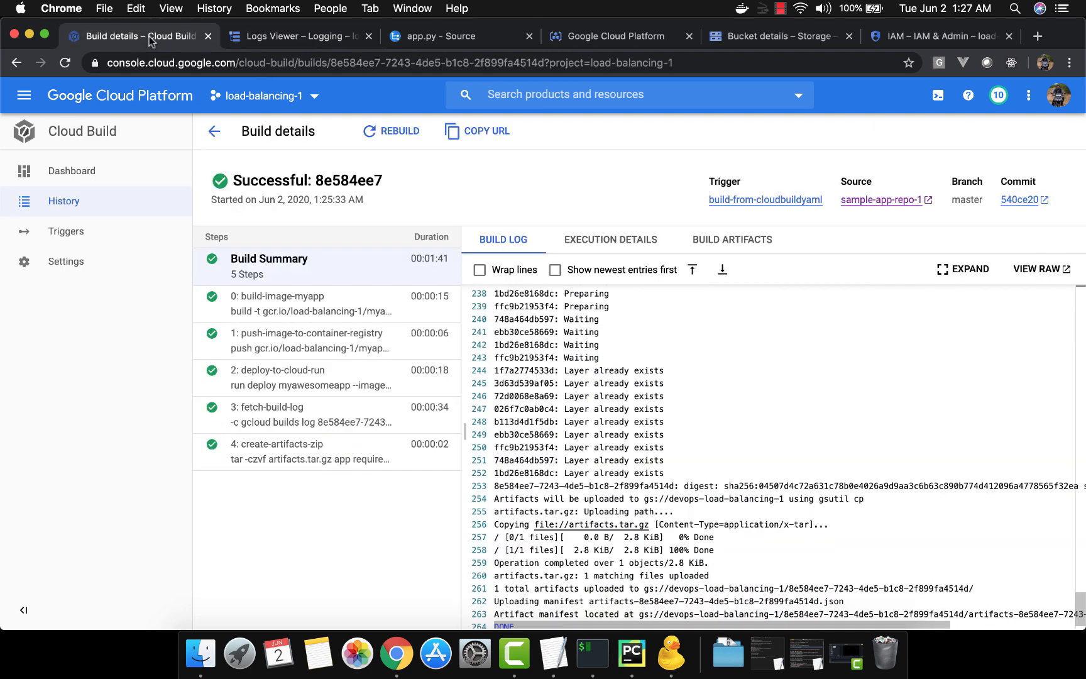
pyautogui.click(630, 40)
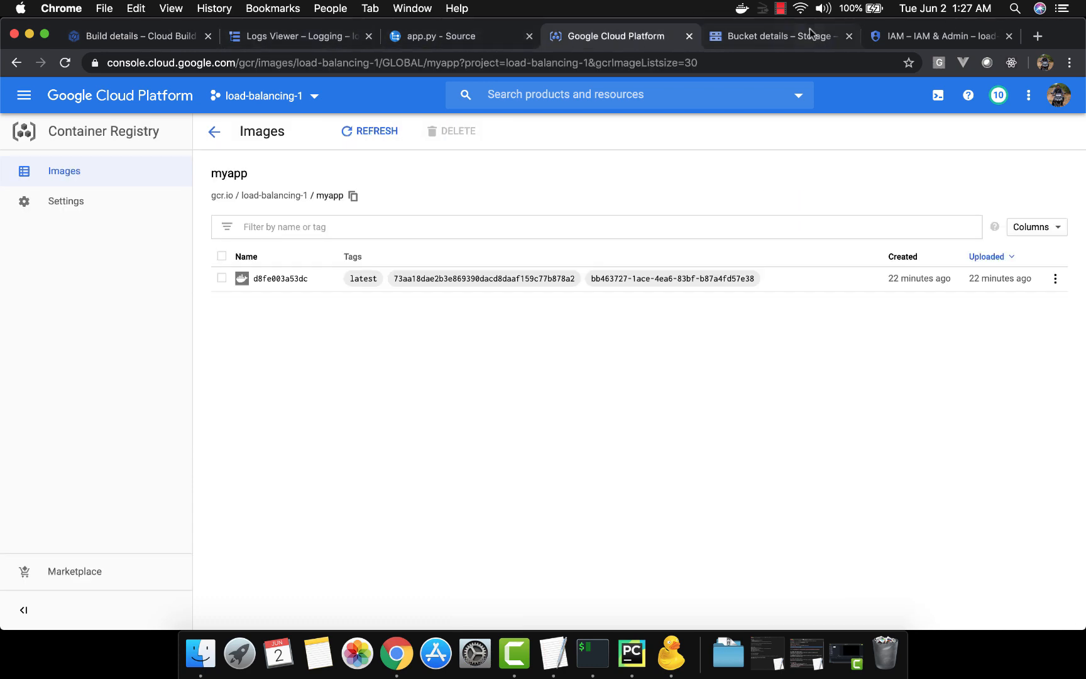
pyautogui.click(782, 38)
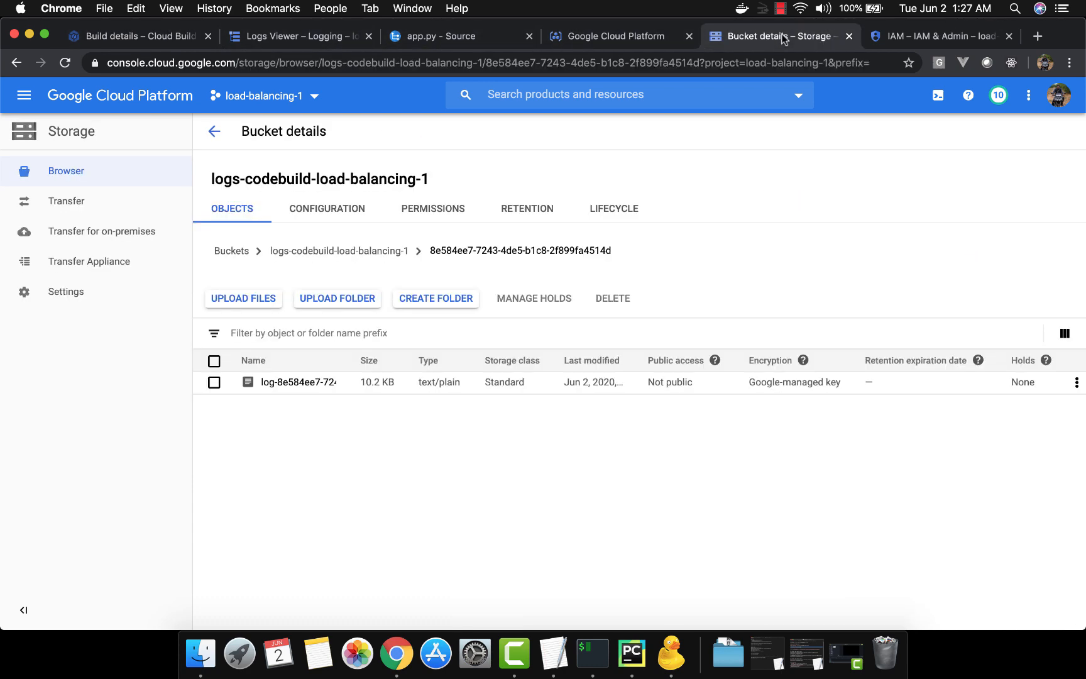
pyautogui.click(297, 382)
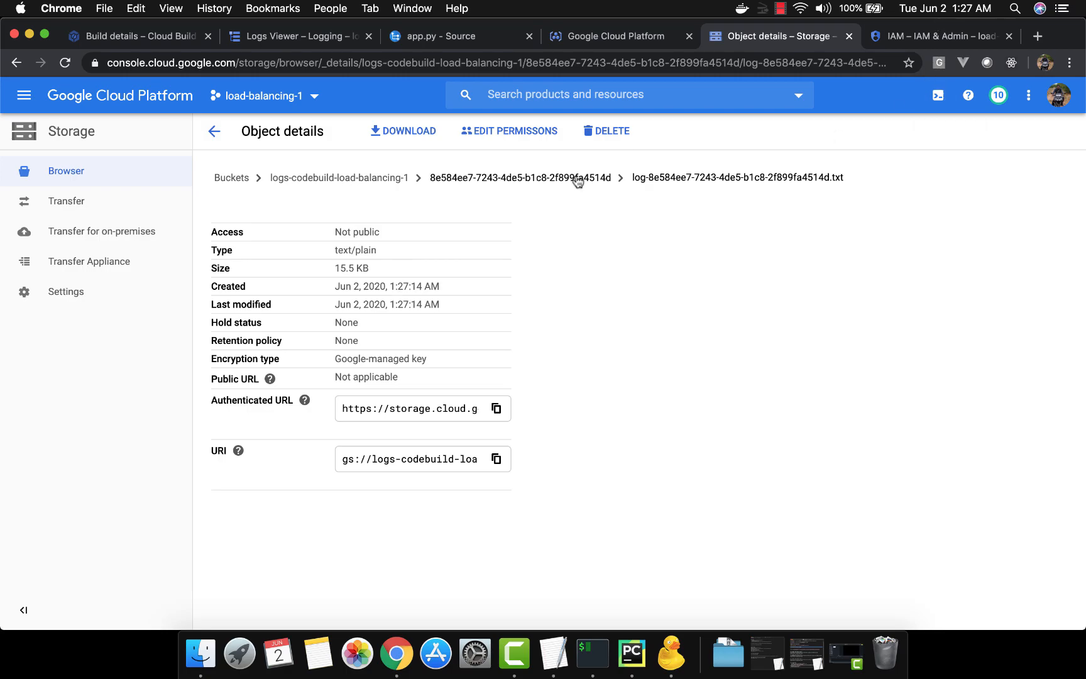
pyautogui.click(410, 133)
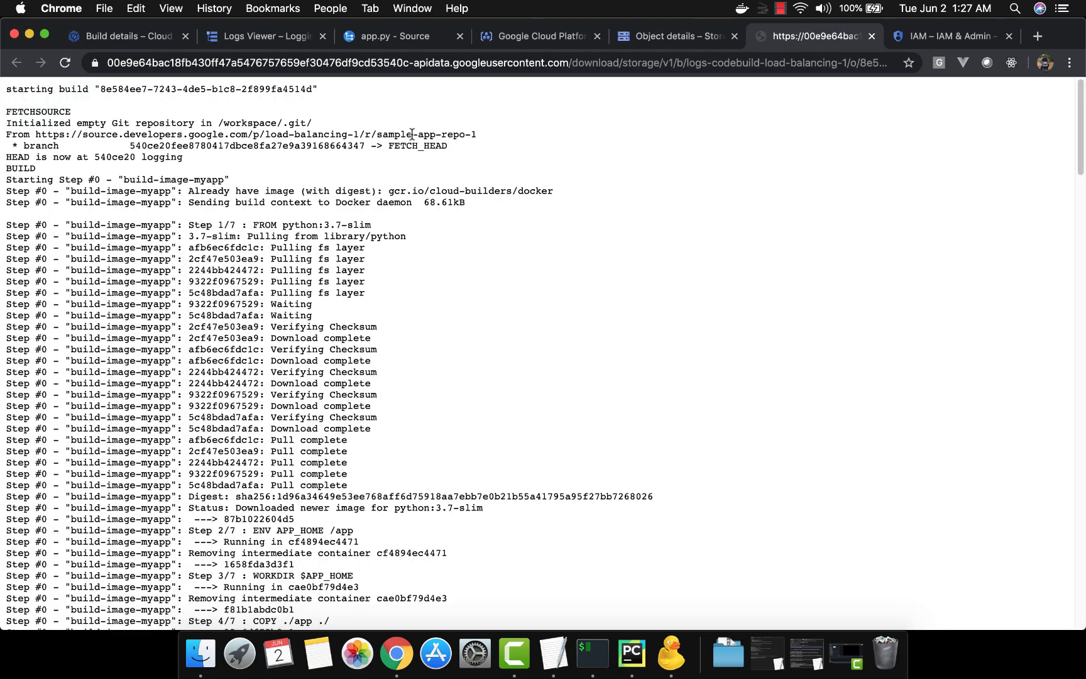
pyautogui.scroll(-20, 405, 395)
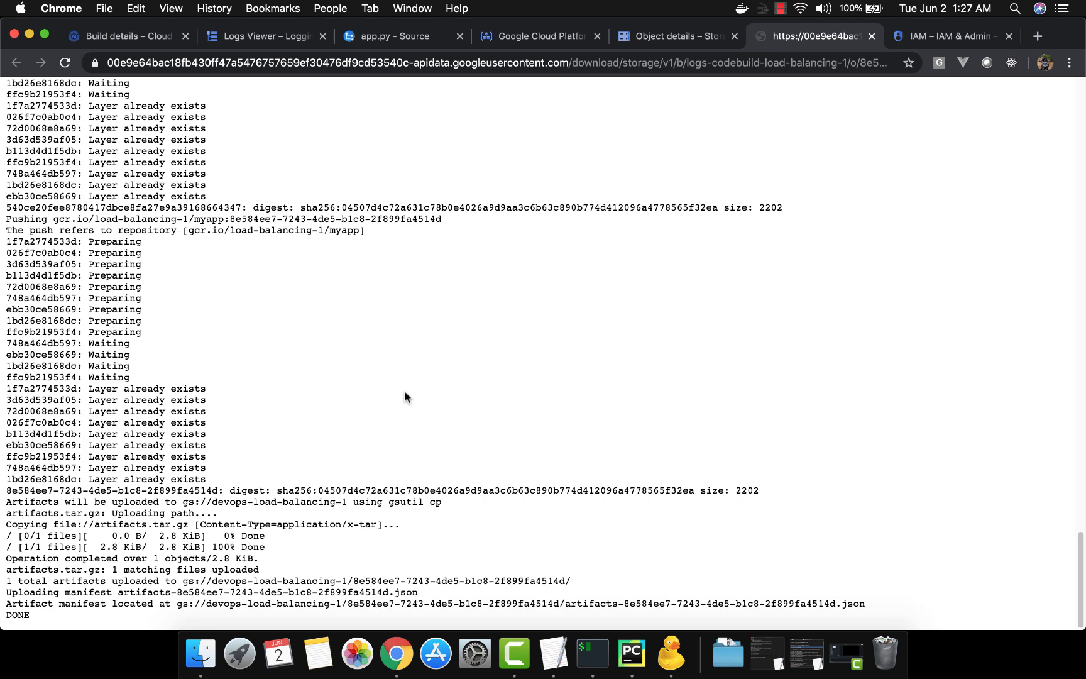
# Close the raw log and return to the Cloud Build history list
pyautogui.click(873, 36)
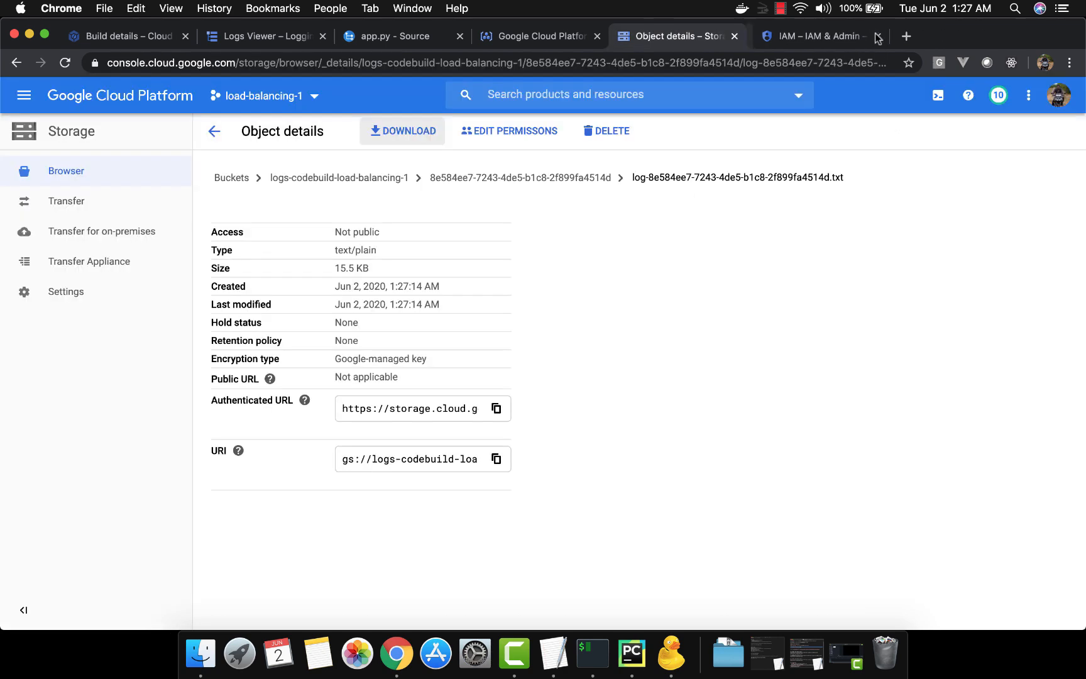
pyautogui.click(151, 40)
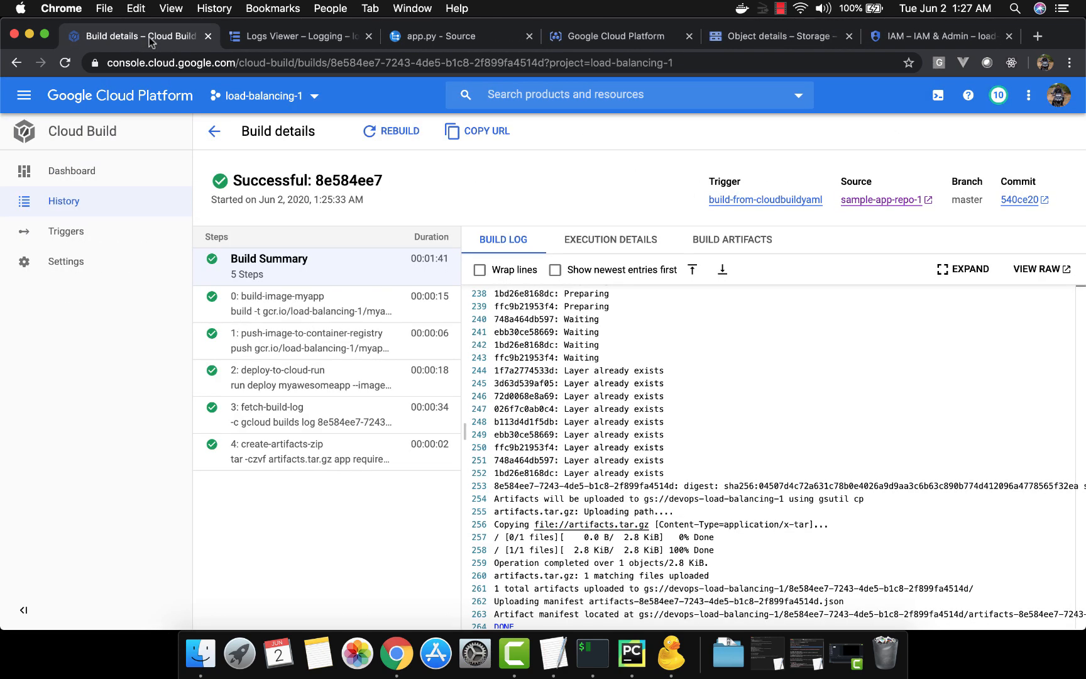
pyautogui.click(217, 131)
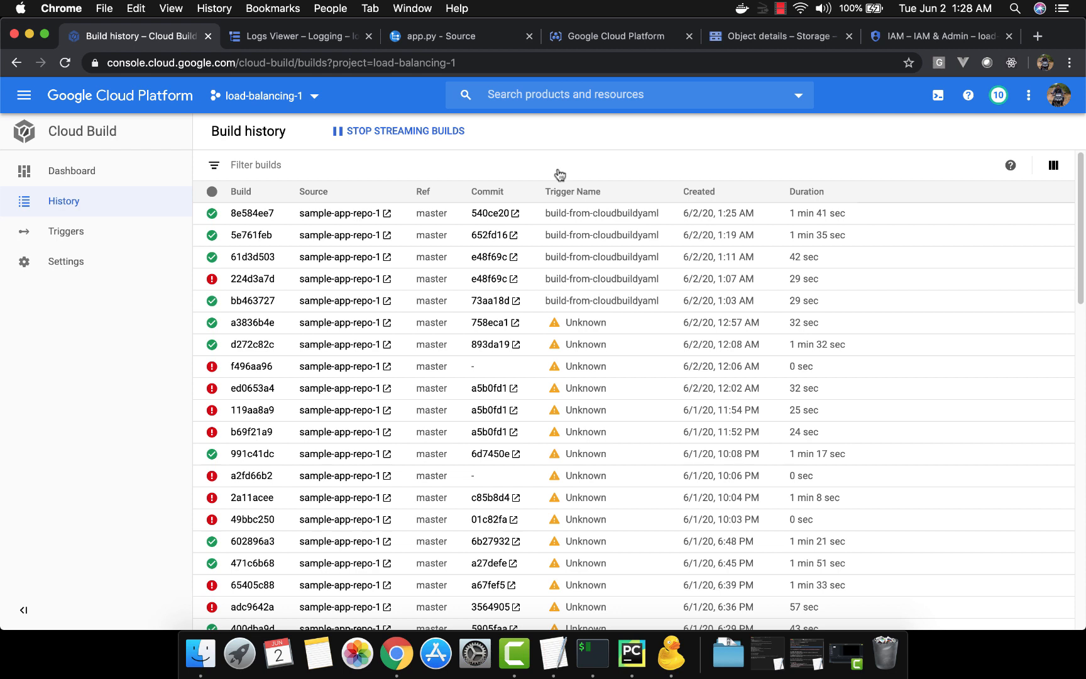
# Switch to TextEdit and copy the gcloud worker-pools create command for testworkerpool1 from the Untitled 8 note
pyautogui.click(600, 660)
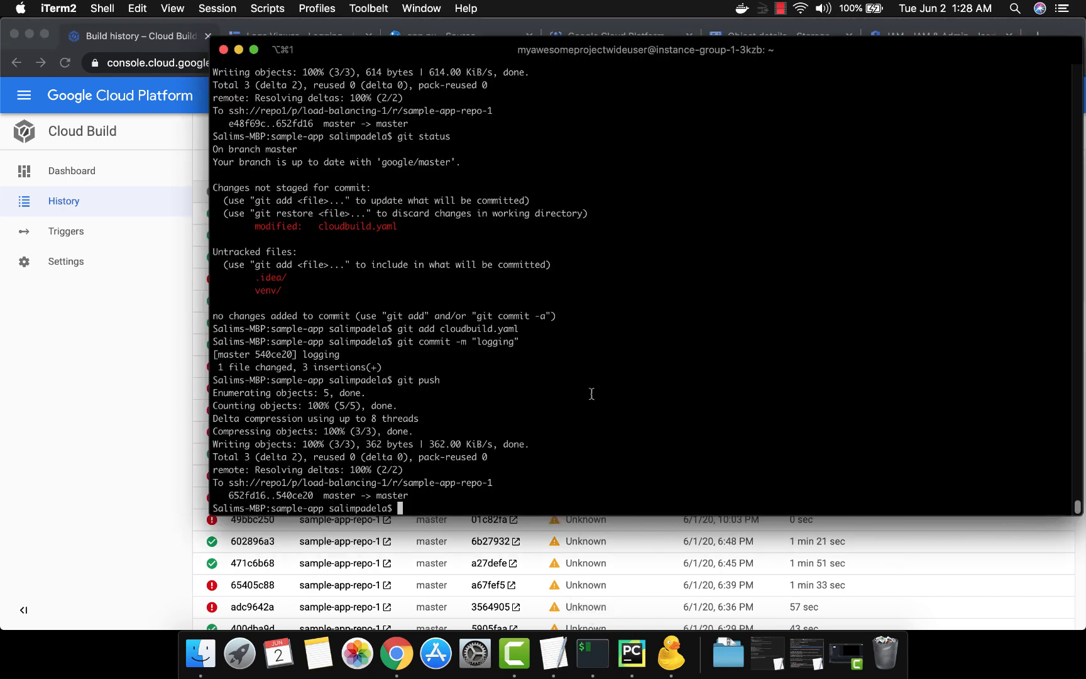
pyautogui.click(553, 654)
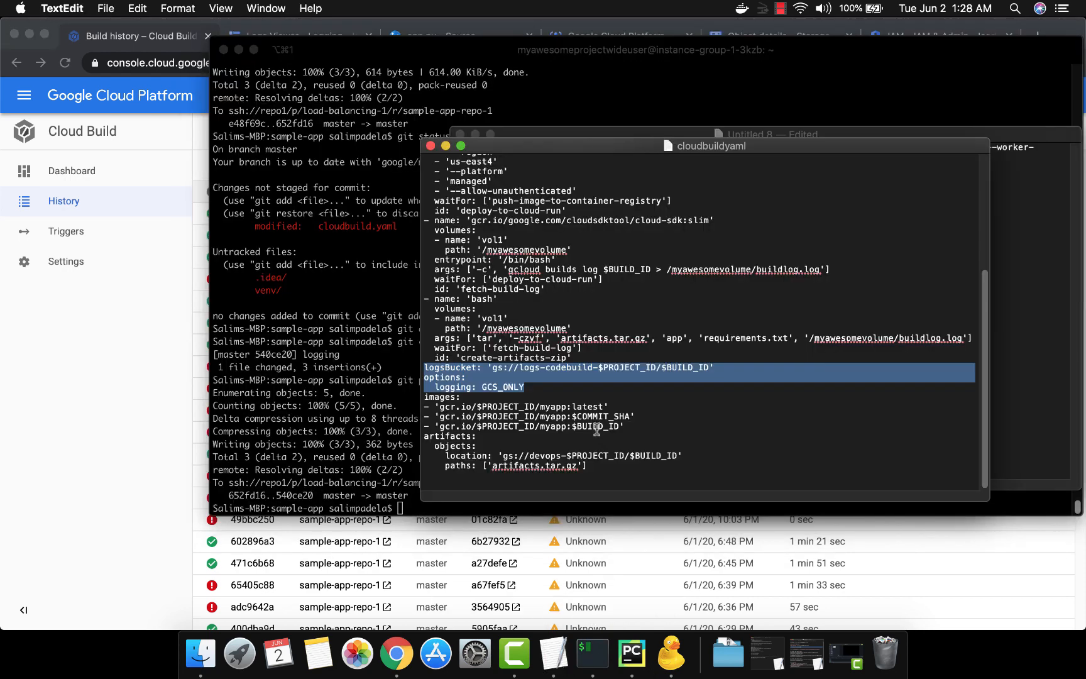
pyautogui.press('super+grave')
pyautogui.press('Up')
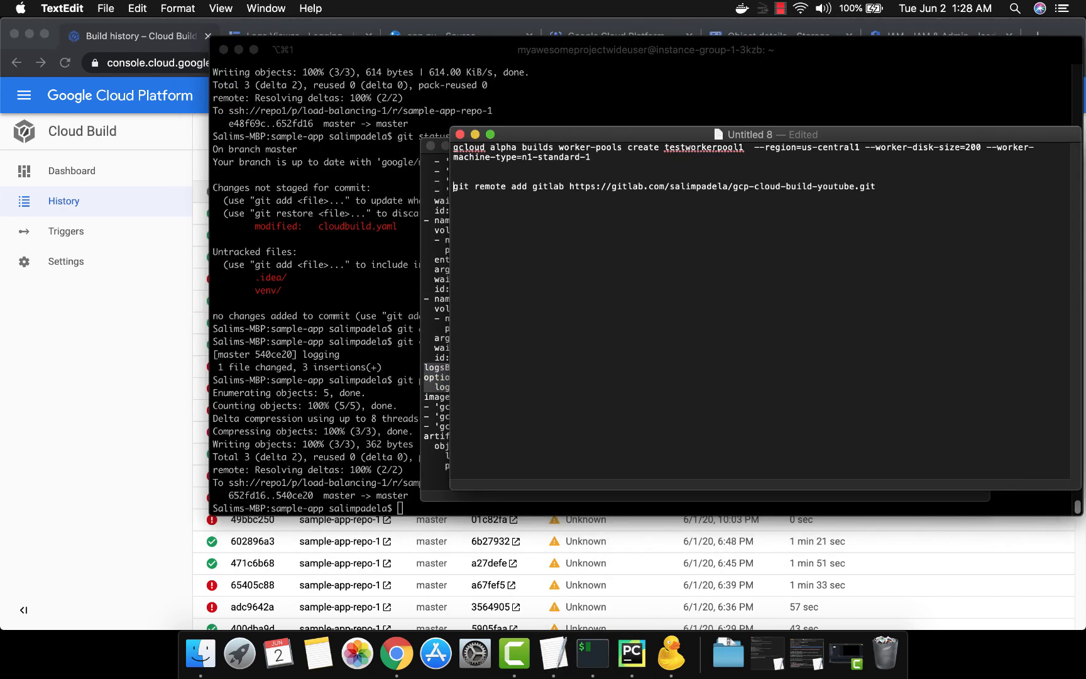
pyautogui.hotkey('shift', 'Down')
pyautogui.hotkey('shift', 'Down')
pyautogui.press('super+c')
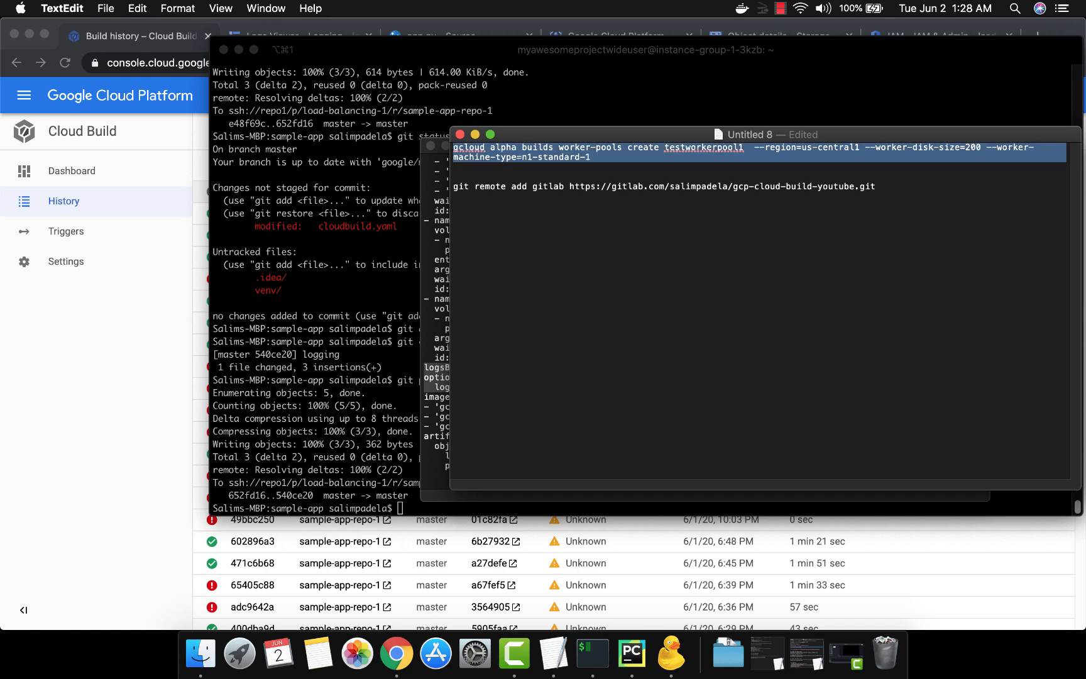
# Return to Chrome and try gcloud alpha builds worker-pools create testworkerpool1 --region=us-central1 --worker-disk-size=200 --worker-machine-type=n1-standard-1 in Cloud Shell, and read the response
pyautogui.press('super+Tab')
pyautogui.press('super+Tab')
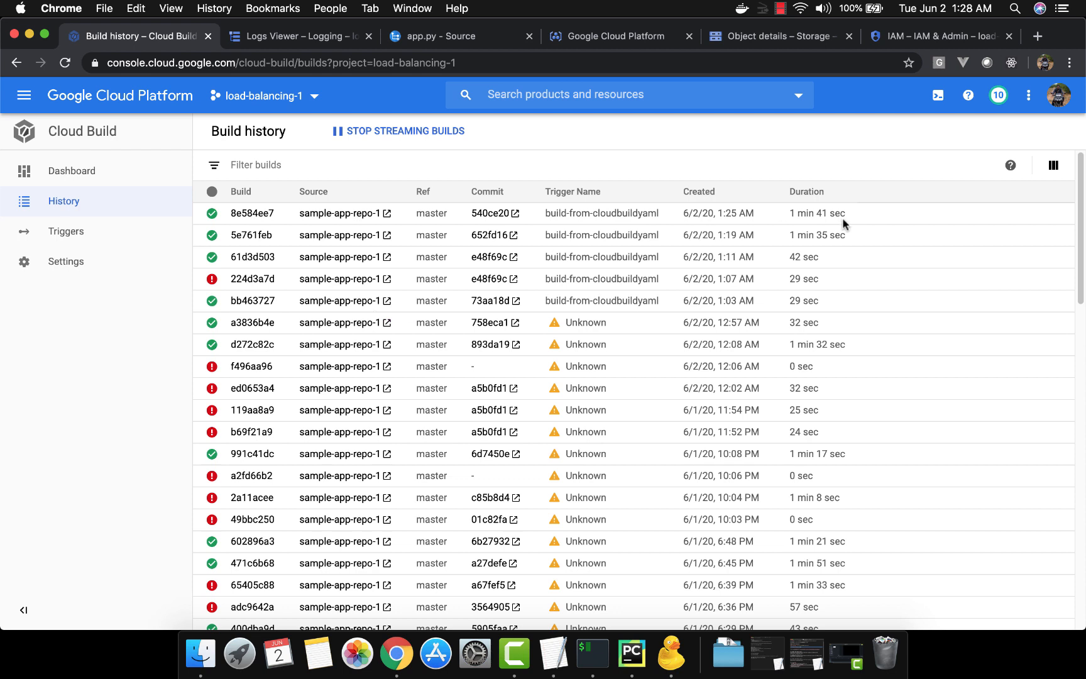
pyautogui.click(937, 100)
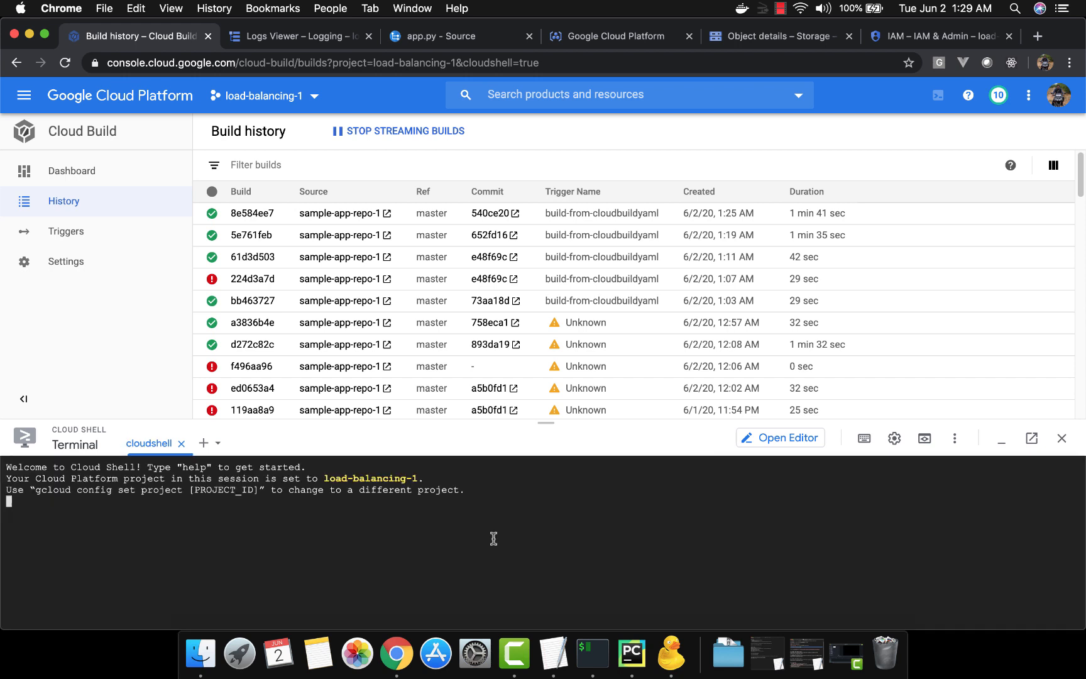
pyautogui.press('super+v')
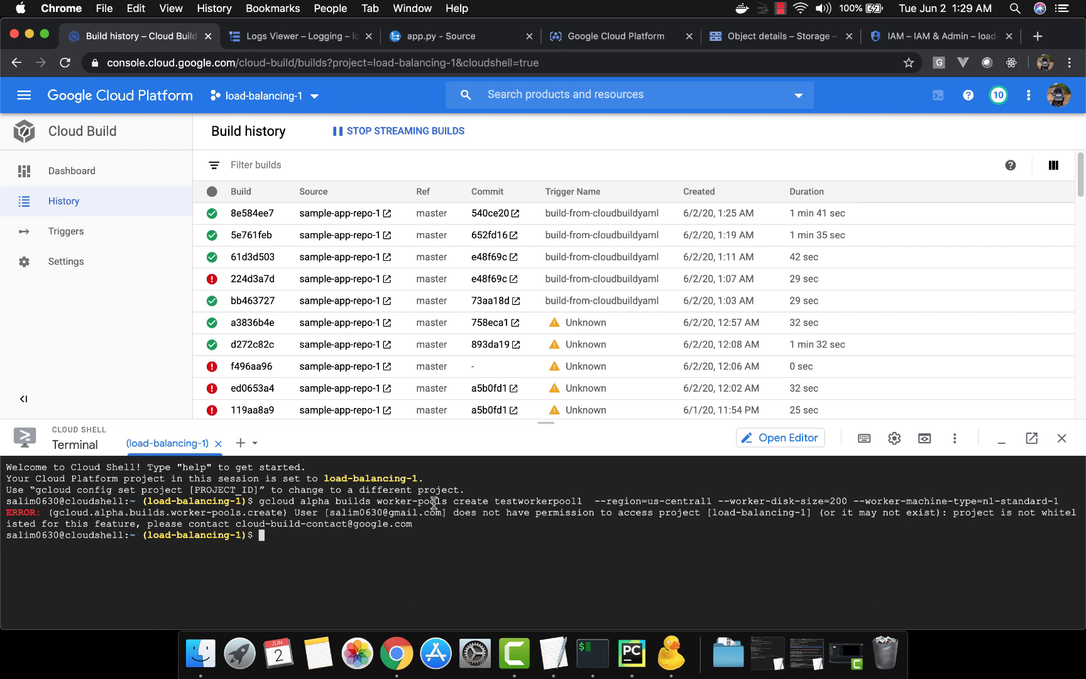
pyautogui.doubleClick(515, 502)
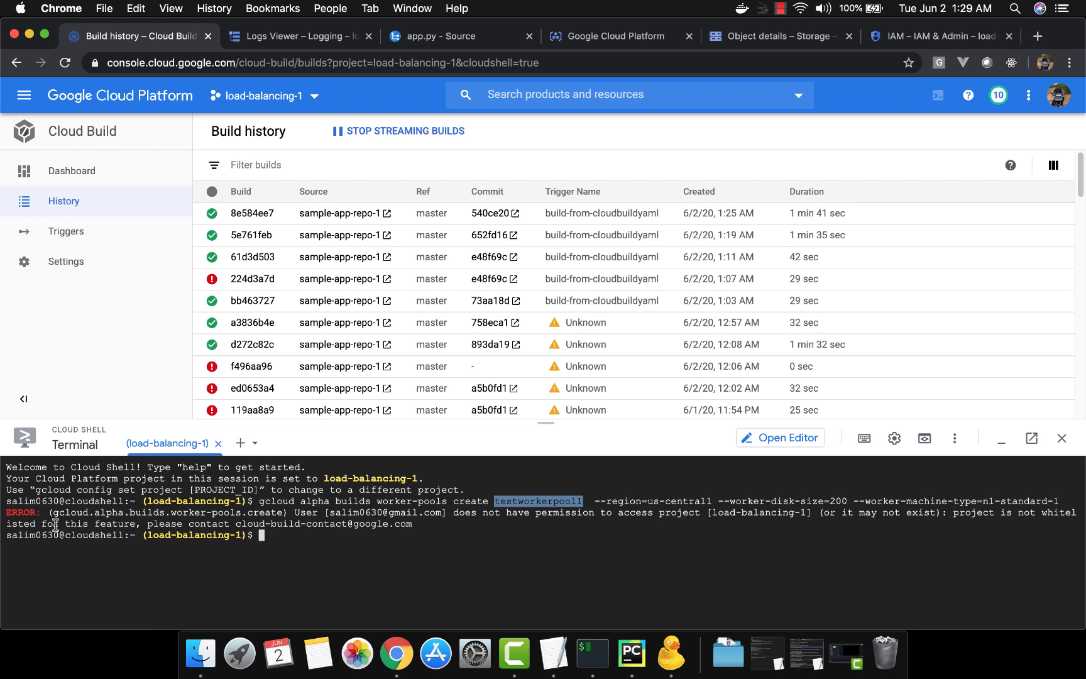
pyautogui.moveTo(55, 525); pyautogui.dragTo(415, 522)
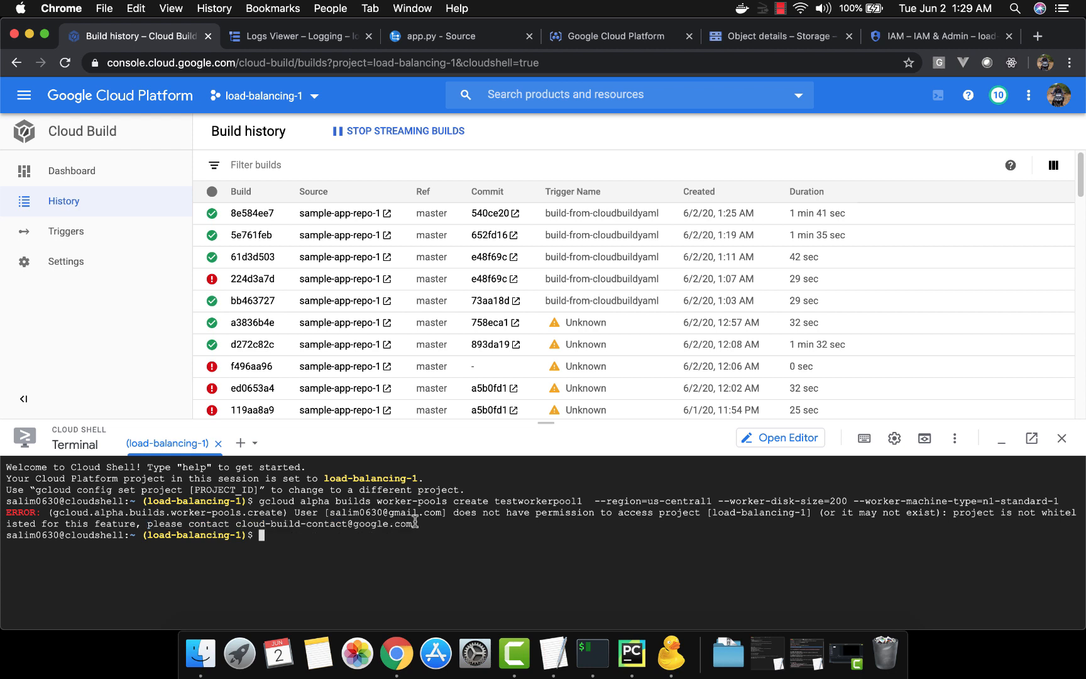